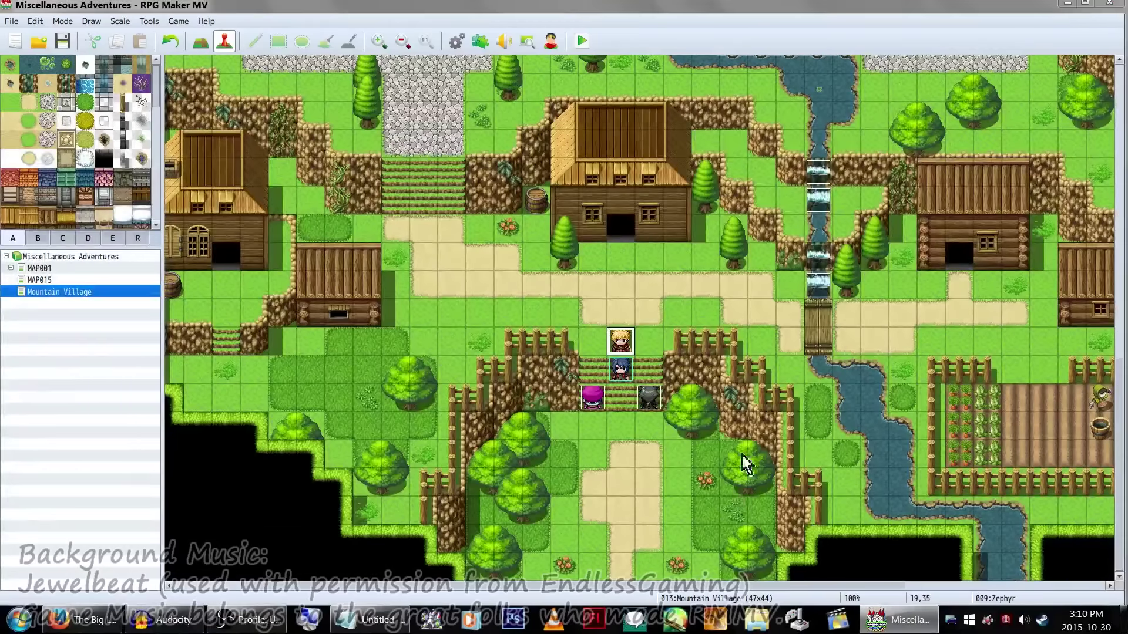
# Step: Insert a Fadein Screen command into Zephyr's autorun event near the Control Self Switch line
pyautogui.press('Return')
pyautogui.scroll(-10, 699, 347)
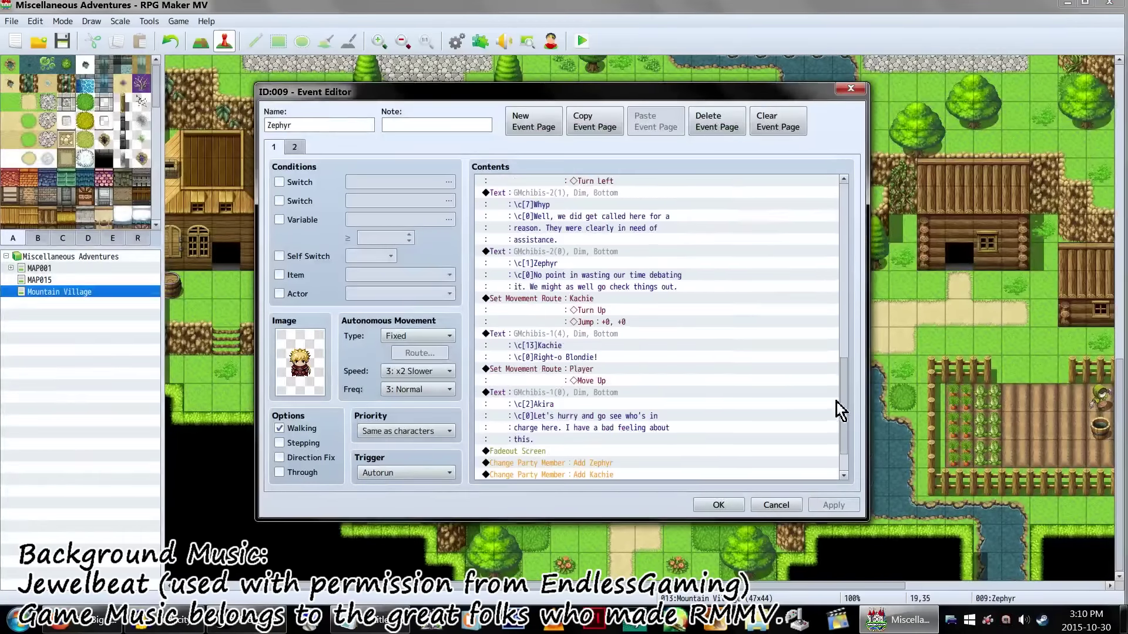
pyautogui.scroll(-2, 836, 402)
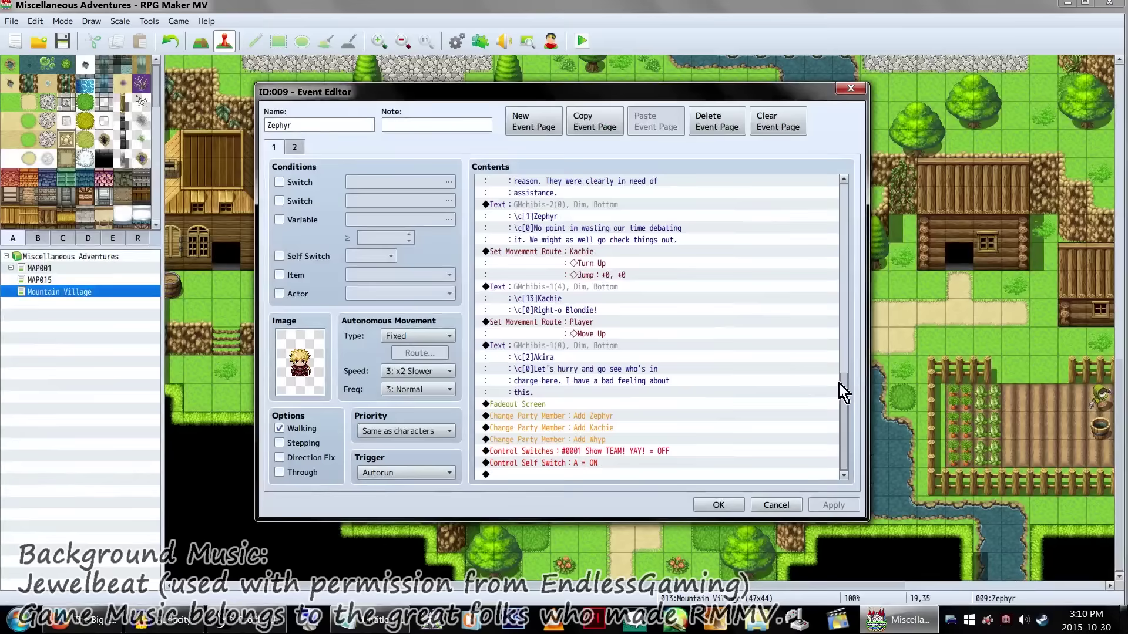
pyautogui.click(626, 464)
pyautogui.moveTo(626, 459)
pyautogui.mouseDown()
pyautogui.moveTo(632, 438)
pyautogui.moveTo(631, 464)
pyautogui.mouseUp()
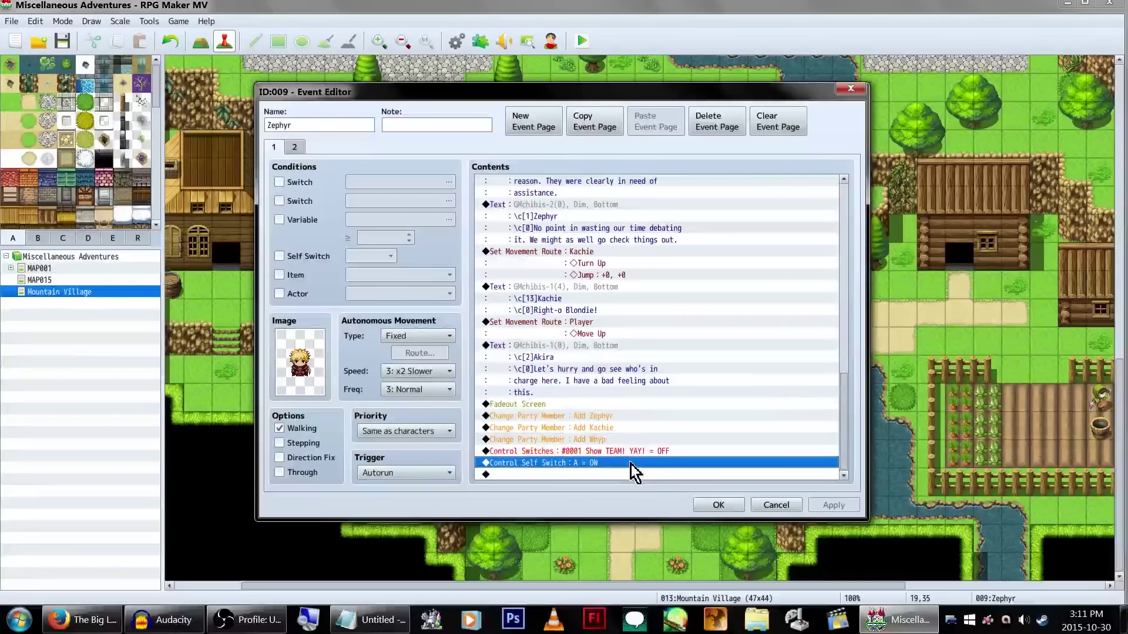
pyautogui.doubleClick(631, 475)
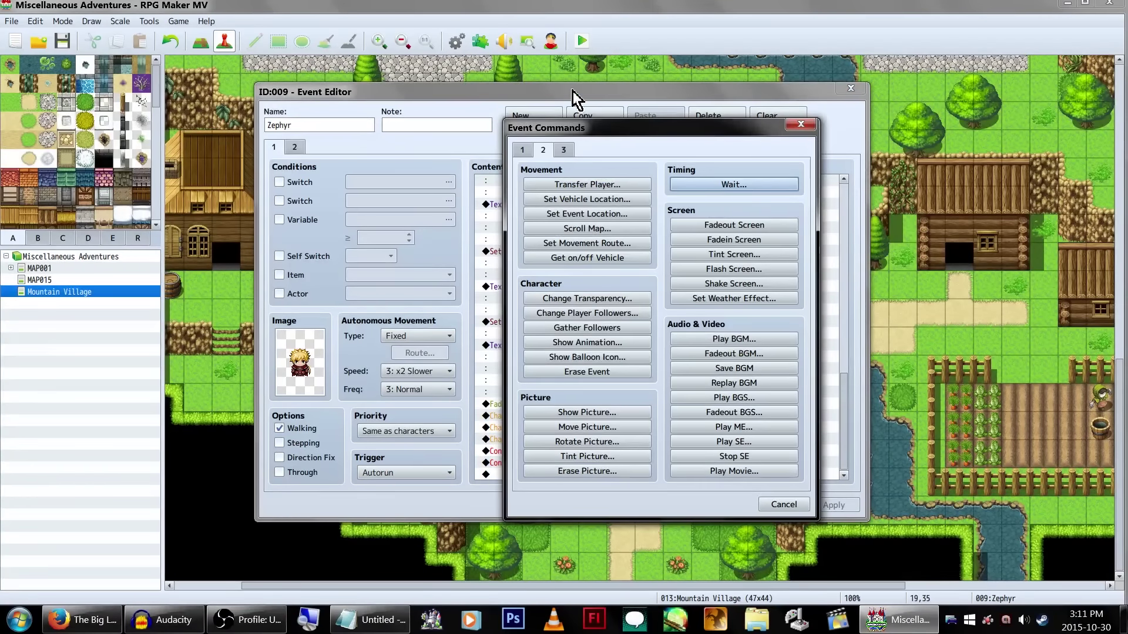
pyautogui.click(519, 150)
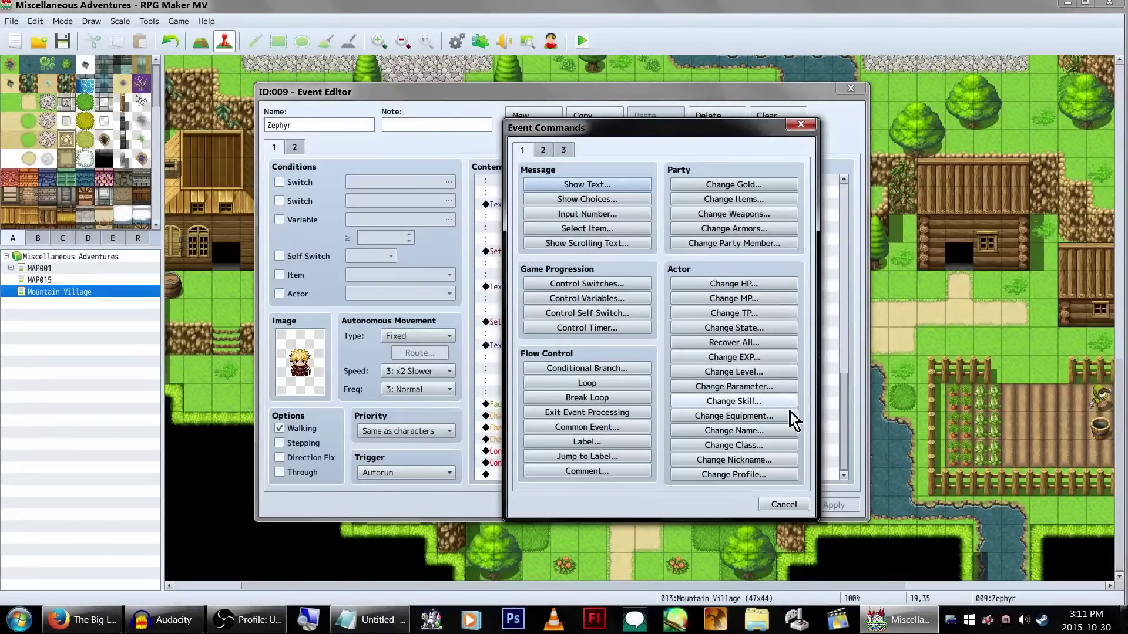
pyautogui.click(547, 151)
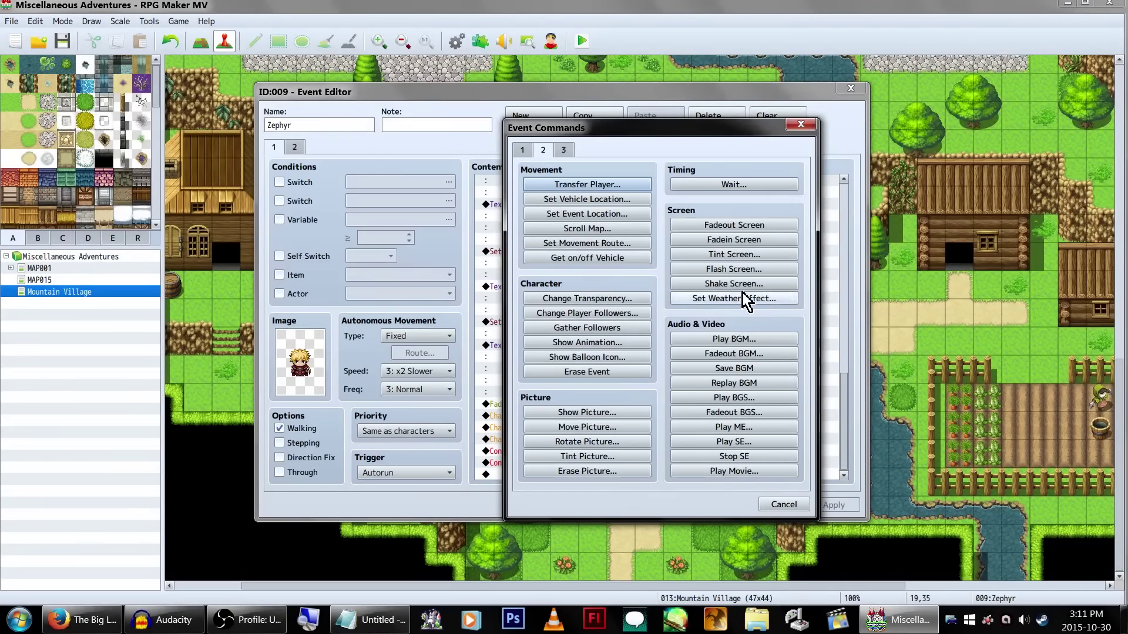
pyautogui.click(764, 240)
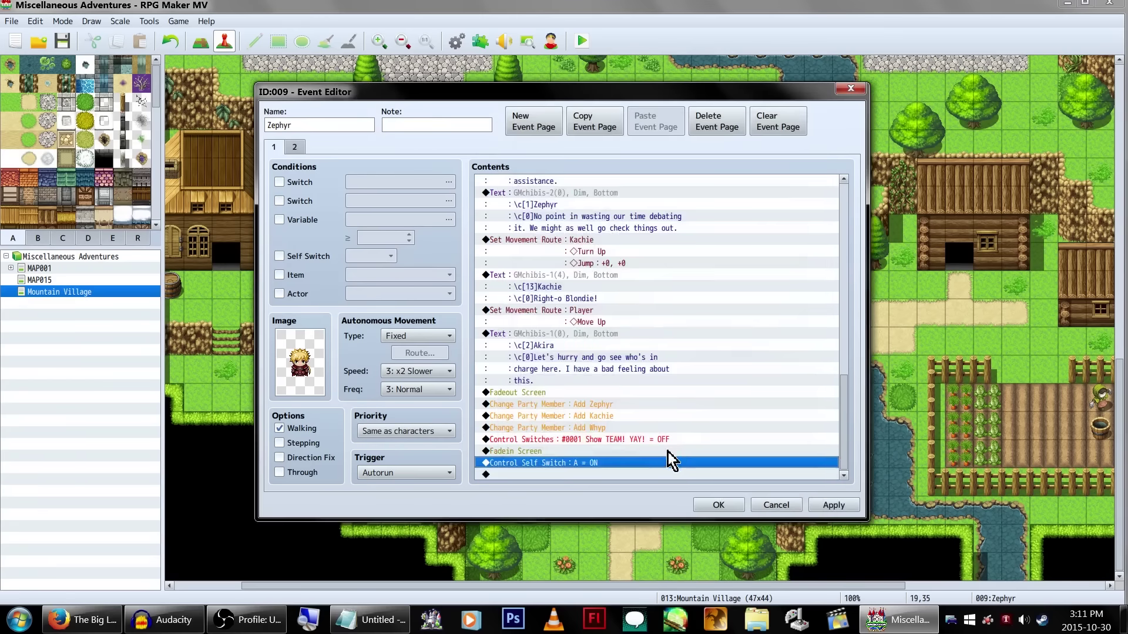
# Step: Move the Fadein Screen line so it comes after Control Self Switch A = ON
pyautogui.click(605, 451)
pyautogui.press('Delete')
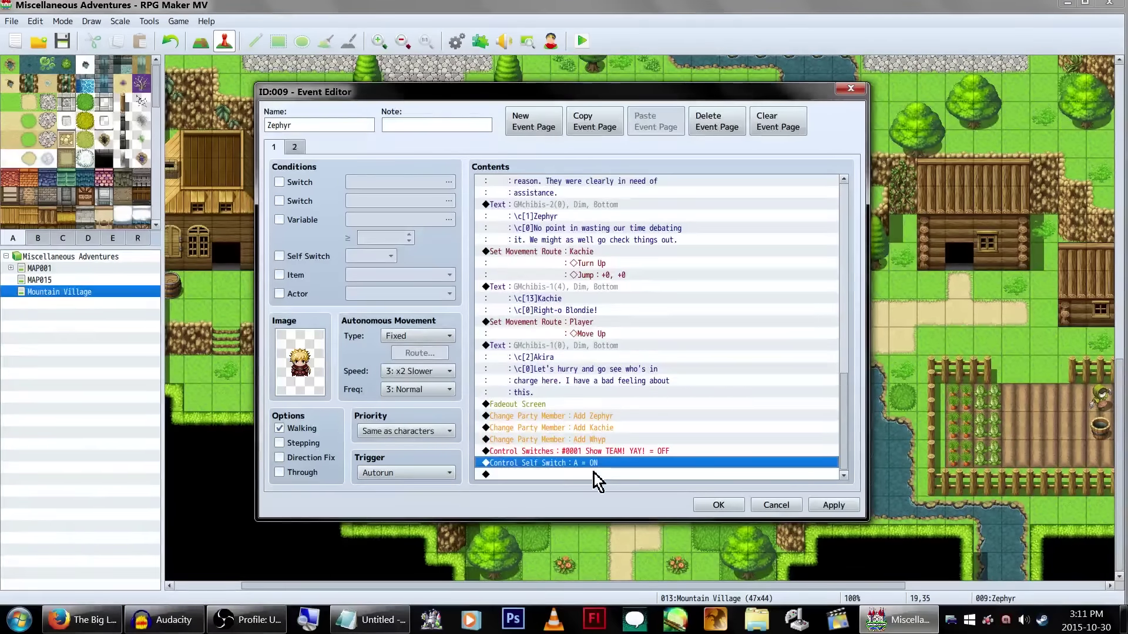
pyautogui.click(594, 474)
pyautogui.hotkey('ctrl', 'v')
# Step: Apply the event changes, save the project and start a full-screen playtest
pyautogui.click(714, 504)
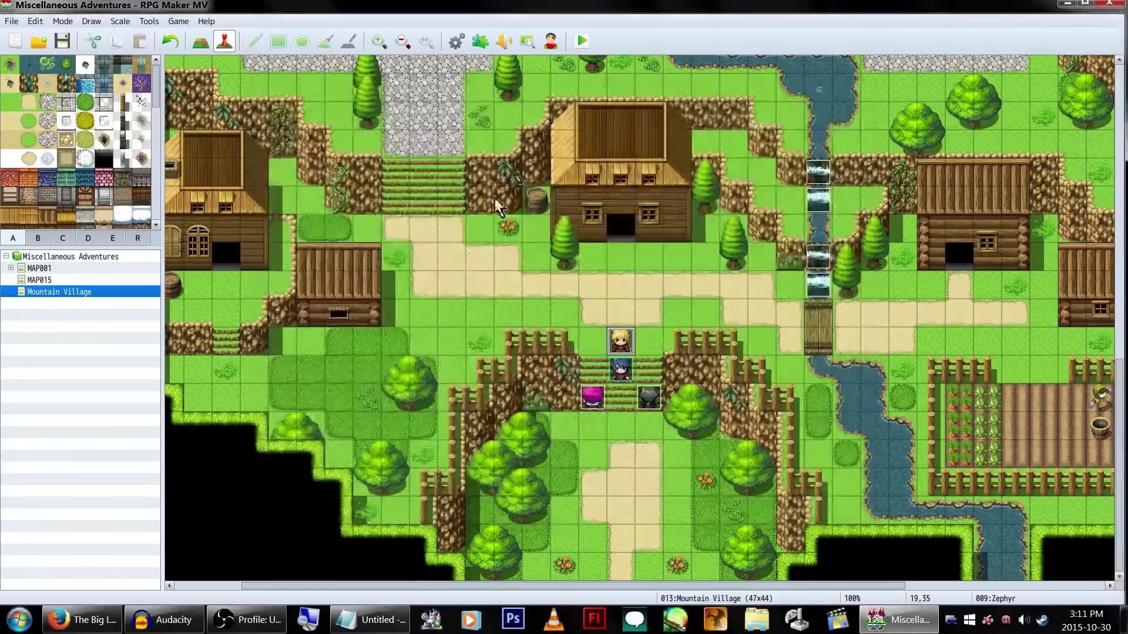
pyautogui.click(581, 42)
pyautogui.click(512, 334)
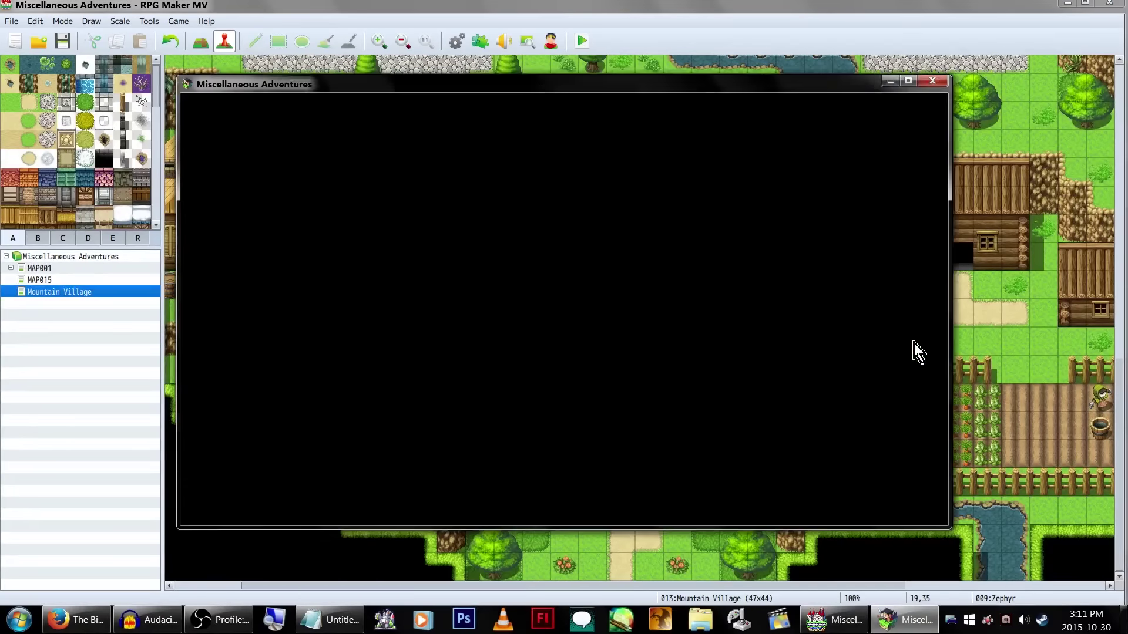
pyautogui.press('F4')
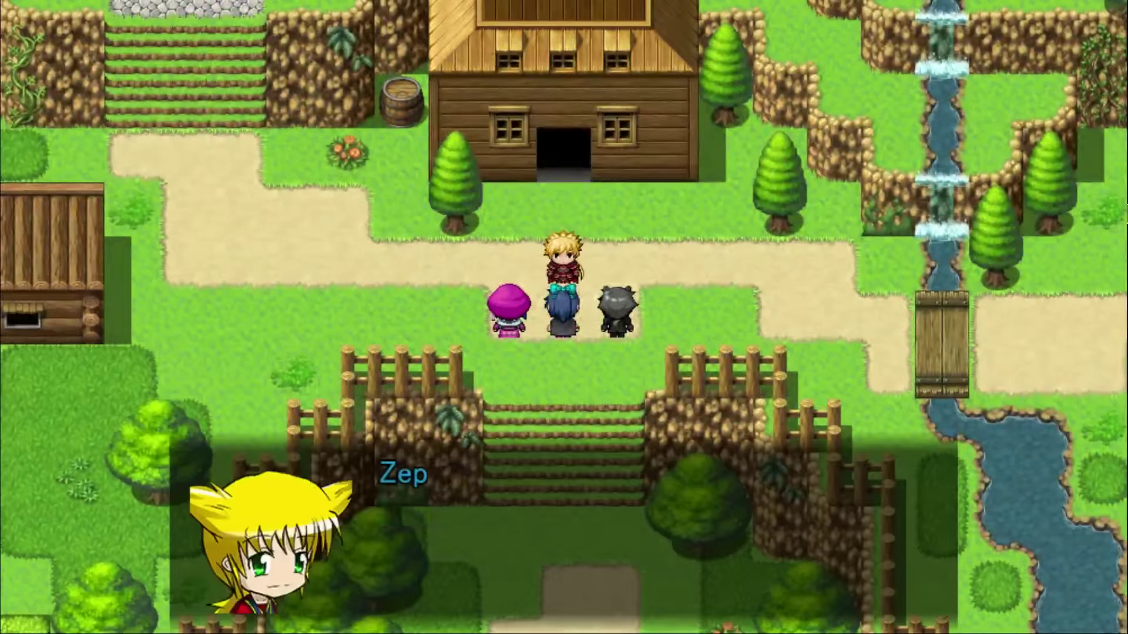
# Step: Advance through the three lines of the Zephyr cutscene dialogue
pyautogui.press('Return')
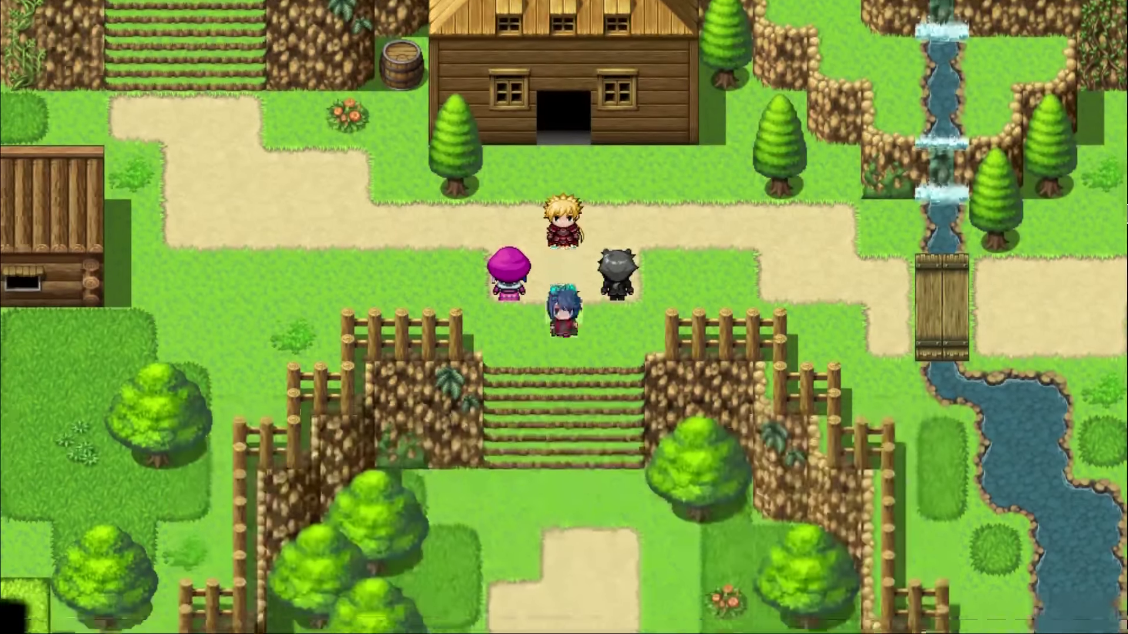
pyautogui.press('Return')
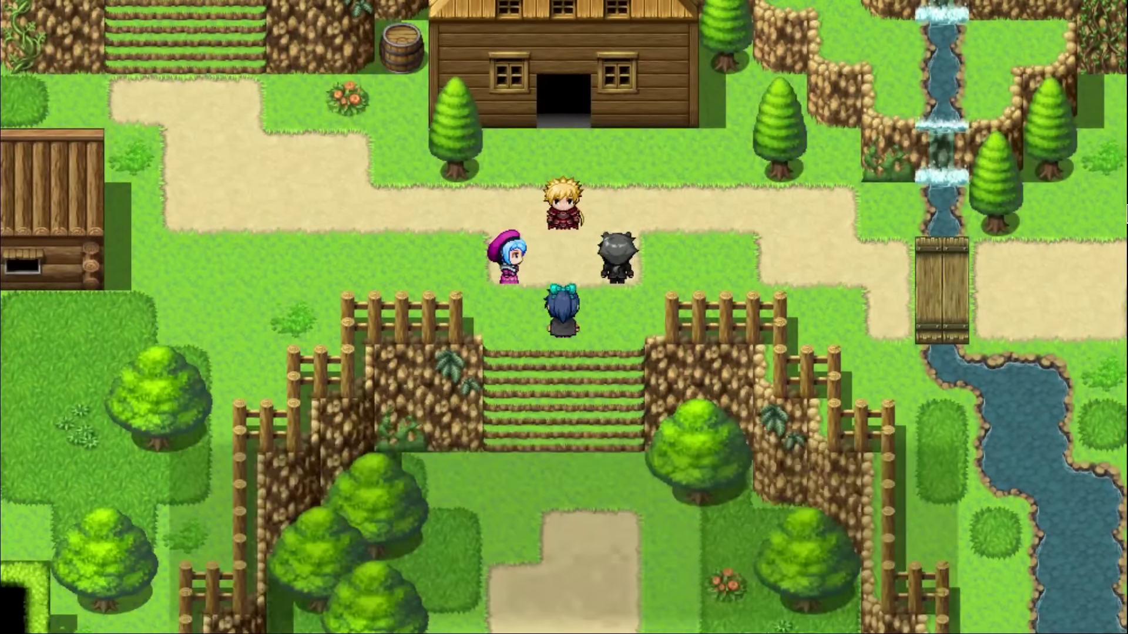
pyautogui.press('Return')
pyautogui.press('Return')
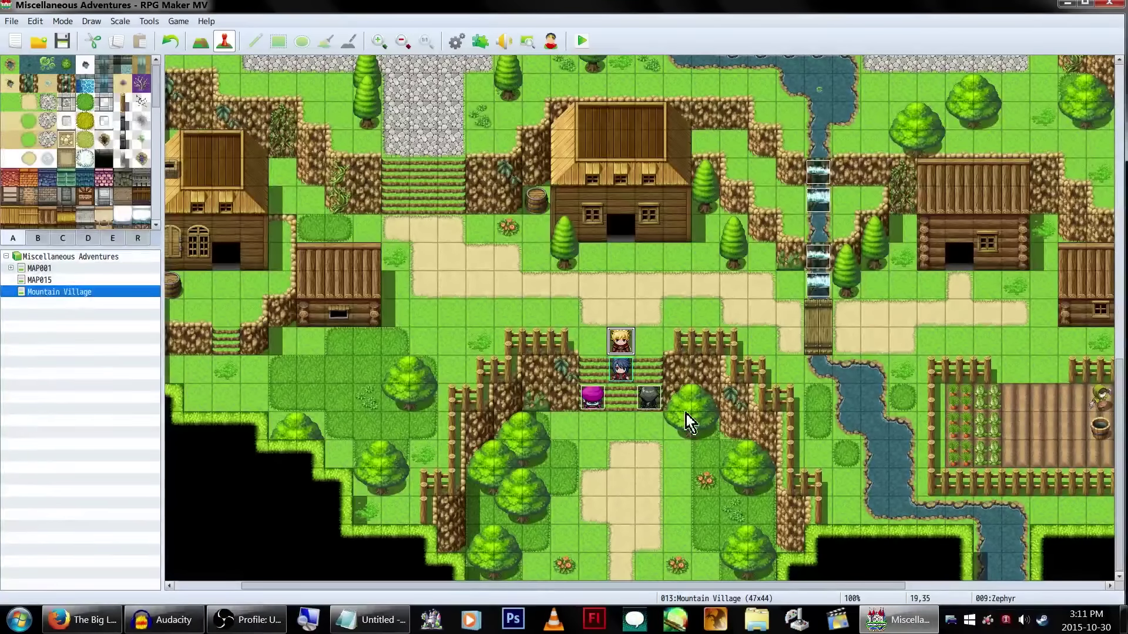
# Step: Inspect Whyp's event, Zephyr's event and the player start position, then launch a new playtest
pyautogui.doubleClick(657, 404)
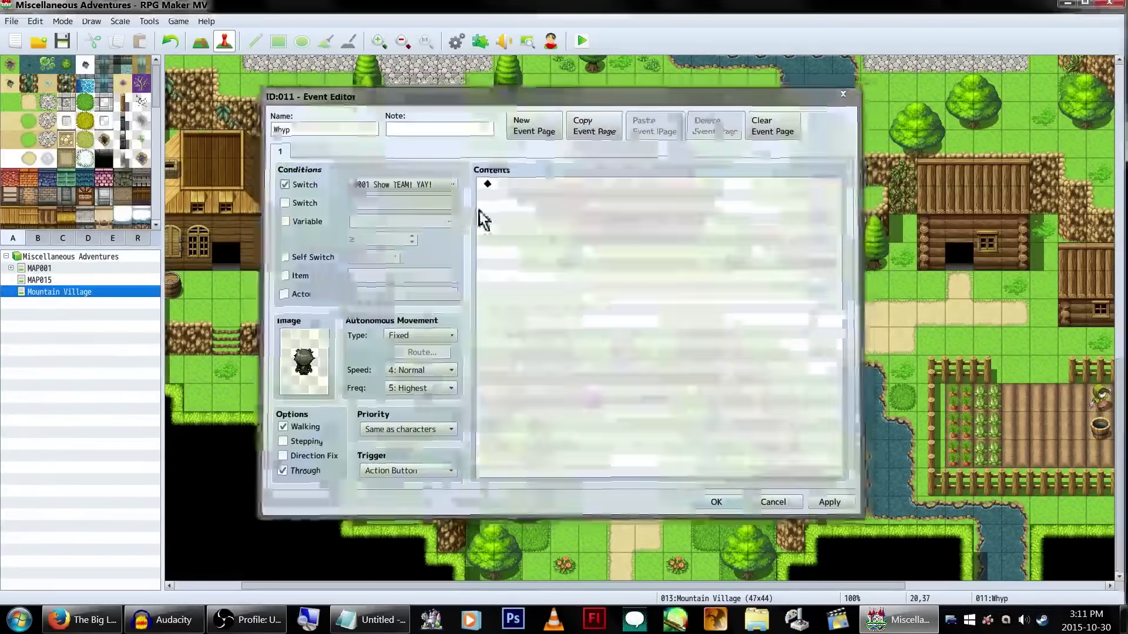
pyautogui.press('Escape')
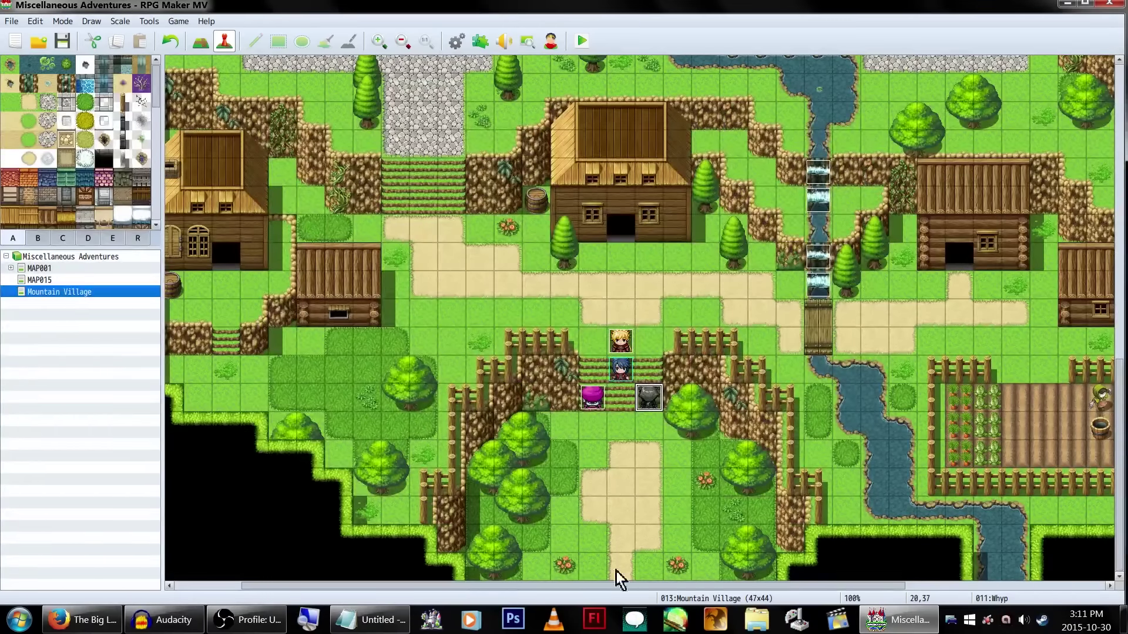
pyautogui.click(623, 346)
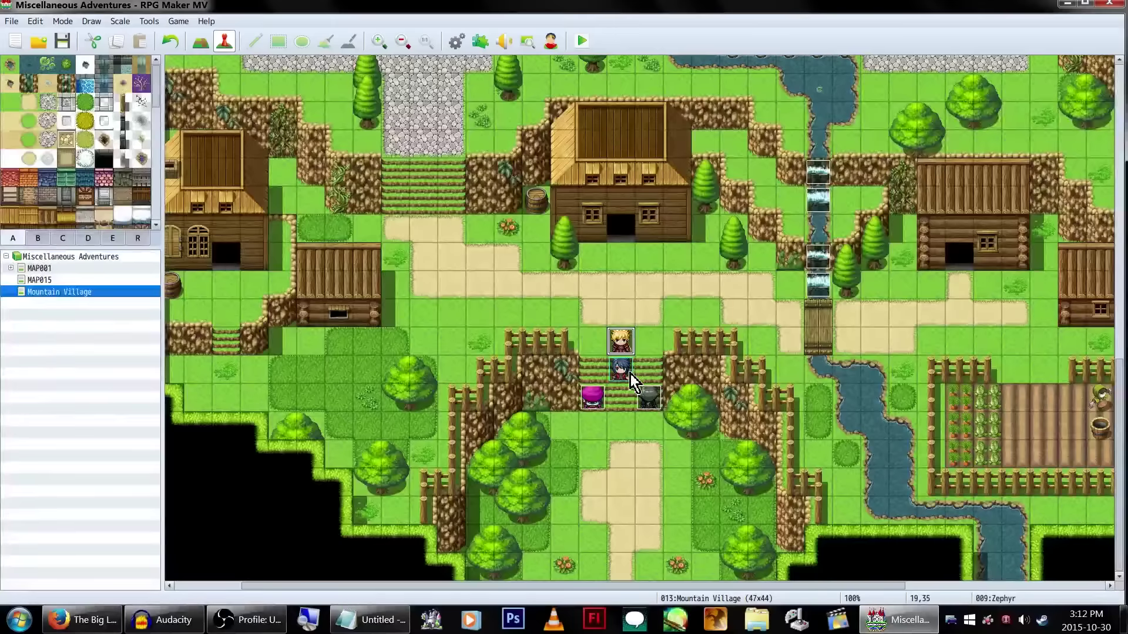
pyautogui.click(627, 368)
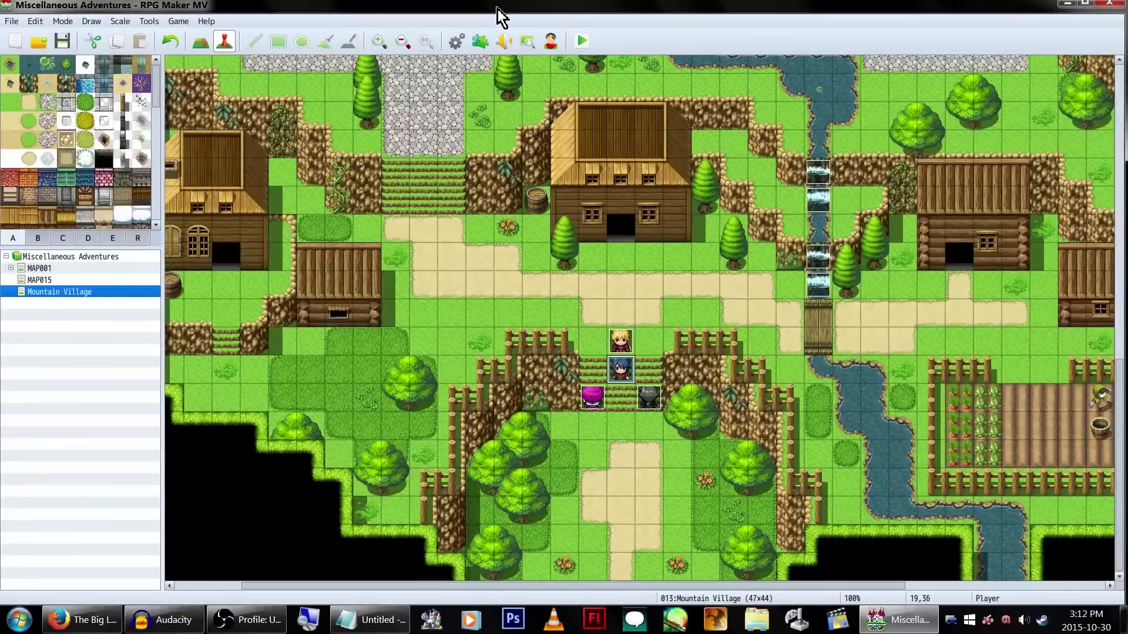
pyautogui.click(583, 42)
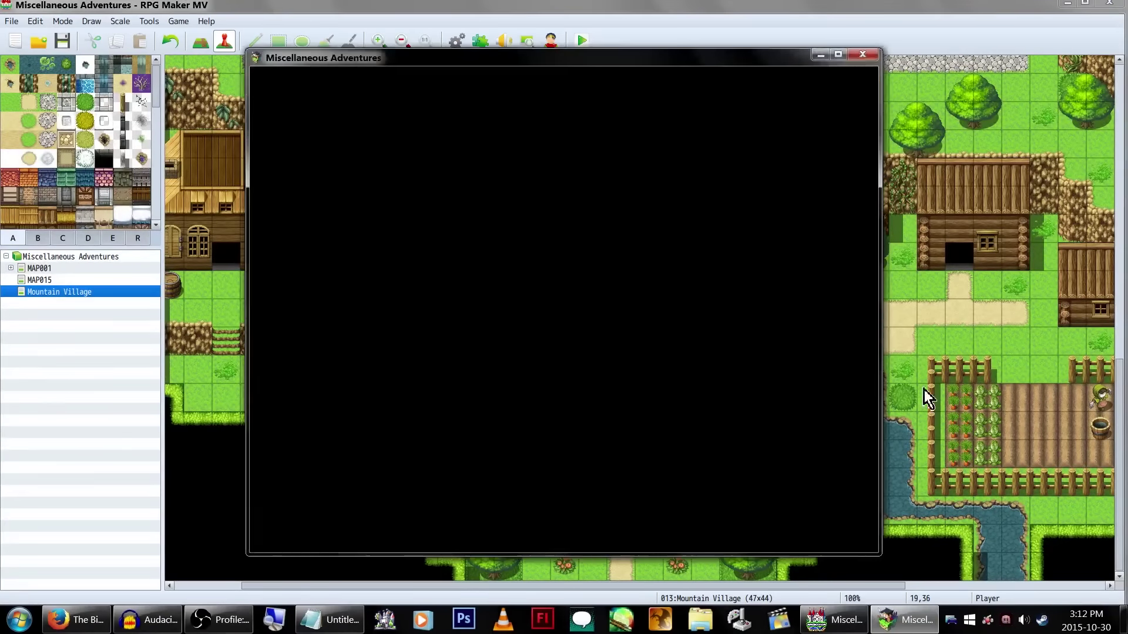
# Step: Go full screen and advance the dialogue until the party reaches the large house's door
pyautogui.press('F4')
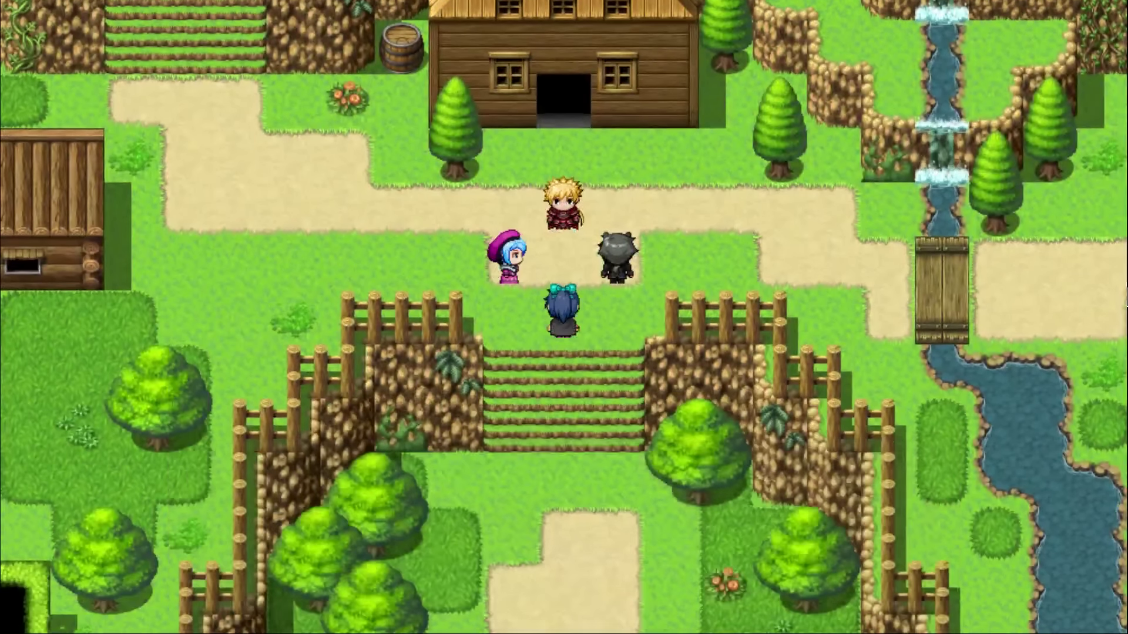
pyautogui.press('Return')
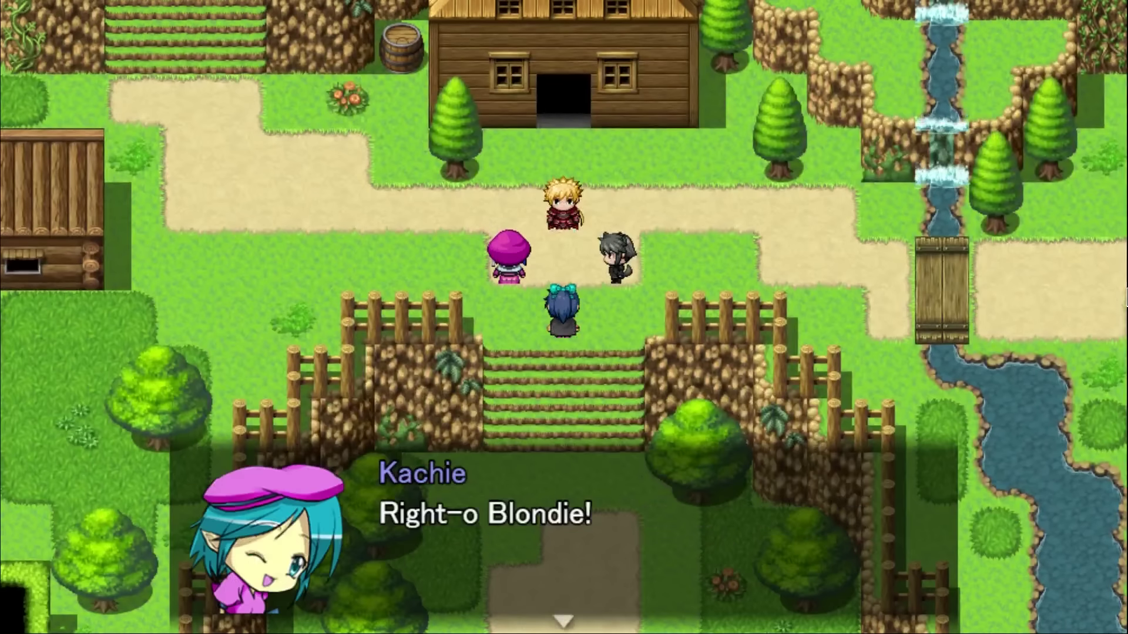
pyautogui.press('Return')
pyautogui.press('Return')
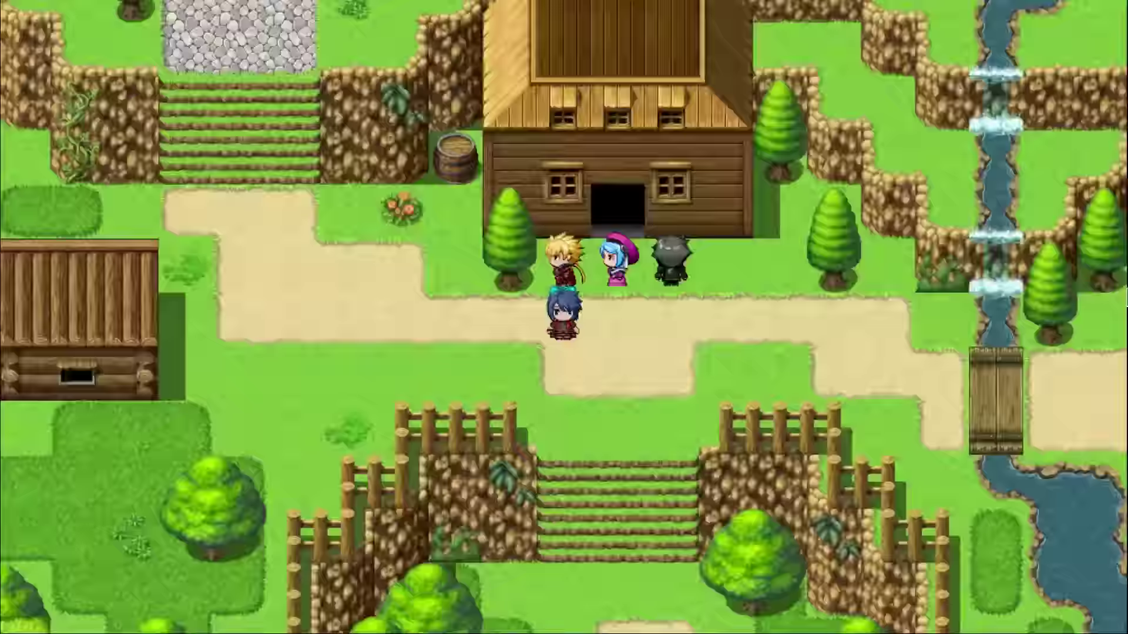
# Step: Save the test game into File 1 from the main menu
pyautogui.press('Escape')
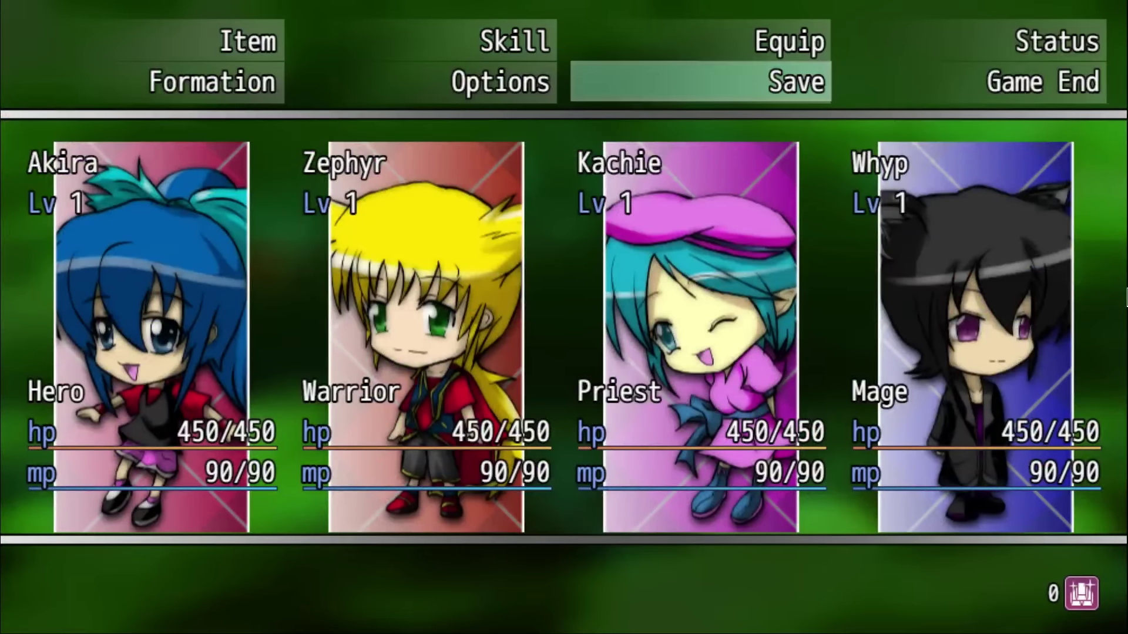
pyautogui.press('Return')
pyautogui.press('Up')
pyautogui.press('Up')
pyautogui.press('Up')
pyautogui.press('Up')
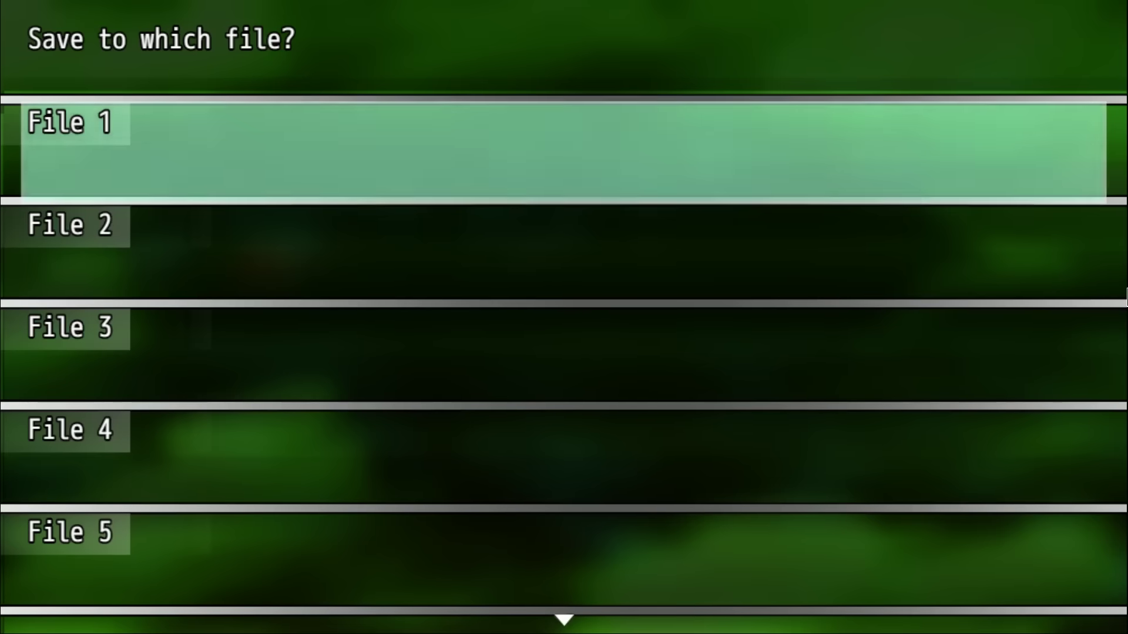
pyautogui.press('Return')
pyautogui.press('Return')
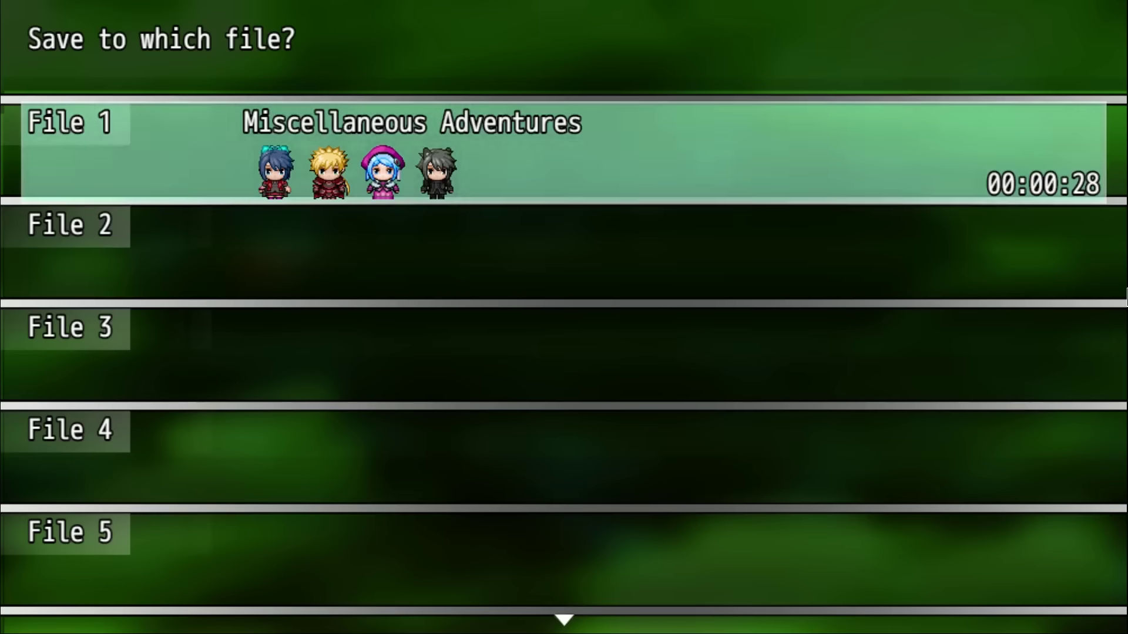
pyautogui.press('Down')
pyautogui.press('Up')
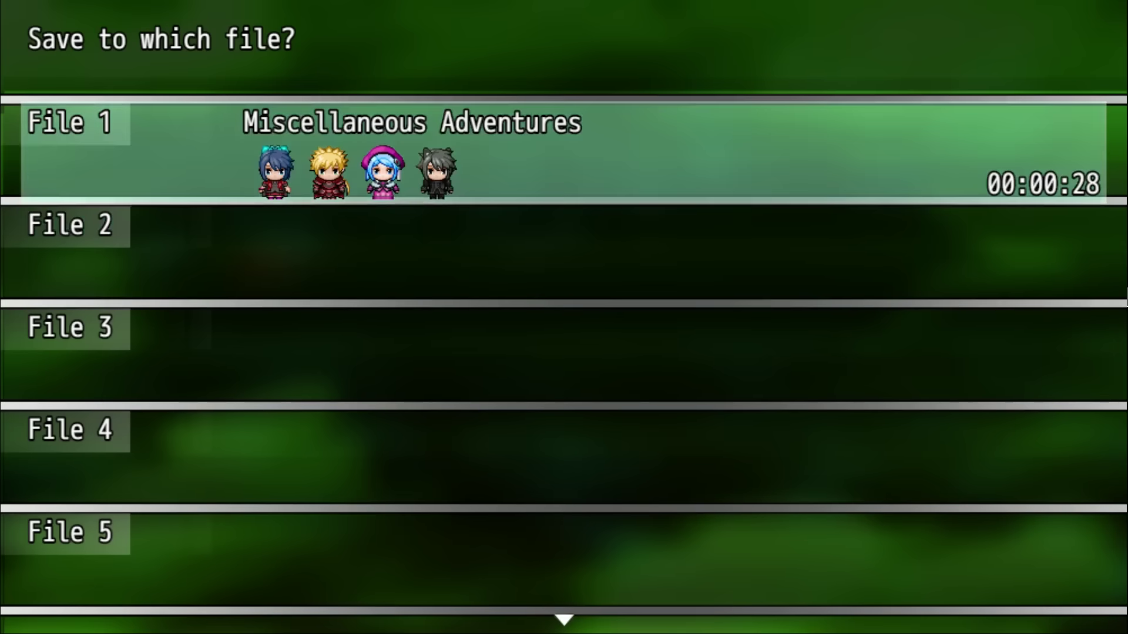
pyautogui.press('Escape')
# Step: End the game and close the playtest window
pyautogui.press('Right')
pyautogui.press('Return')
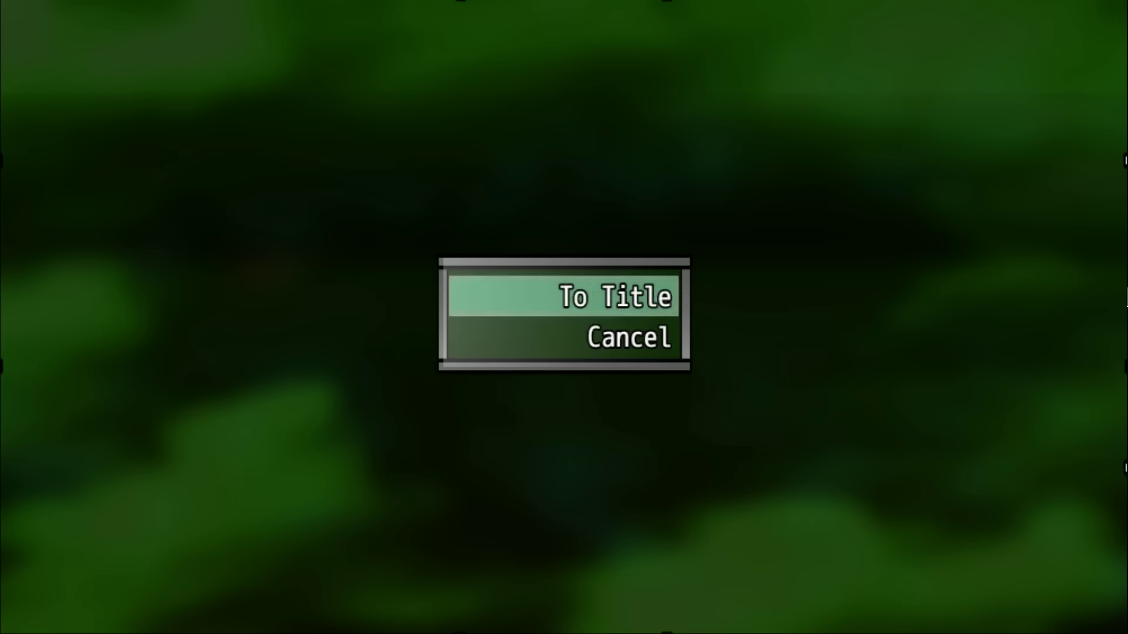
pyautogui.hotkey('alt', 'F4')
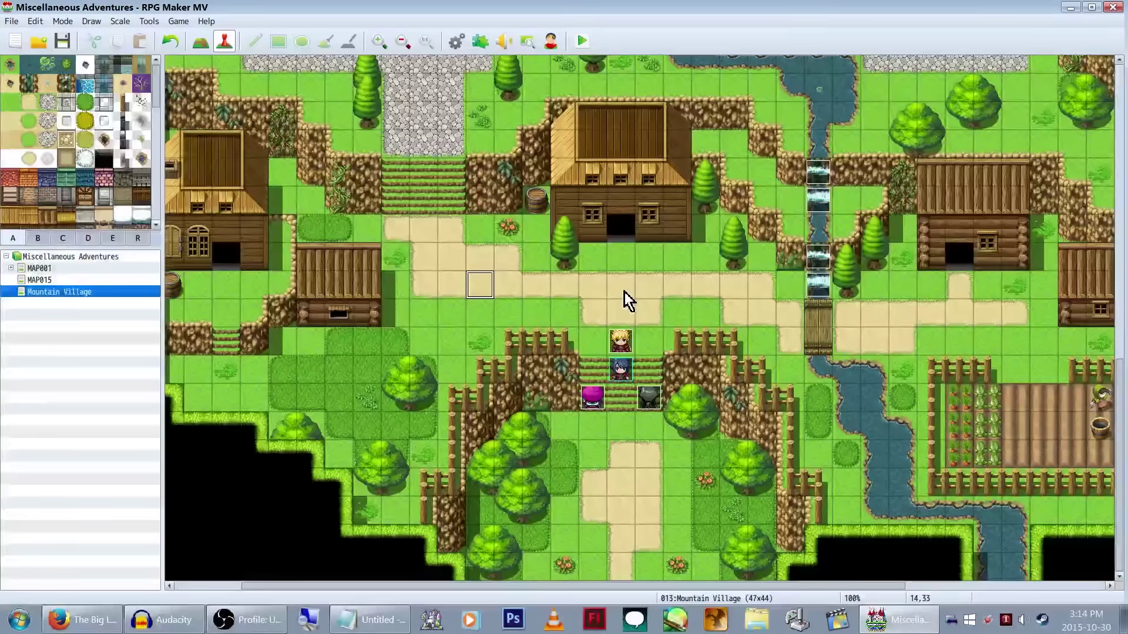
# Step: Change Zephyr's Play BGM command to 03_Transcending_Memory, previewing it, and save the event
pyautogui.doubleClick(628, 343)
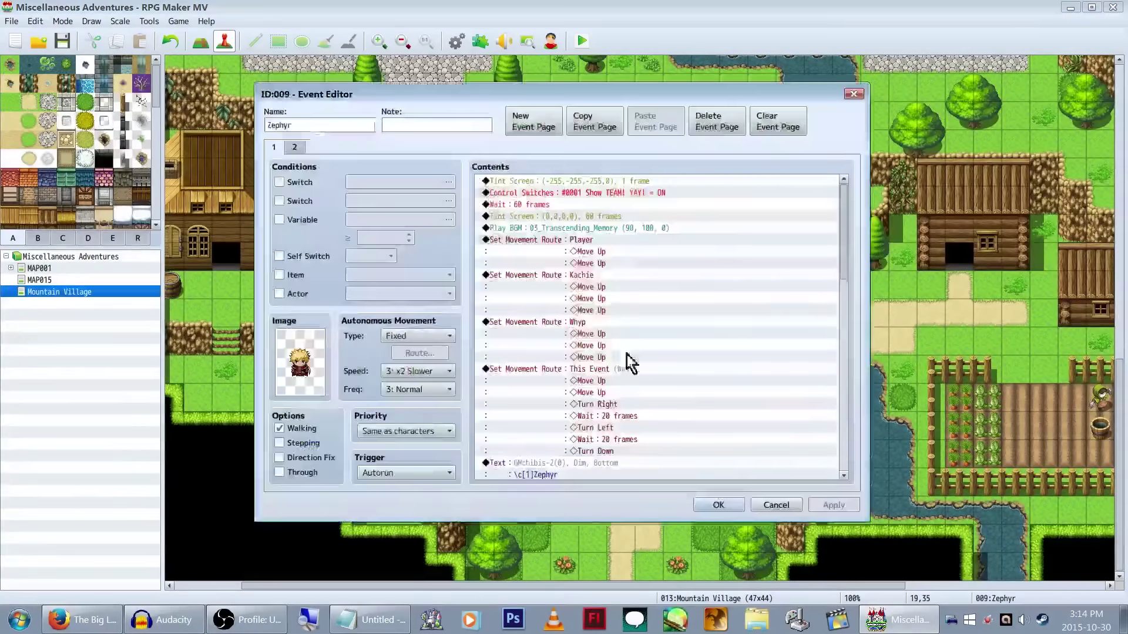
pyautogui.rightClick(639, 233)
pyautogui.click(659, 252)
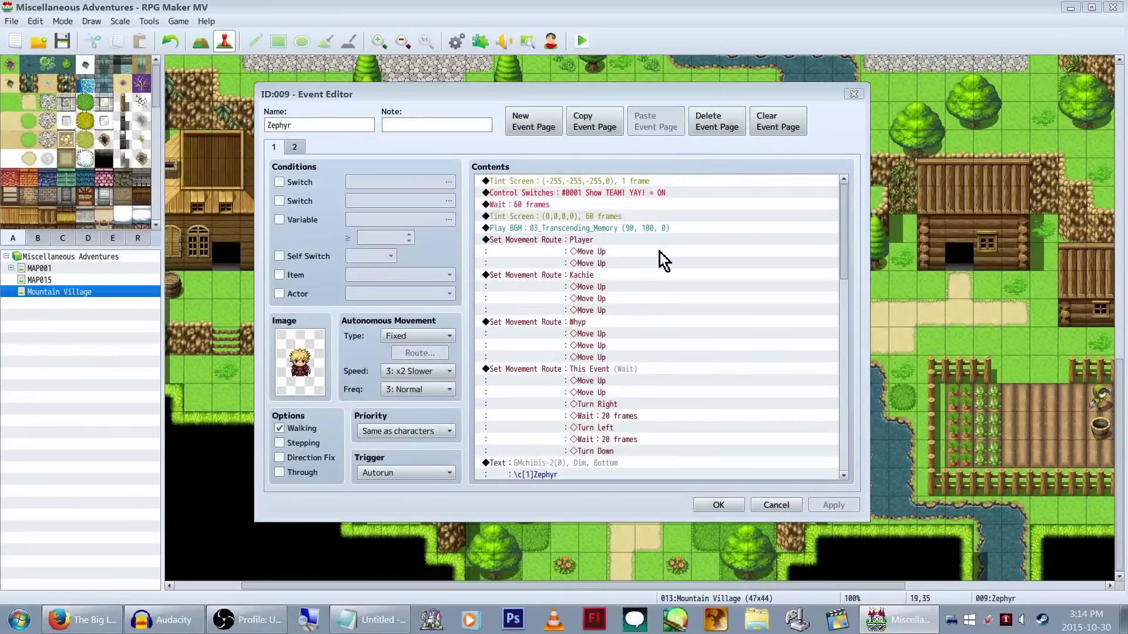
pyautogui.click(735, 205)
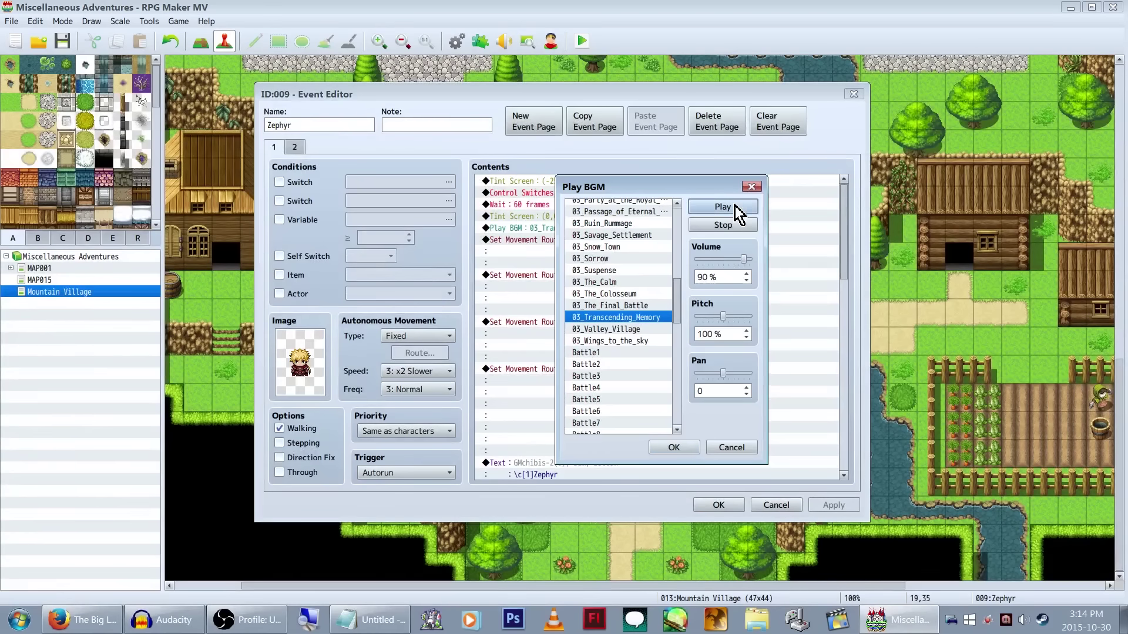
pyautogui.click(680, 449)
pyautogui.click(720, 504)
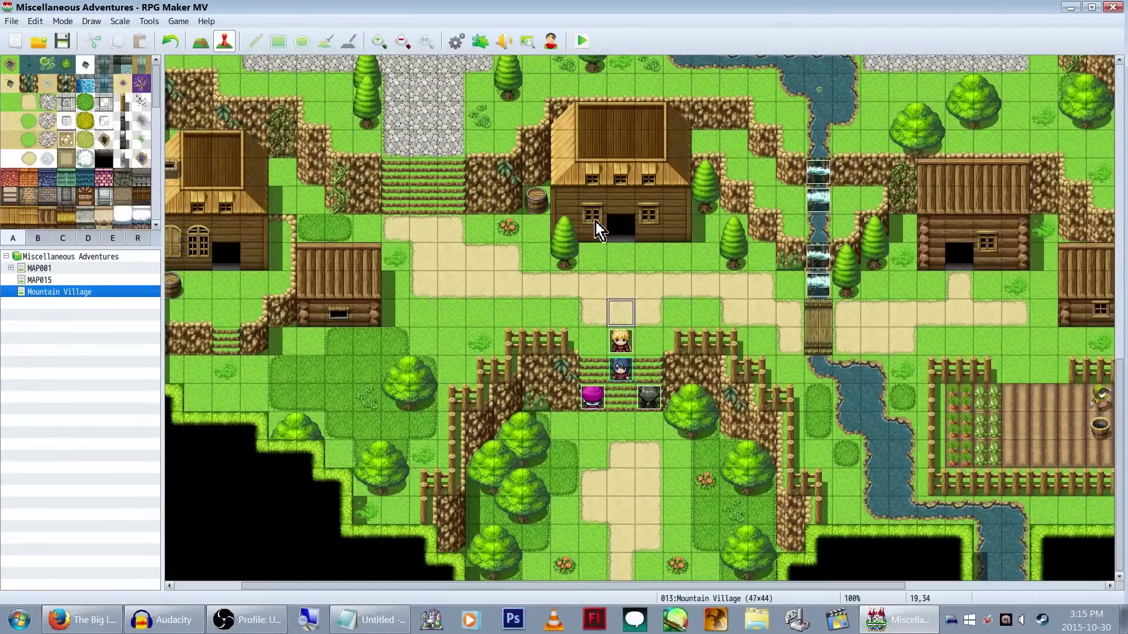
# Step: Create a new event on the open grass tile west of the fenced stairway
pyautogui.scroll(10, 596, 221)
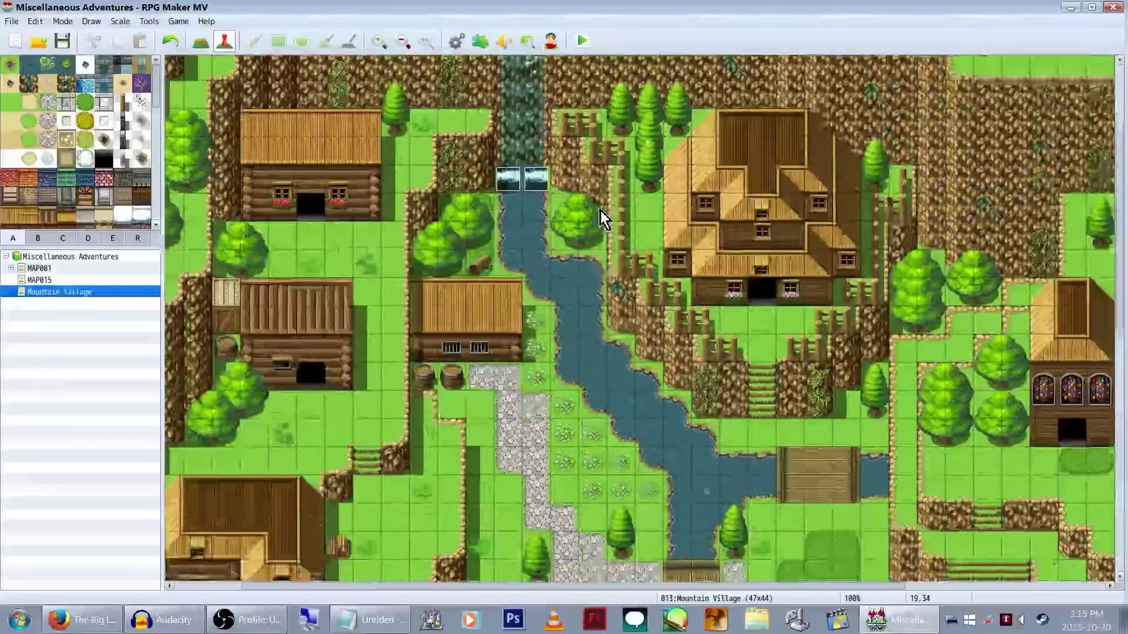
pyautogui.scroll(2, 601, 221)
pyautogui.click(403, 41)
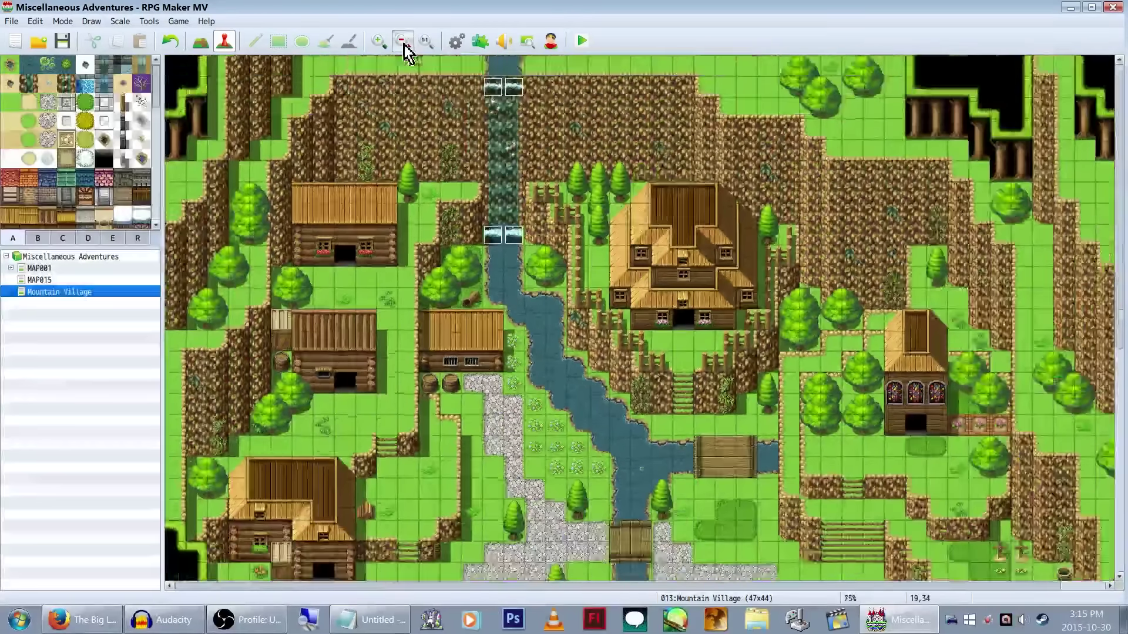
pyautogui.scroll(-10, 558, 194)
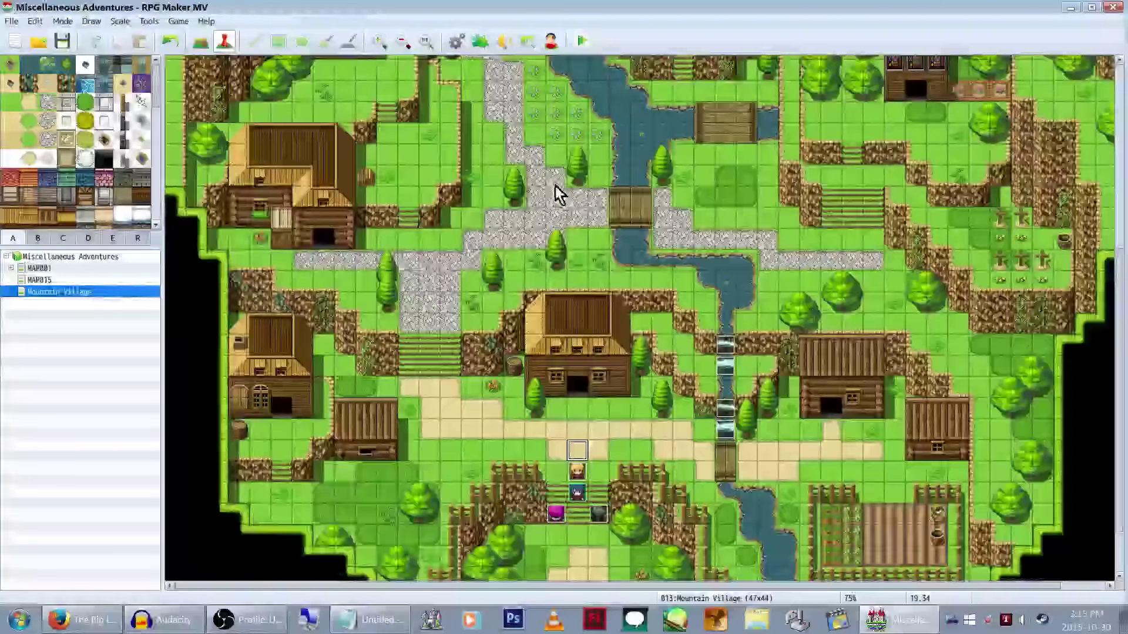
pyautogui.scroll(10, 558, 193)
pyautogui.click(378, 42)
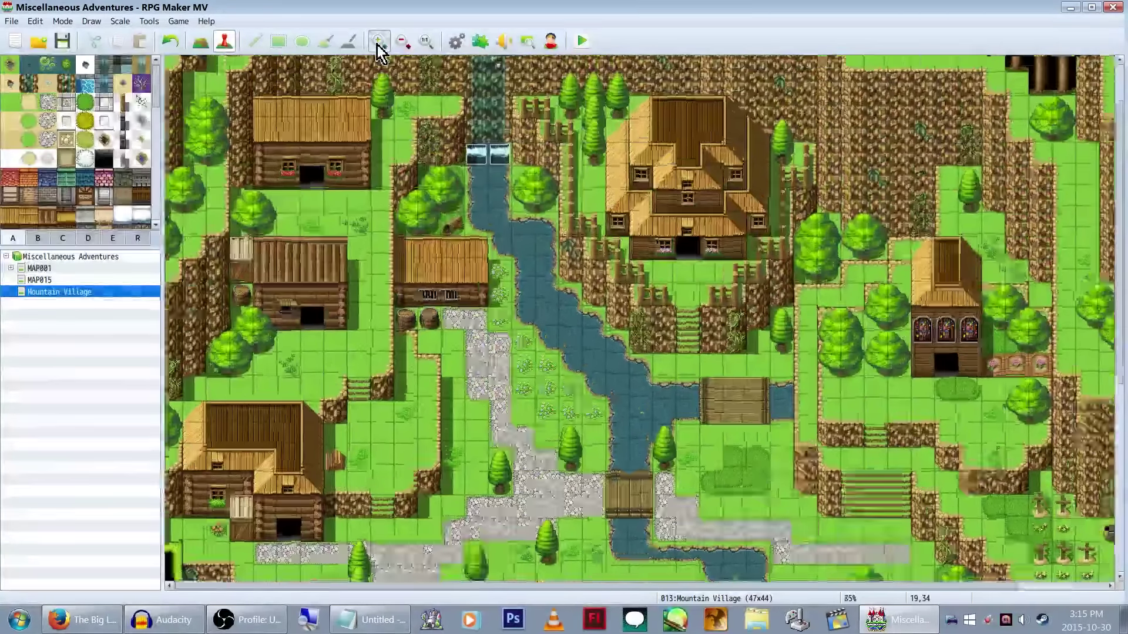
pyautogui.click(378, 43)
pyautogui.scroll(-8, 541, 360)
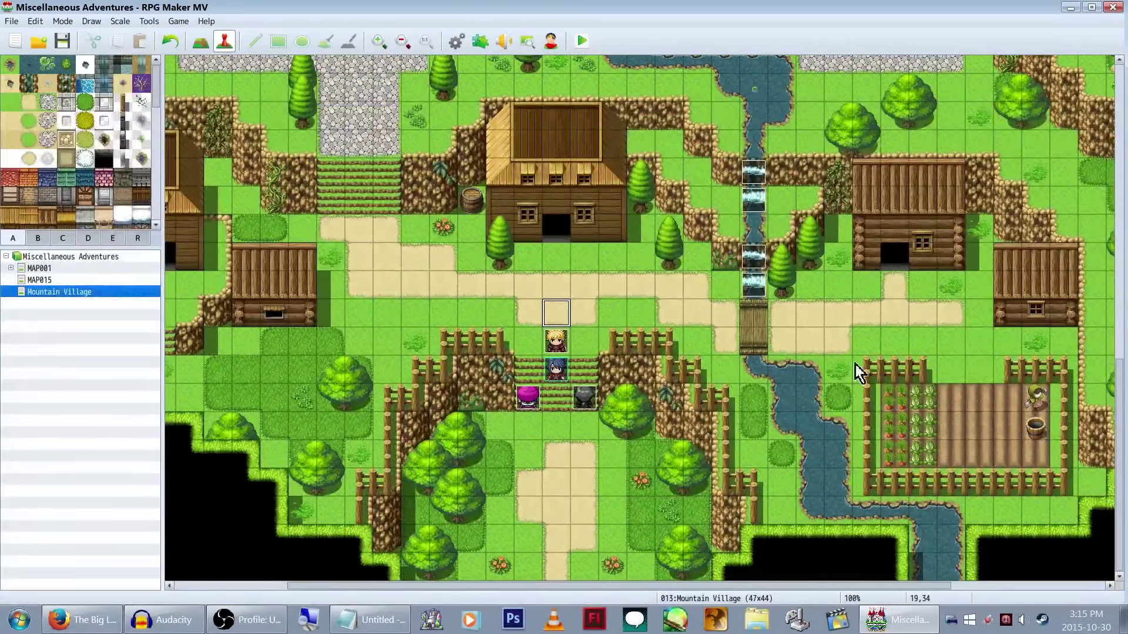
pyautogui.scroll(2, 587, 382)
pyautogui.scroll(-1, 458, 470)
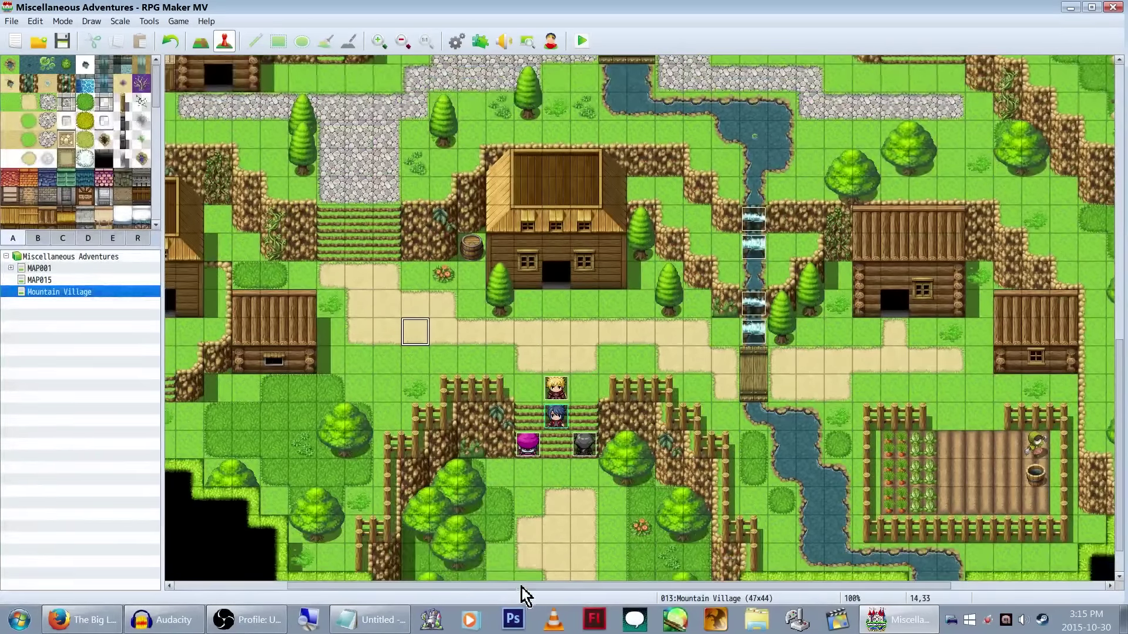
pyautogui.moveTo(521, 586); pyautogui.dragTo(376, 588)
pyautogui.rightClick(416, 461)
pyautogui.rightClick(446, 414)
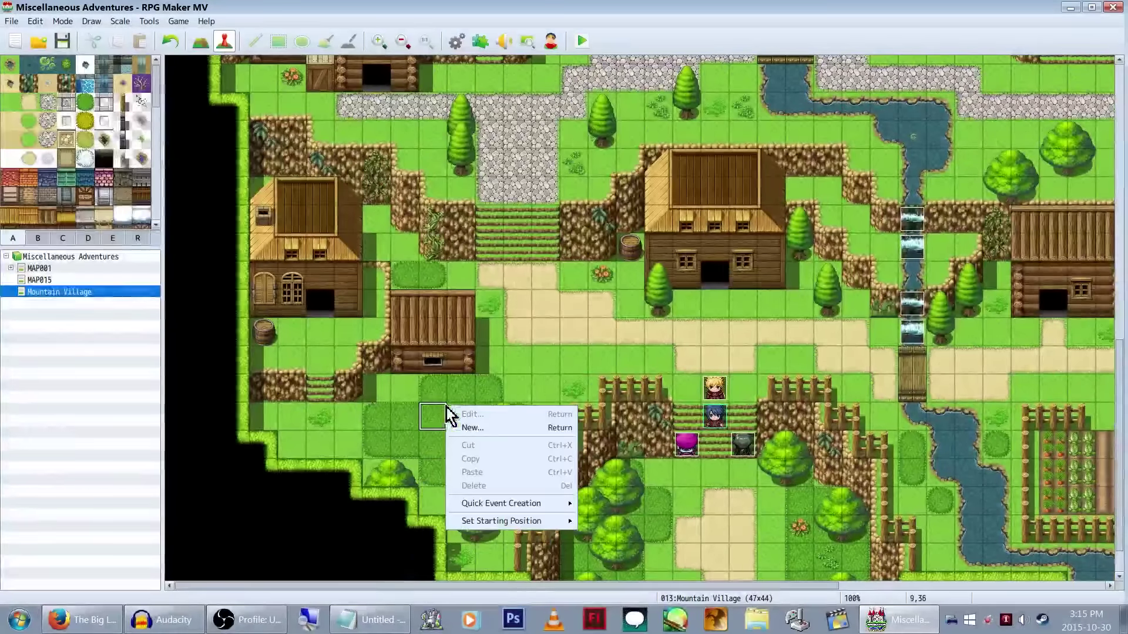
pyautogui.click(481, 429)
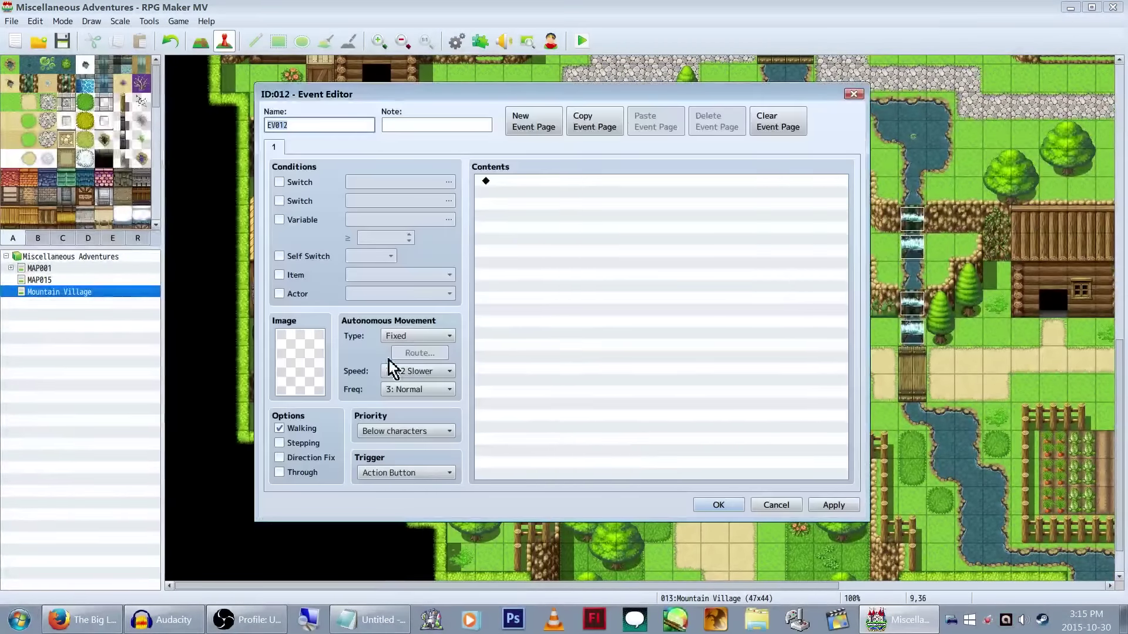
# Step: Give the new event the first People1 villager sprite
pyautogui.doubleClick(310, 371)
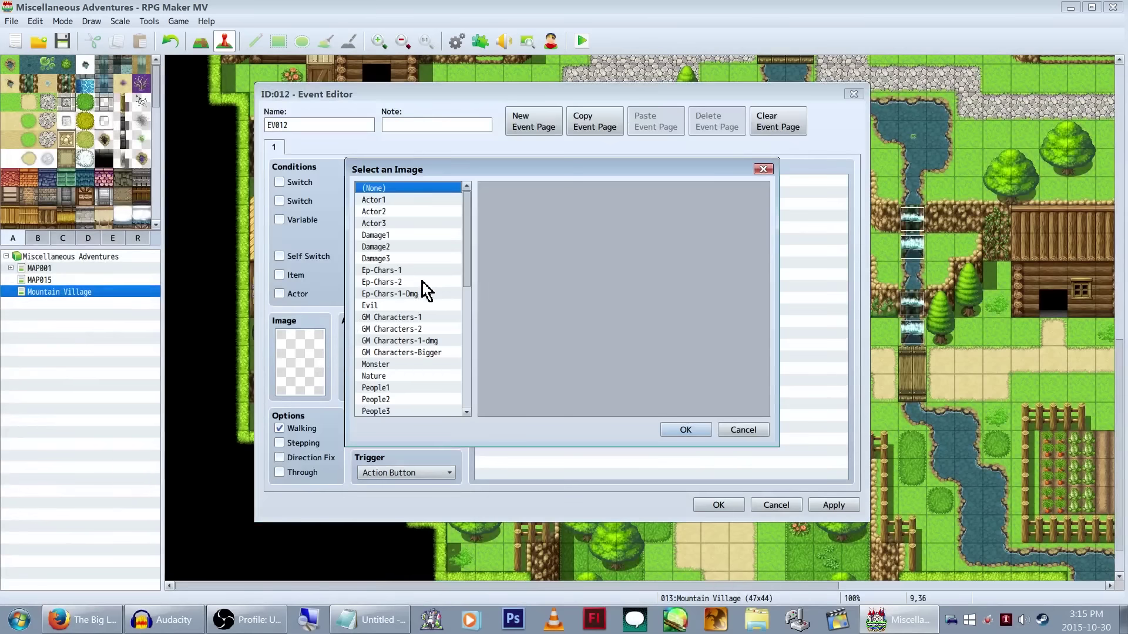
pyautogui.scroll(-8, 436, 285)
pyautogui.scroll(5, 436, 284)
pyautogui.click(436, 282)
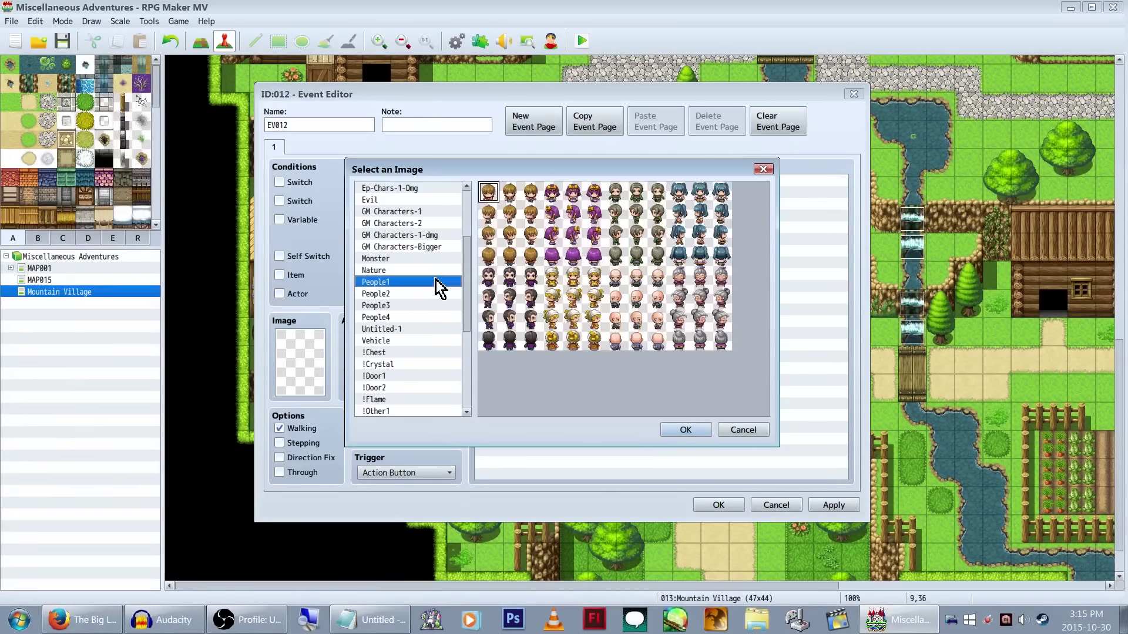
pyautogui.press('Return')
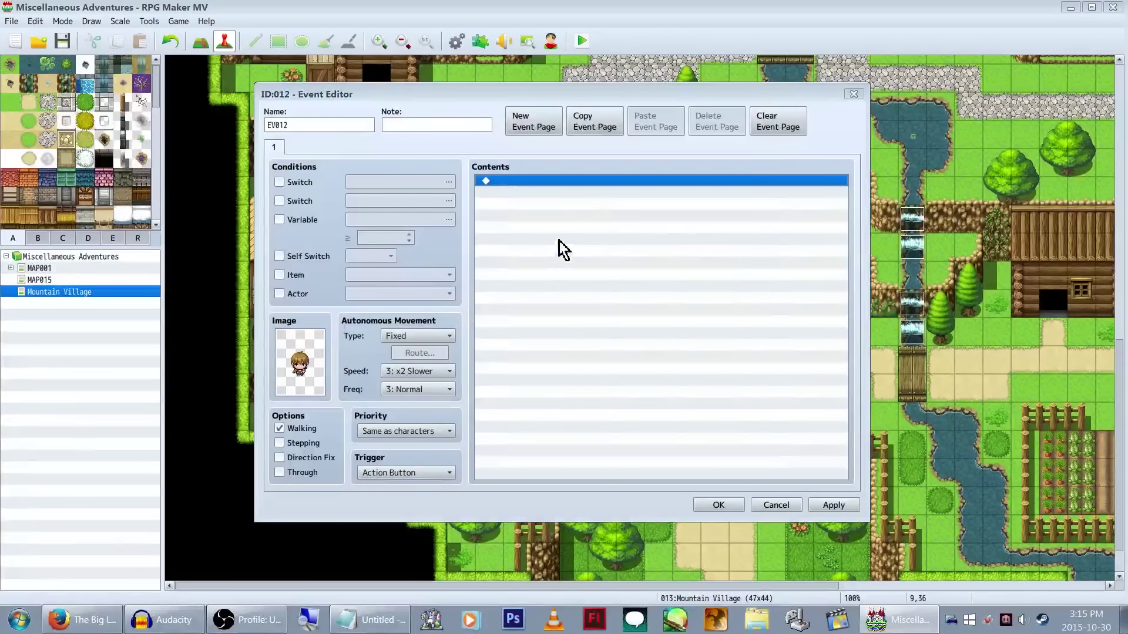
pyautogui.doubleClick(558, 241)
# Step: Add a Show Text command using the first People1 face
pyautogui.click(522, 149)
pyautogui.click(582, 184)
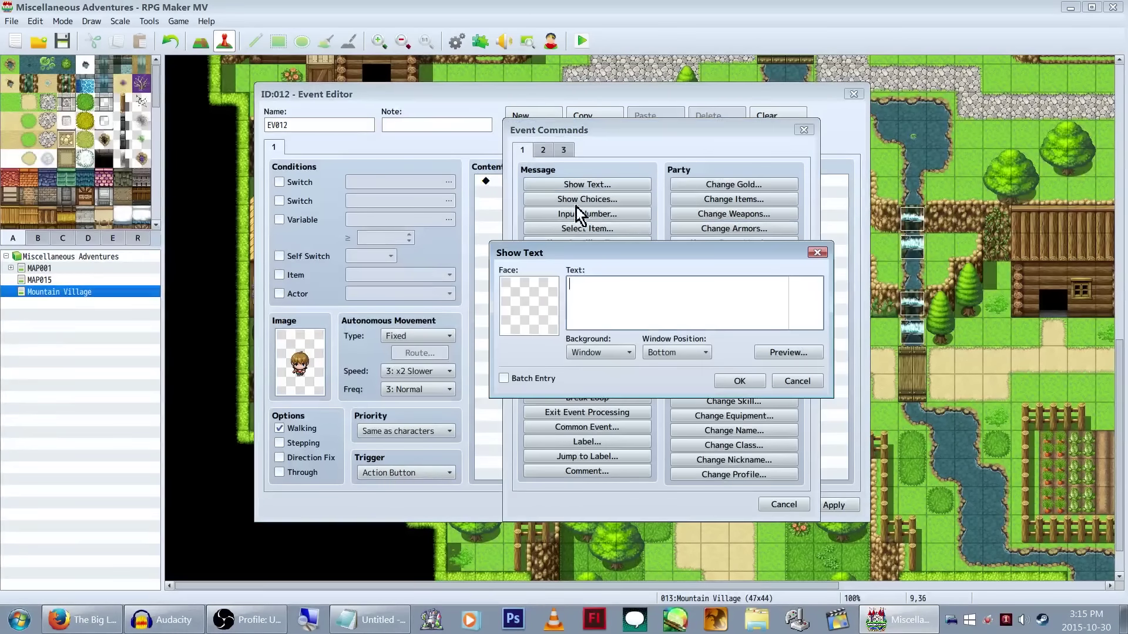
pyautogui.doubleClick(537, 310)
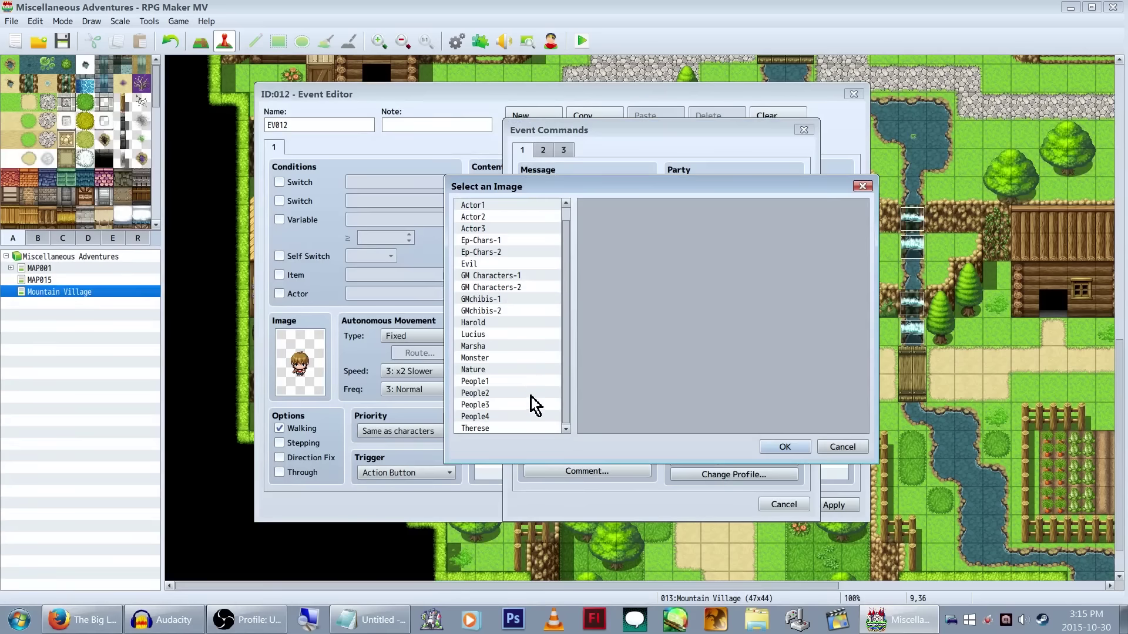
pyautogui.click(520, 379)
pyautogui.doubleClick(609, 230)
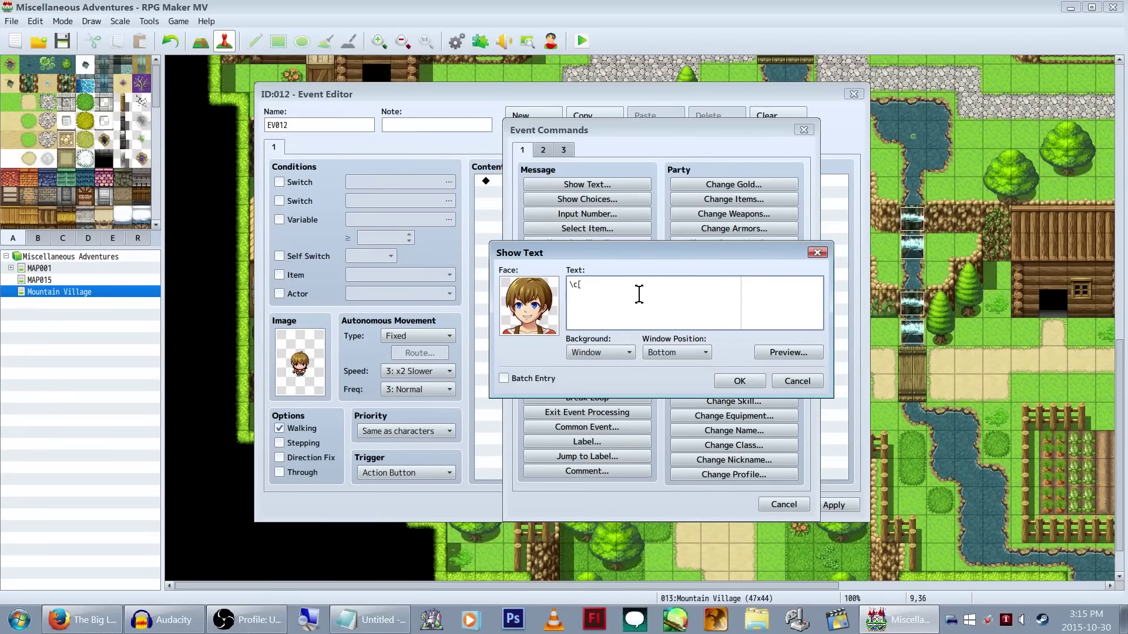
# Step: Enter the villager's speaker-name line, clearing stray characters and the colour code
pyautogui.write('9')
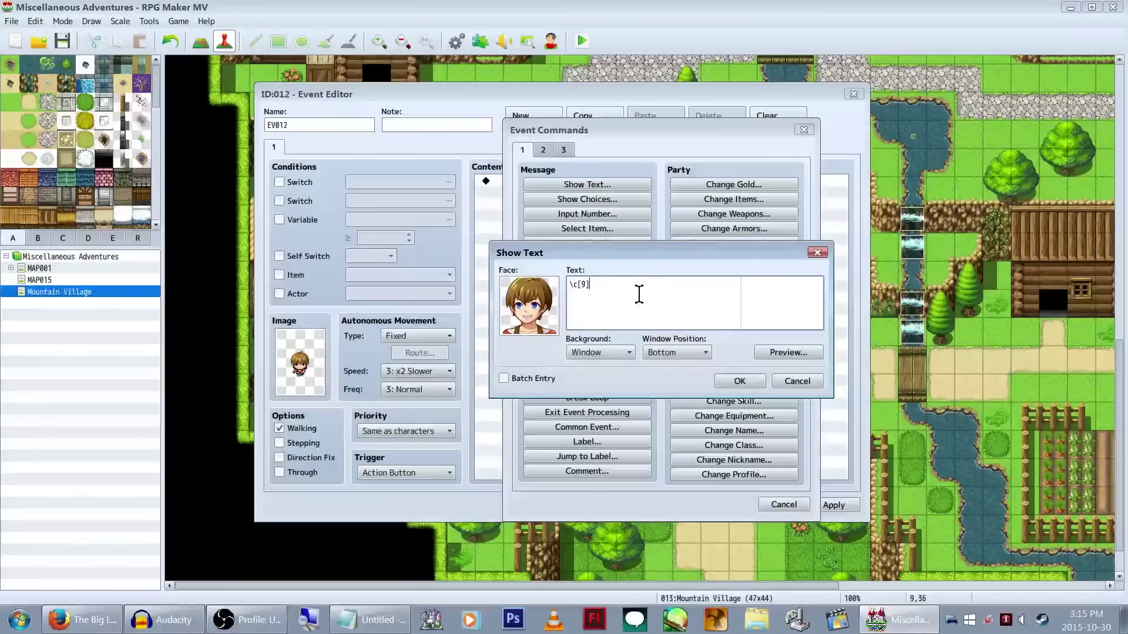
pyautogui.write('DSFr')
pyautogui.hotkey('alt', 'p')
pyautogui.press('Escape')
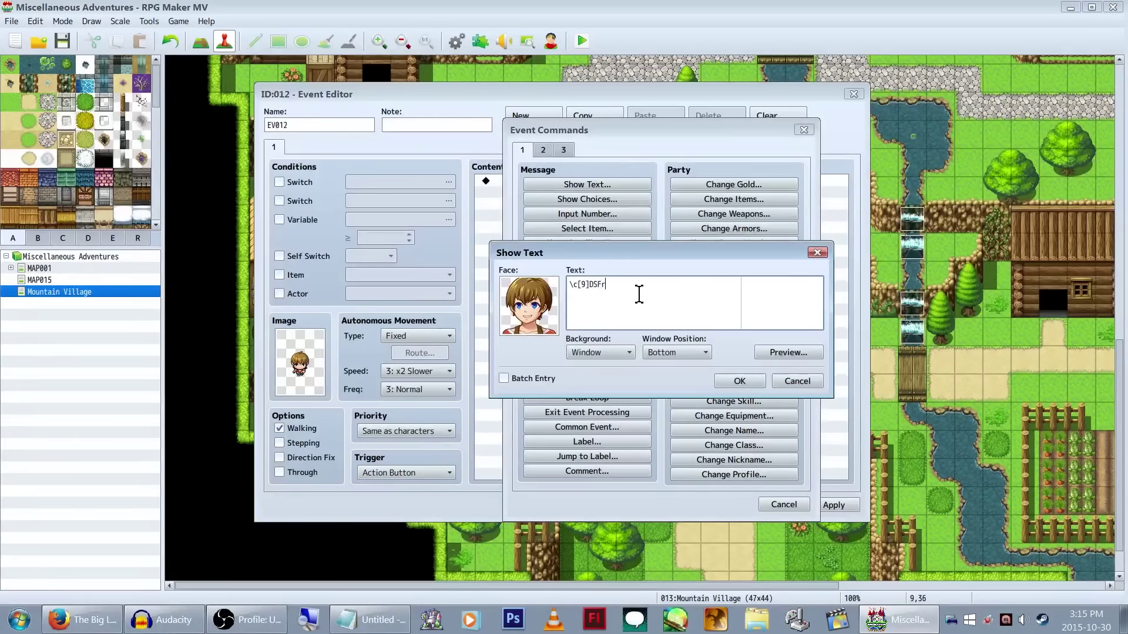
pyautogui.press('BackSpace')
pyautogui.press('BackSpace')
pyautogui.press('BackSpace')
pyautogui.press('BackSpace')
pyautogui.press('Left')
pyautogui.press('BackSpace')
pyautogui.press('BackSpace')
pyautogui.press('BackSpace')
pyautogui.press('BackSpace')
pyautogui.press('BackSpace')
pyautogui.write('Peaple')
pyautogui.press('BackSpace')
pyautogui.press('BackSpace')
pyautogui.press('BackSpace')
pyautogui.press('BackSpace')
pyautogui.press('BackSpace')
pyautogui.write('rp')
# Step: Write 'Everyone got really really sick the other day... What's gonna happen to us?' with Dim background
pyautogui.press('Return')
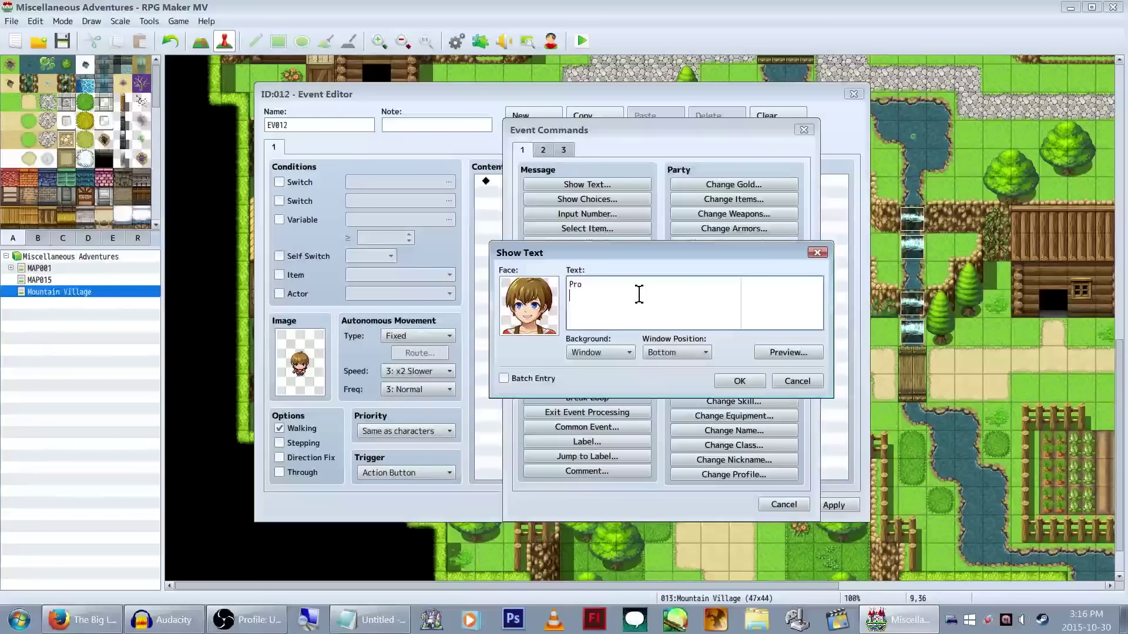
pyautogui.write('Even')
pyautogui.press('BackSpace')
pyautogui.press('BackSpace')
pyautogui.write('veryone got really r')
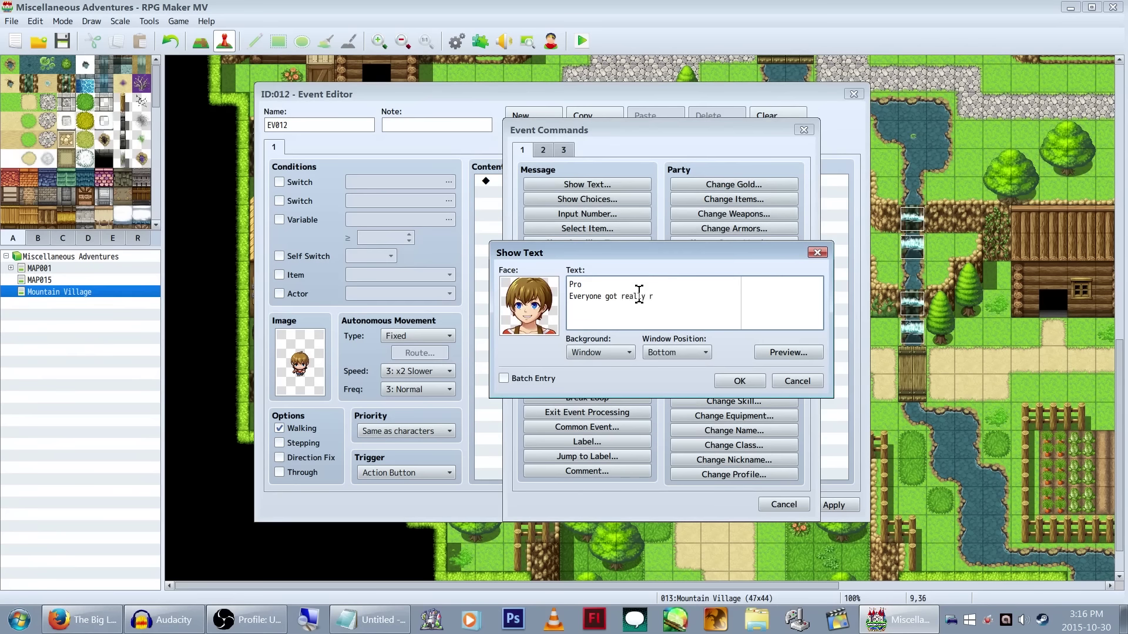
pyautogui.write('eally sick the other')
pyautogui.press('Return')
pyautogui.write("day... What's gonna happen to us?")
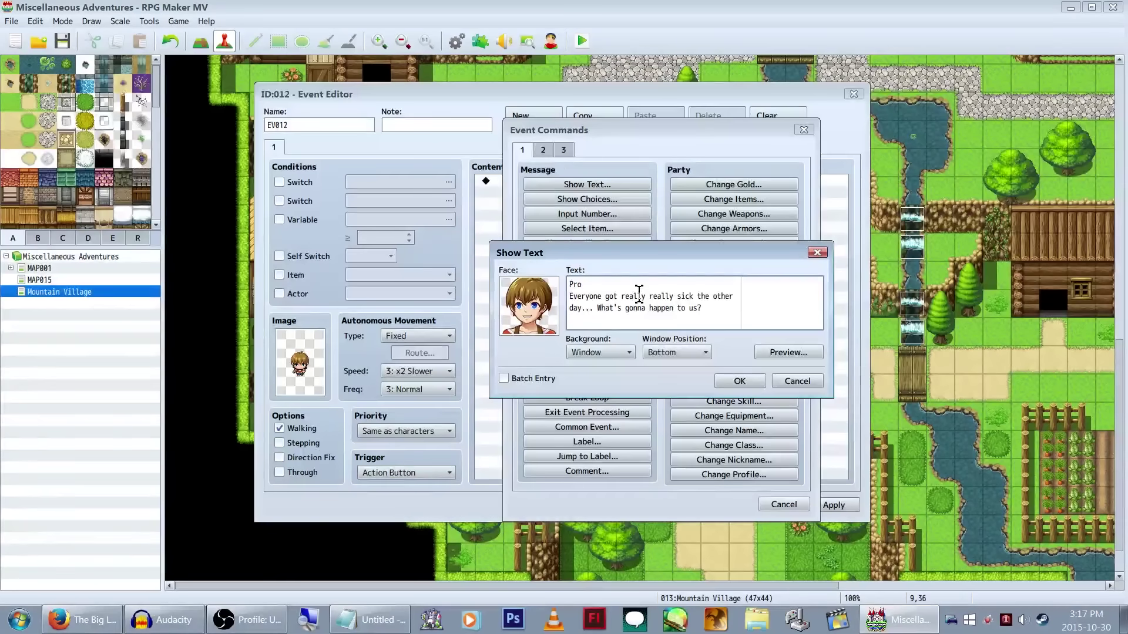
pyautogui.click(634, 356)
pyautogui.click(628, 380)
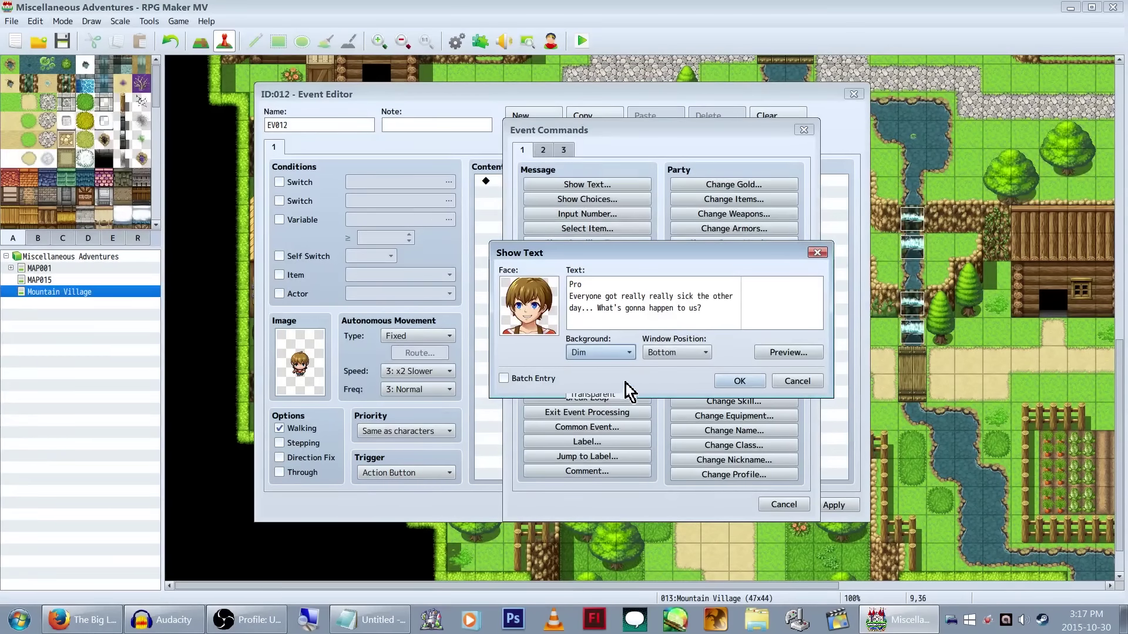
pyautogui.click(729, 382)
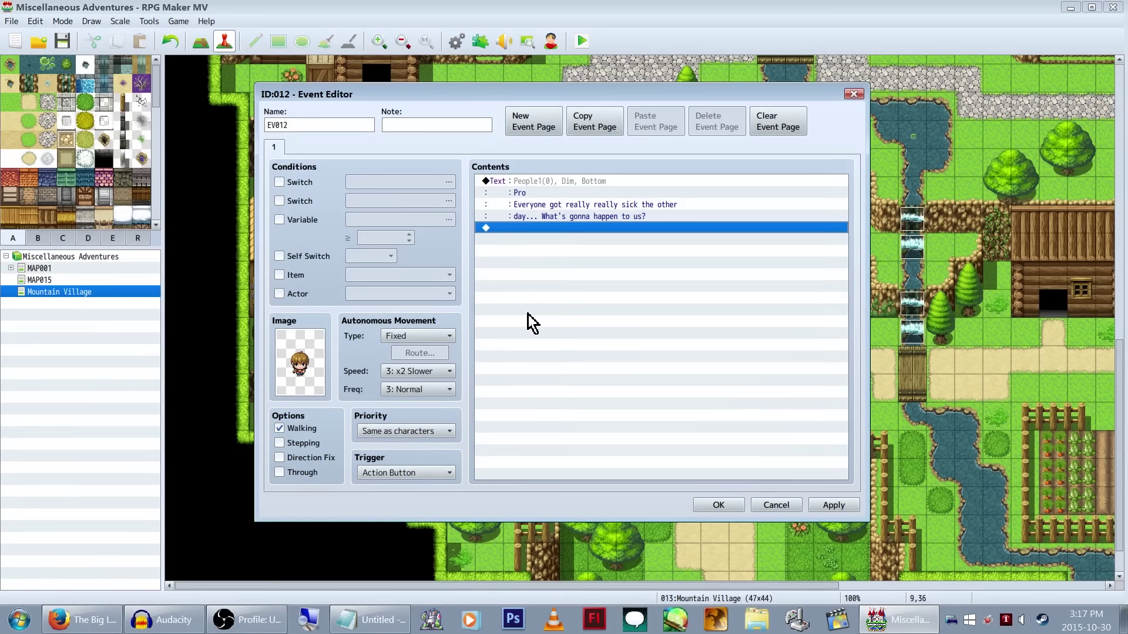
# Step: Set the villager's movement to Random at Normal frequency and save the event
pyautogui.click(428, 336)
pyautogui.click(429, 364)
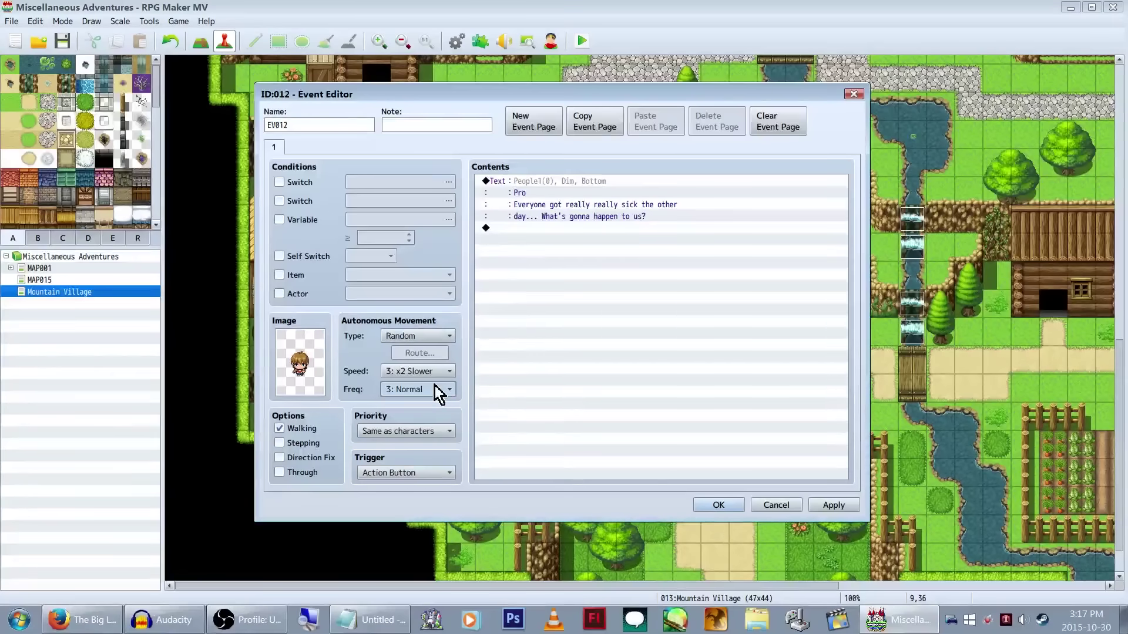
pyautogui.click(435, 389)
pyautogui.click(435, 389)
pyautogui.click(716, 504)
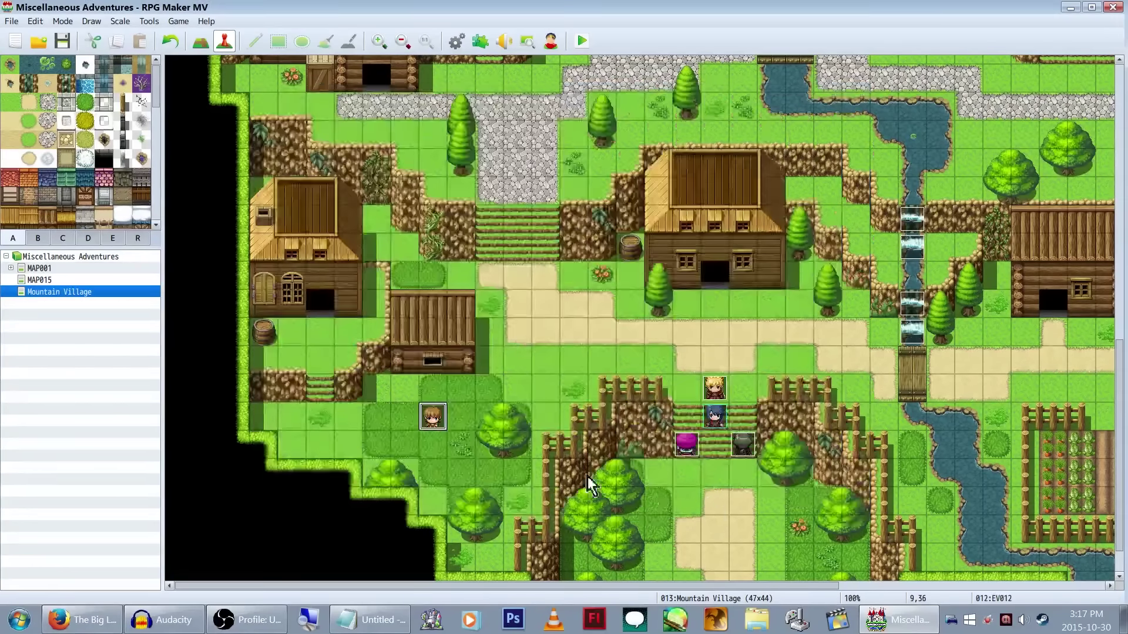
# Step: Bring up the event context menu on an empty cobblestone path tile
pyautogui.scroll(4, 524, 426)
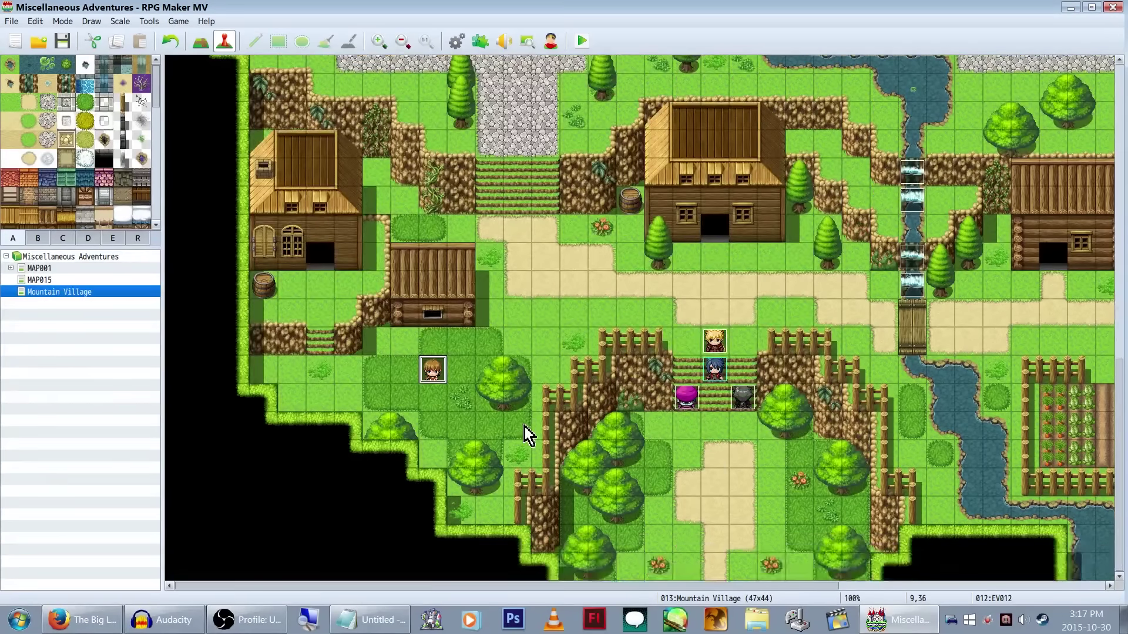
pyautogui.scroll(-4, 515, 396)
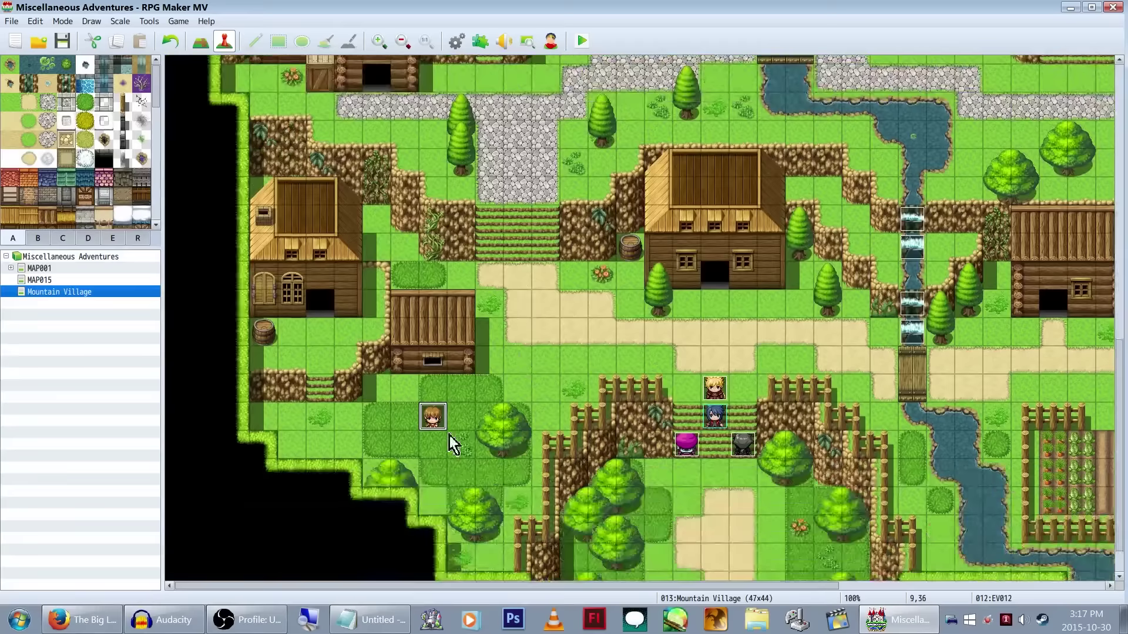
pyautogui.click(435, 446)
pyautogui.click(434, 423)
pyautogui.scroll(1, 434, 425)
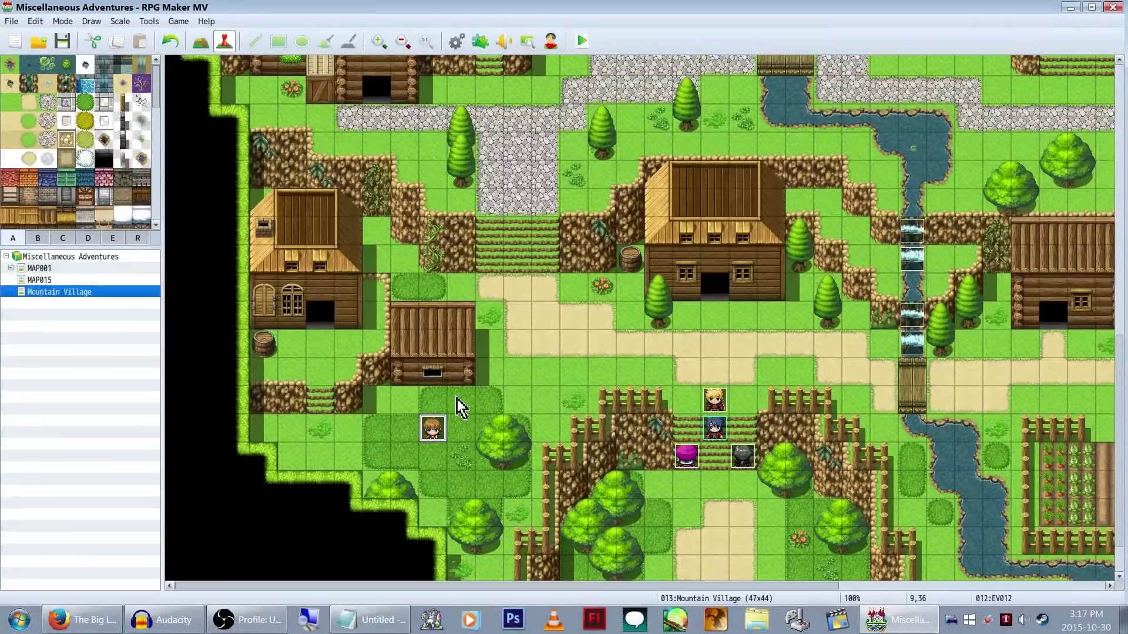
pyautogui.scroll(2, 439, 336)
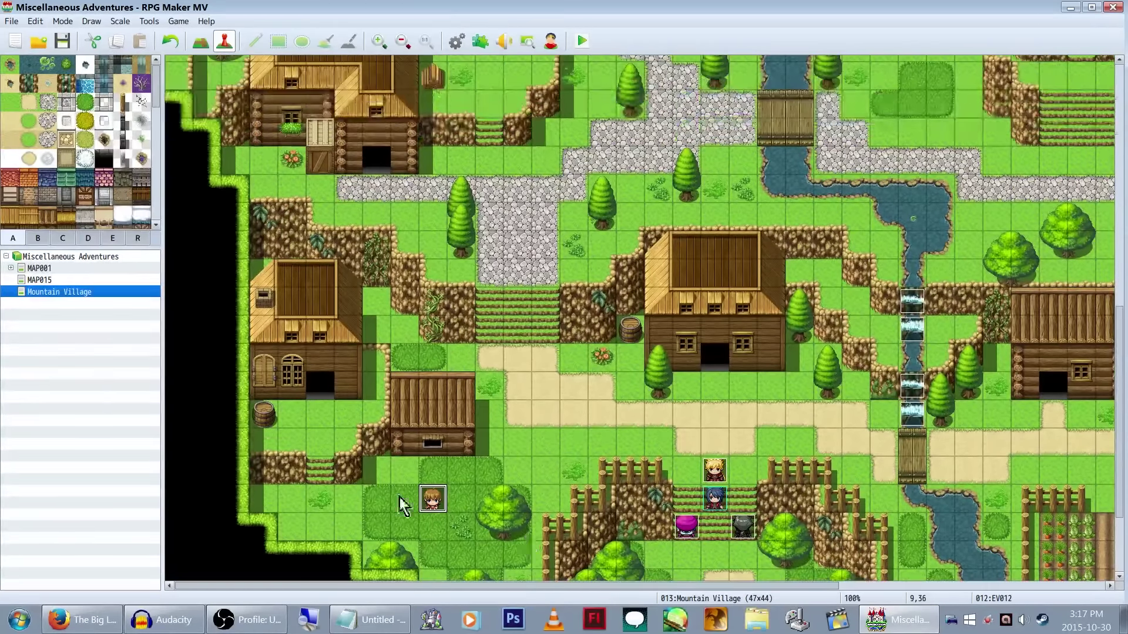
pyautogui.scroll(-3, 463, 390)
pyautogui.scroll(-2, 463, 390)
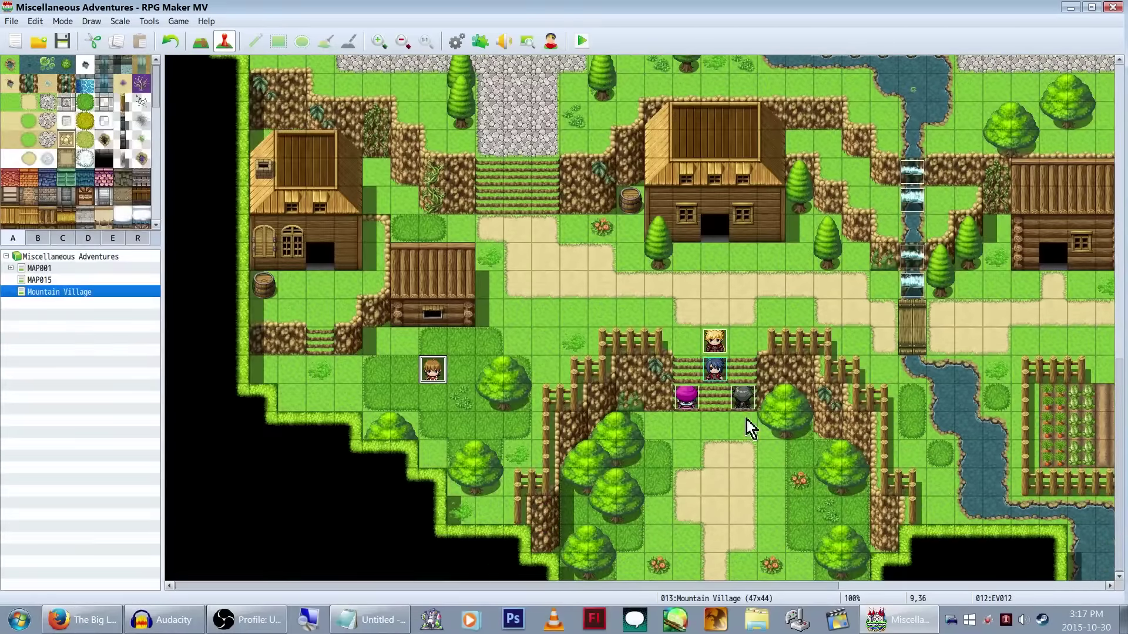
pyautogui.scroll(7, 566, 355)
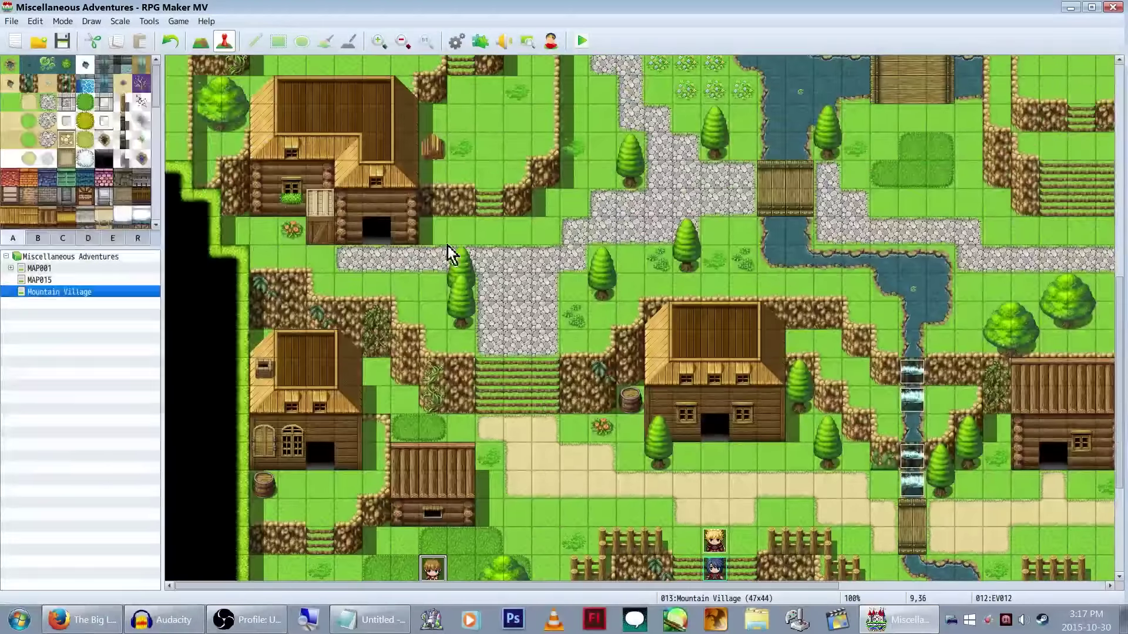
pyautogui.scroll(4, 639, 295)
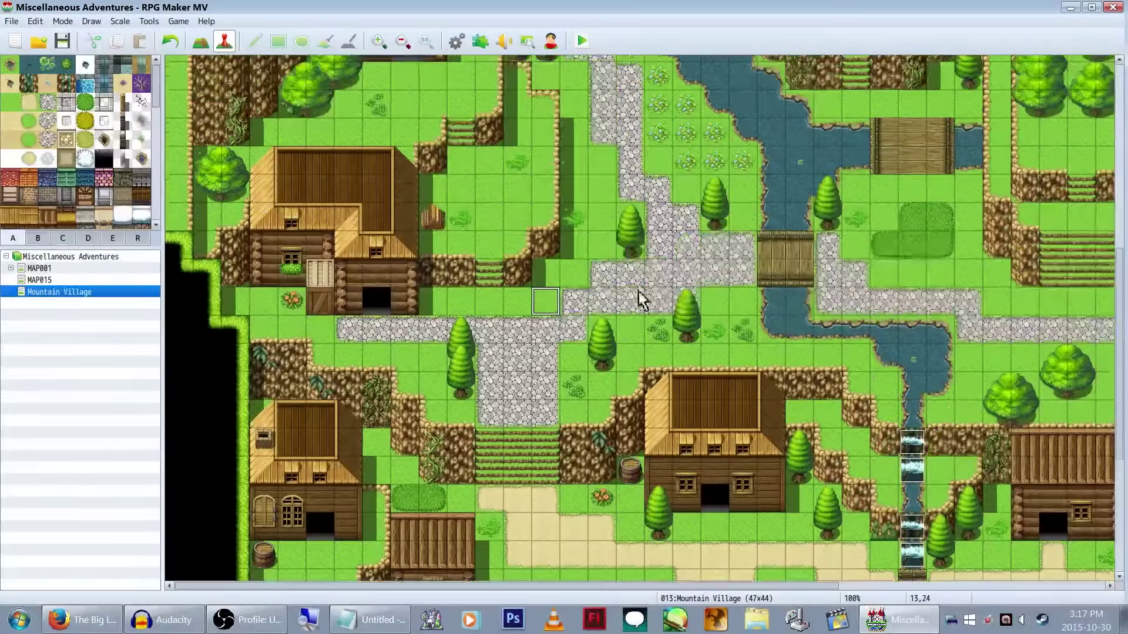
pyautogui.rightClick(614, 331)
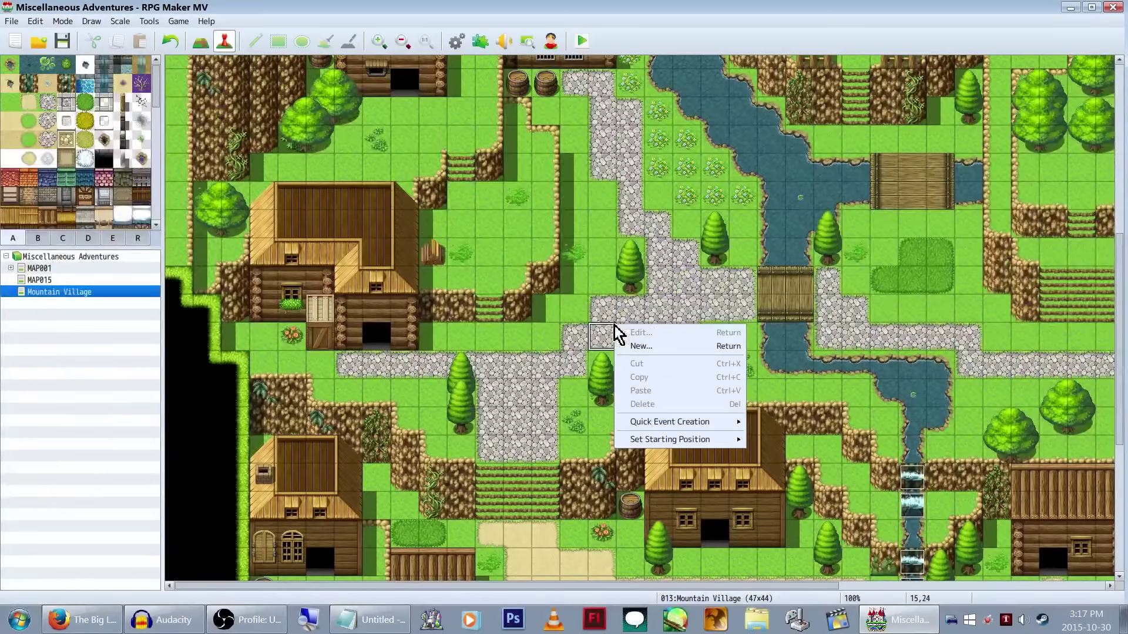
# Step: Create event EV013 with the purple-haired girl sprite from People1
pyautogui.click(639, 348)
pyautogui.doubleClick(302, 379)
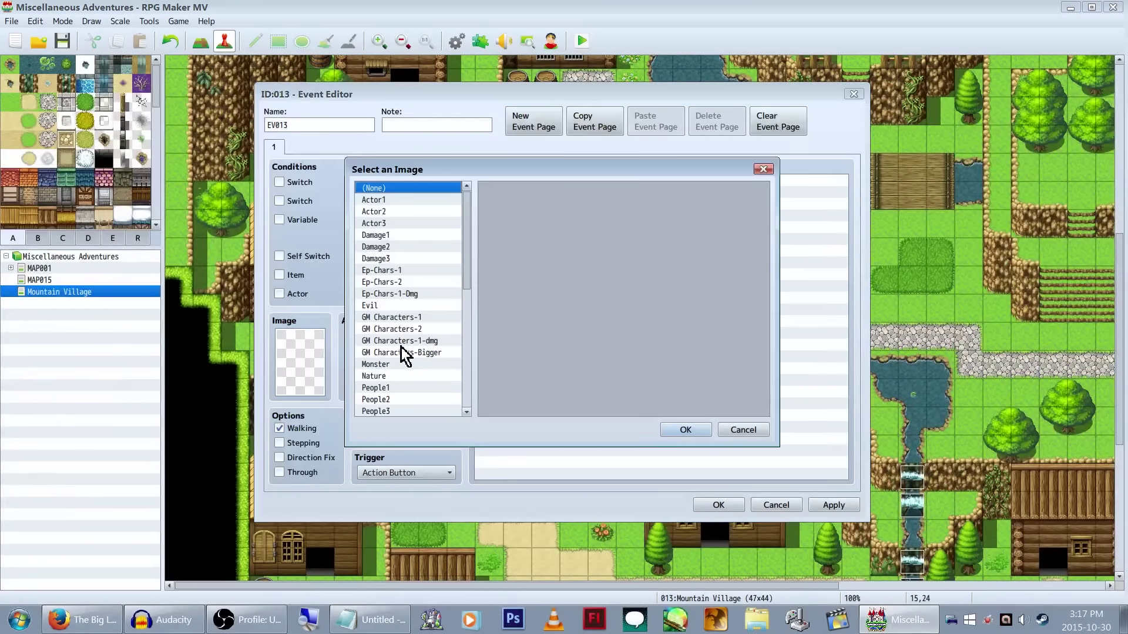
pyautogui.scroll(-4, 435, 376)
pyautogui.click(424, 318)
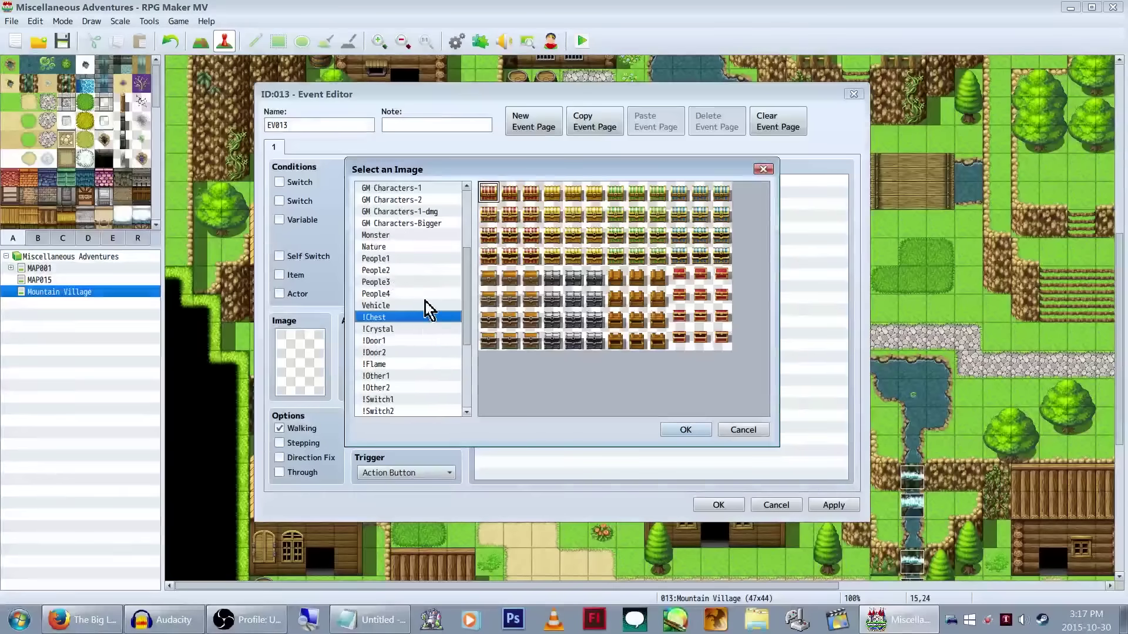
pyautogui.click(425, 293)
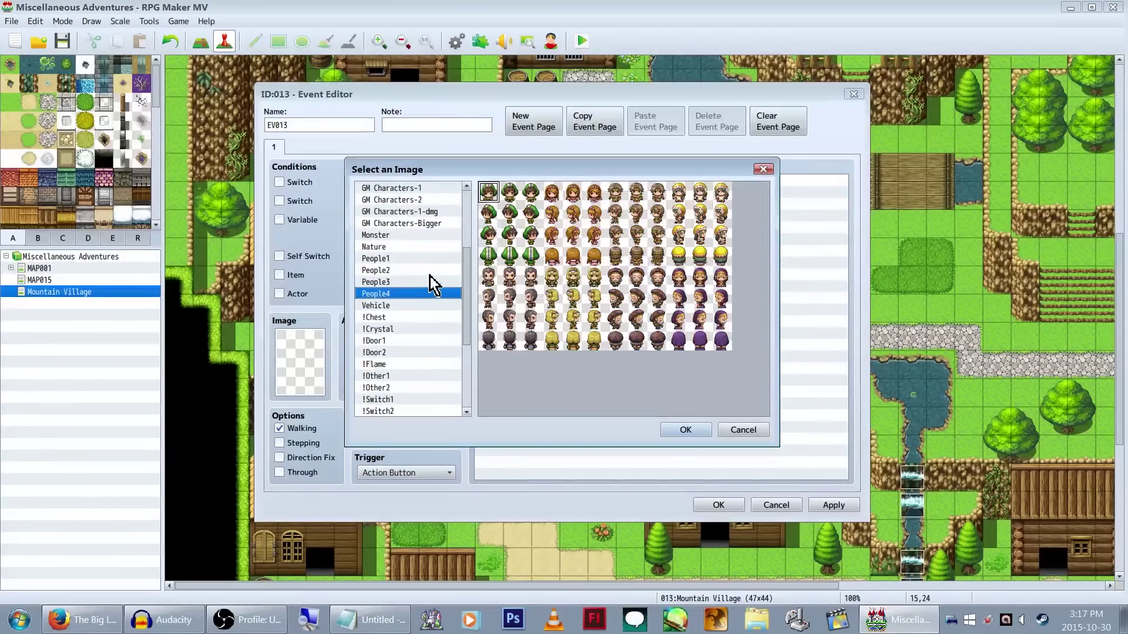
pyautogui.click(433, 278)
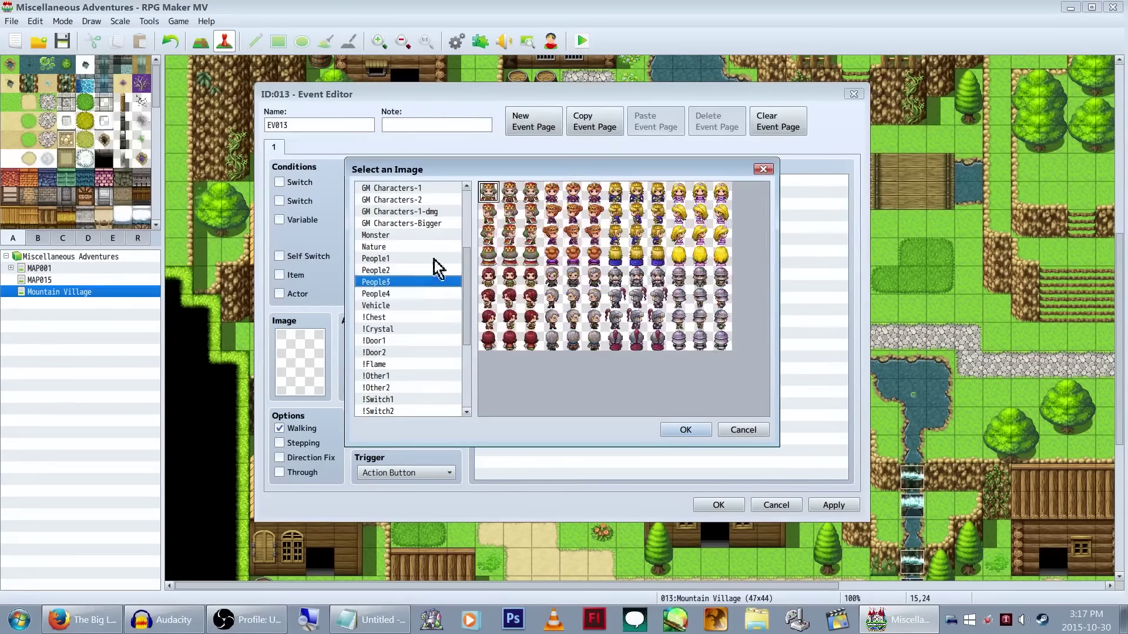
pyautogui.click(435, 247)
pyautogui.click(432, 259)
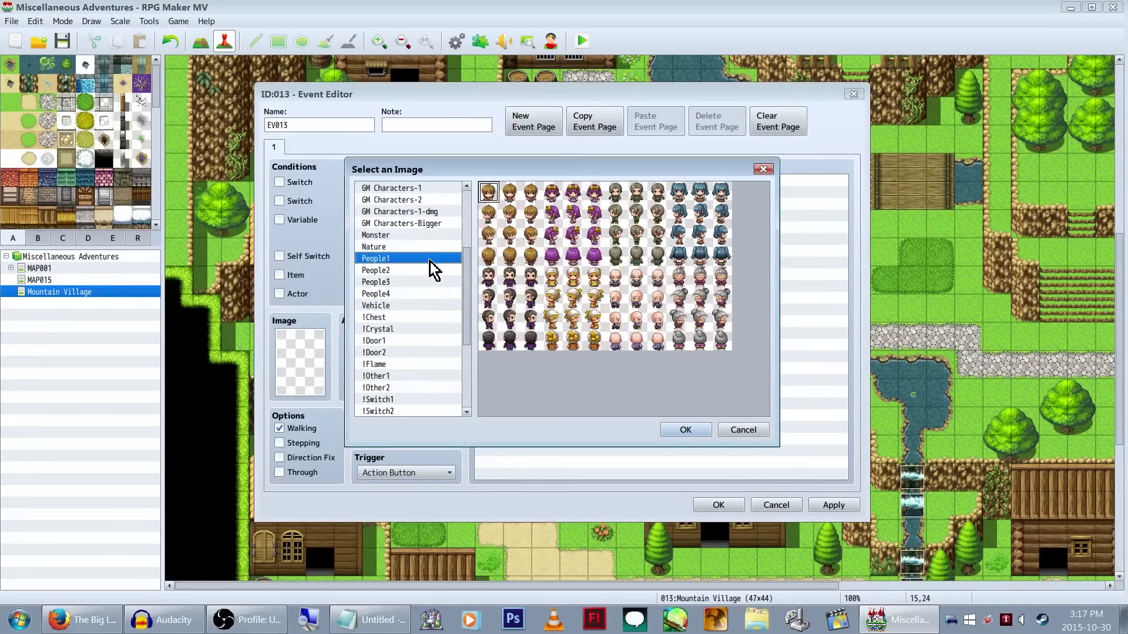
pyautogui.doubleClick(580, 199)
# Step: Add a Show Text with the yellow-bow girl's People1 face and speaker name 'Bowie'
pyautogui.doubleClick(562, 183)
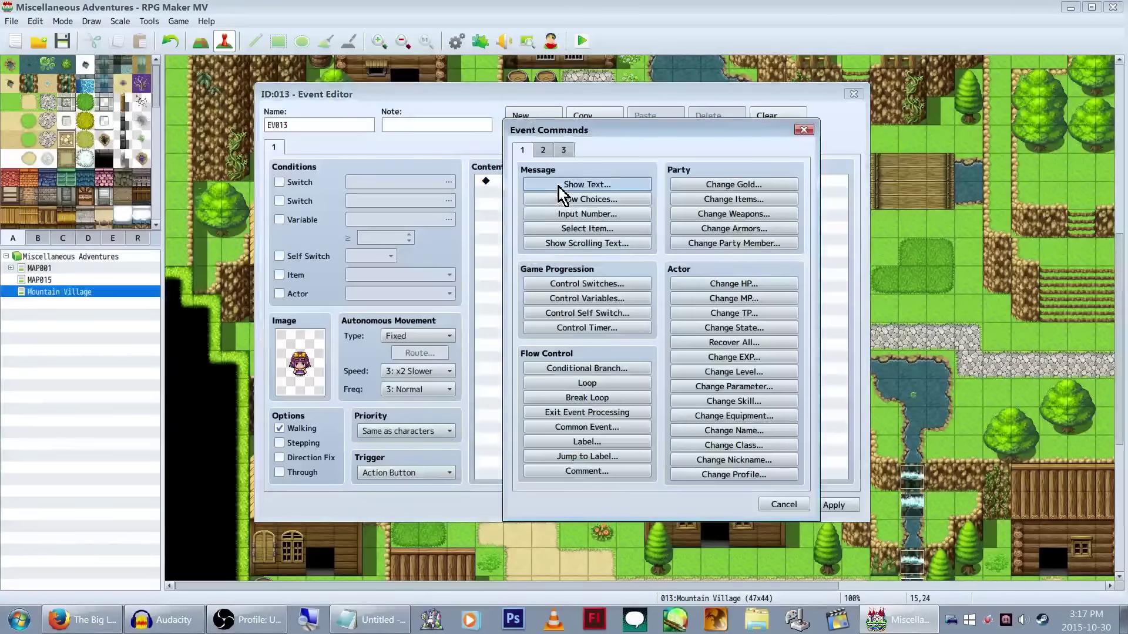
pyautogui.click(560, 186)
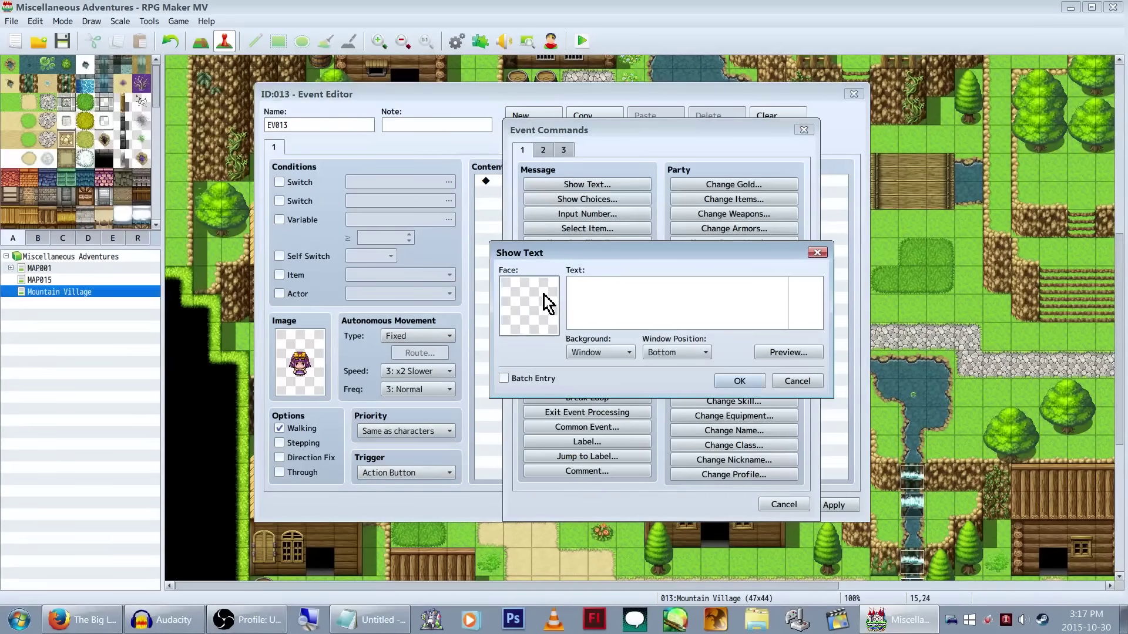
pyautogui.doubleClick(544, 295)
pyautogui.click(528, 380)
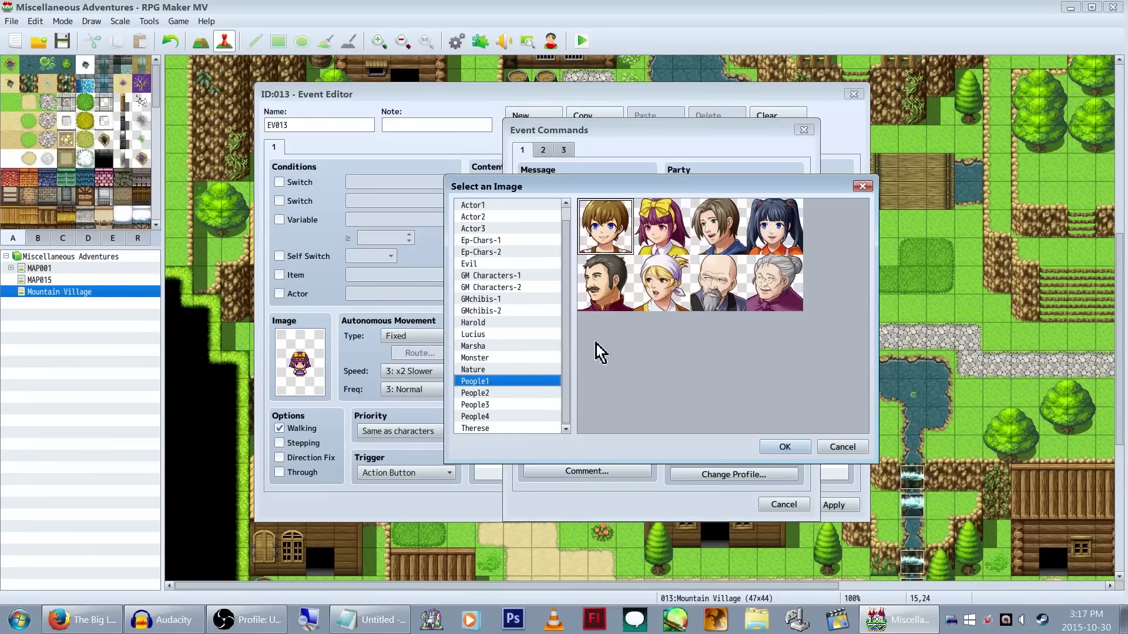
pyautogui.doubleClick(665, 228)
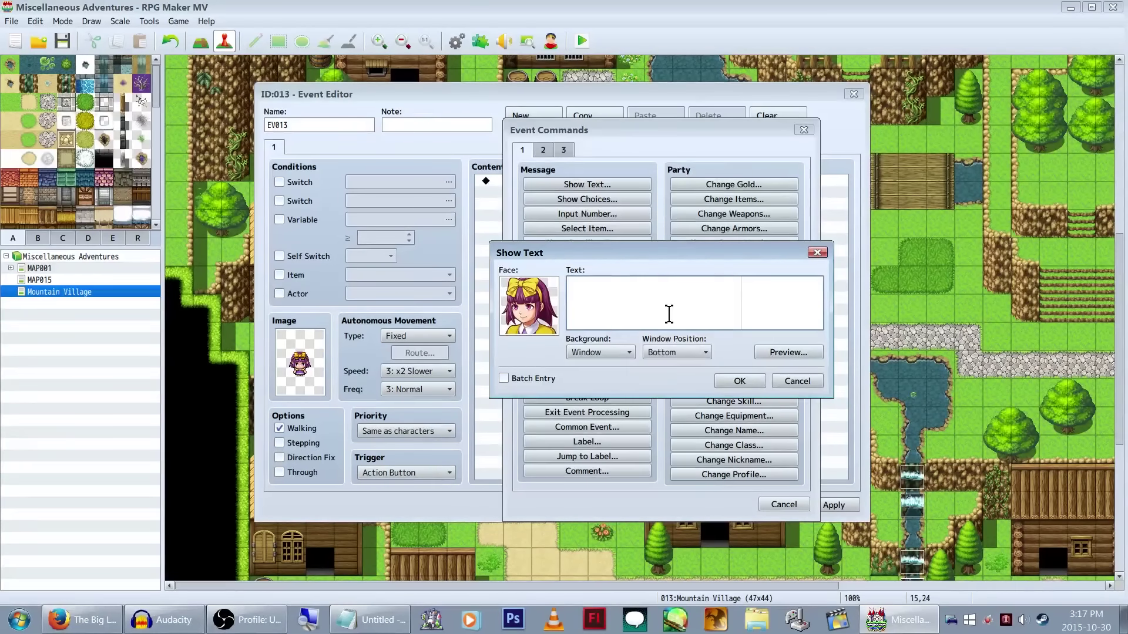
pyautogui.write('Bowie')
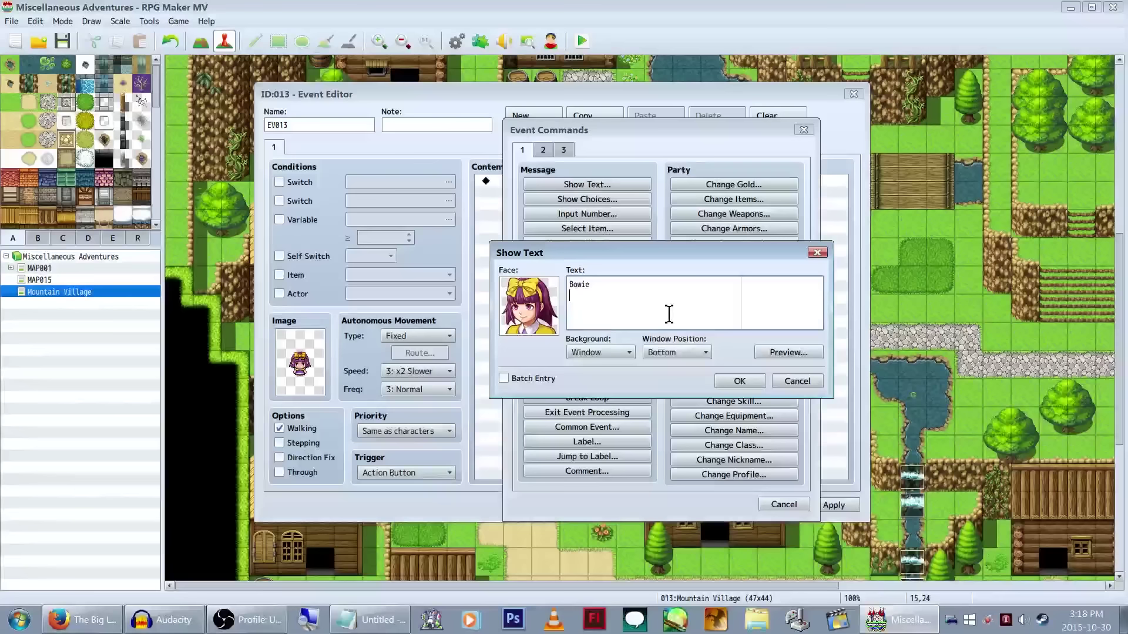
# Step: Write the lines 'Oh no, are you sick too?' and 'I hope everyone gets better reaaaaal soon!'
pyautogui.write('Oh no, are you sick')
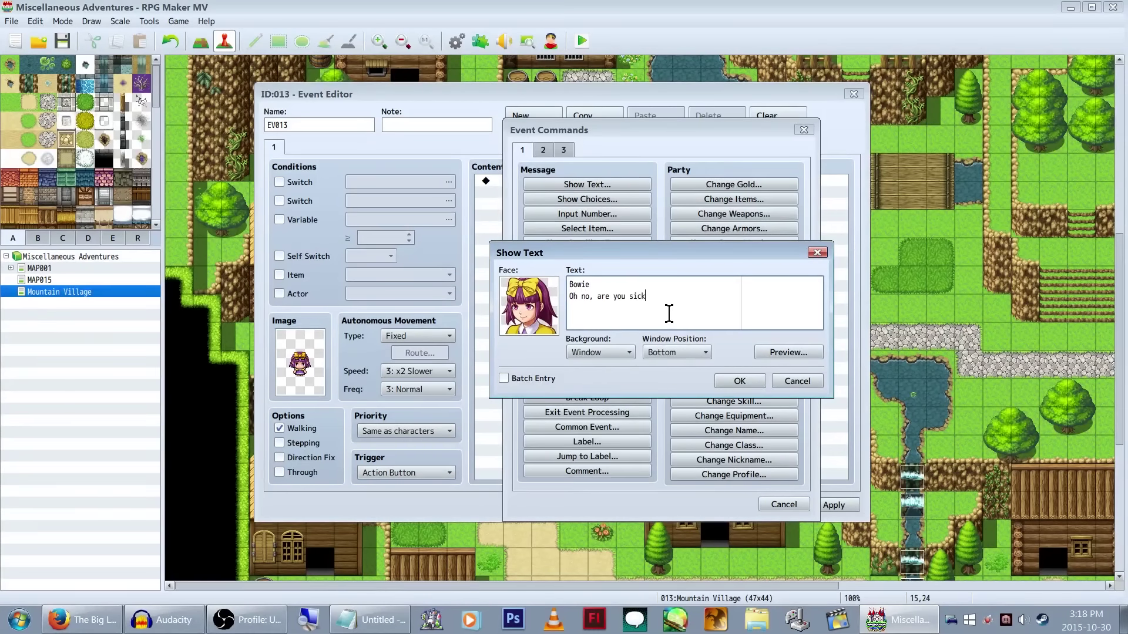
pyautogui.write(' too?')
pyautogui.press('Return')
pyautogui.write('I hope everyone gets better reaaaaal soon!')
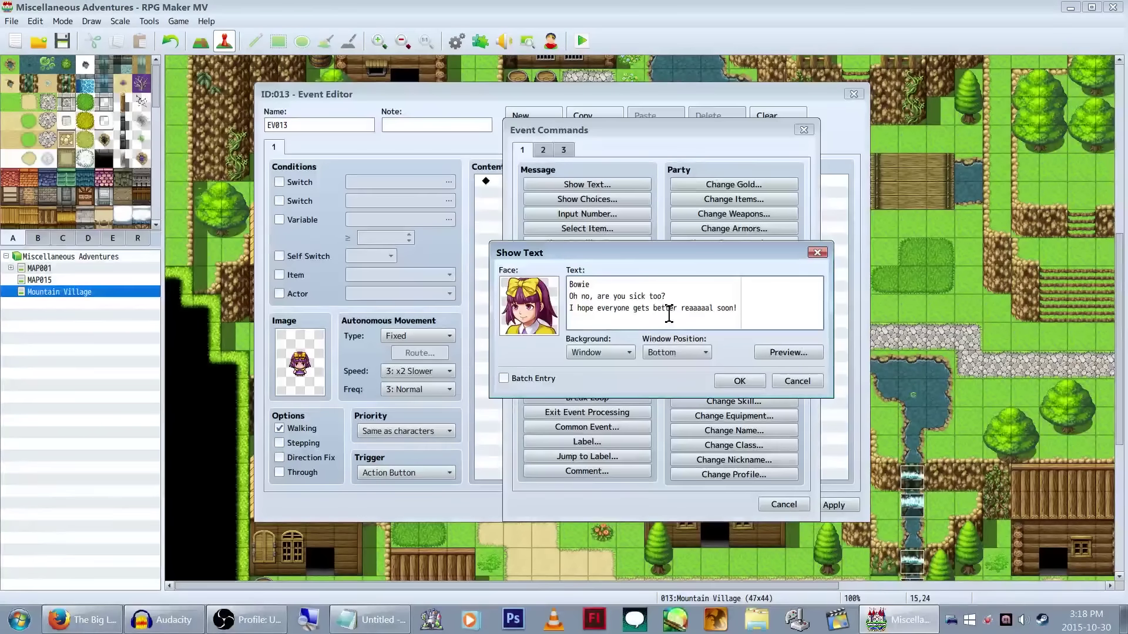
# Step: Give the message a Dim background, add it, and set the girl's movement to Random
pyautogui.click(632, 354)
pyautogui.click(622, 379)
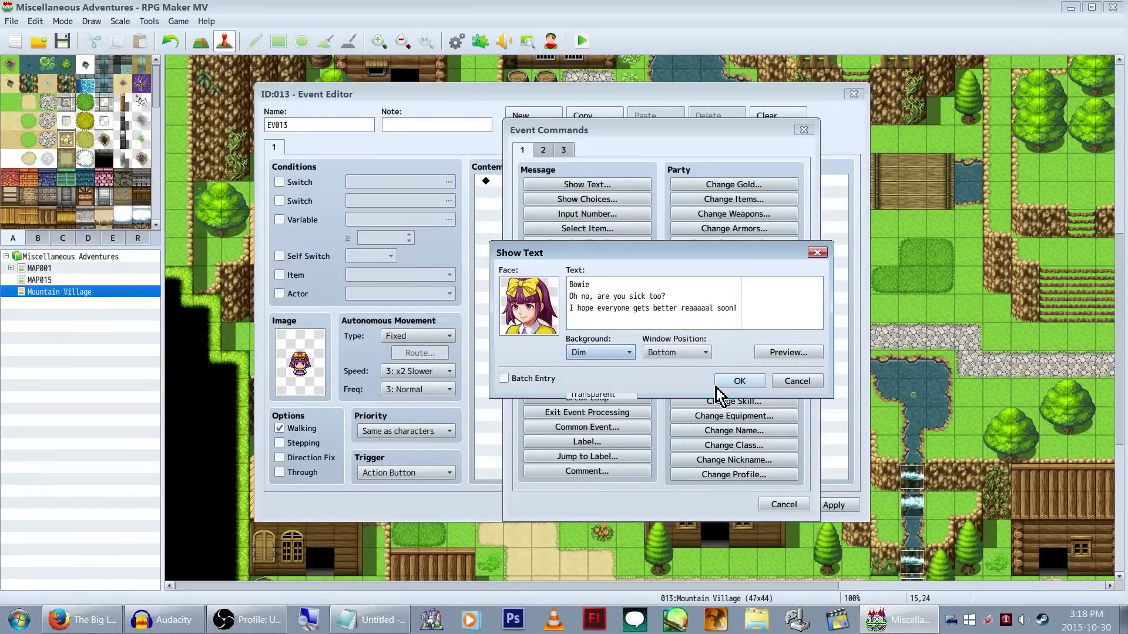
pyautogui.click(739, 381)
pyautogui.click(418, 336)
pyautogui.click(419, 365)
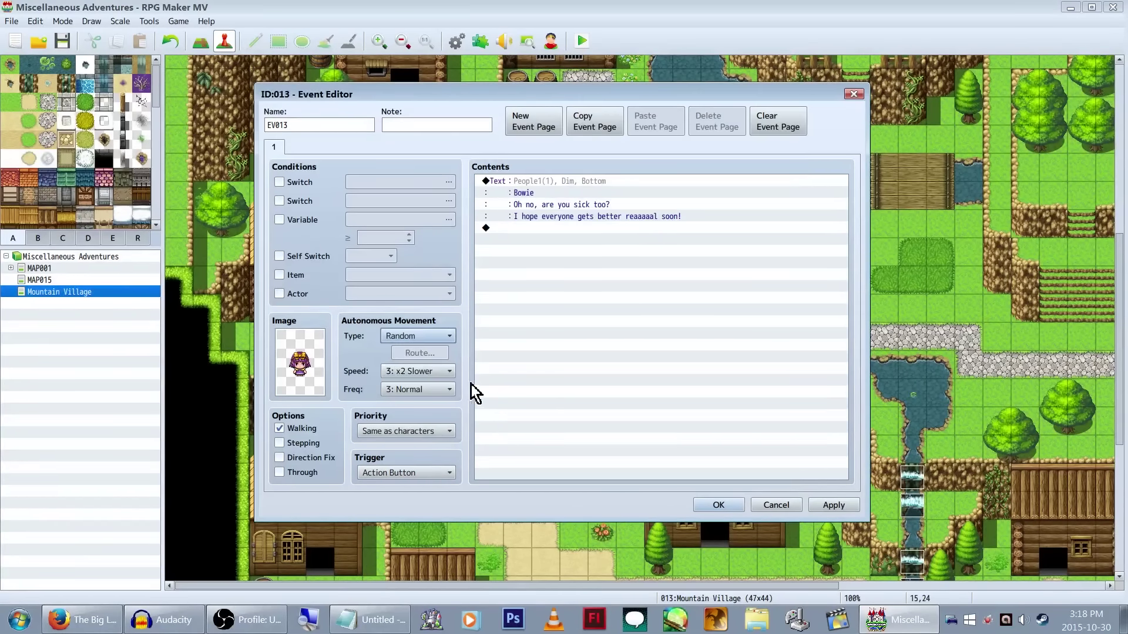
# Step: Save EV013, then create a new event on another map tile
pyautogui.click(713, 506)
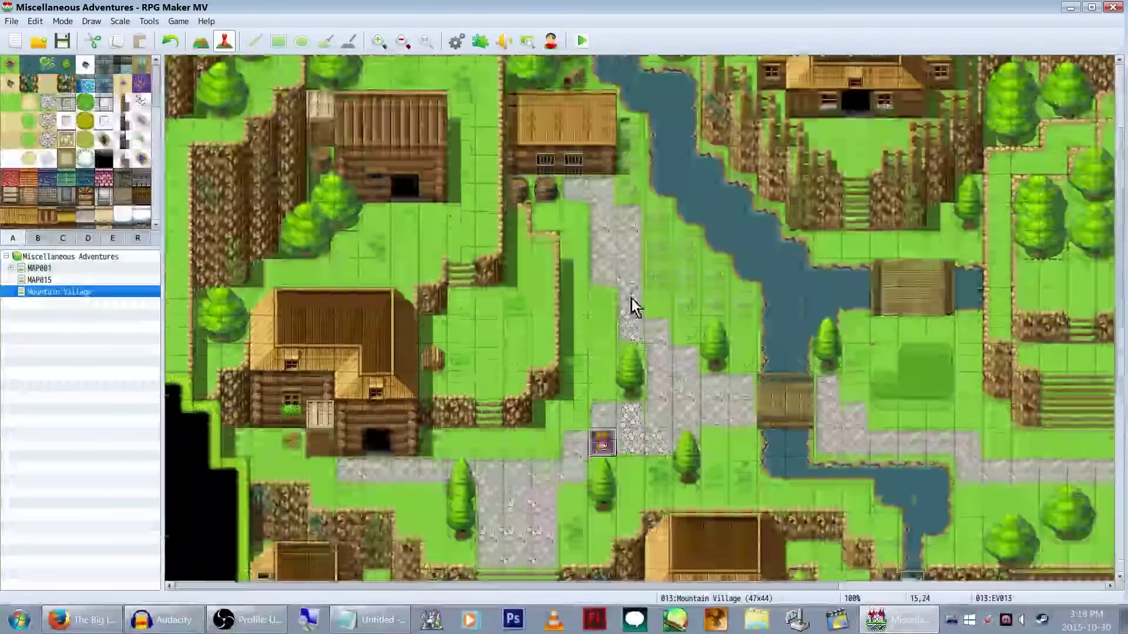
pyautogui.moveTo(451, 588); pyautogui.dragTo(738, 617)
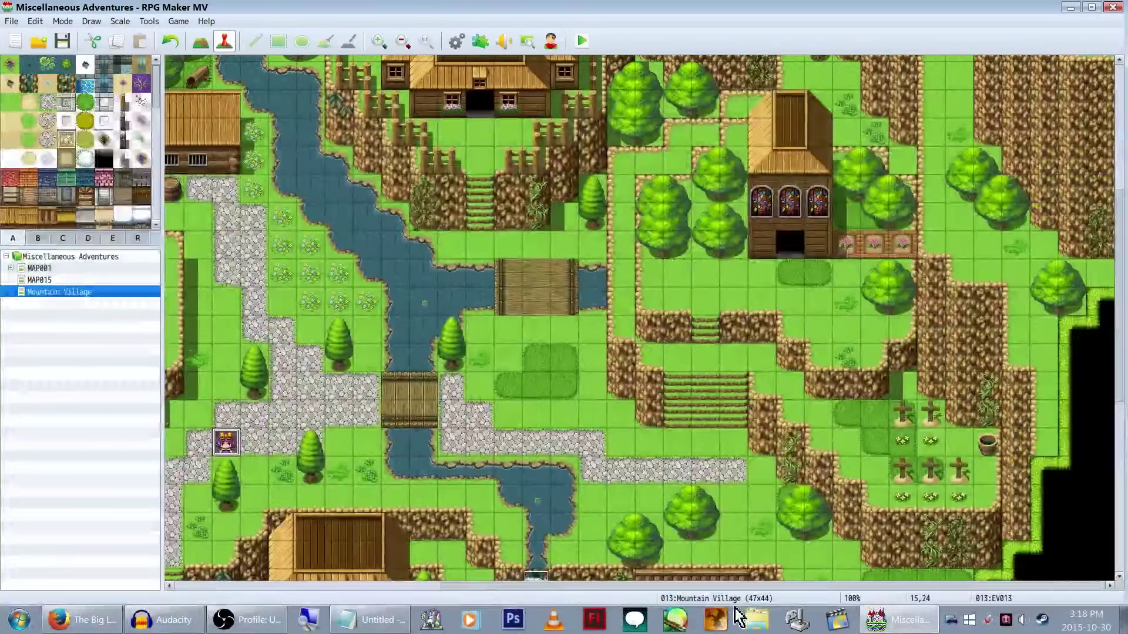
pyautogui.scroll(-6, 511, 453)
pyautogui.scroll(-3, 724, 305)
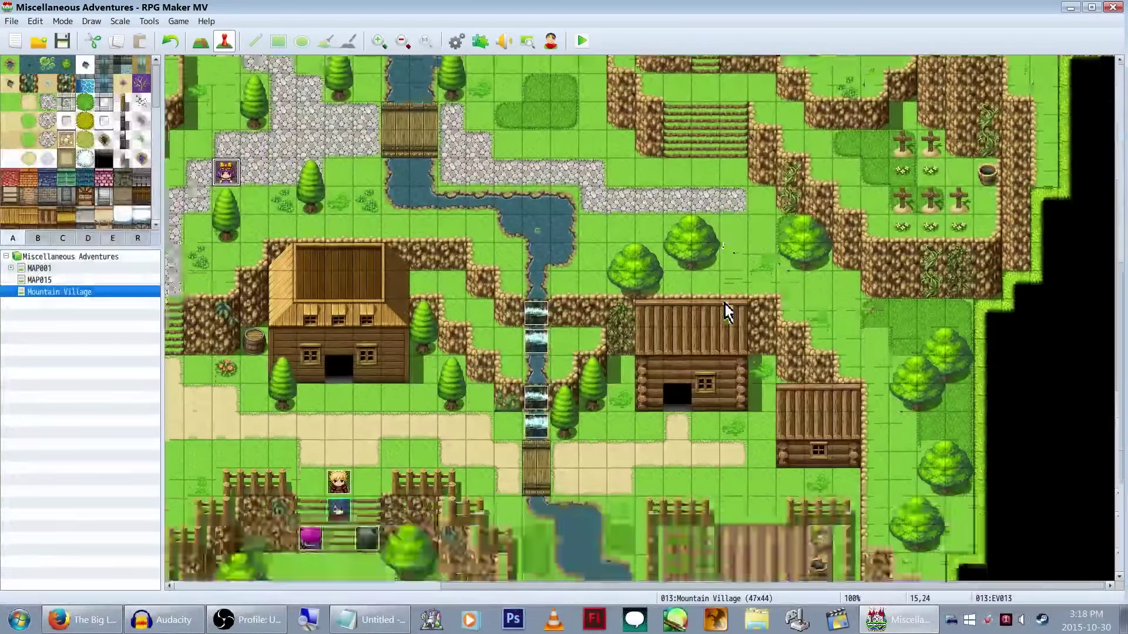
pyautogui.scroll(3, 723, 329)
pyautogui.scroll(-2, 721, 352)
pyautogui.scroll(1, 723, 318)
pyautogui.rightClick(722, 269)
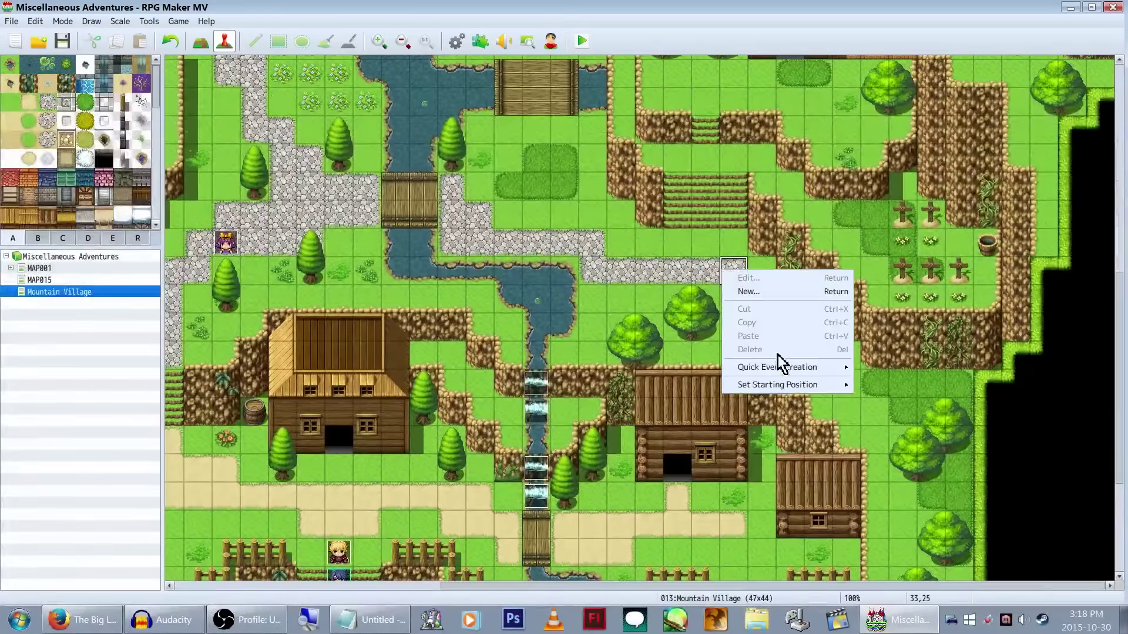
pyautogui.click(759, 292)
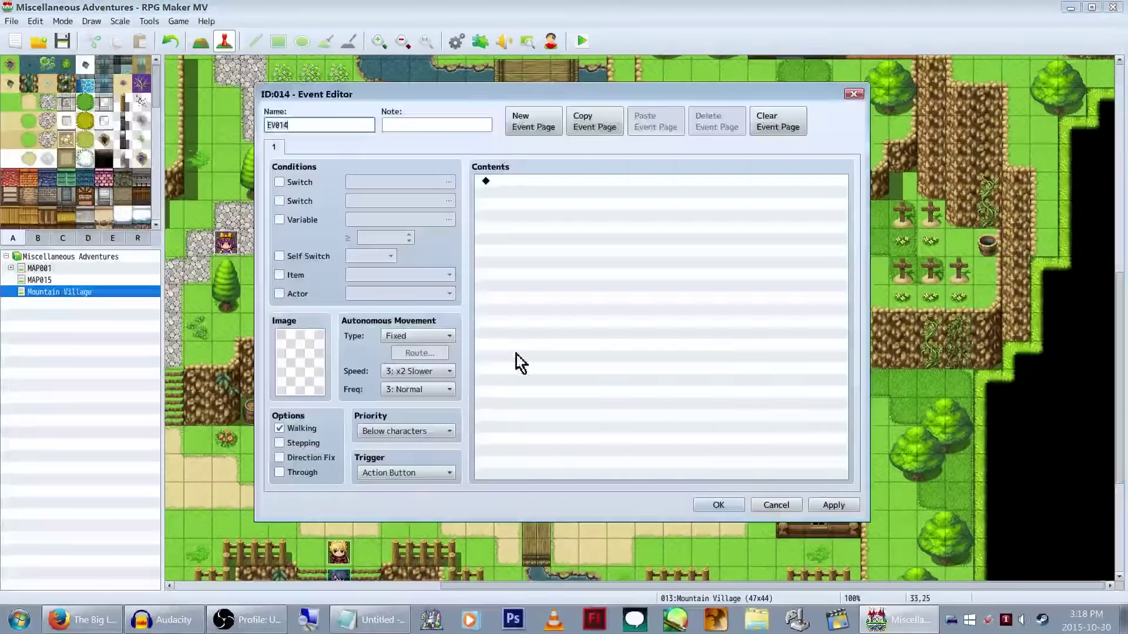
# Step: Give the new event the red-haired woman sprite from People2
pyautogui.doubleClick(302, 368)
pyautogui.click(421, 376)
pyautogui.scroll(-5, 426, 382)
pyautogui.scroll(3, 436, 347)
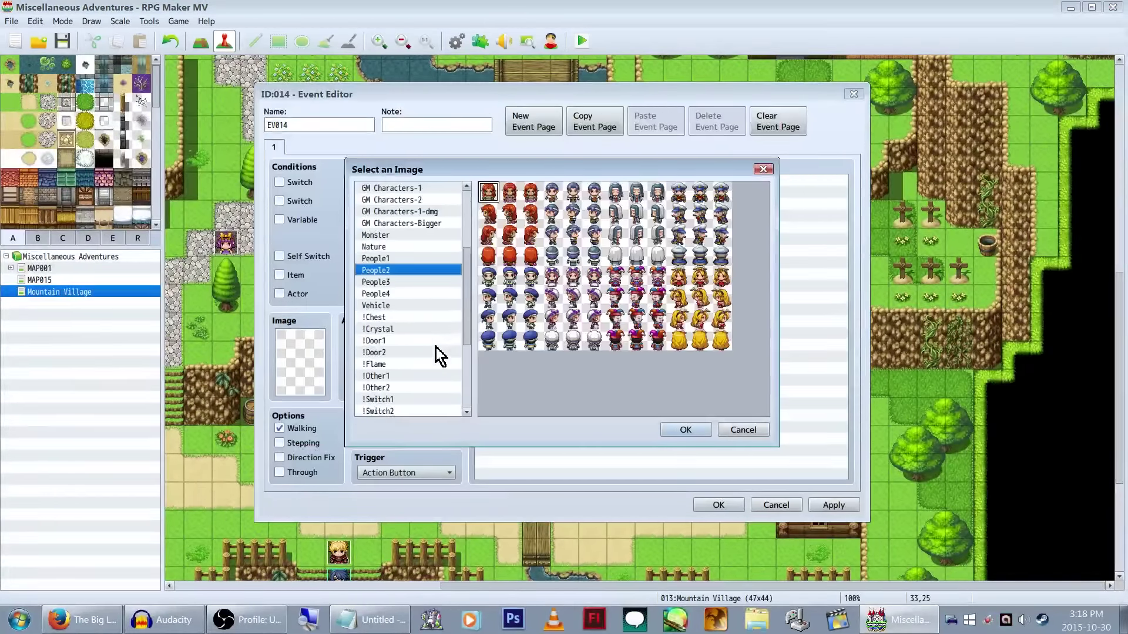
pyautogui.doubleClick(527, 197)
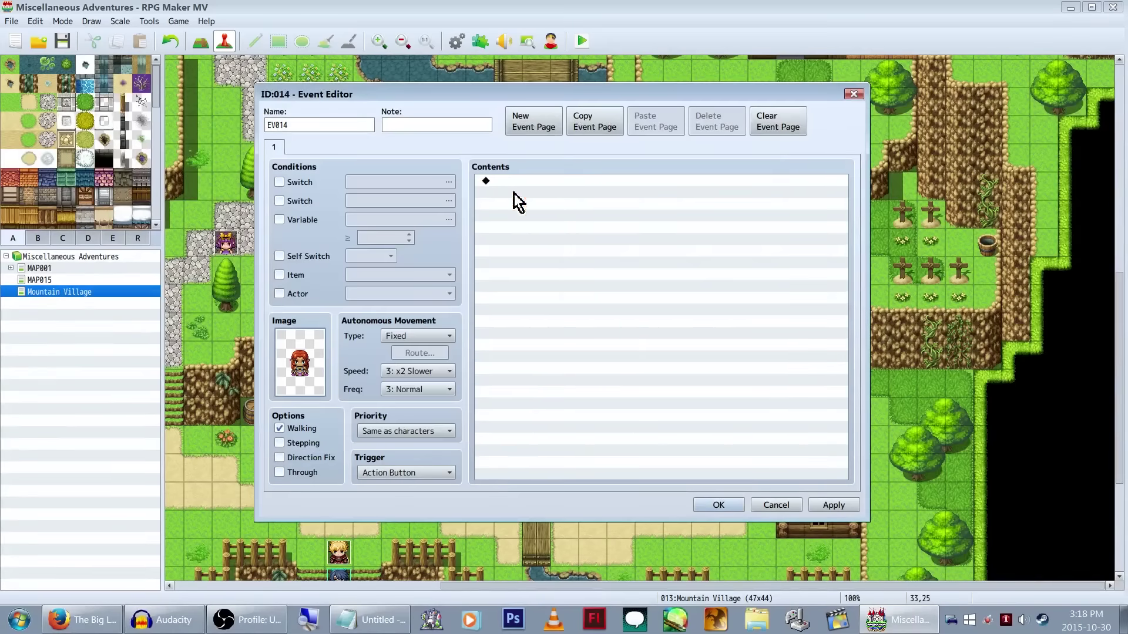
# Step: Cancel a mistaken Show Choices command and an unneeded text window, leaving the sprite unchanged
pyautogui.doubleClick(629, 221)
pyautogui.click(578, 199)
pyautogui.press('Escape')
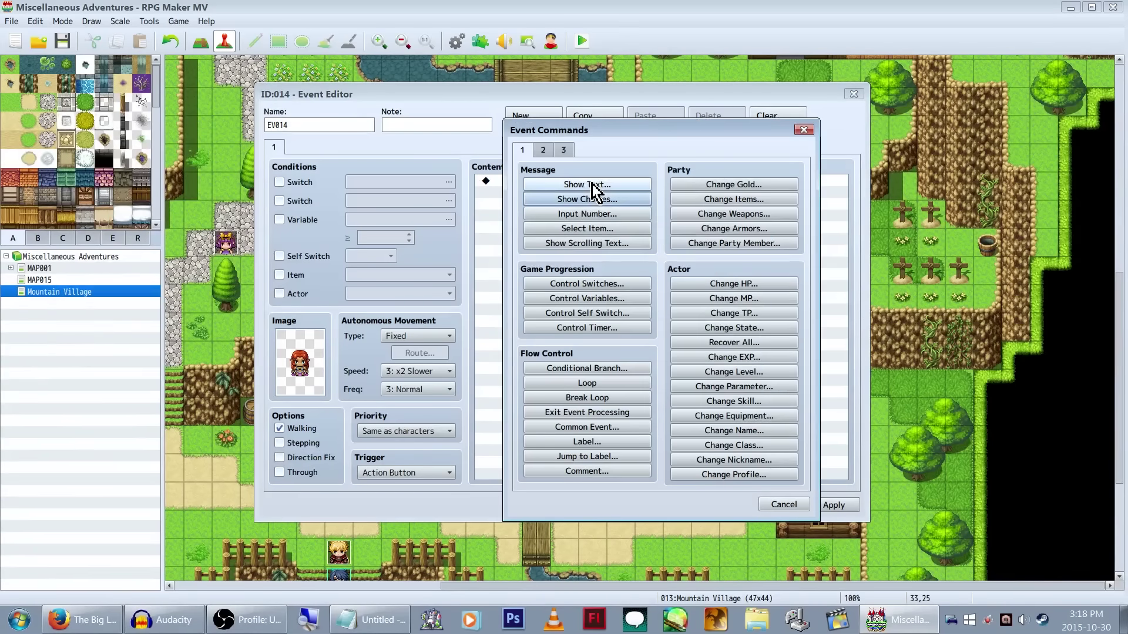
pyautogui.click(585, 185)
pyautogui.press('Escape')
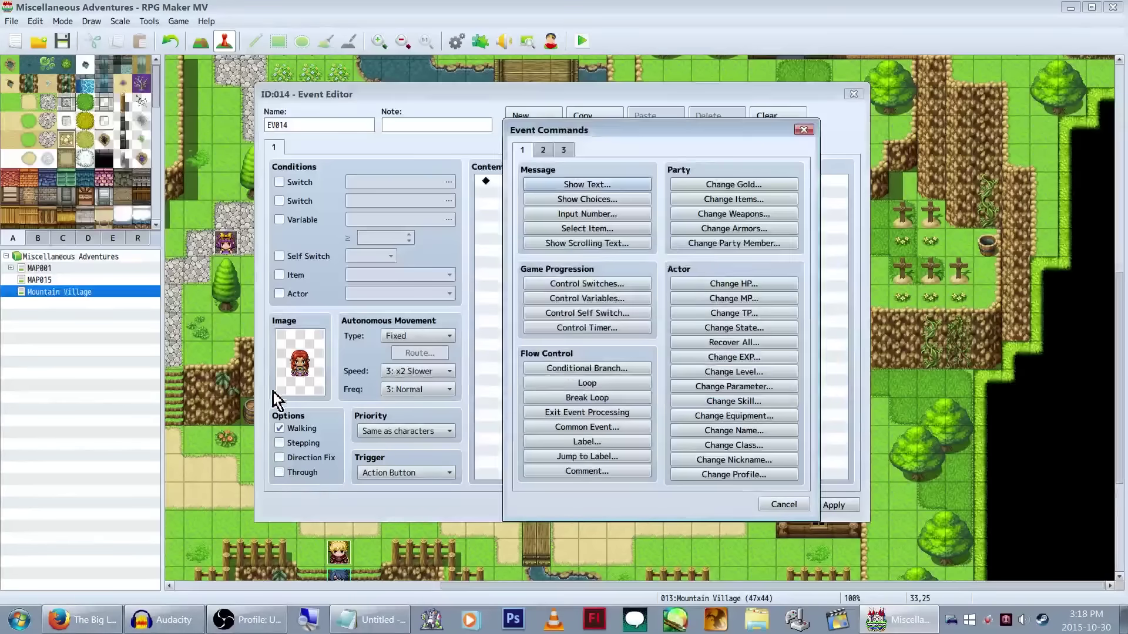
pyautogui.press('Escape')
pyautogui.doubleClick(299, 362)
pyautogui.press('Escape')
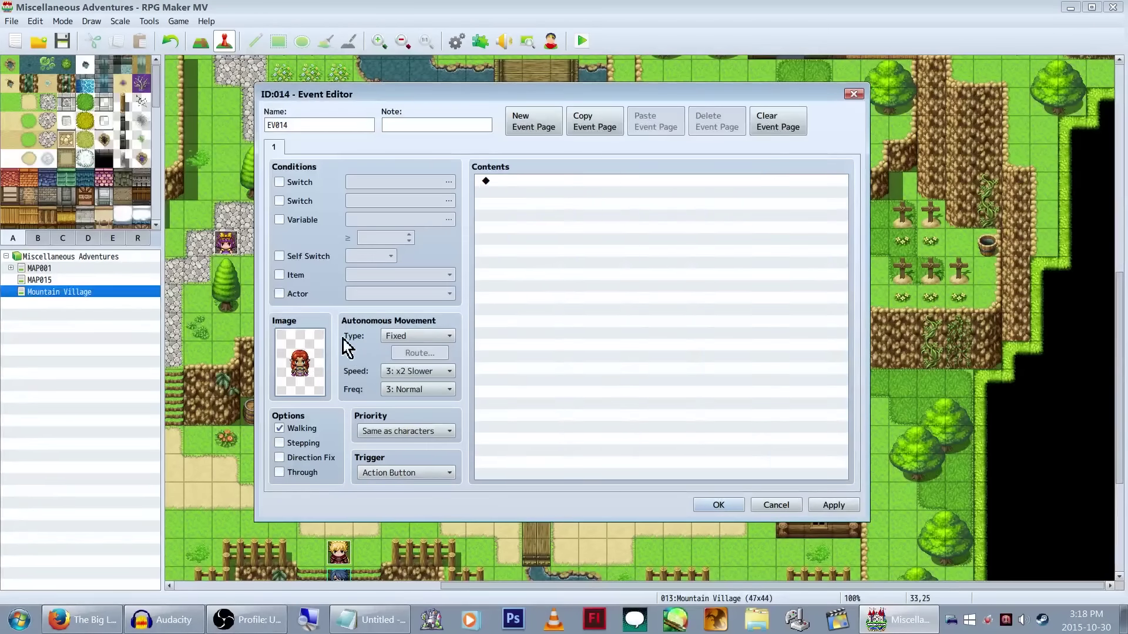
pyautogui.doubleClick(301, 356)
pyautogui.press('Escape')
# Step: Add a Show Text command using the red-haired woman's People2 face
pyautogui.doubleClick(577, 239)
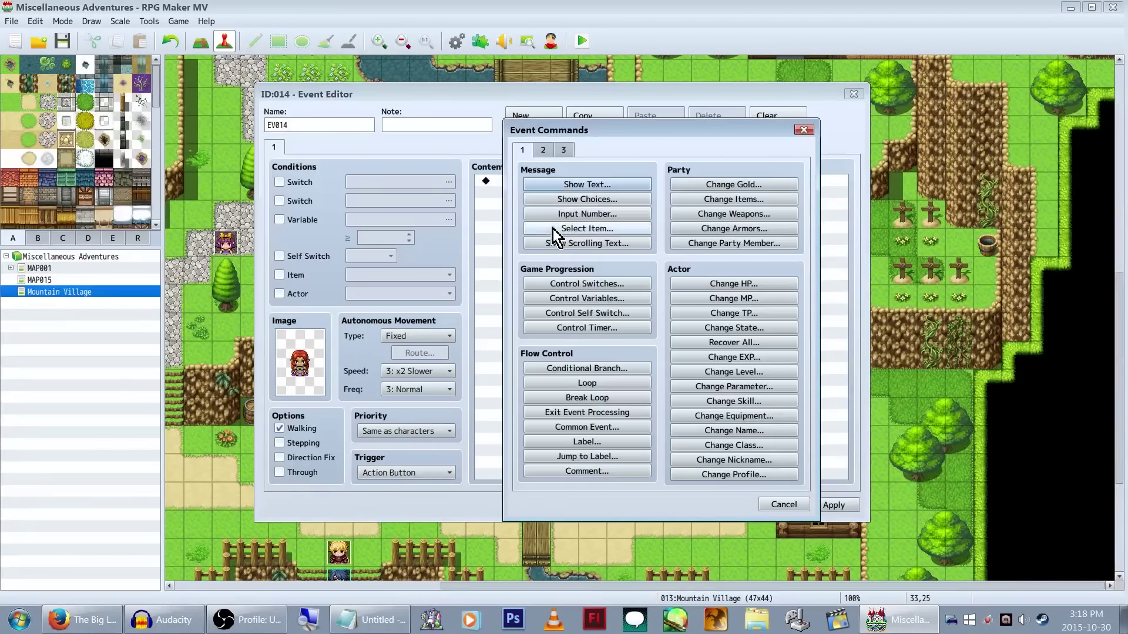
pyautogui.click(587, 185)
pyautogui.doubleClick(536, 305)
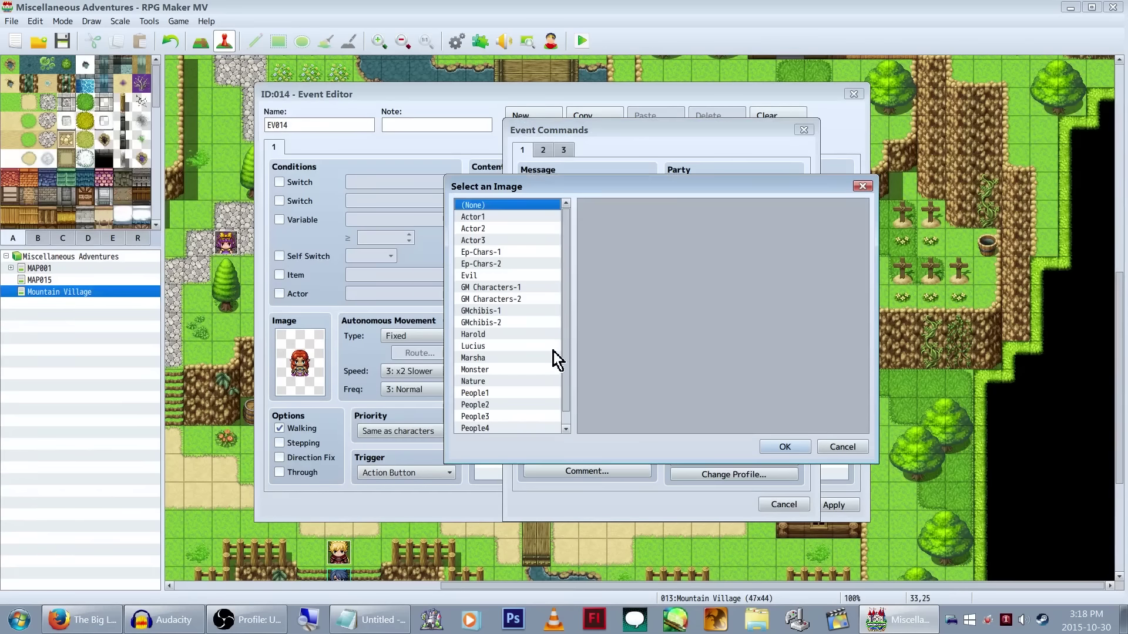
pyautogui.scroll(-1, 534, 371)
pyautogui.click(517, 402)
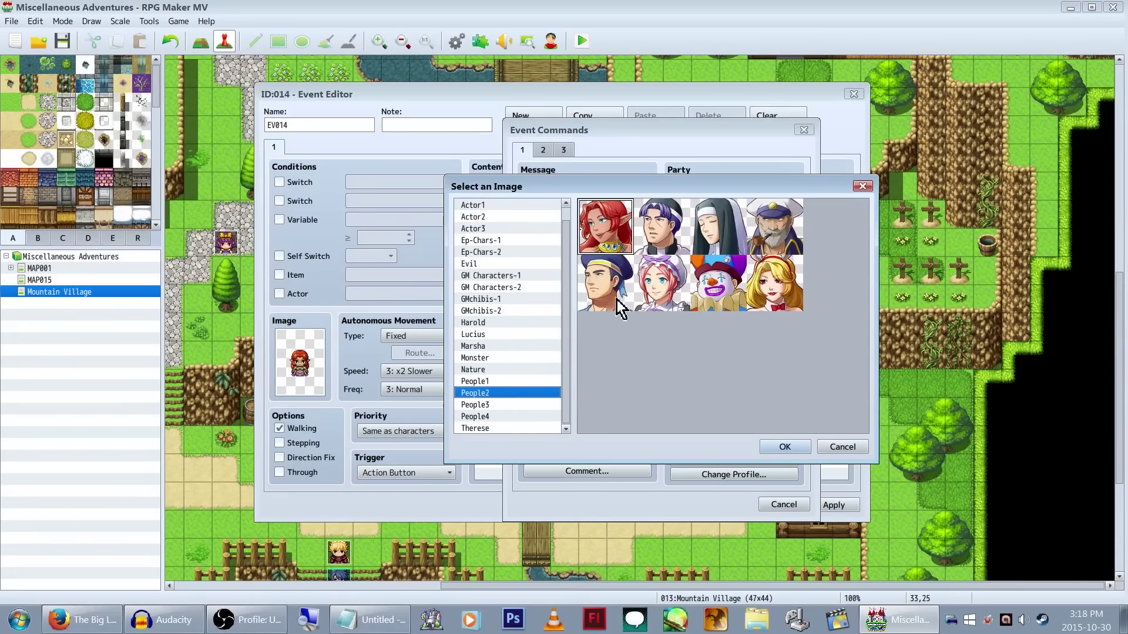
pyautogui.doubleClick(611, 247)
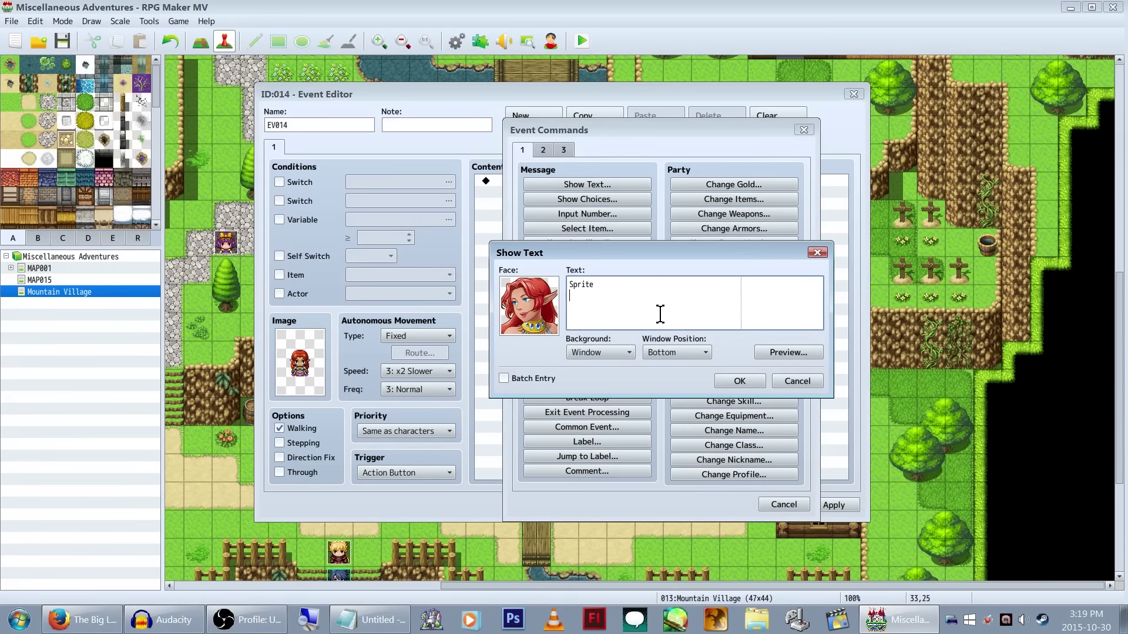
# Step: Write 'I heard that a scary looking man moved into the big mansion just over the mountains' and save
pyautogui.press('Return')
pyautogui.write('I ')
pyautogui.write('heard ')
pyautogui.write('that a')
pyautogui.write('n evi')
pyautogui.press('BackSpace')
pyautogui.press('BackSpace')
pyautogui.press('BackSpace')
pyautogui.write('scary looking man moved into the')
pyautogui.press('Return')
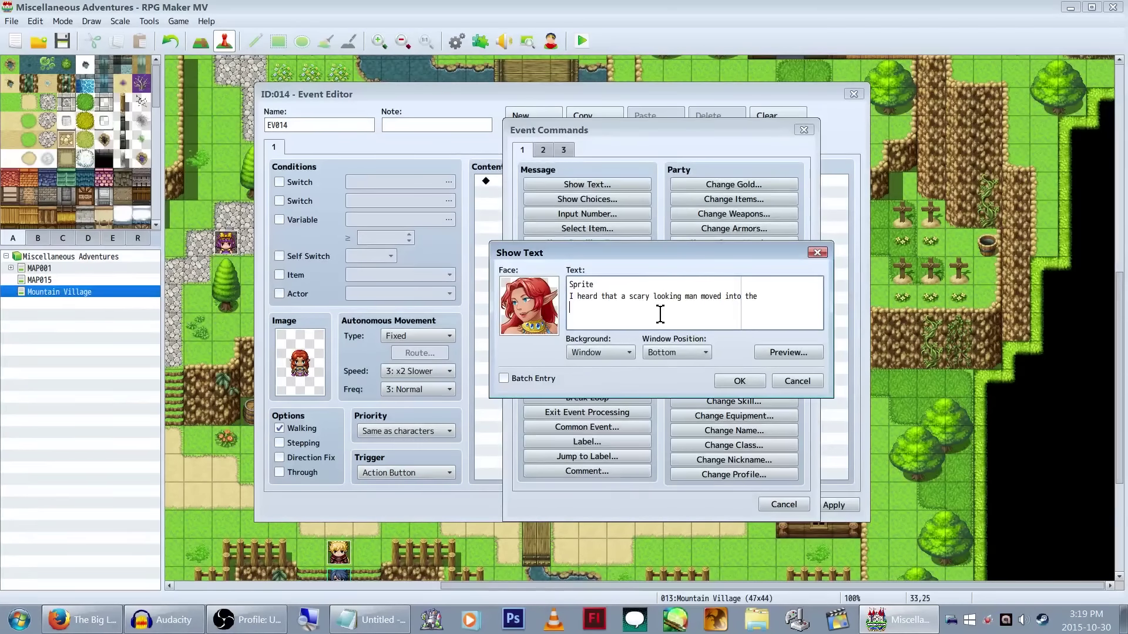
pyautogui.write('big mansion just over the mountsains.')
pyautogui.press('Return')
pyautogui.write("I'm not sure i")
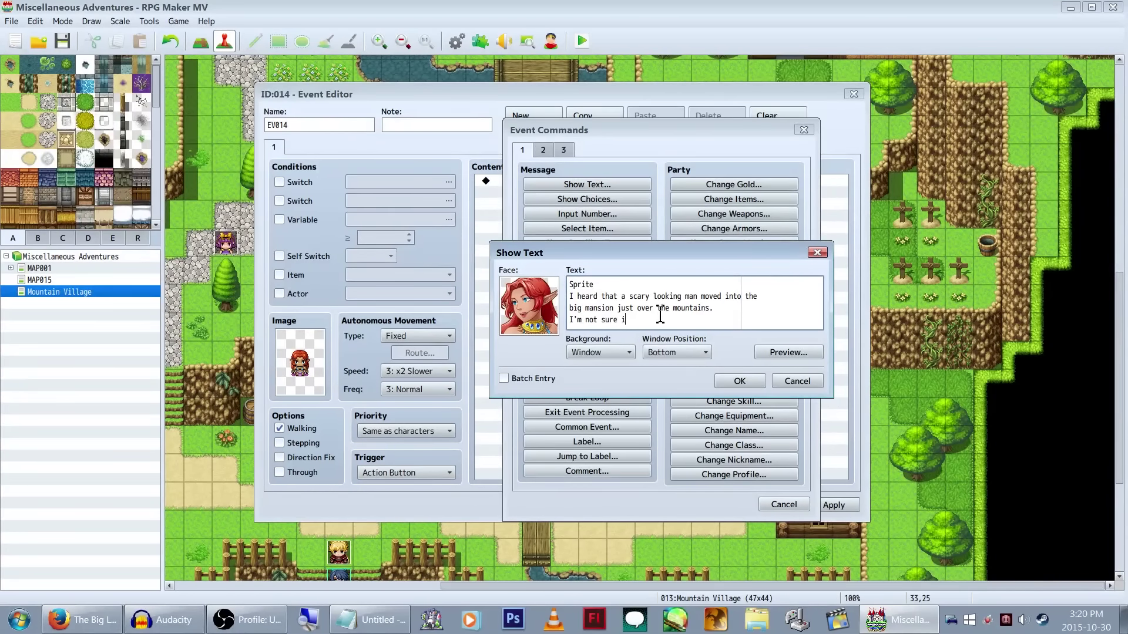
pyautogui.write("f it's related,")
pyautogui.hotkey('shift', 'Left')
pyautogui.hotkey('shift', 'Left')
pyautogui.hotkey('shift', 'Left')
pyautogui.hotkey('shift', 'Left')
pyautogui.hotkey('shift', 'Left')
pyautogui.hotkey('shift', 'Left')
pyautogui.hotkey('shift', 'Left')
pyautogui.hotkey('shift', 'Left')
pyautogui.hotkey('shift', 'Left')
pyautogui.hotkey('shift', 'Left')
pyautogui.hotkey('shift', 'Left')
pyautogui.hotkey('shift', 'Left')
pyautogui.hotkey('shift', 'Left')
pyautogui.hotkey('shift', 'Left')
pyautogui.hotkey('shift', 'Left')
pyautogui.hotkey('shift', 'Left')
pyautogui.hotkey('shift', 'Left')
pyautogui.hotkey('shift', 'Left')
pyautogui.hotkey('shift', 'Left')
pyautogui.hotkey('shift', 'Left')
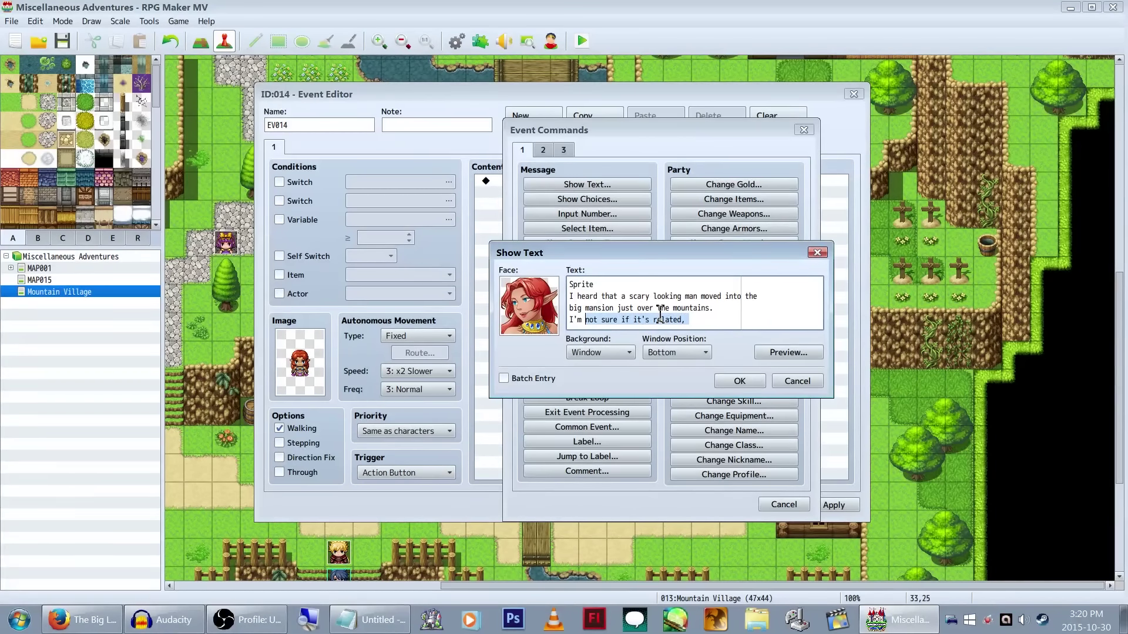
pyautogui.click(740, 381)
# Step: Duplicate the message and delete the extra last line from the first copy
pyautogui.click(633, 182)
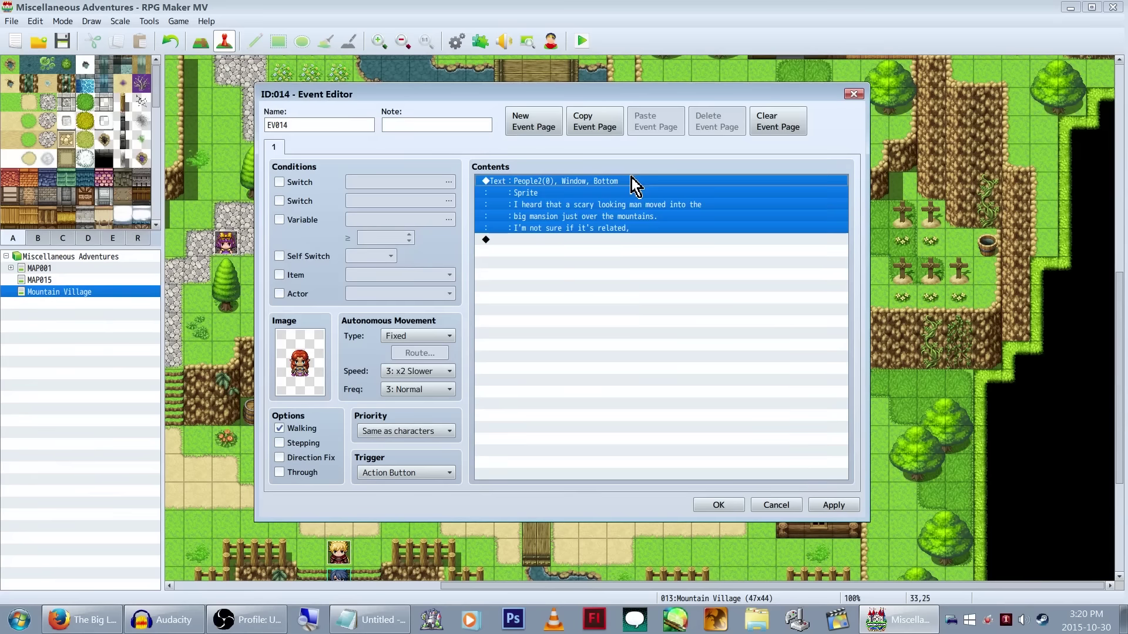
pyautogui.hotkey('ctrl', 'c')
pyautogui.hotkey('ctrl', 'v')
pyautogui.rightClick(599, 184)
pyautogui.click(611, 191)
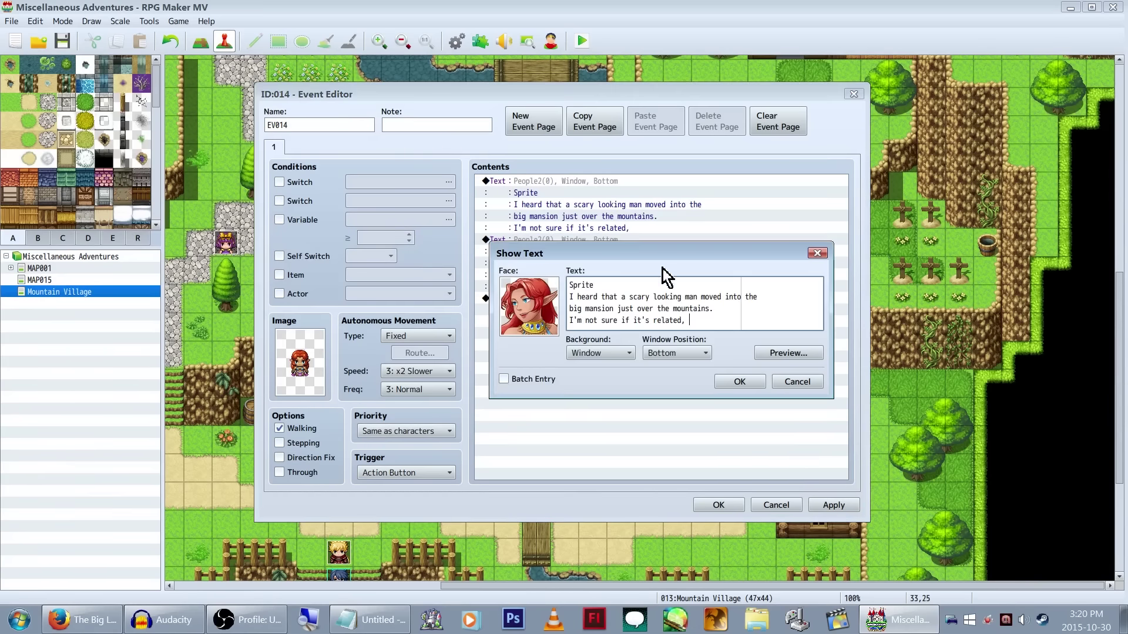
pyautogui.moveTo(719, 322); pyautogui.dragTo(569, 321)
pyautogui.press('BackSpace')
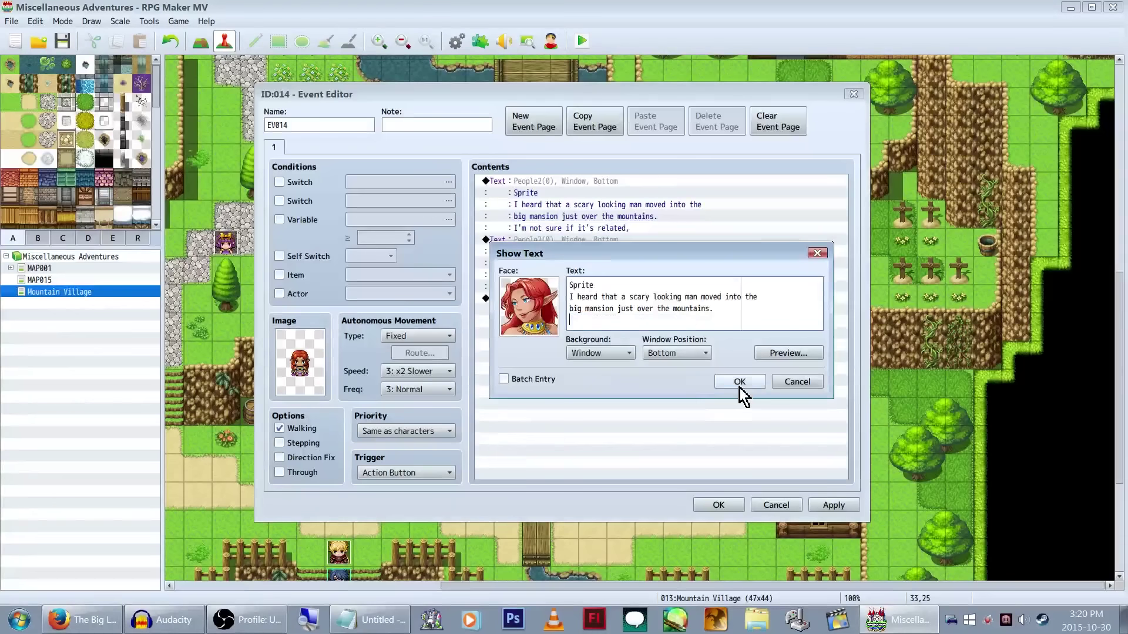
pyautogui.click(739, 381)
# Step: Replace the duplicate's text with 'I'm not sure if it's related, but since then bad and terrible things...'
pyautogui.doubleClick(611, 228)
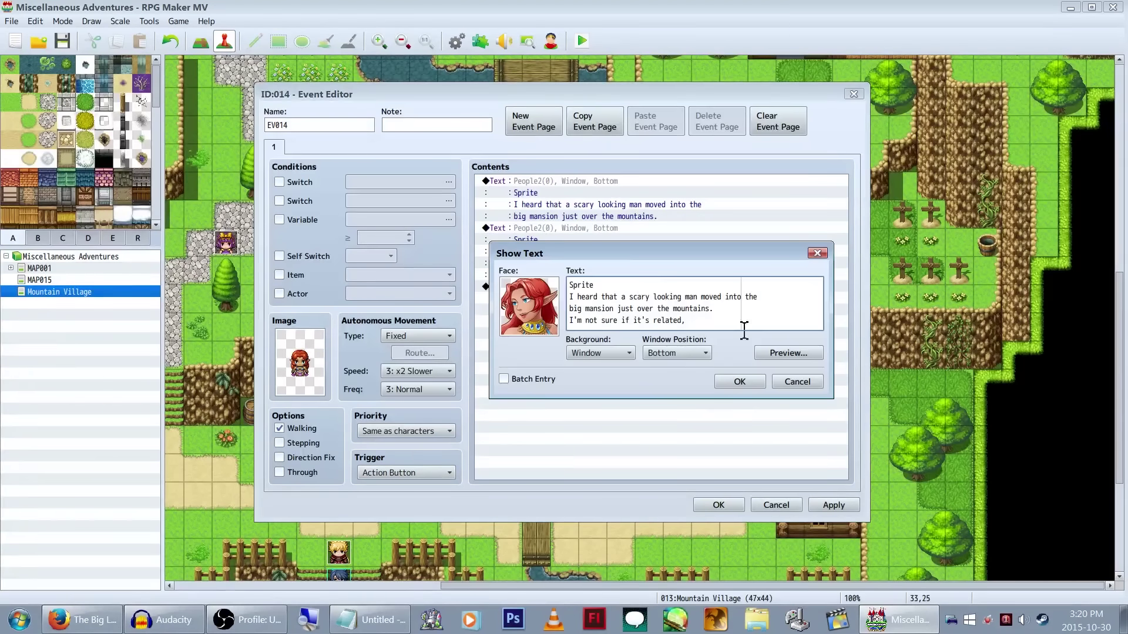
pyautogui.moveTo(701, 321); pyautogui.dragTo(569, 296)
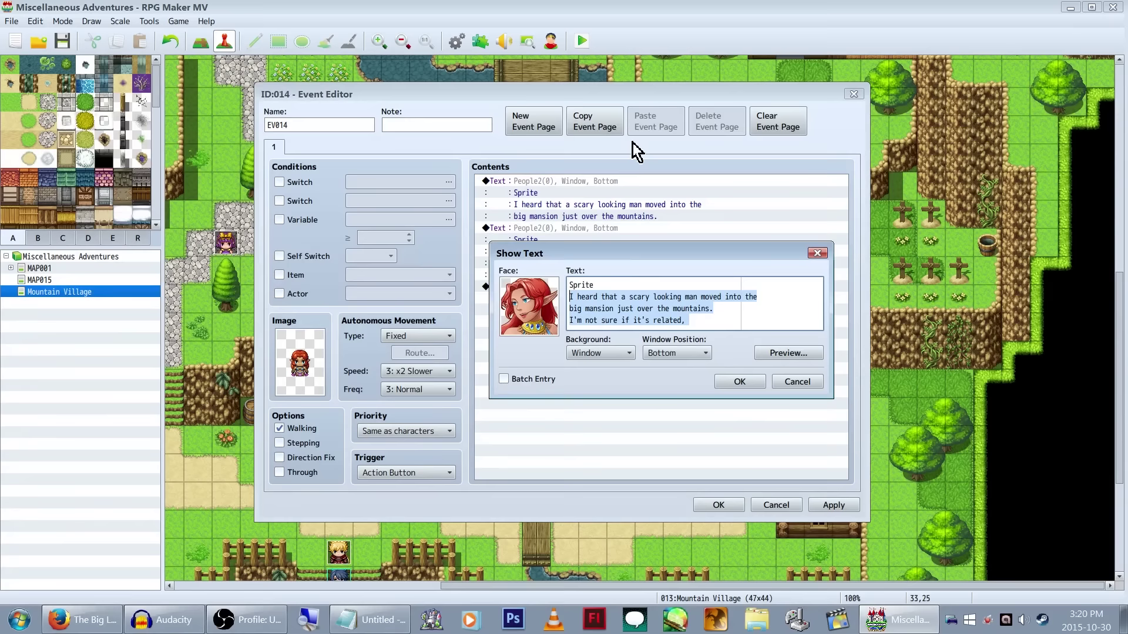
pyautogui.moveTo(627, 245); pyautogui.dragTo(595, 278)
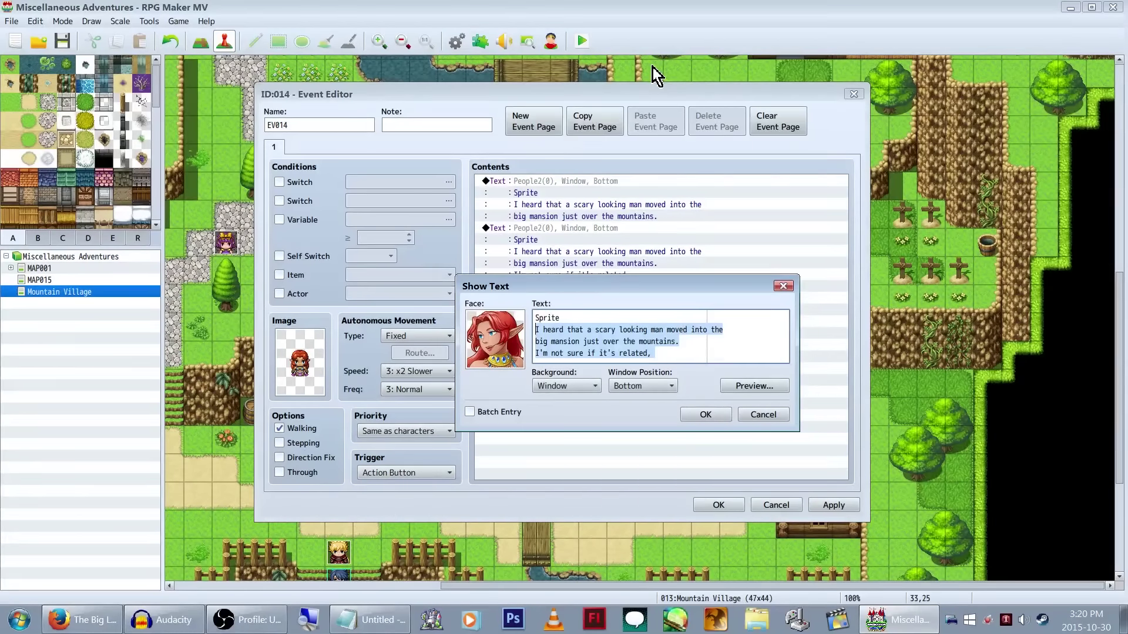
pyautogui.write("I'm not sure it")
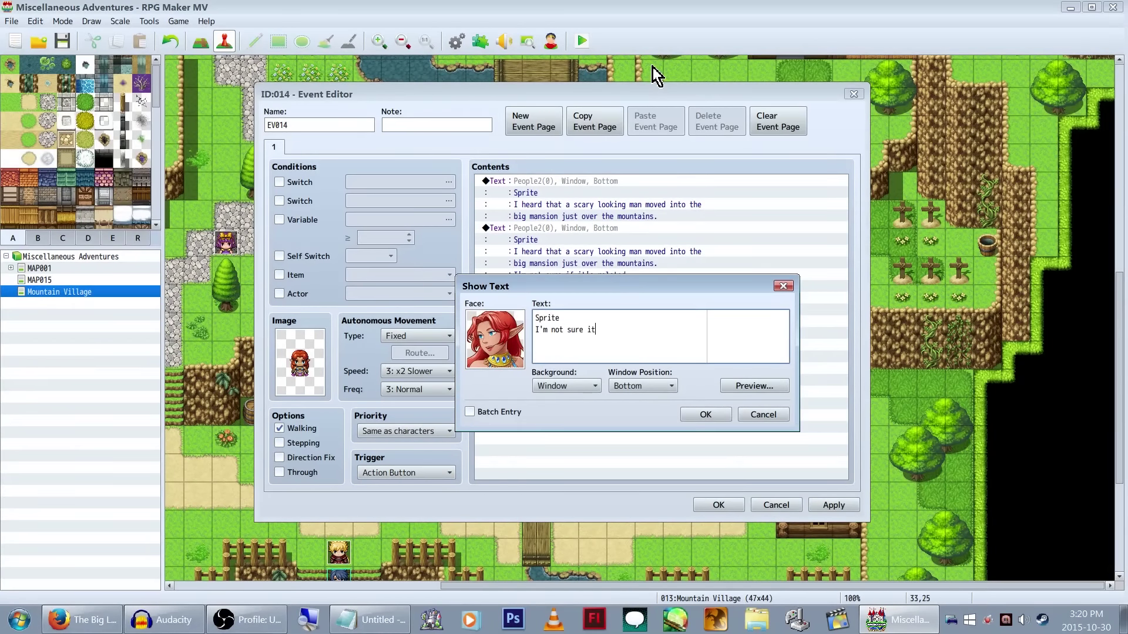
pyautogui.press('BackSpace')
pyautogui.write("f it's related, but since")
pyautogui.press('Return')
pyautogui.write('then bad and ter')
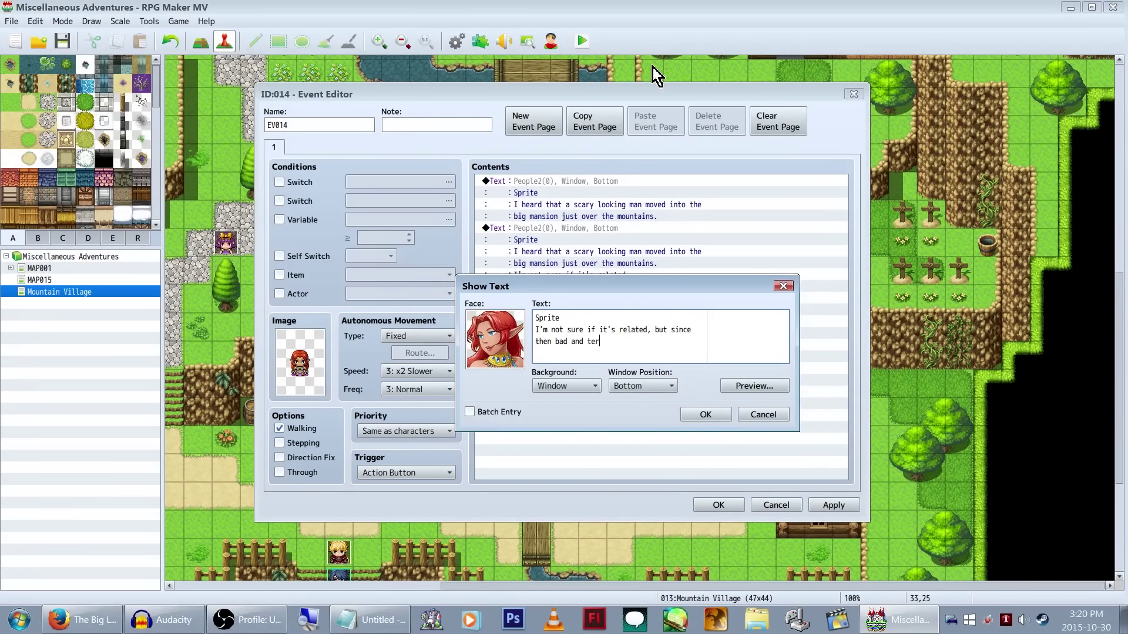
pyautogui.write('rible things have been happening in out')
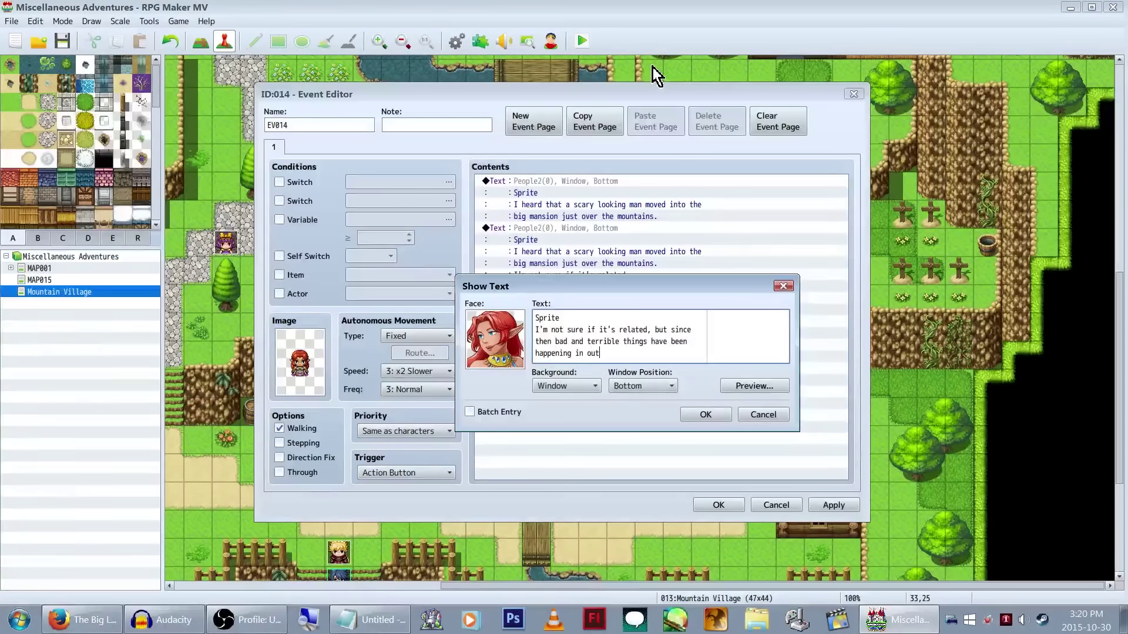
# Step: Fix typos and end the second message with 'happening in our poor wittle village'
pyautogui.press('BackSpace')
pyautogui.write('r poor defense')
pyautogui.press('BackSpace')
pyautogui.write('eless')
pyautogui.press('Left')
pyautogui.press('Left')
pyautogui.press('Left')
pyautogui.press('BackSpace')
pyautogui.write('c')
pyautogui.hotkey('shift', 'End')
pyautogui.write('wittle f')
pyautogui.press('BackSpace')
pyautogui.write('village')
# Step: Set both messages' backgrounds to Dim and save the event
pyautogui.click(581, 385)
pyautogui.click(582, 416)
pyautogui.press('Return')
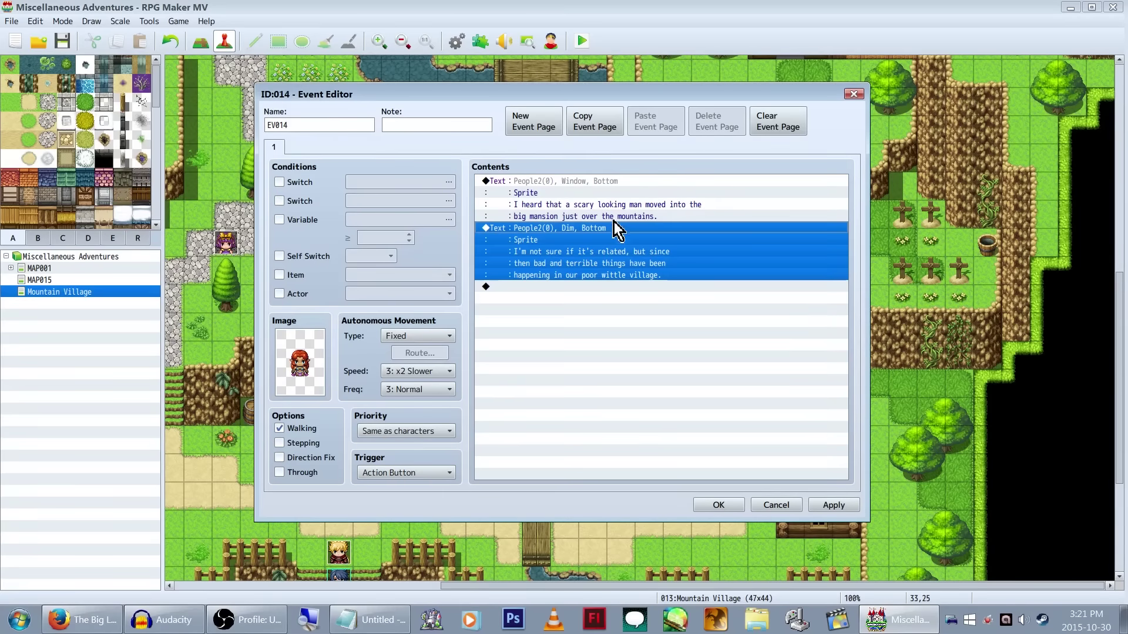
pyautogui.click(612, 182)
pyautogui.doubleClick(620, 214)
pyautogui.click(600, 353)
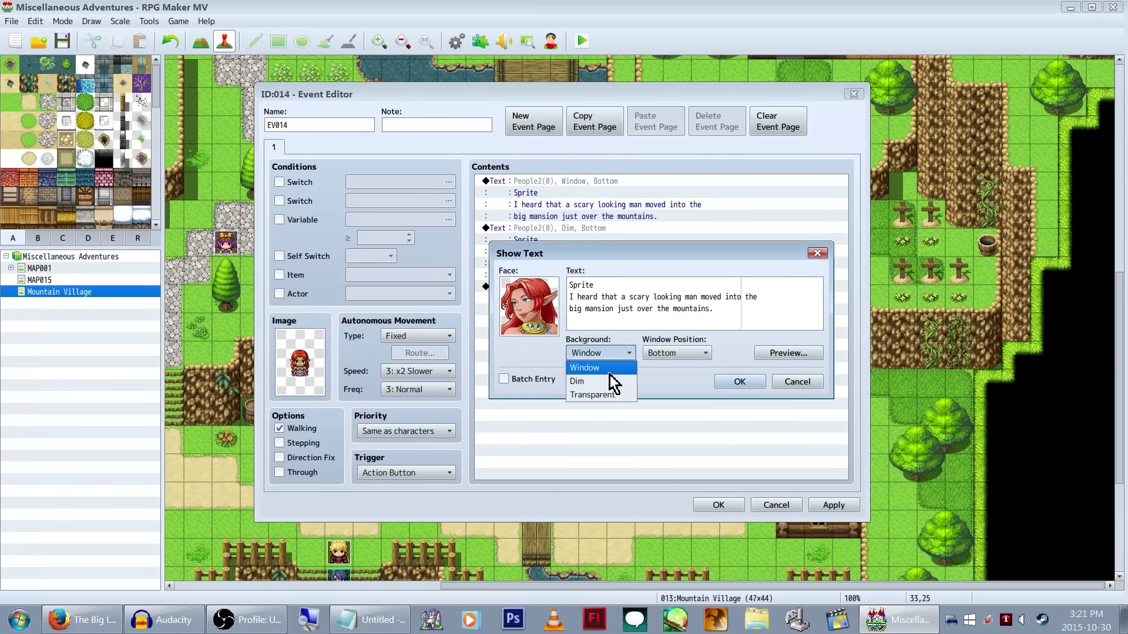
pyautogui.click(612, 379)
pyautogui.press('Return')
pyautogui.click(723, 506)
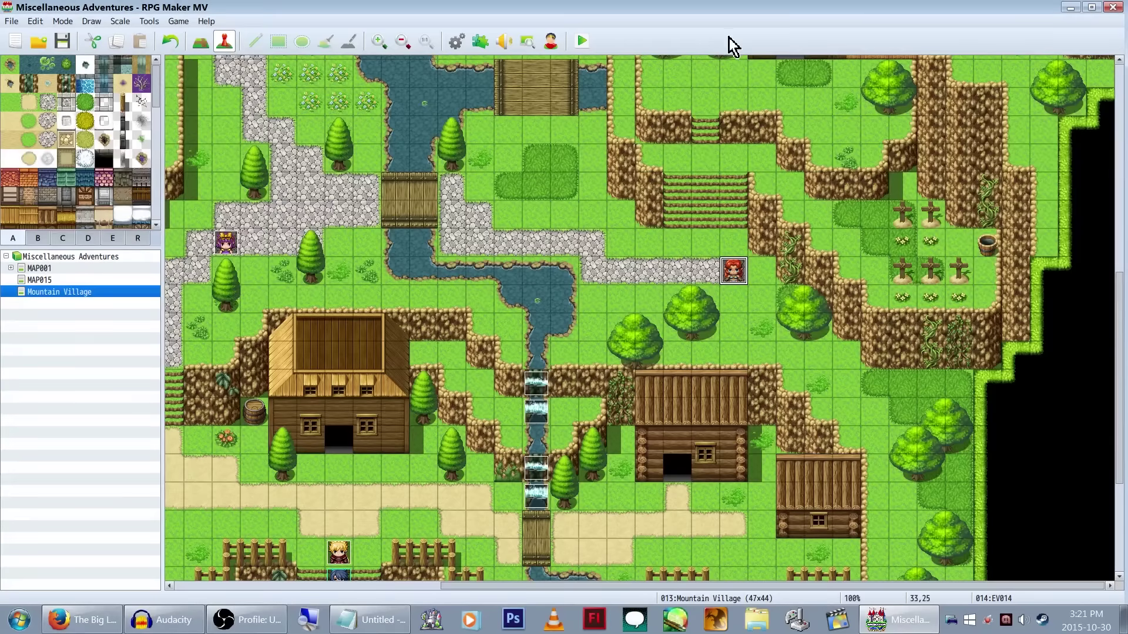
# Step: Create a new event on the tile by the graves using the blue-haired People1 girl sprite
pyautogui.scroll(3, 1006, 311)
pyautogui.rightClick(881, 347)
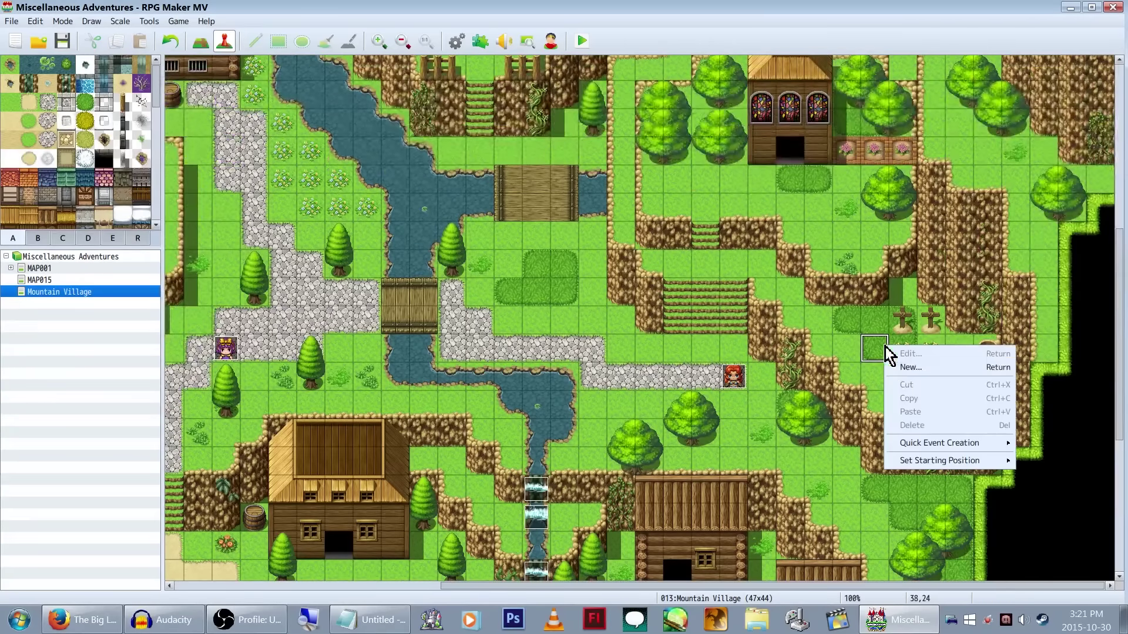
pyautogui.rightClick(861, 350)
pyautogui.rightClick(879, 341)
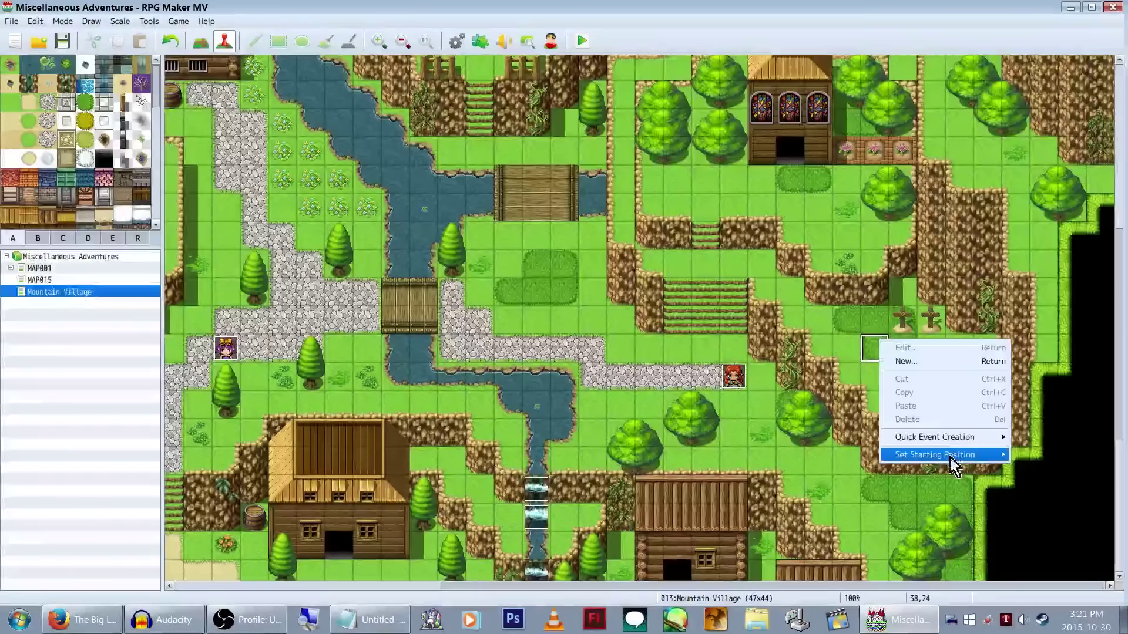
pyautogui.click(914, 363)
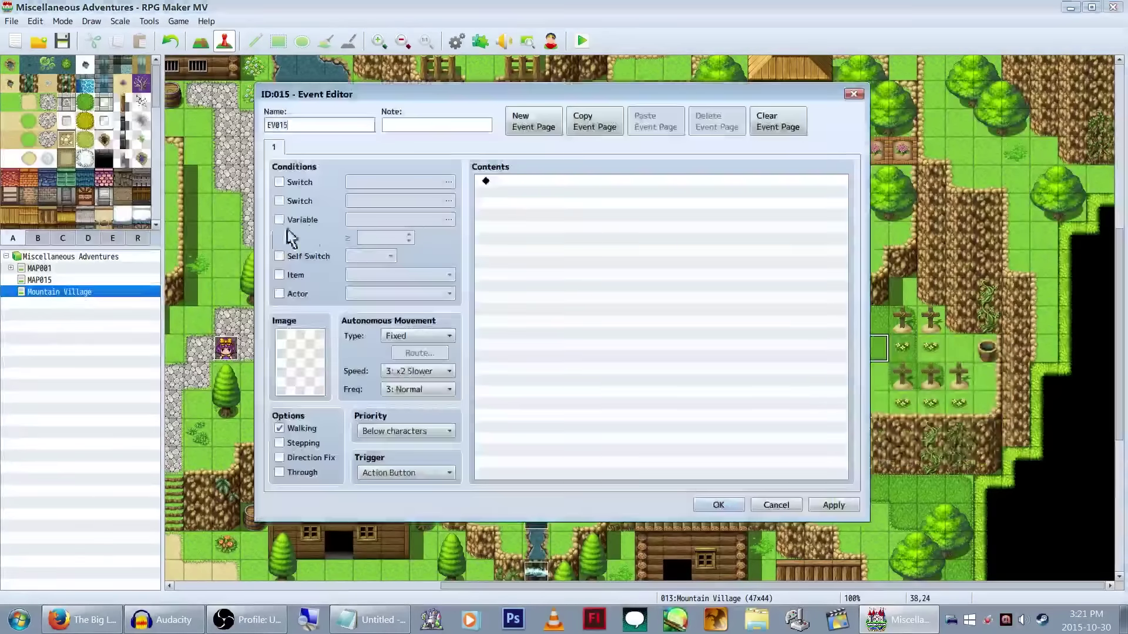
pyautogui.doubleClick(304, 361)
pyautogui.click(424, 283)
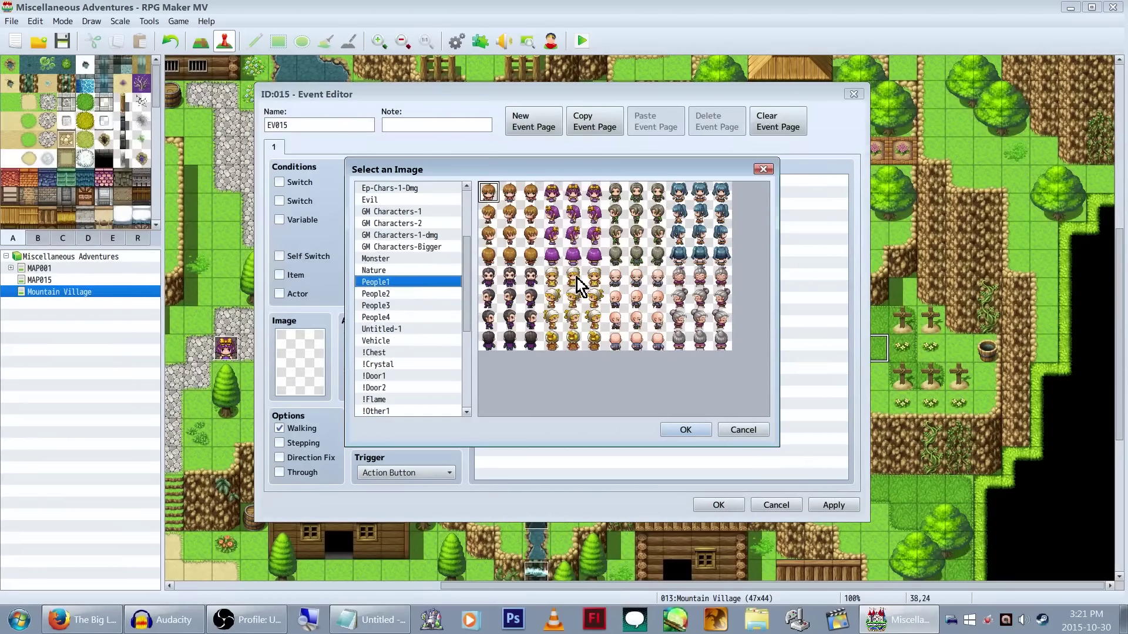
pyautogui.doubleClick(709, 238)
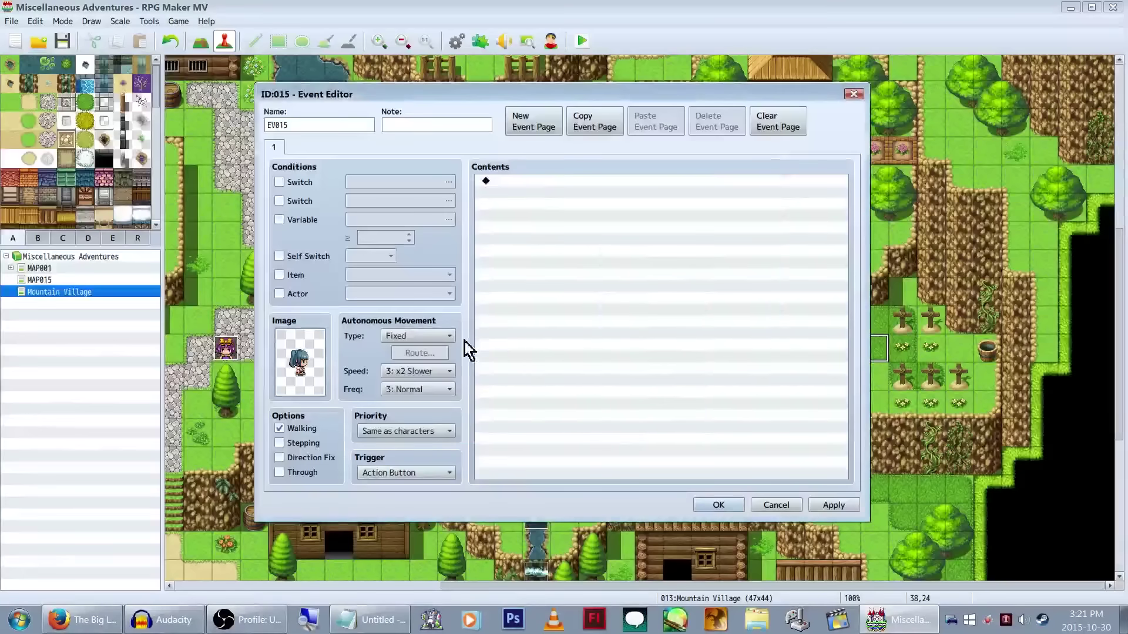
# Step: Add a Show Text message with the black-haired girl's People1 face
pyautogui.doubleClick(599, 239)
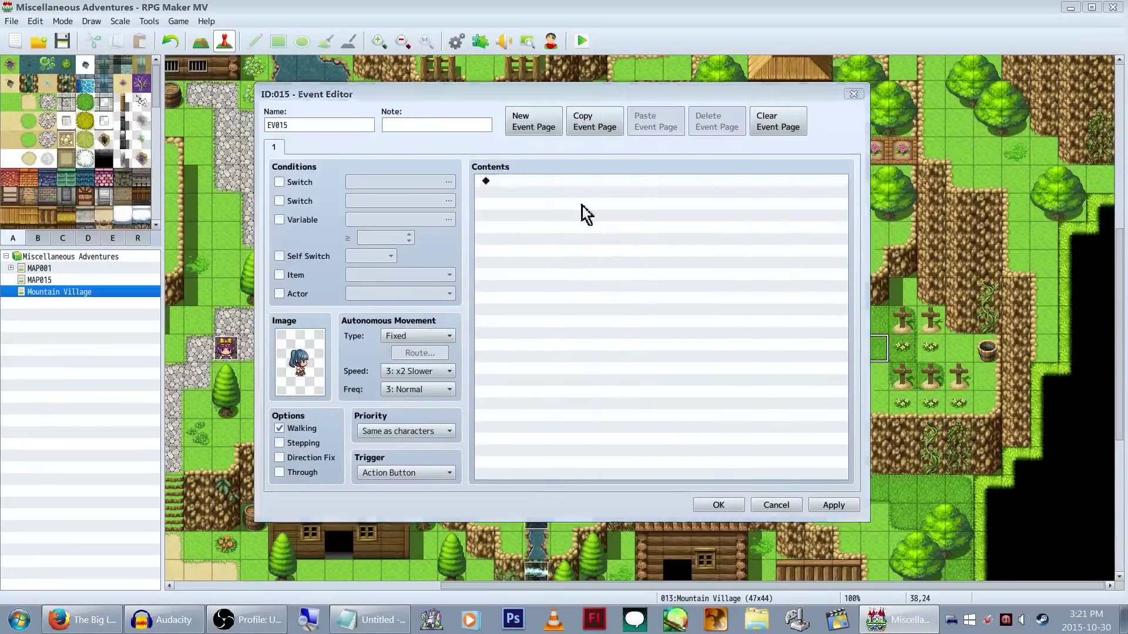
pyautogui.click(587, 185)
pyautogui.doubleClick(520, 322)
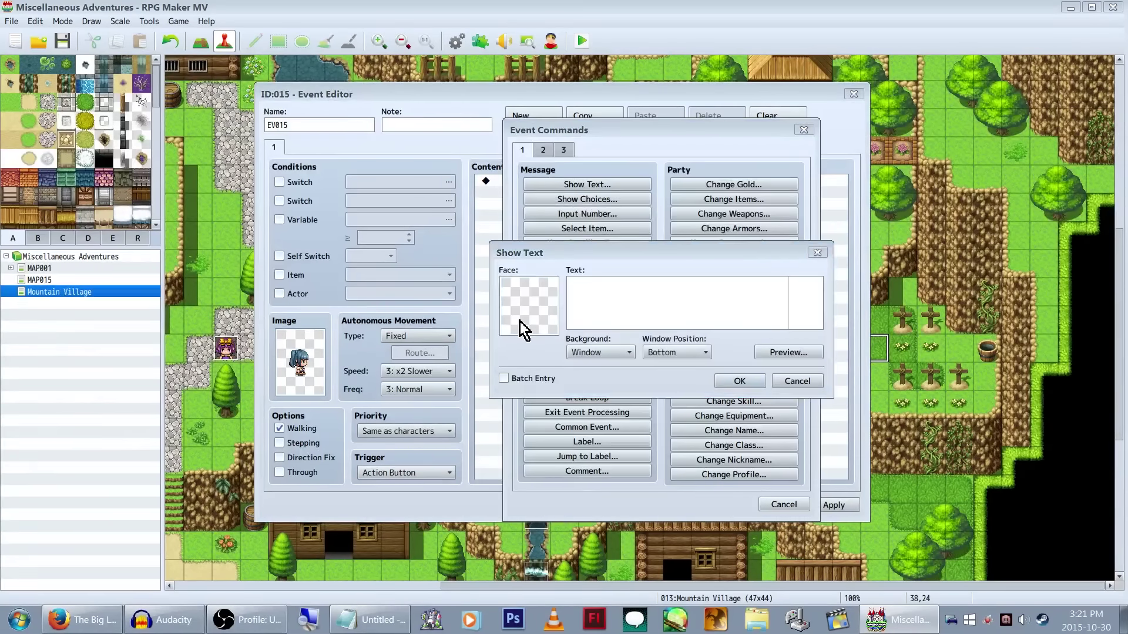
pyautogui.scroll(-1, 559, 383)
pyautogui.click(531, 370)
pyautogui.click(530, 382)
pyautogui.click(530, 390)
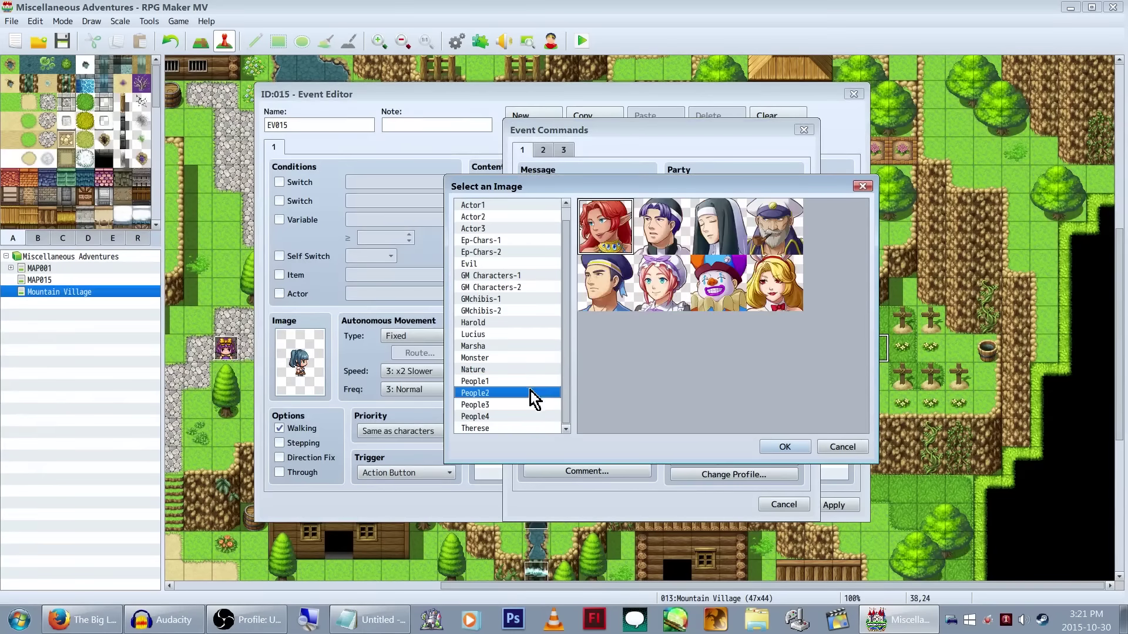
pyautogui.click(531, 405)
pyautogui.click(530, 383)
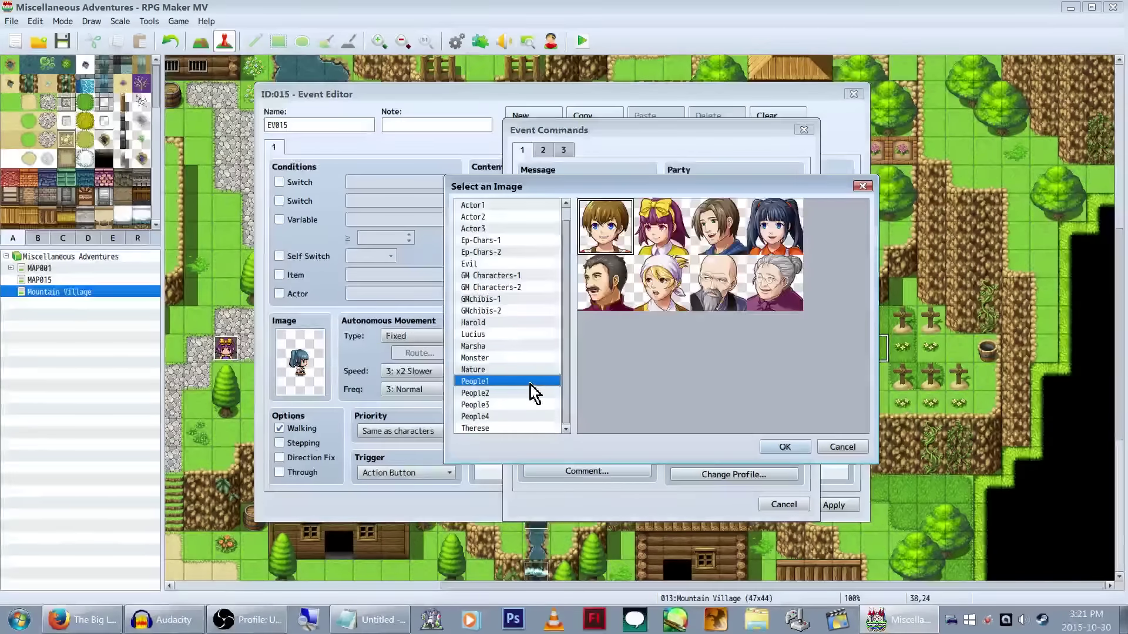
pyautogui.doubleClick(775, 229)
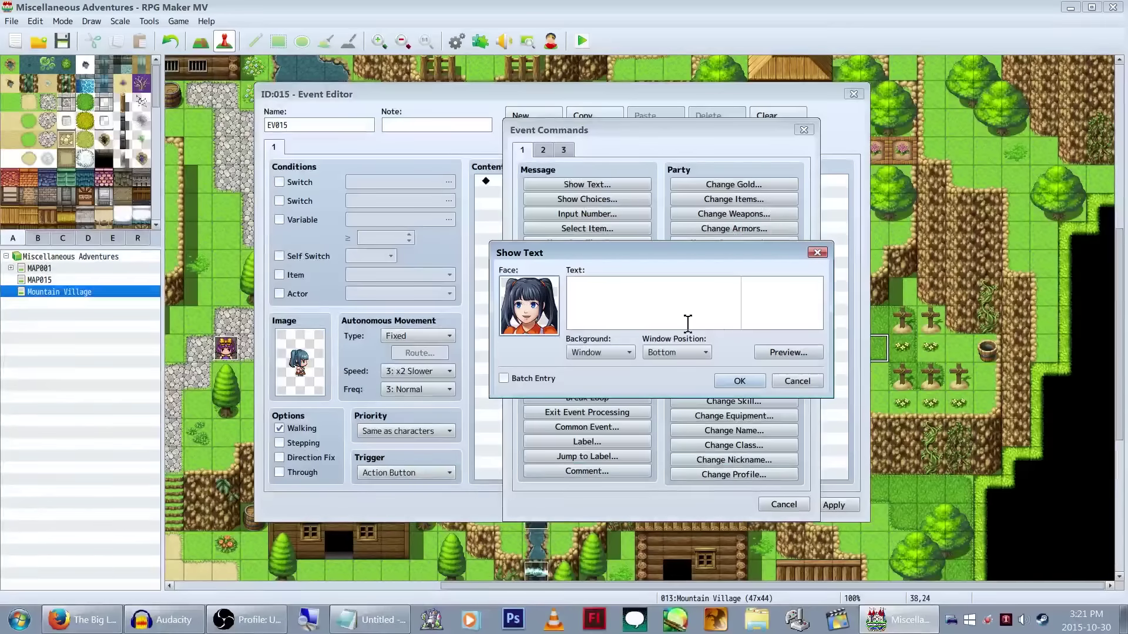
pyautogui.doubleClick(541, 304)
pyautogui.doubleClick(787, 229)
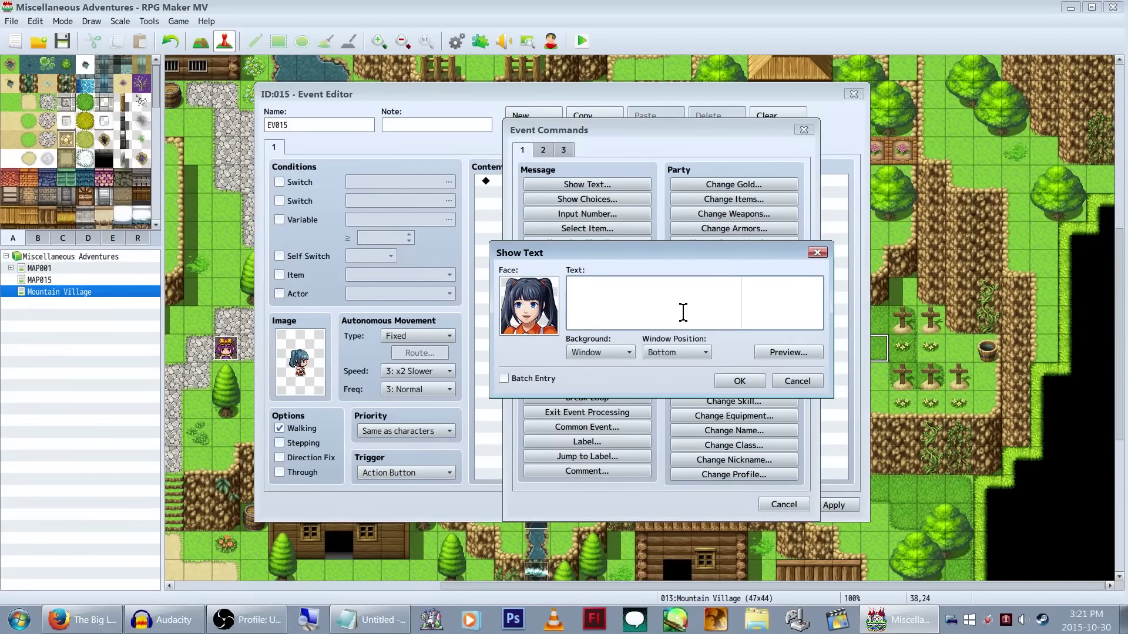
# Step: Enter speaker 'Akari' and the line 'Mother, father... please rest in peace.'
pyautogui.write('Akari')
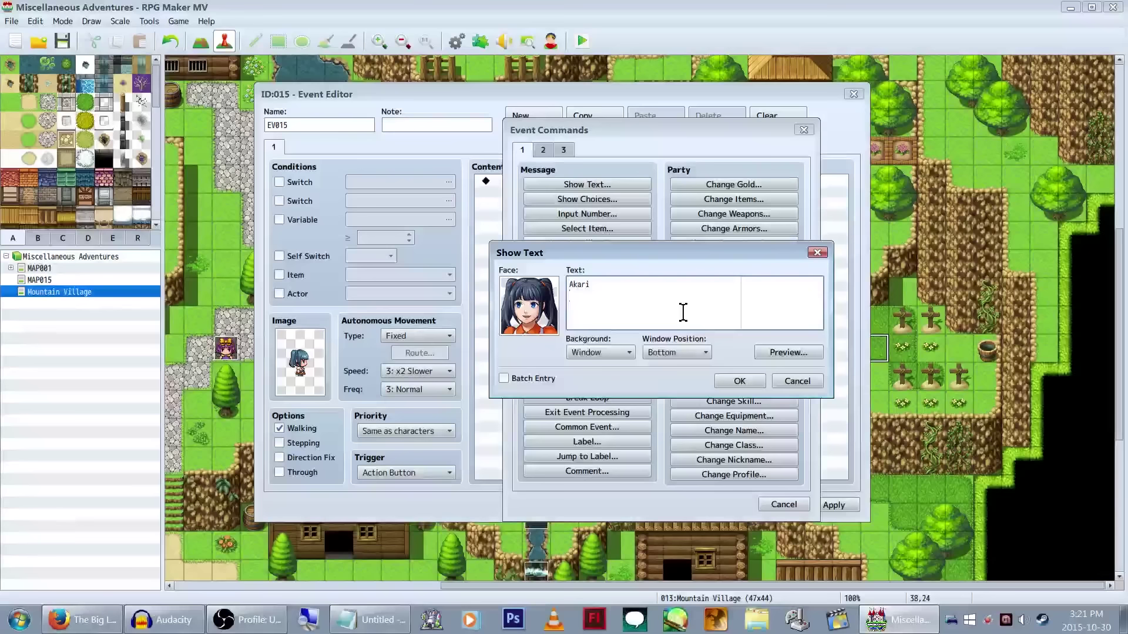
pyautogui.write('Mother, father... w')
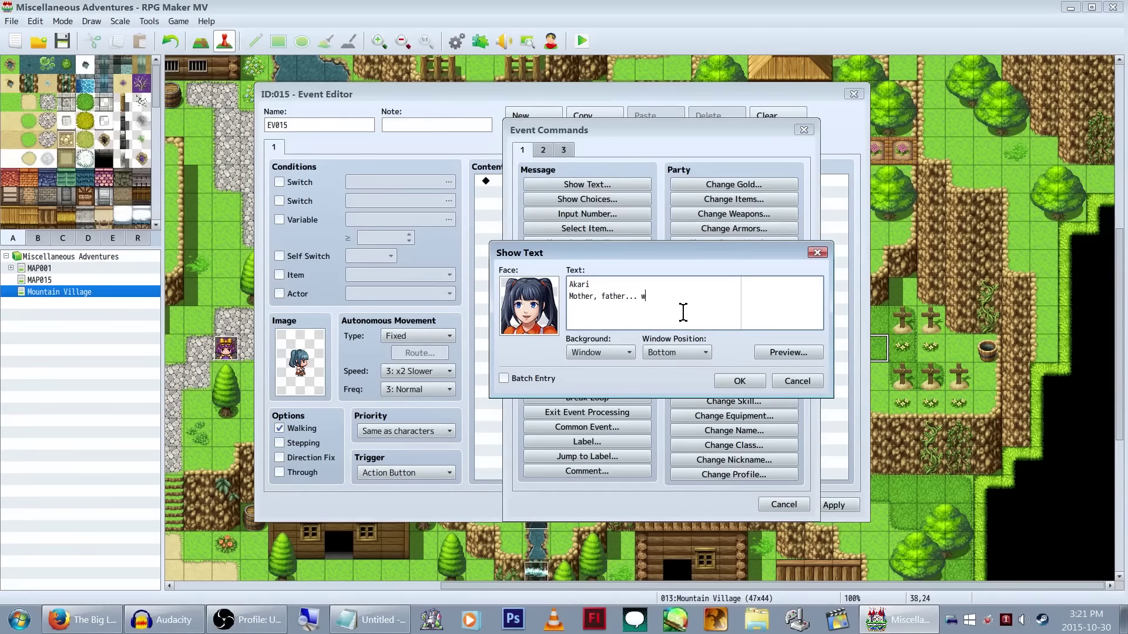
pyautogui.write('i')
pyautogui.press('BackSpace')
pyautogui.press('BackSpace')
pyautogui.write('please rest in peace.')
pyautogui.hotkey('ctrl', 'Return')
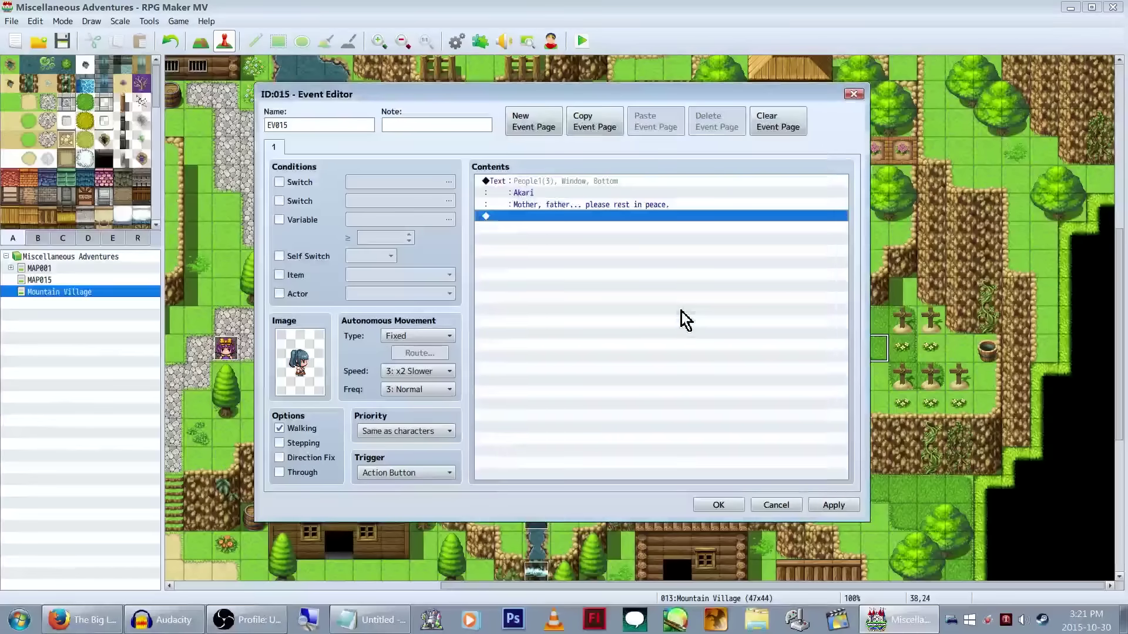
# Step: Give the message a Dim background and save the event
pyautogui.rightClick(633, 182)
pyautogui.click(646, 211)
pyautogui.click(628, 353)
pyautogui.click(620, 379)
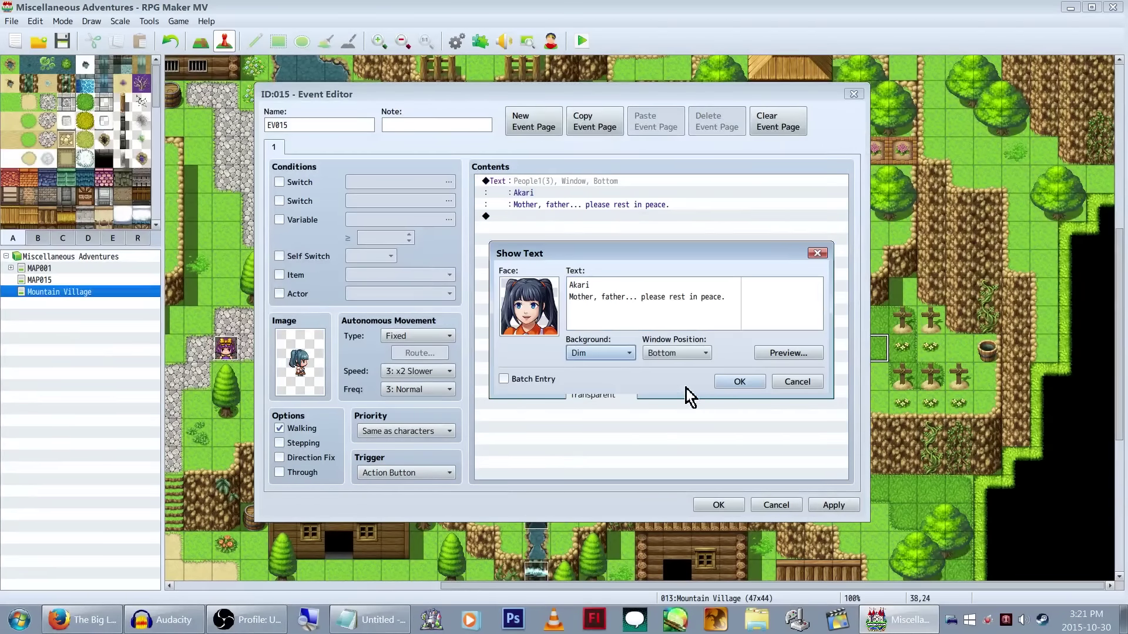
pyautogui.click(738, 383)
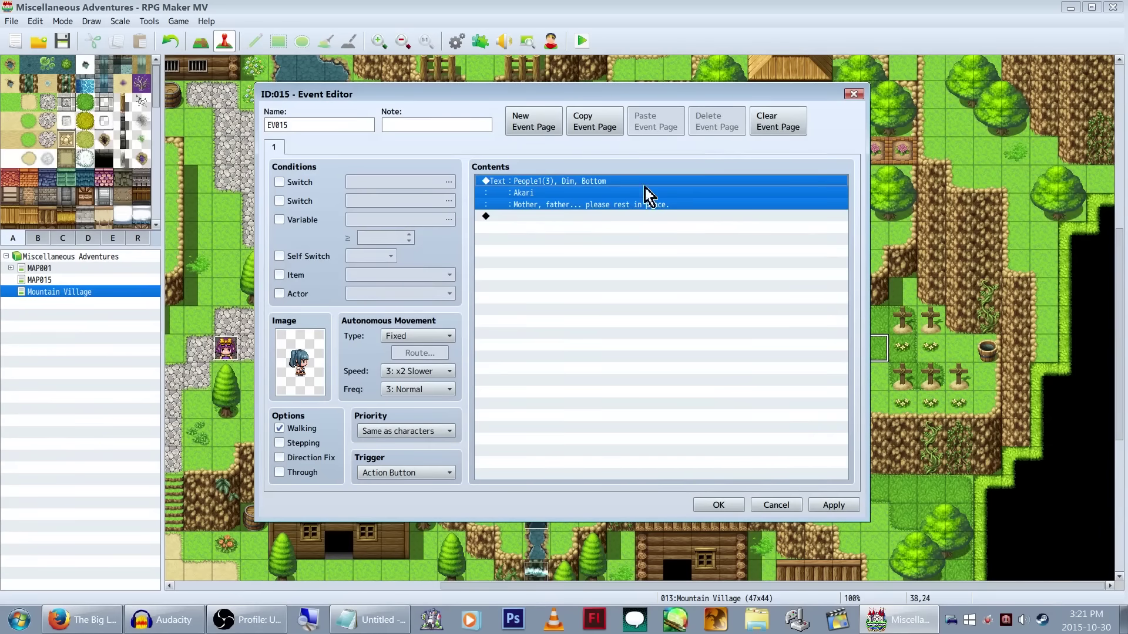
pyautogui.click(709, 509)
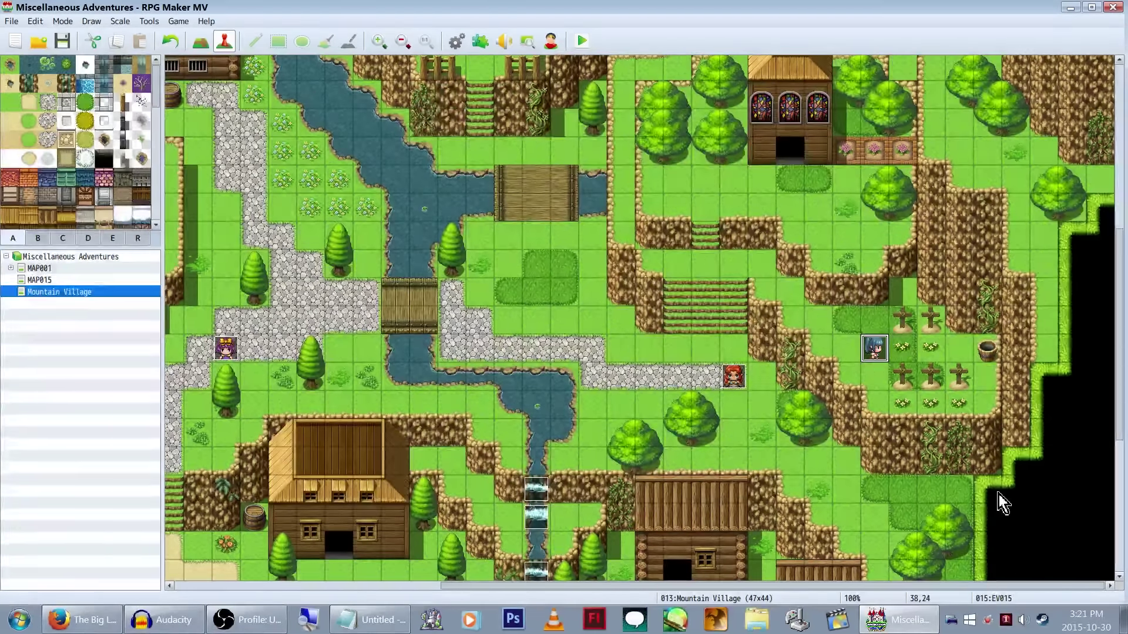
# Step: Create a new event on the stone path tile
pyautogui.scroll(-2, 901, 394)
pyautogui.scroll(4, 901, 393)
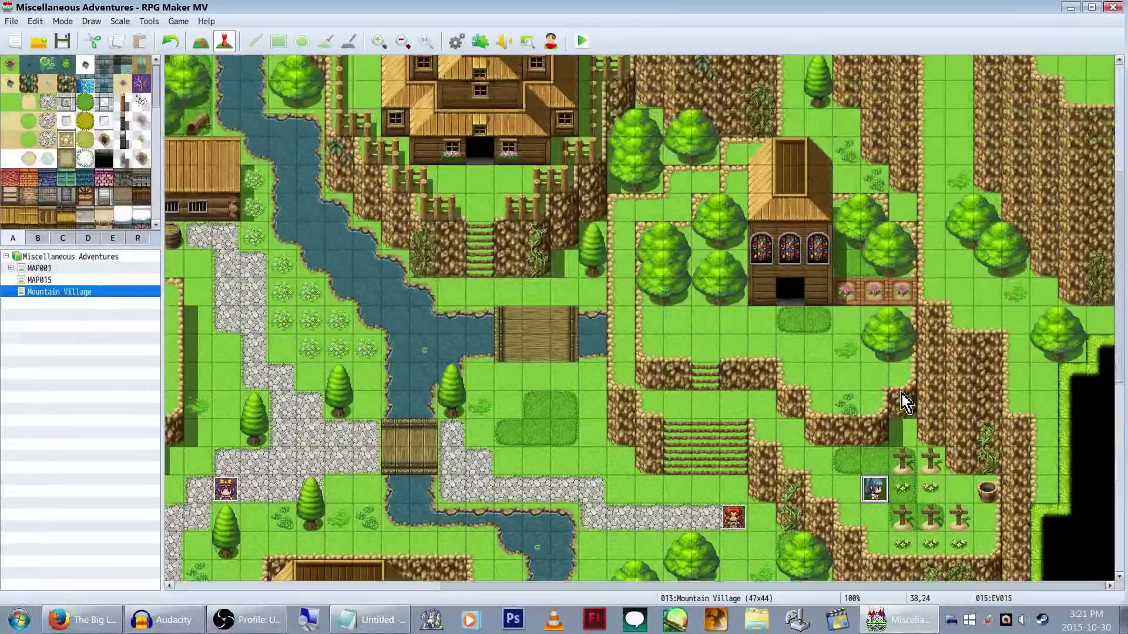
pyautogui.scroll(1, 901, 394)
pyautogui.moveTo(776, 587); pyautogui.dragTo(498, 590)
pyautogui.scroll(-2, 567, 361)
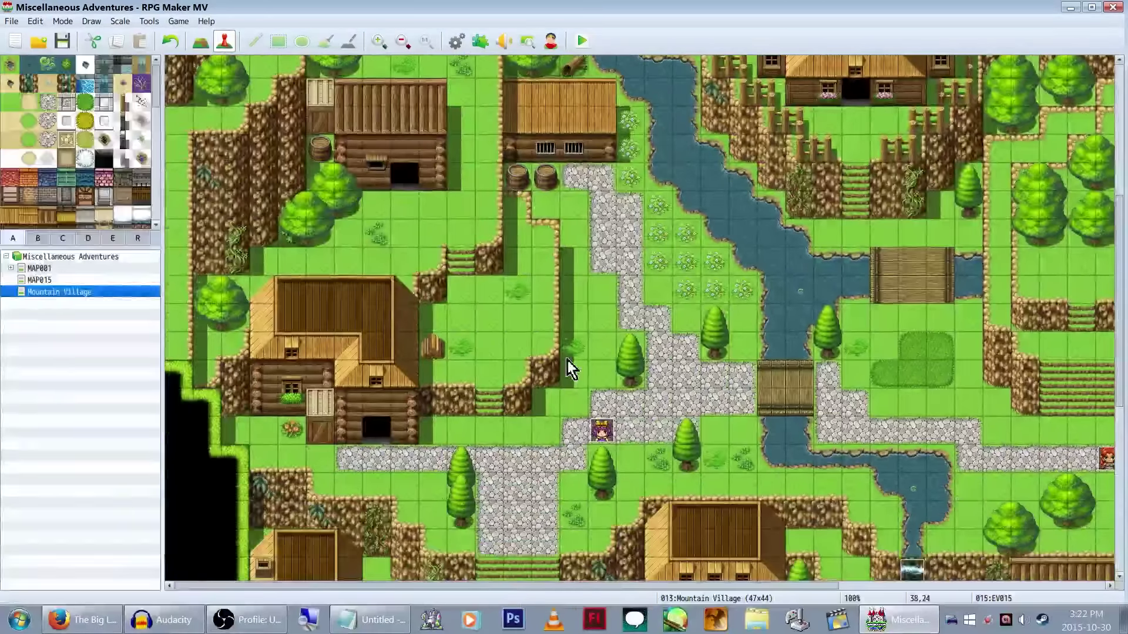
pyautogui.rightClick(613, 252)
pyautogui.press('Escape')
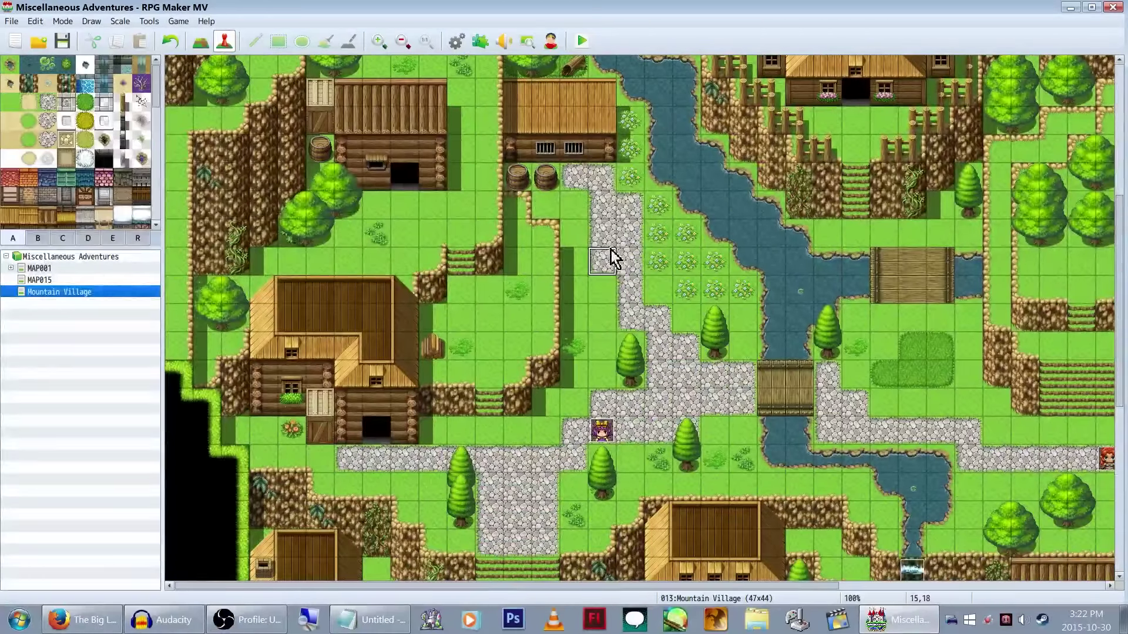
pyautogui.scroll(-2, 640, 267)
pyautogui.scroll(3, 659, 274)
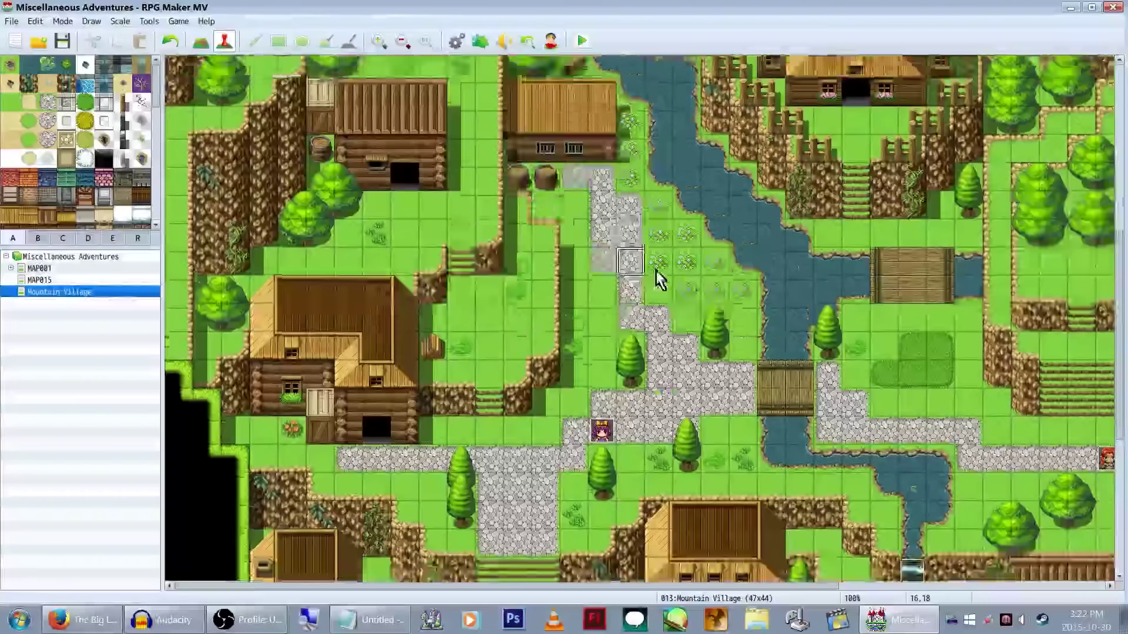
pyautogui.rightClick(632, 282)
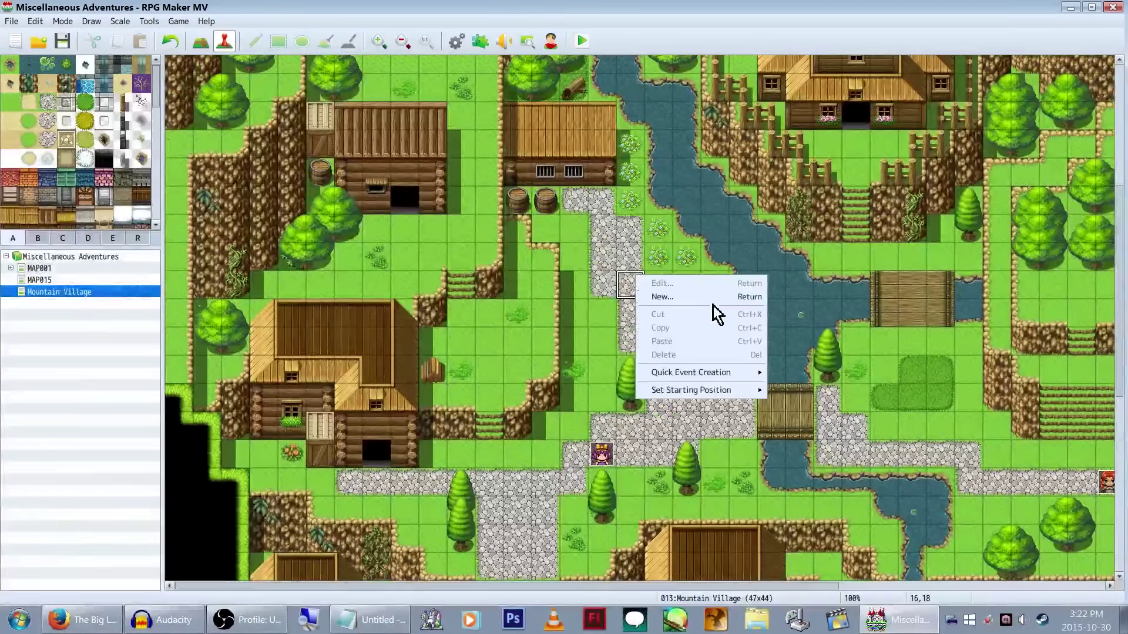
pyautogui.click(693, 285)
# Step: Browse the sprite sheets and use the second People4 character, a green-haired villager
pyautogui.doubleClick(302, 382)
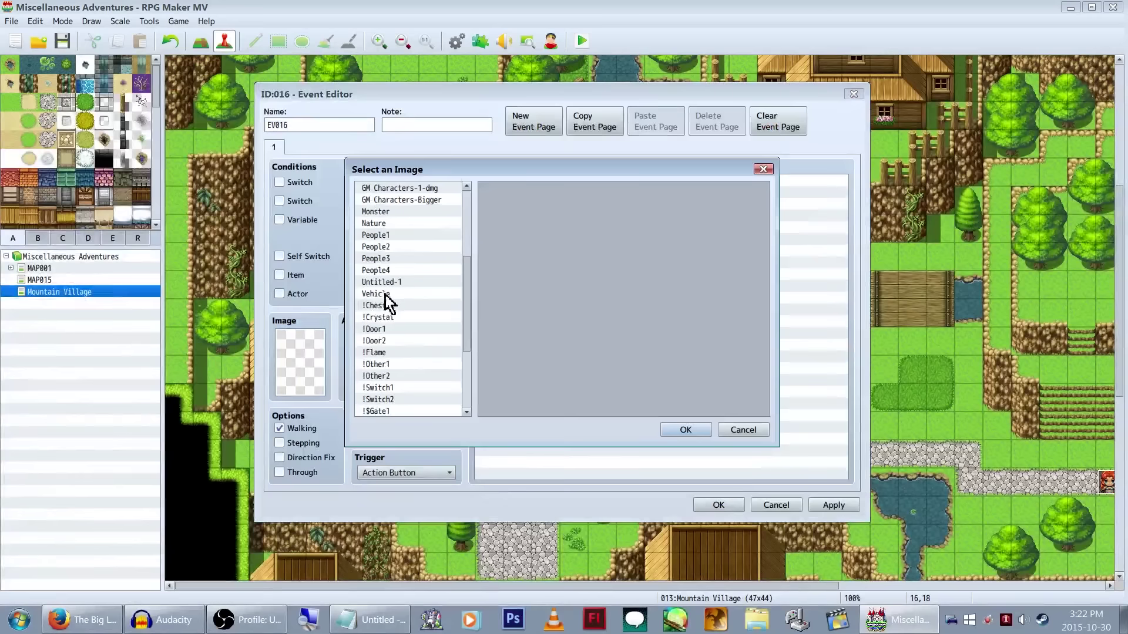
pyautogui.click(438, 271)
pyautogui.click(438, 293)
pyautogui.click(425, 379)
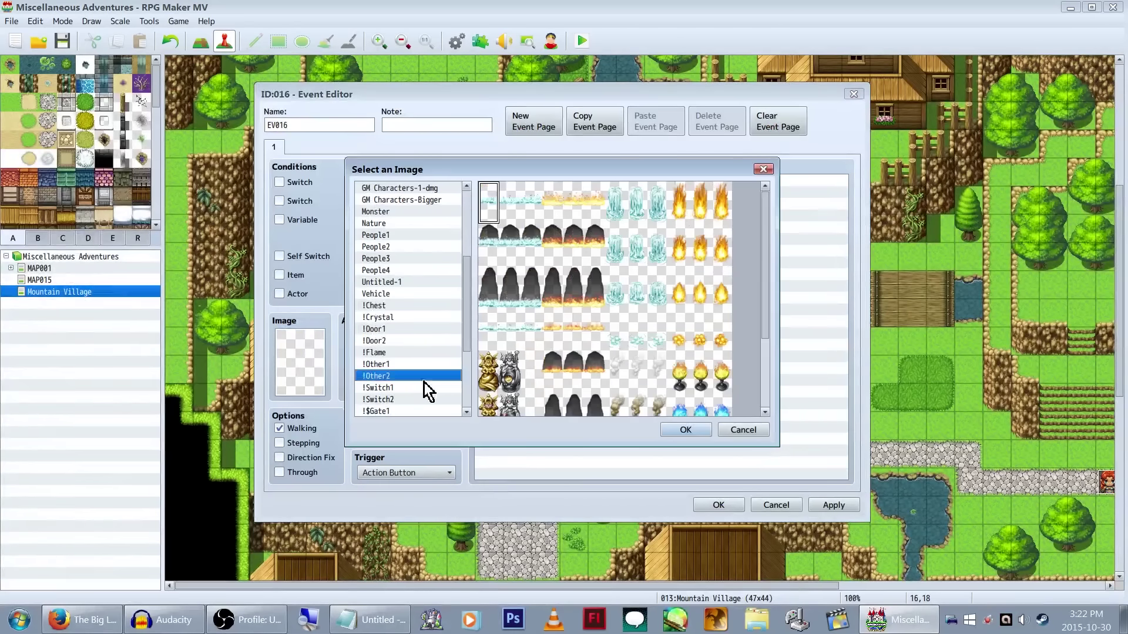
pyautogui.scroll(-3, 428, 358)
pyautogui.click(431, 329)
pyautogui.click(427, 375)
pyautogui.click(428, 269)
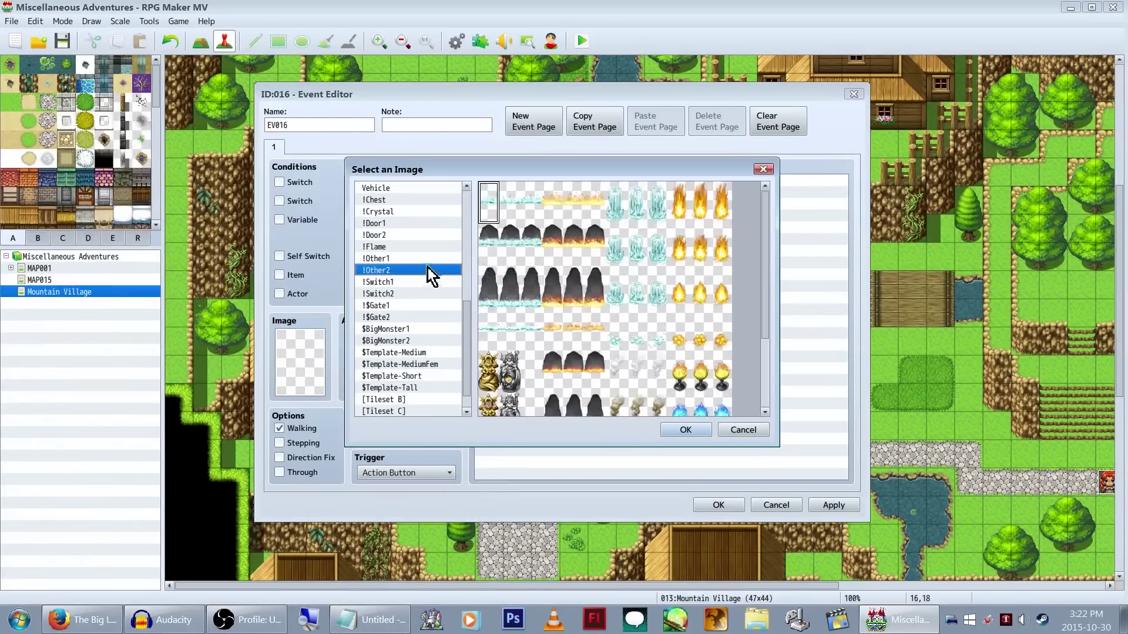
pyautogui.click(433, 213)
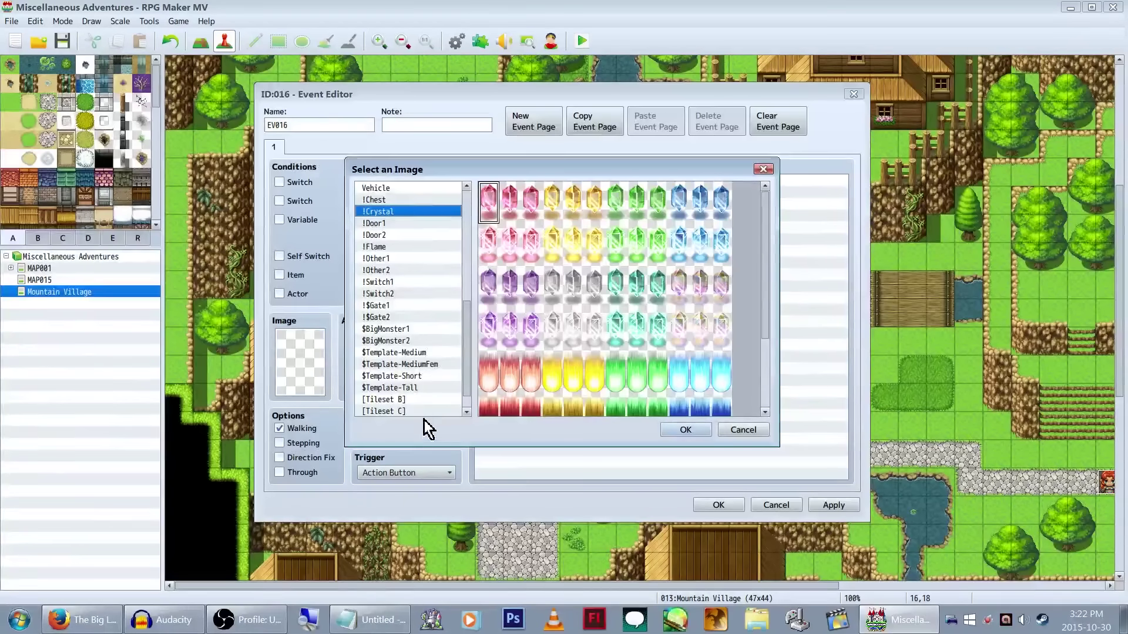
pyautogui.scroll(2, 432, 276)
pyautogui.click(431, 213)
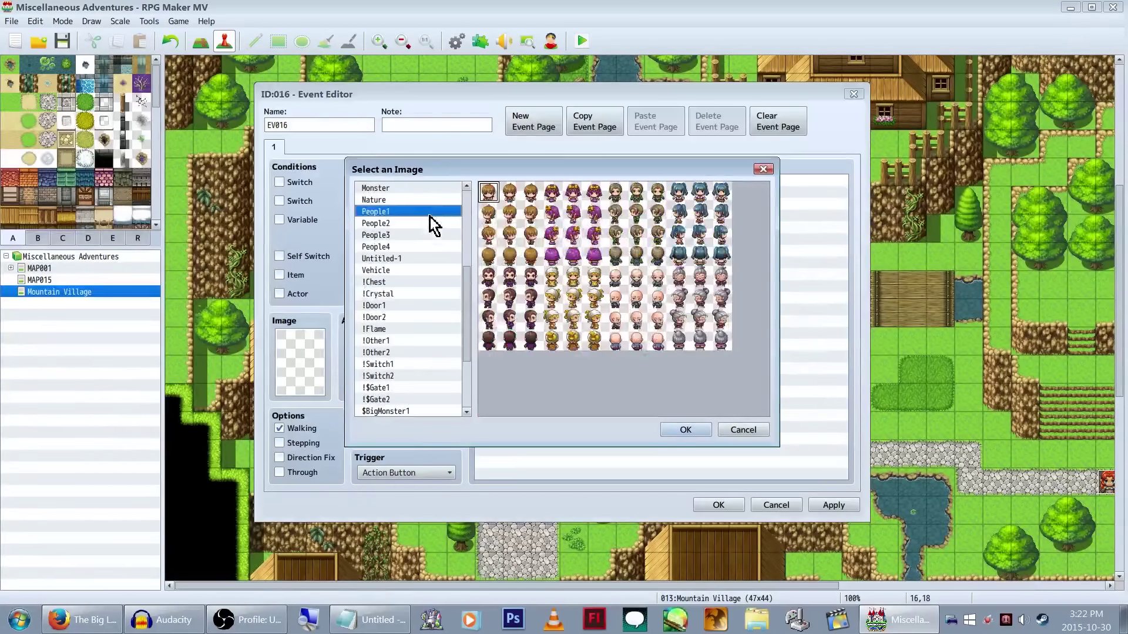
pyautogui.click(425, 247)
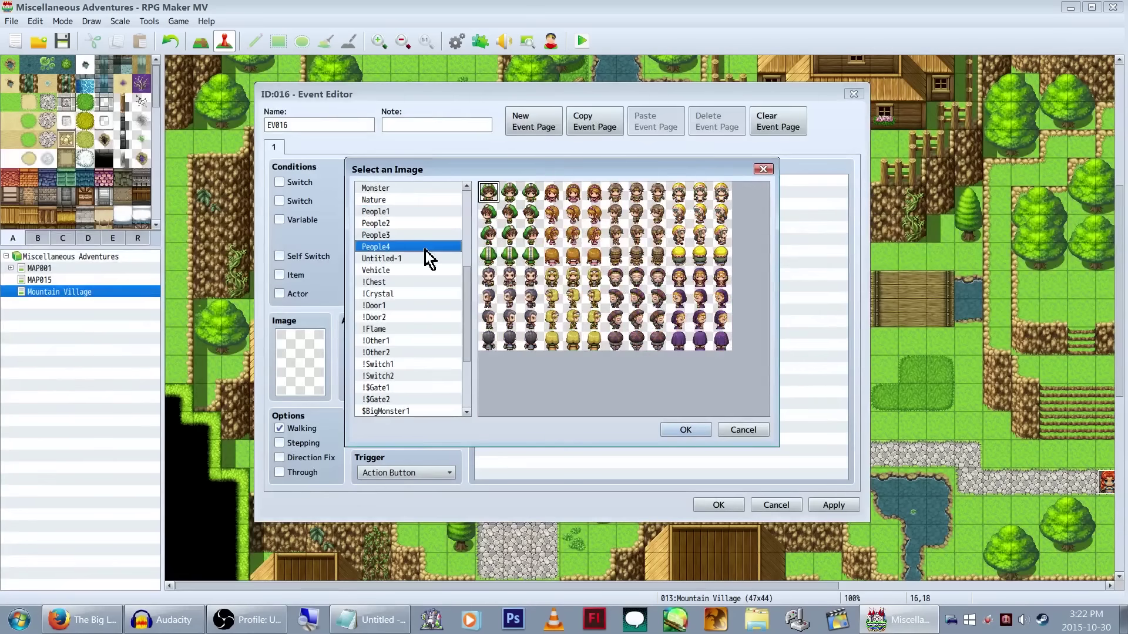
pyautogui.click(510, 194)
pyautogui.doubleClick(510, 193)
# Step: Add a Show Text command and start choosing its face portrait
pyautogui.doubleClick(590, 223)
pyautogui.click(586, 184)
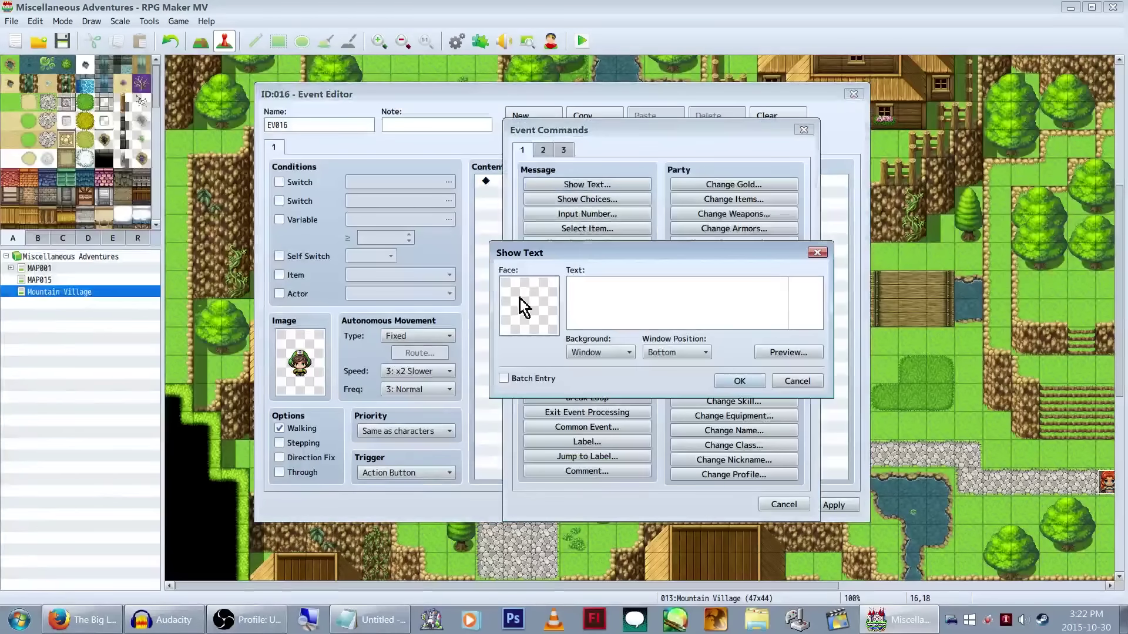
pyautogui.doubleClick(536, 299)
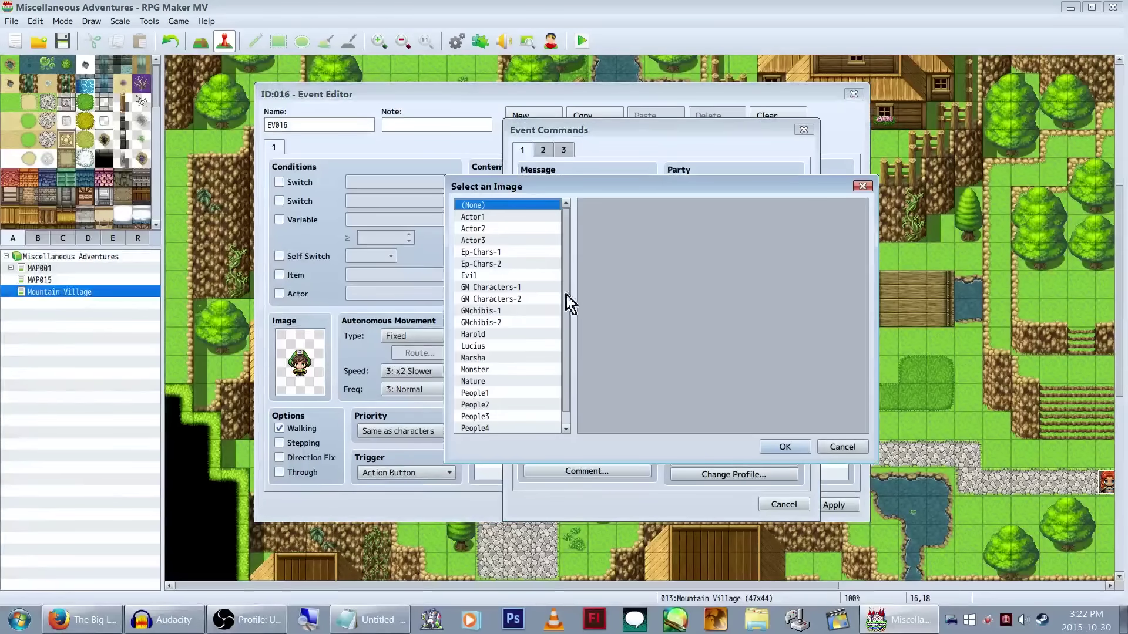
# Step: Add a Dim-background message with a People4 face saying the Elder hired strong people to save us
pyautogui.click(517, 428)
pyautogui.doubleClick(608, 220)
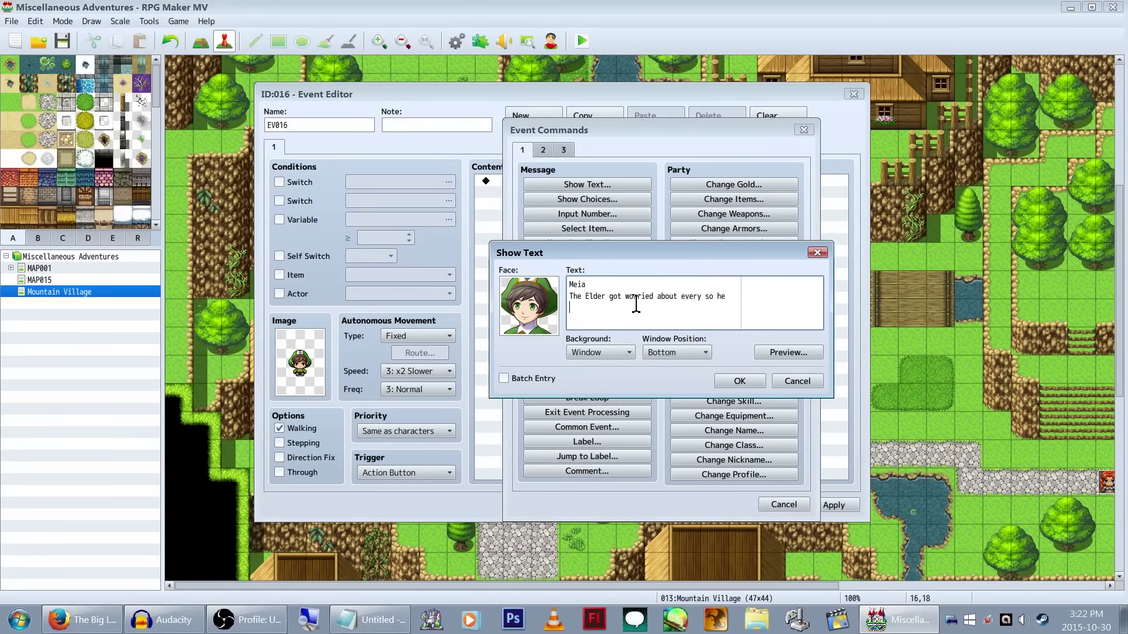
pyautogui.write('e strong people to save us!')
pyautogui.click(623, 353)
pyautogui.click(594, 379)
pyautogui.click(740, 381)
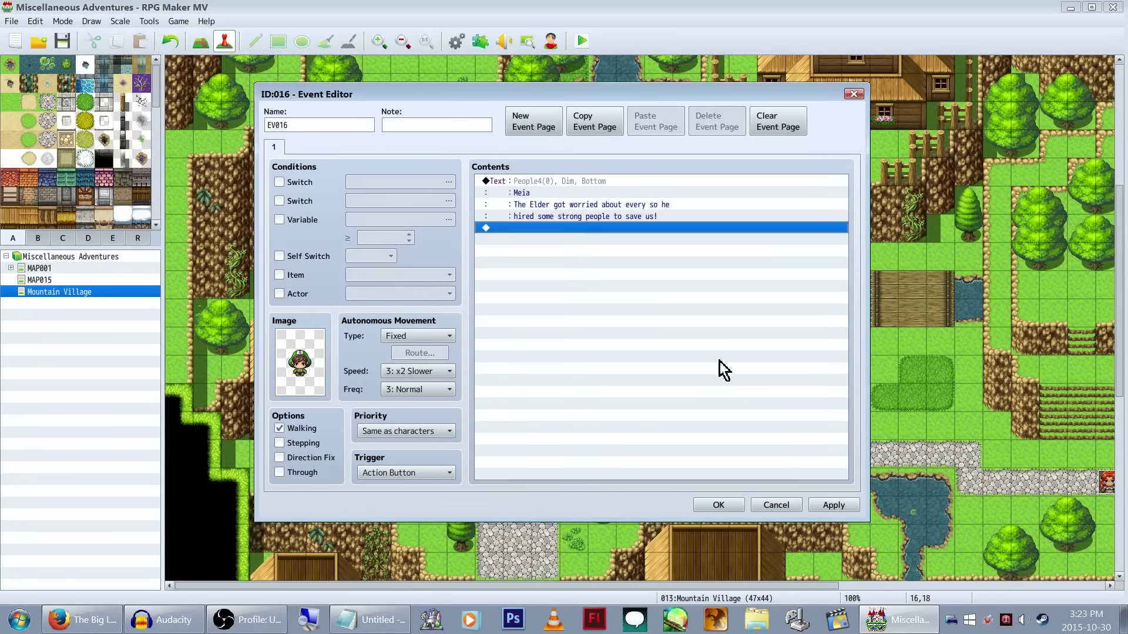
# Step: Copy the new message block
pyautogui.click(599, 183)
pyautogui.hotkey('ctrl', 'c')
pyautogui.click(616, 269)
# Step: Paste the duplicate message and put a This Event, Question balloon icon between the two messages
pyautogui.hotkey('ctrl', 'v')
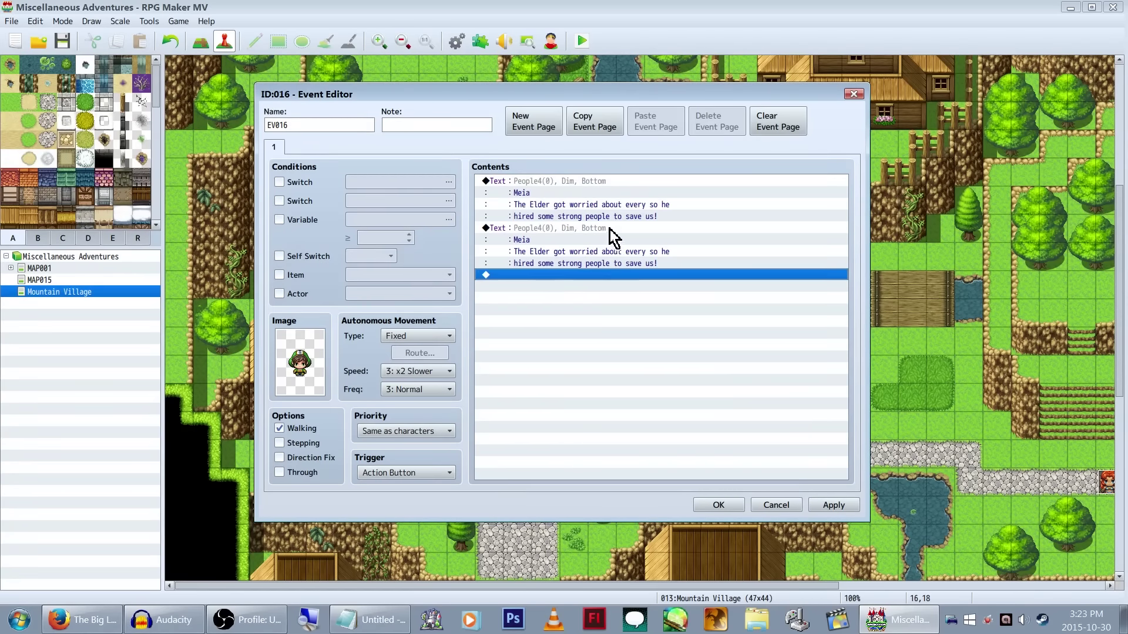
pyautogui.press('Return')
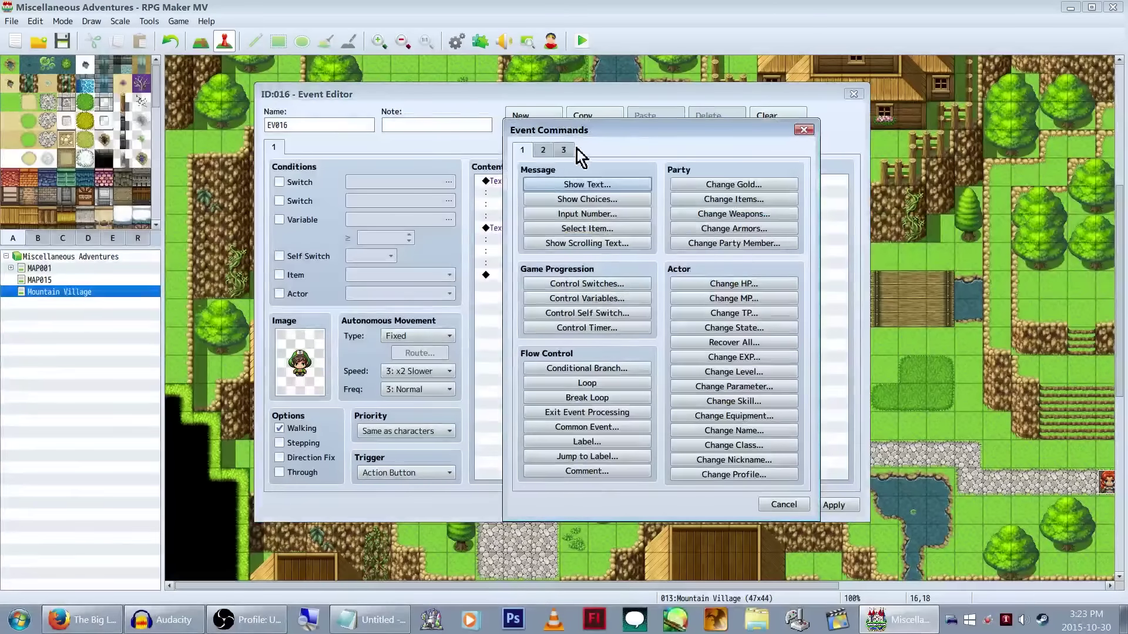
pyautogui.click(541, 152)
pyautogui.click(625, 358)
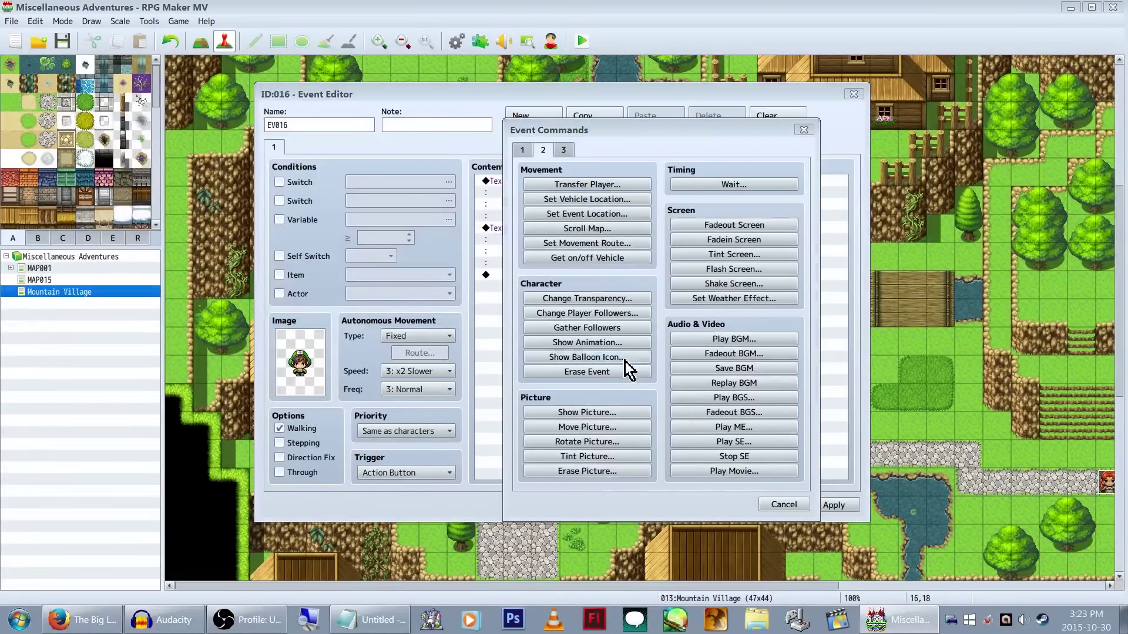
pyautogui.click(676, 298)
pyautogui.click(693, 324)
pyautogui.click(690, 331)
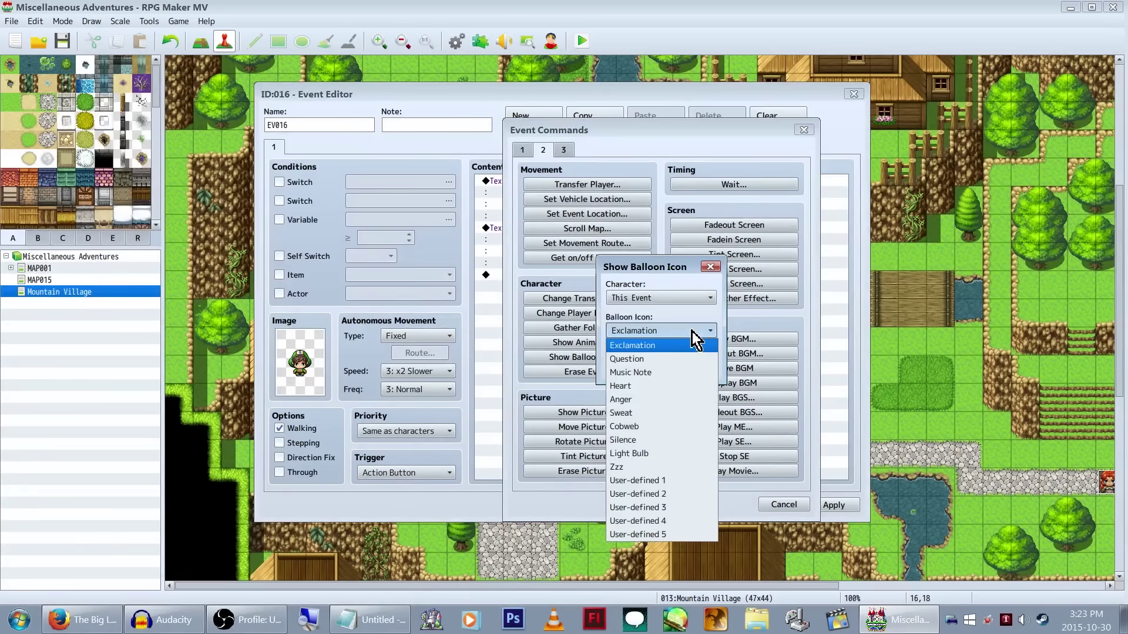
pyautogui.click(687, 361)
pyautogui.click(649, 374)
# Step: Rewrite the second message so Meia exclaims "YOU'RE THE STRONG PEOPLE!?"
pyautogui.rightClick(604, 243)
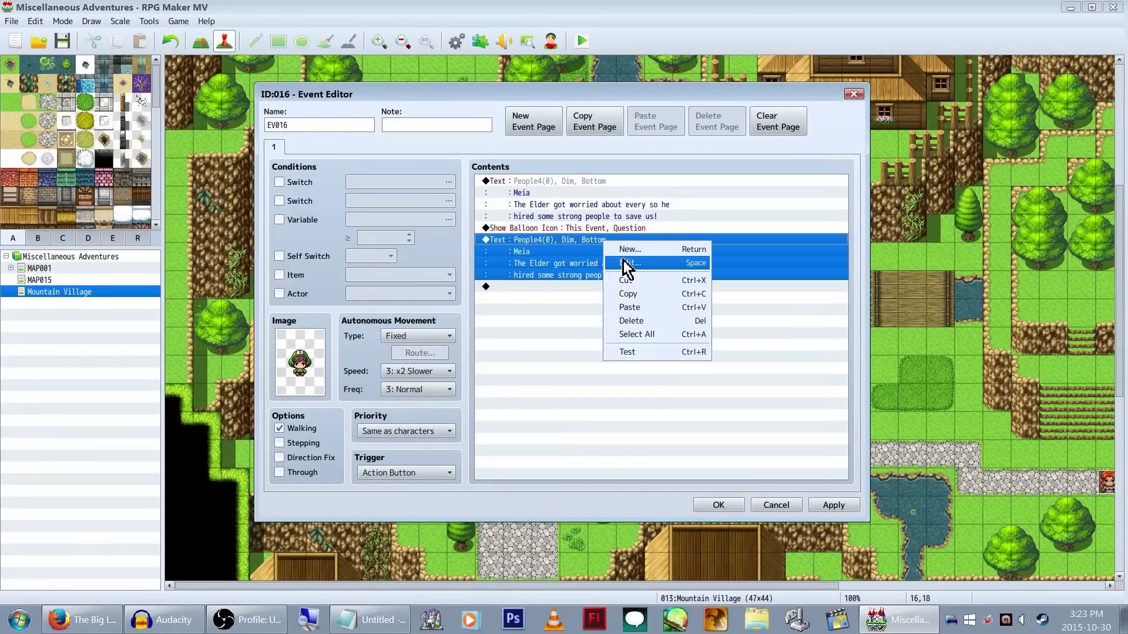
pyautogui.click(624, 248)
pyautogui.moveTo(714, 309); pyautogui.dragTo(527, 299)
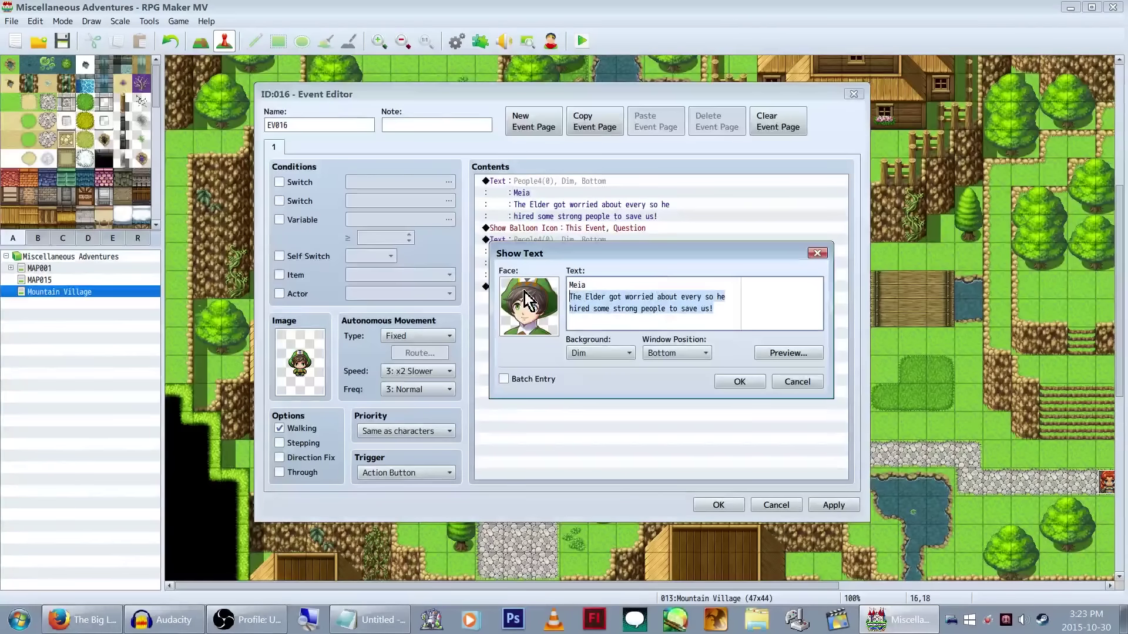
pyautogui.write("Whaaaat? You're THEM? YOU'RE THE")
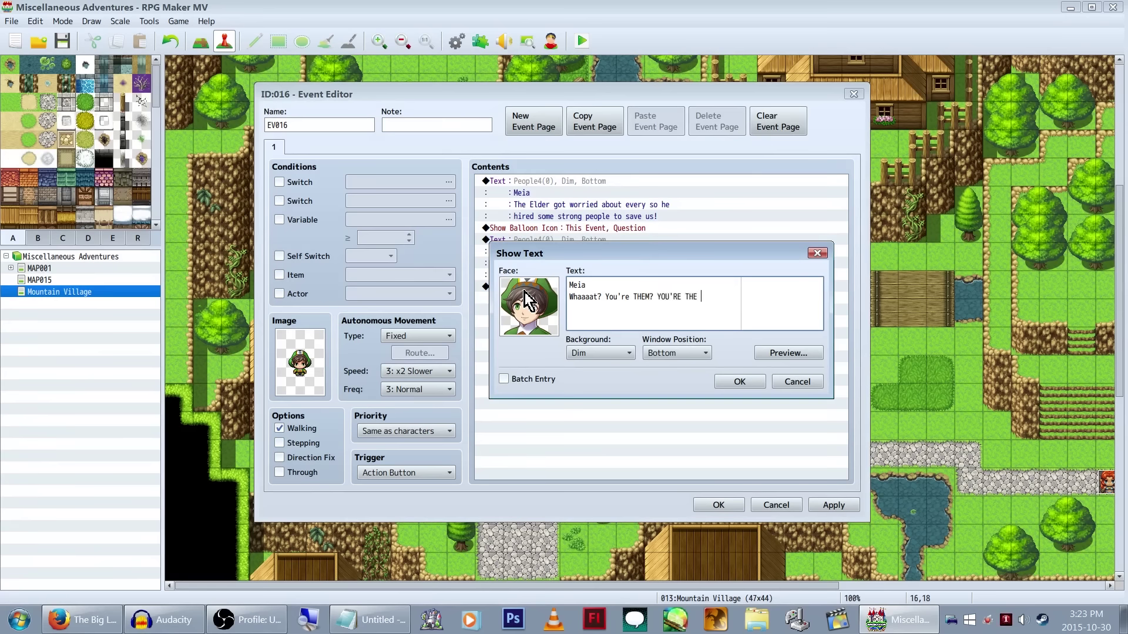
pyautogui.write('ONG')
pyautogui.press('Return')
pyautogui.write('PEOPLE!?')
pyautogui.hotkey('ctrl', 'Return')
# Step: Duplicate that message and trim the copy to "...We're doomed."
pyautogui.doubleClick(575, 314)
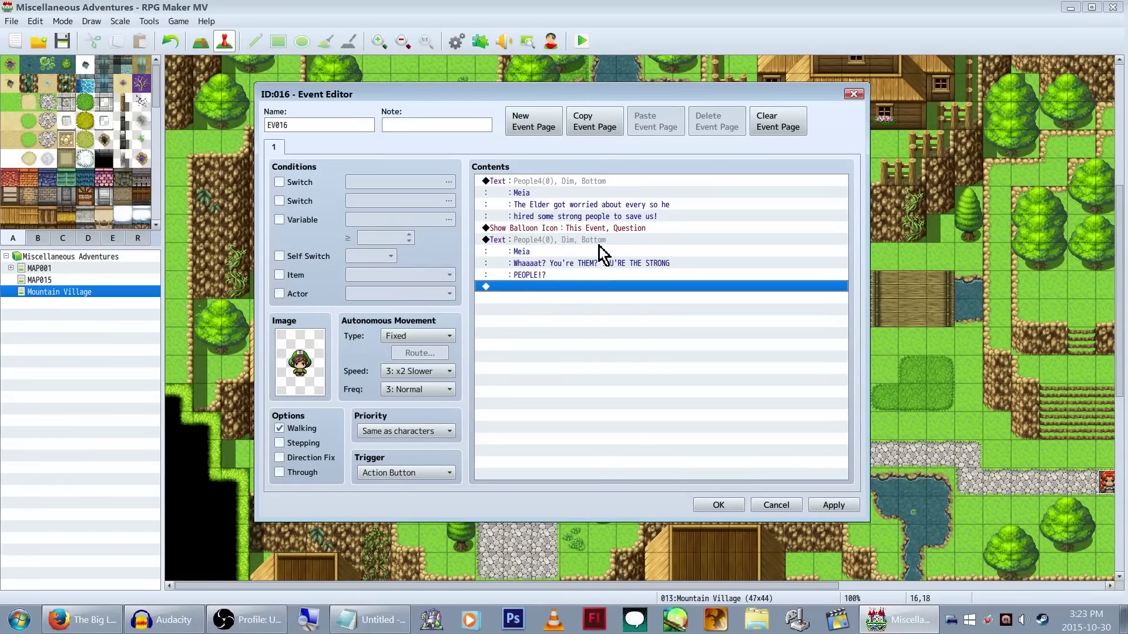
pyautogui.press('Escape')
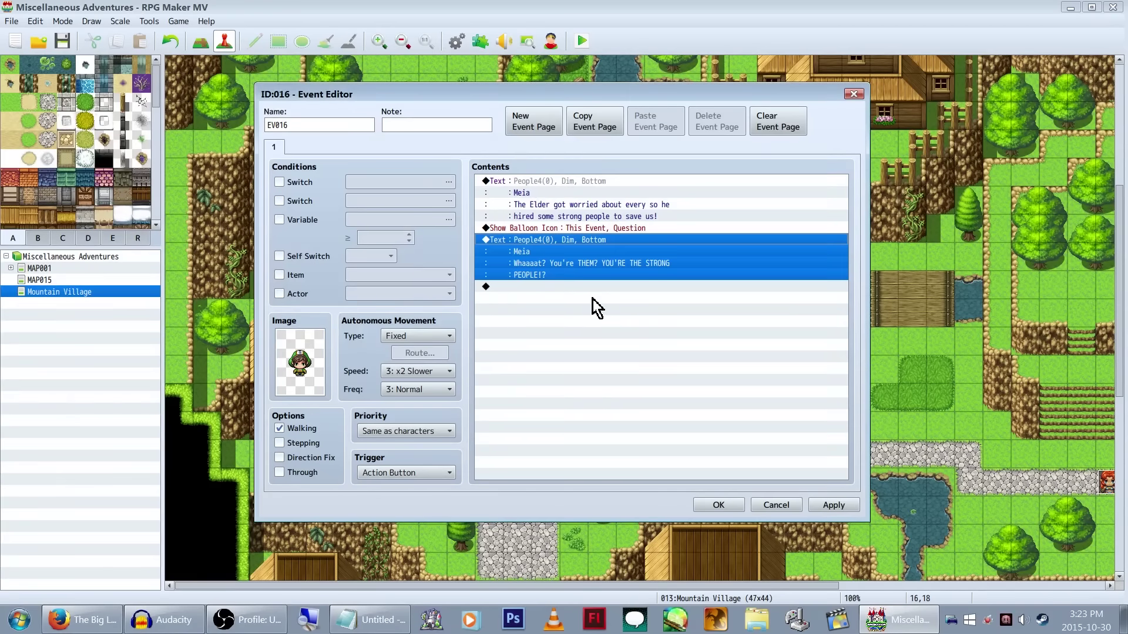
pyautogui.hotkey('ctrl', 'c')
pyautogui.click(593, 299)
pyautogui.hotkey('ctrl', 'v')
pyautogui.rightClick(592, 297)
pyautogui.click(604, 311)
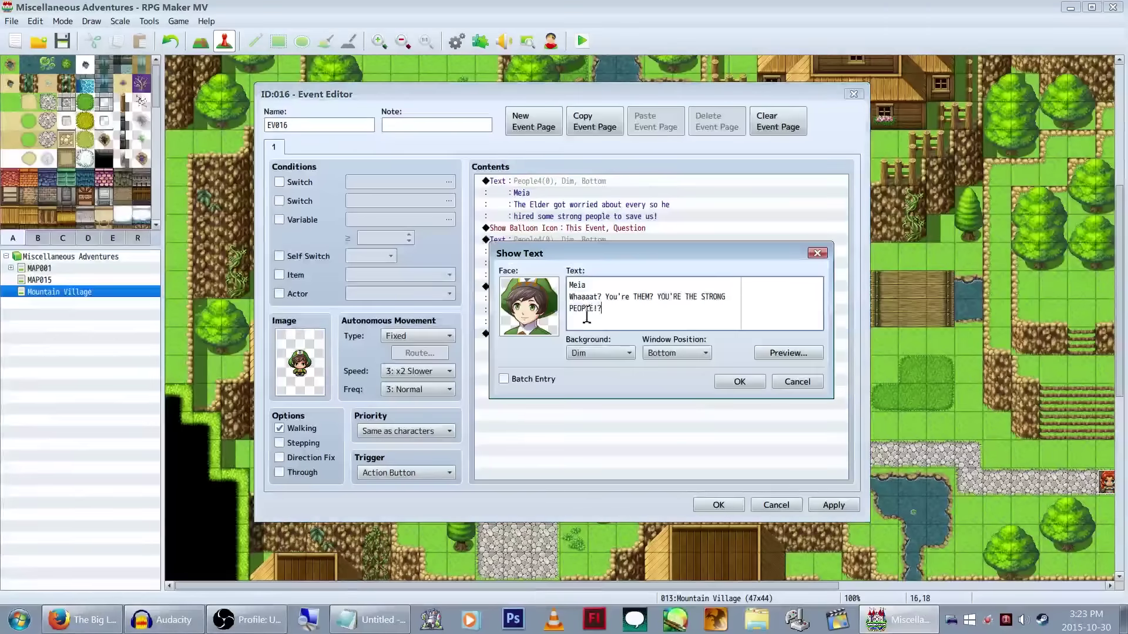
pyautogui.moveTo(602, 309); pyautogui.dragTo(570, 293)
pyautogui.press('BackSpace')
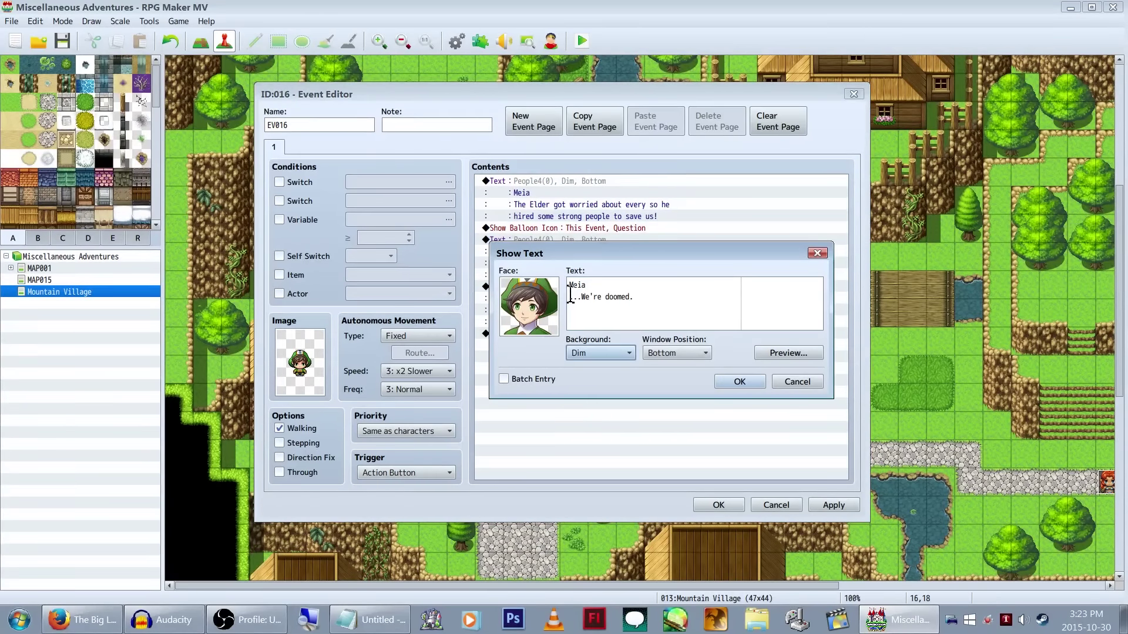
pyautogui.hotkey('ctrl', 'Return')
# Step: Set the villager's Autonomous Movement Type to Random and save the event
pyautogui.click(443, 336)
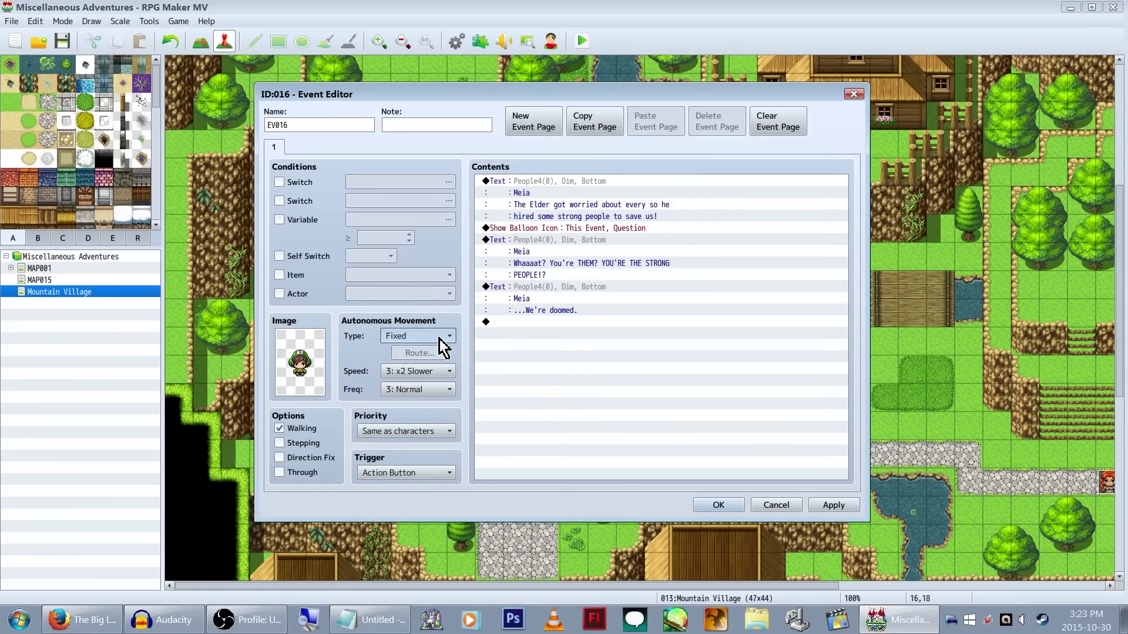
pyautogui.click(418, 360)
pyautogui.click(716, 505)
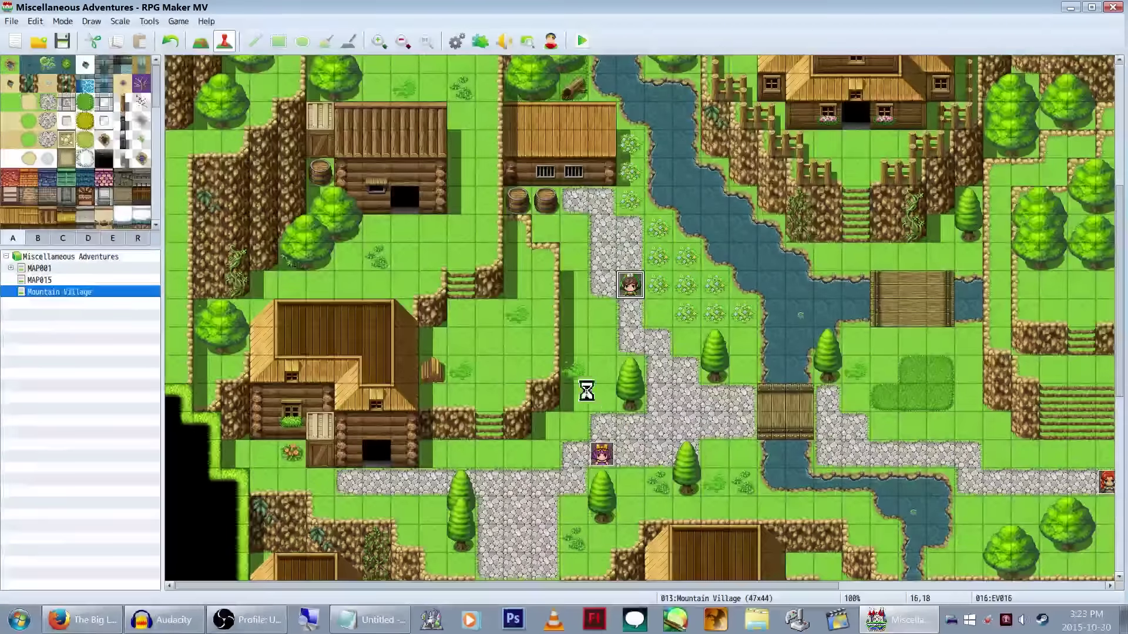
# Step: Place a quick treasure chest holding 200 gold east of the small wooden house
pyautogui.scroll(-6, 453, 284)
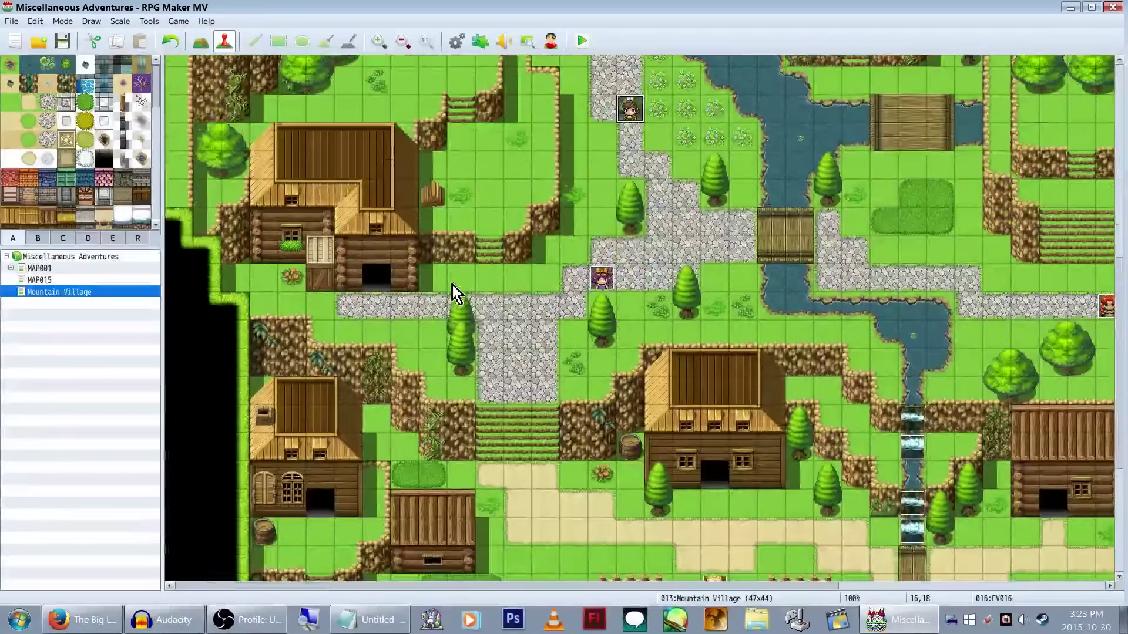
pyautogui.scroll(2, 452, 285)
pyautogui.moveTo(505, 585); pyautogui.dragTo(795, 566)
pyautogui.scroll(3, 649, 369)
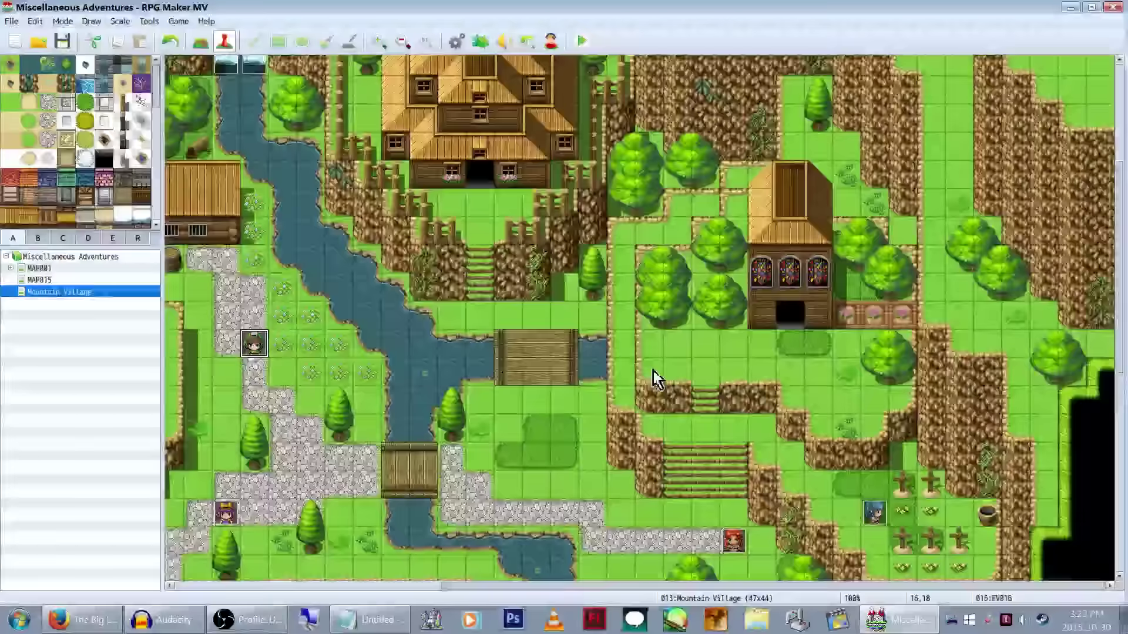
pyautogui.scroll(-8, 650, 360)
pyautogui.scroll(2, 654, 352)
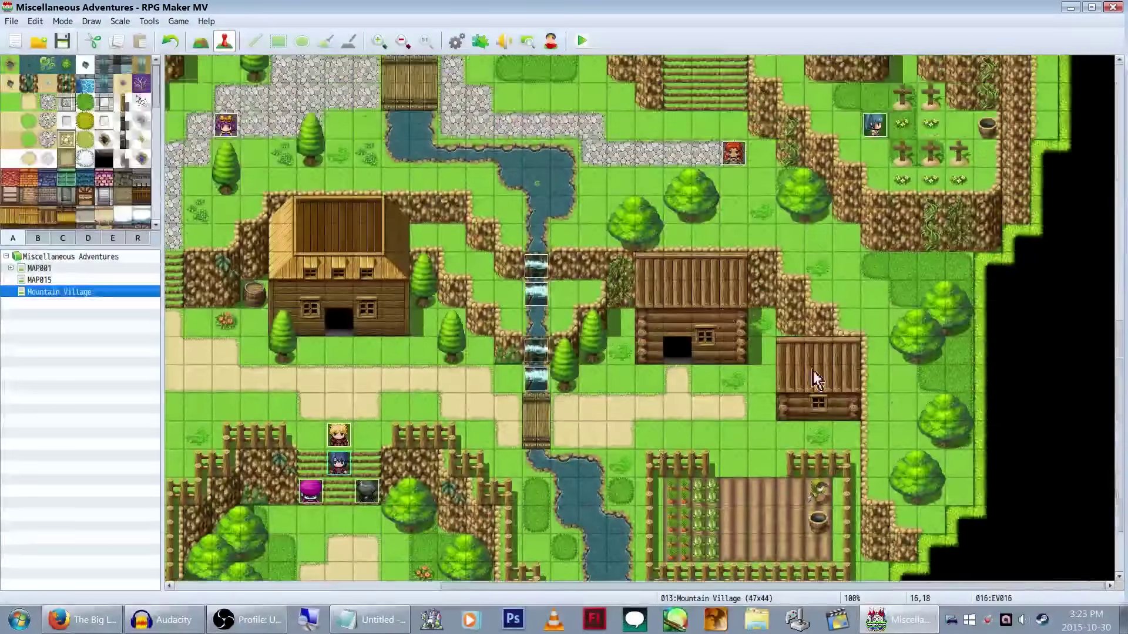
pyautogui.scroll(-2, 813, 371)
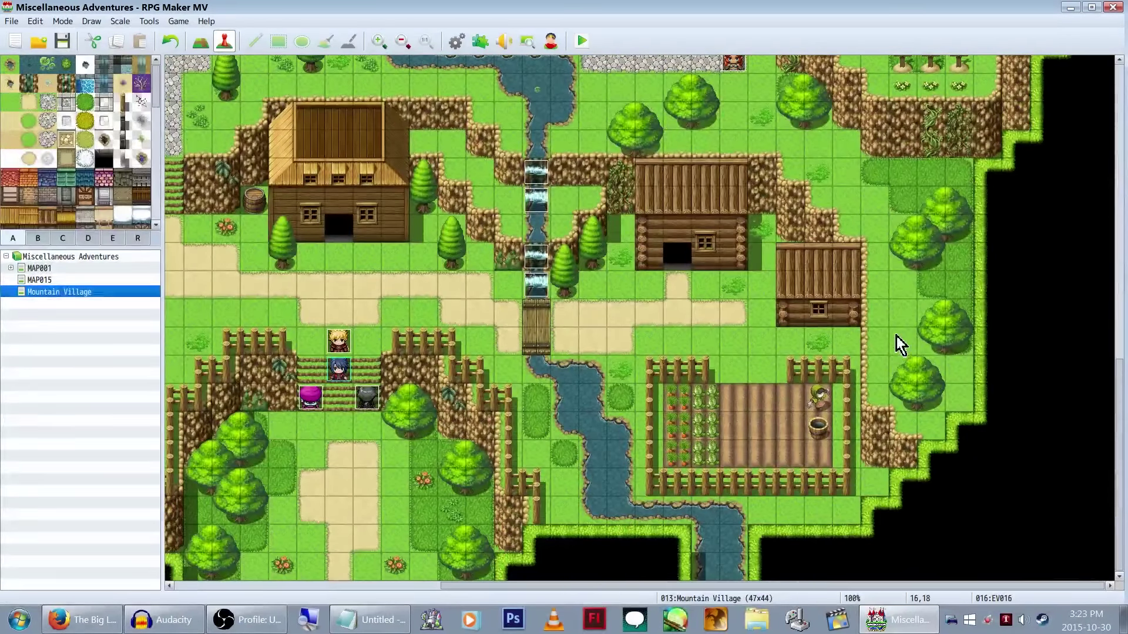
pyautogui.rightClick(907, 317)
pyautogui.moveTo(982, 416)
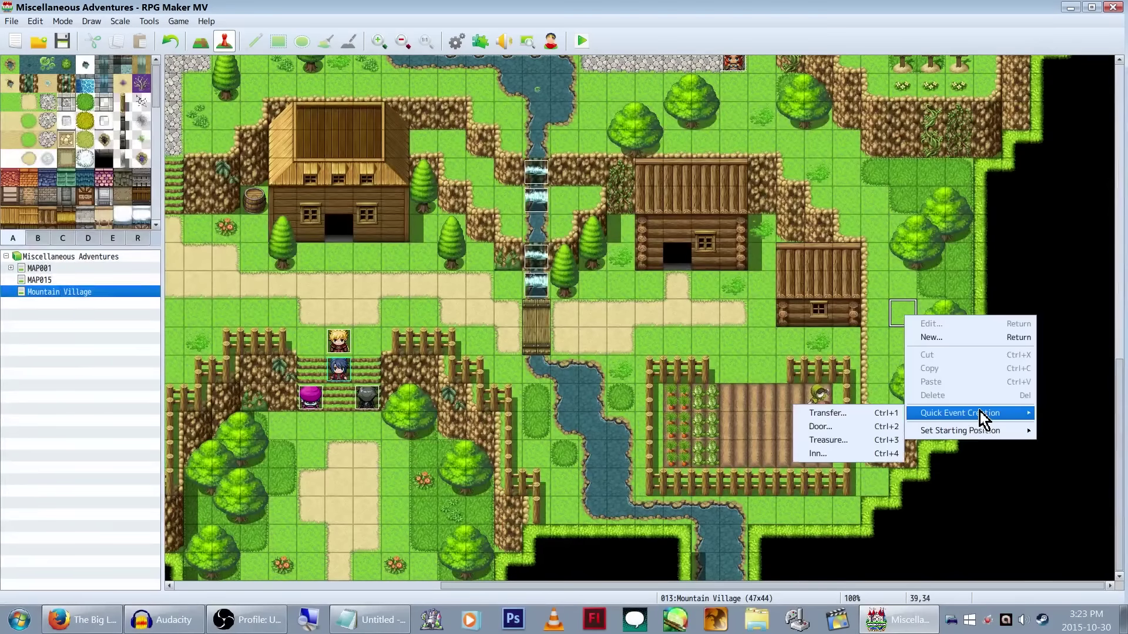
pyautogui.click(869, 440)
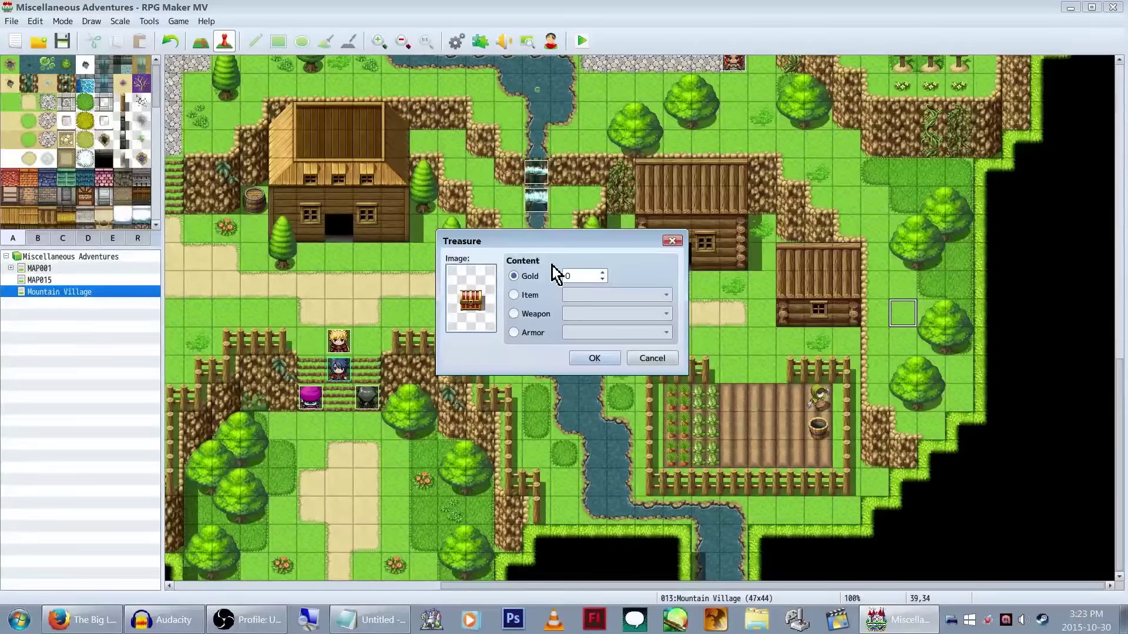
pyautogui.click(581, 276)
pyautogui.write('00')
pyautogui.click(595, 358)
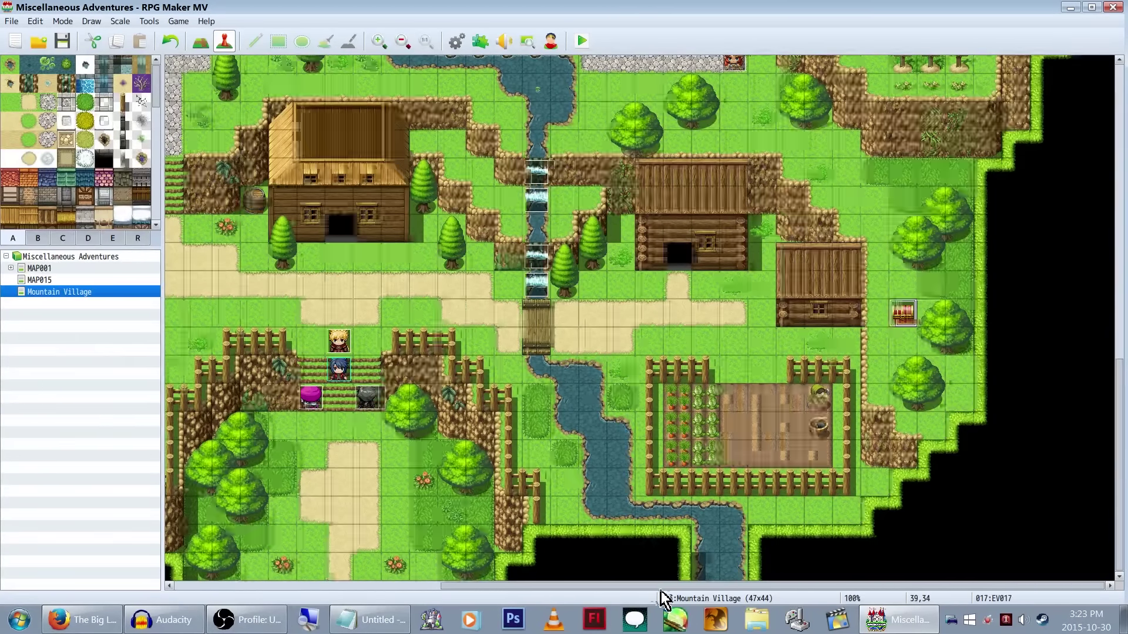
# Step: Place a second quick treasure chest among the trees in the southwest grassland
pyautogui.moveTo(661, 588); pyautogui.dragTo(343, 433)
pyautogui.rightClick(520, 446)
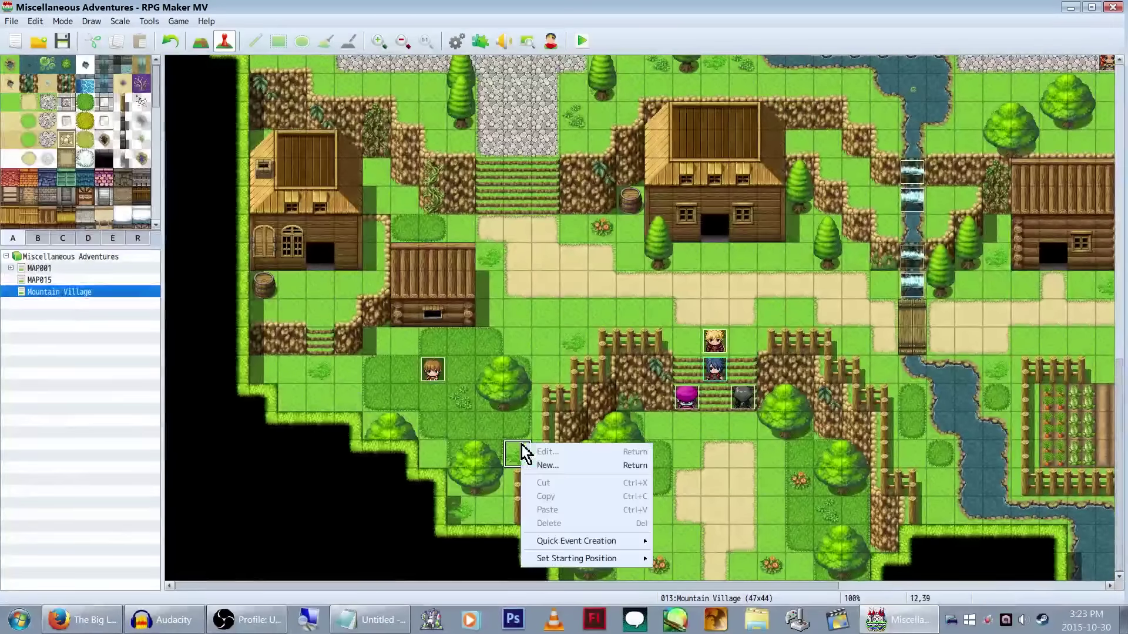
pyautogui.moveTo(608, 548)
pyautogui.click(696, 568)
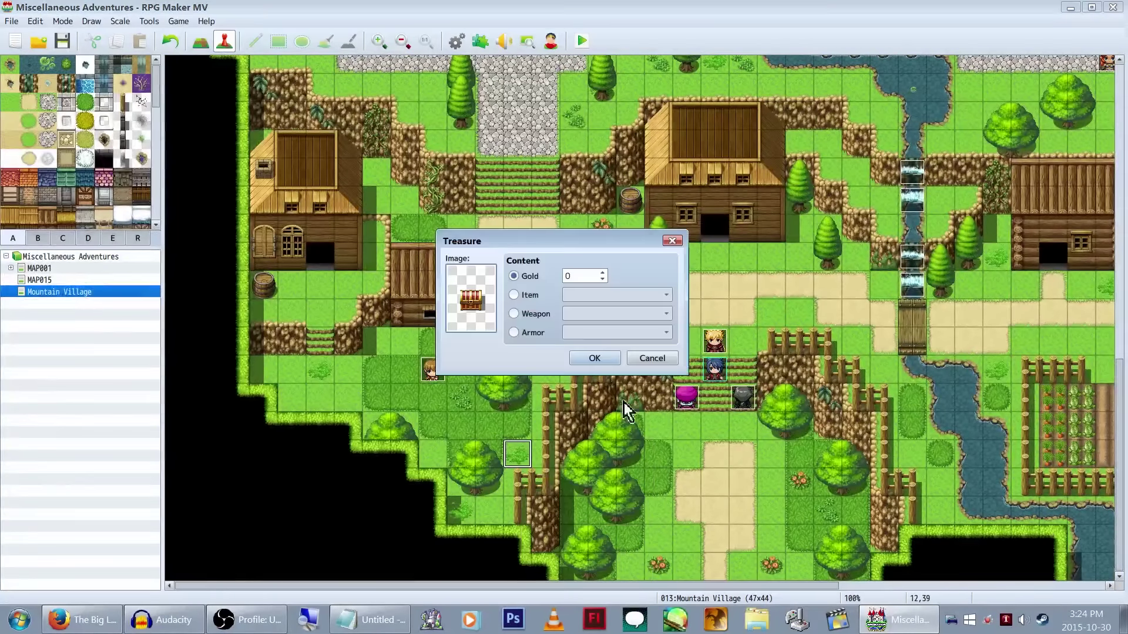
pyautogui.click(520, 296)
pyautogui.click(594, 358)
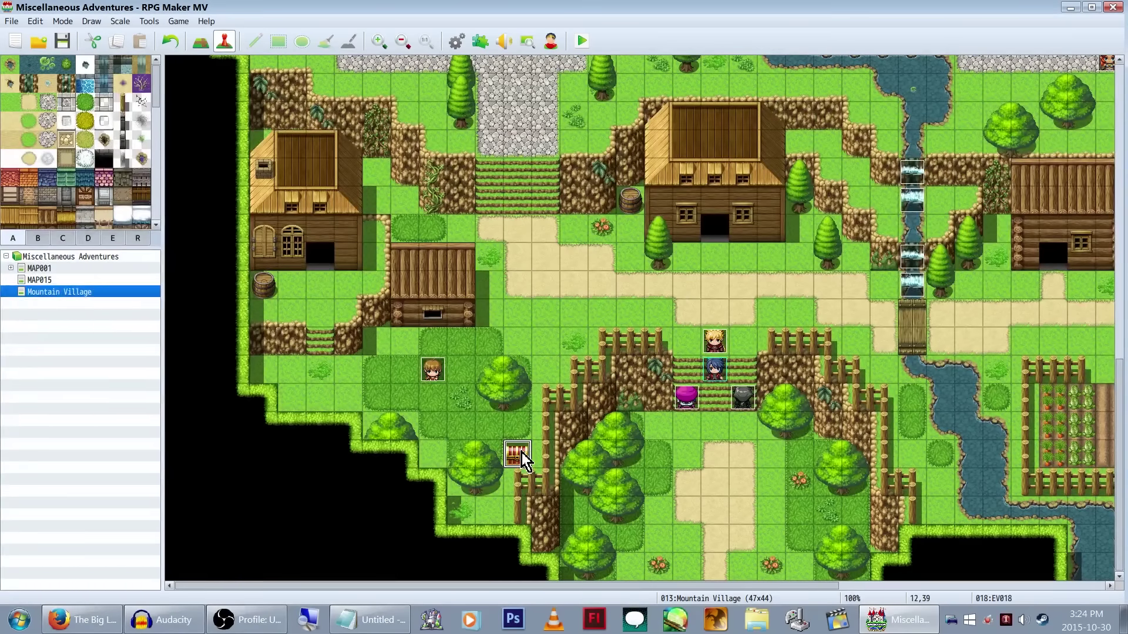
pyautogui.scroll(5, 522, 452)
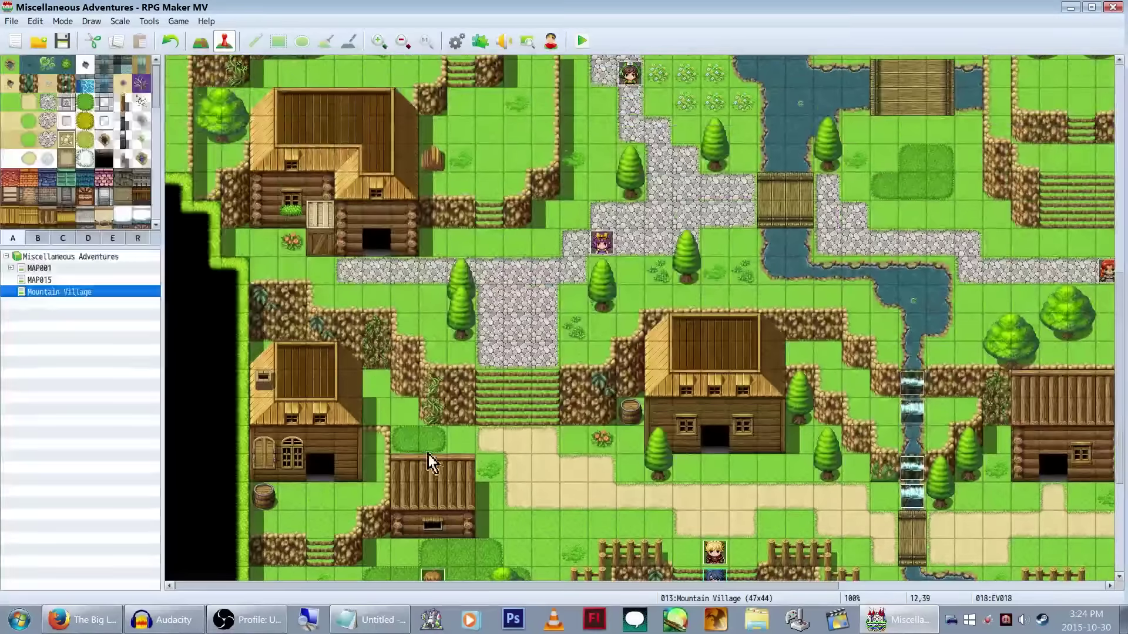
pyautogui.rightClick(404, 438)
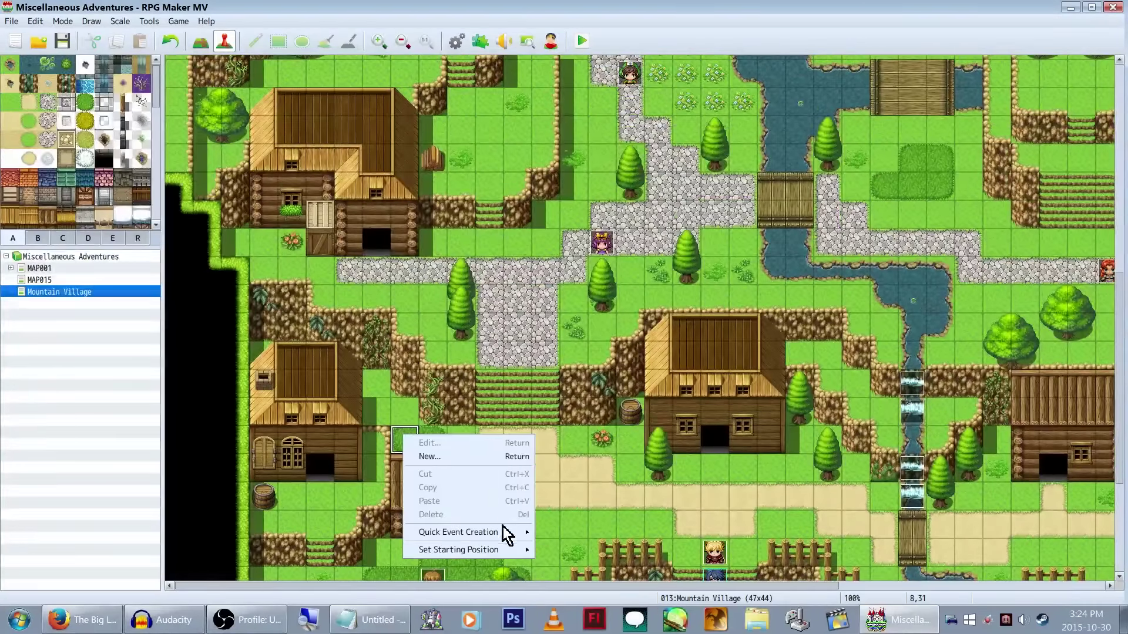
# Step: Create a treasure chest holding a Sword beside the western houses
pyautogui.moveTo(500, 534)
pyautogui.click(611, 561)
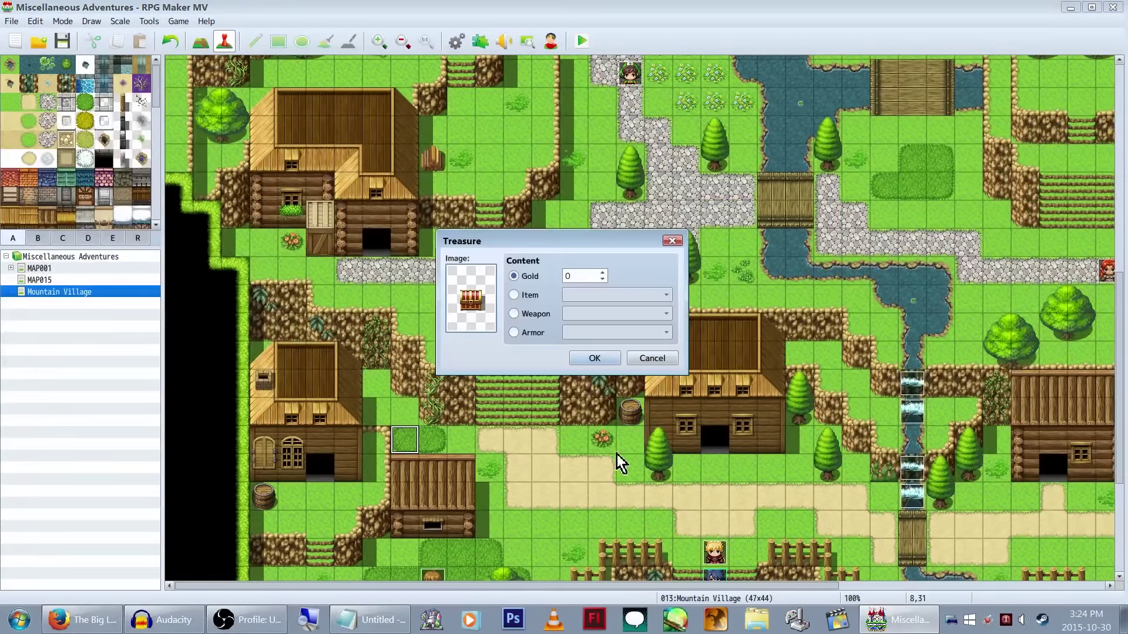
pyautogui.click(536, 295)
pyautogui.click(531, 315)
pyautogui.click(608, 311)
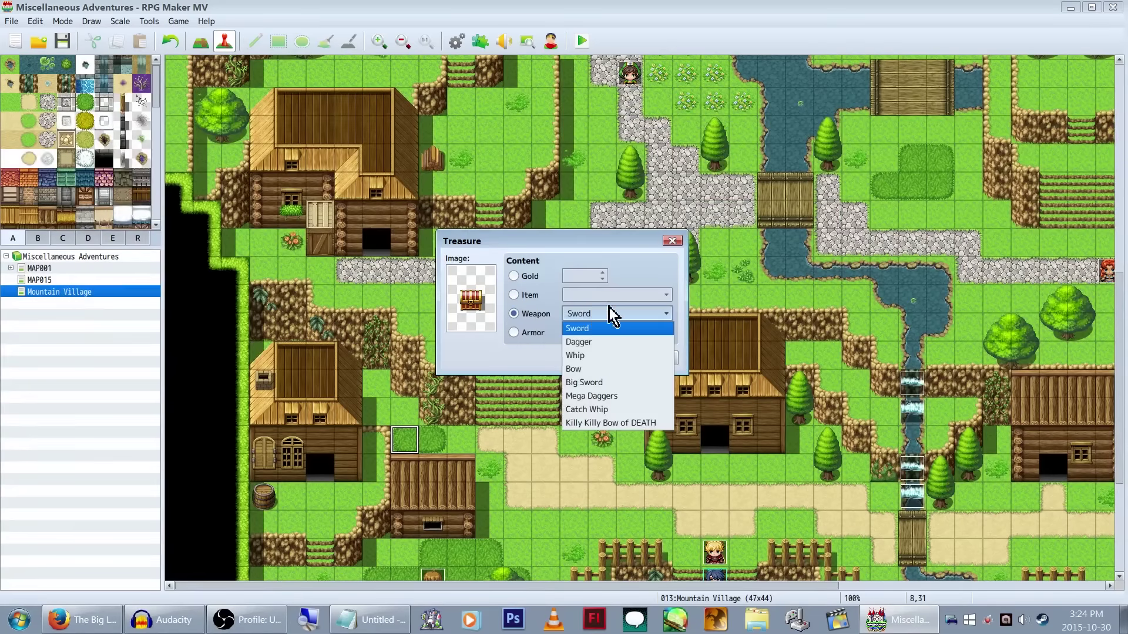
pyautogui.click(610, 327)
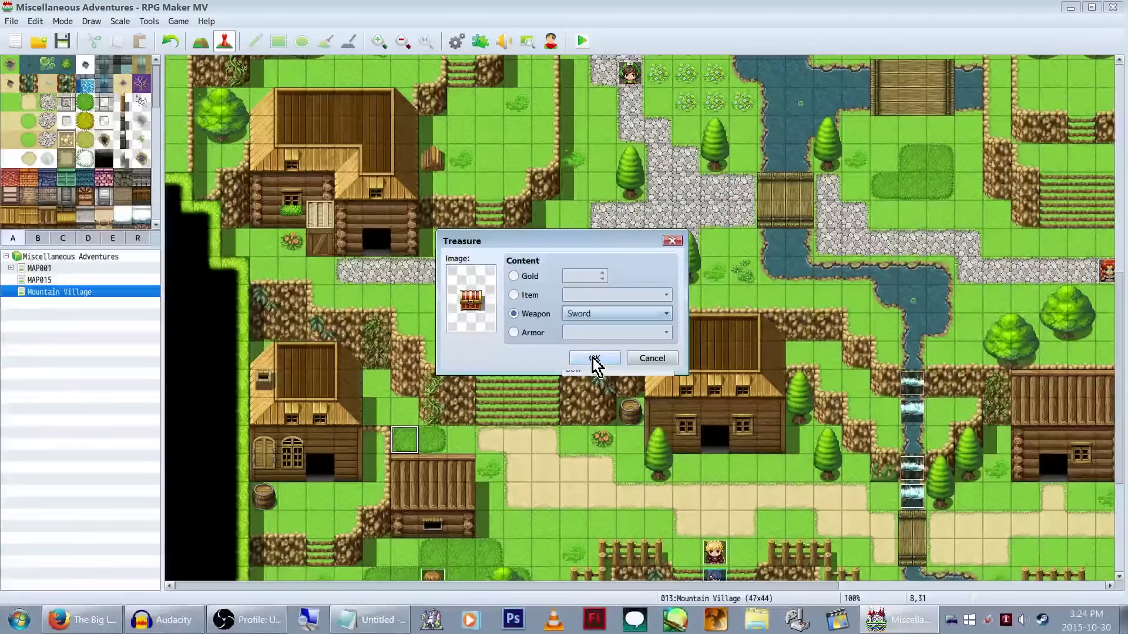
pyautogui.click(594, 359)
# Step: Create a treasure chest holding a Stimulant near the northeast graveyard
pyautogui.scroll(-3, 594, 361)
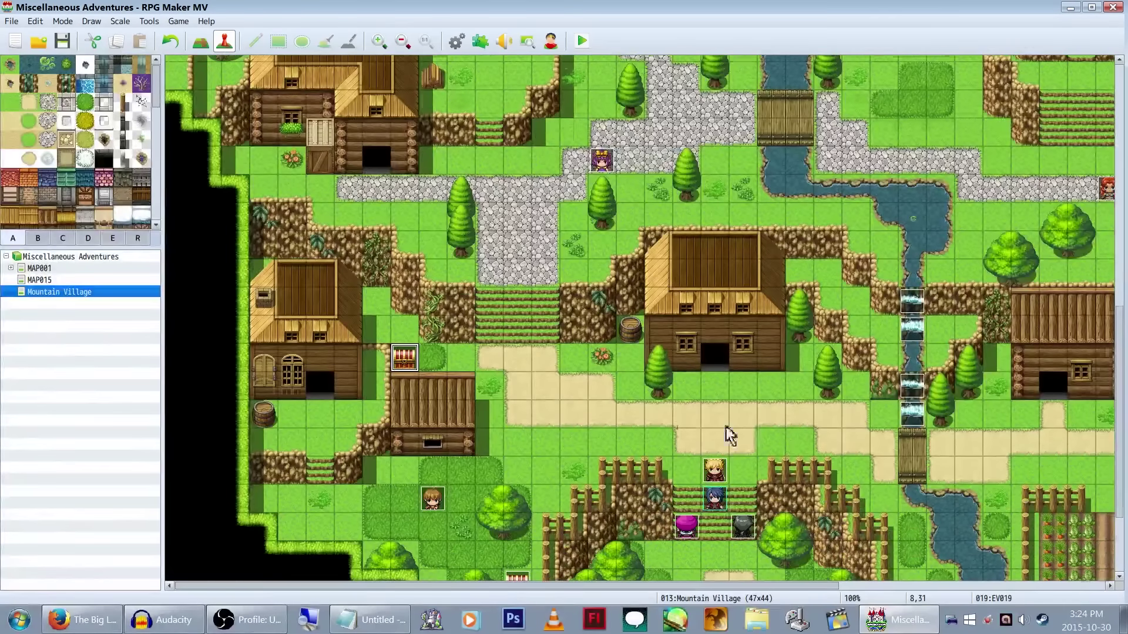
pyautogui.scroll(13, 562, 326)
pyautogui.scroll(-13, 542, 360)
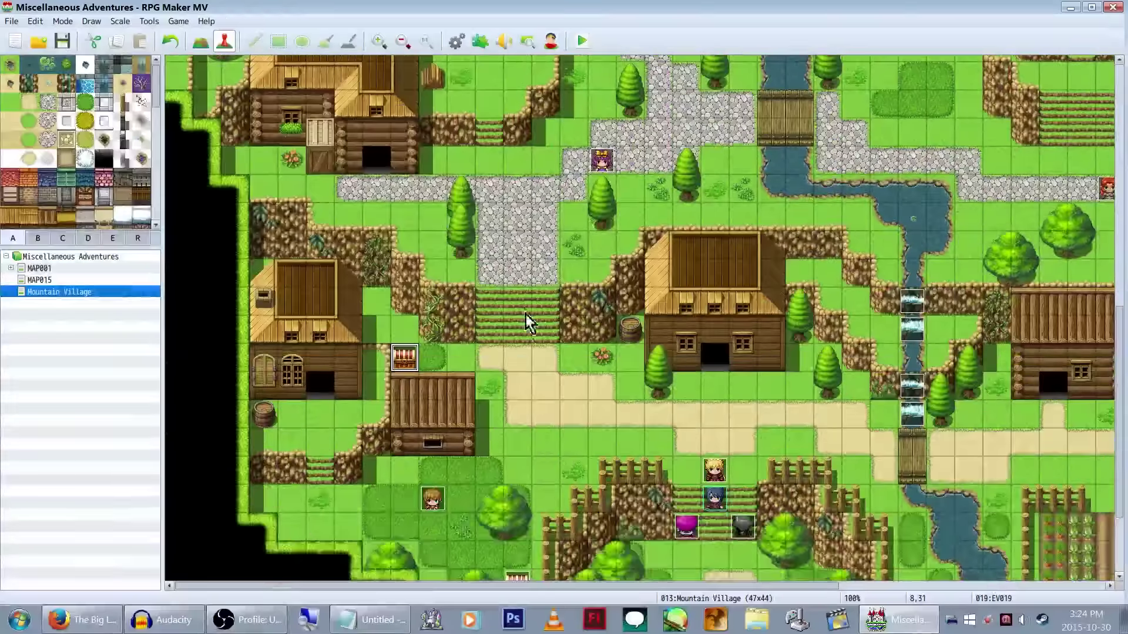
pyautogui.scroll(-3, 587, 352)
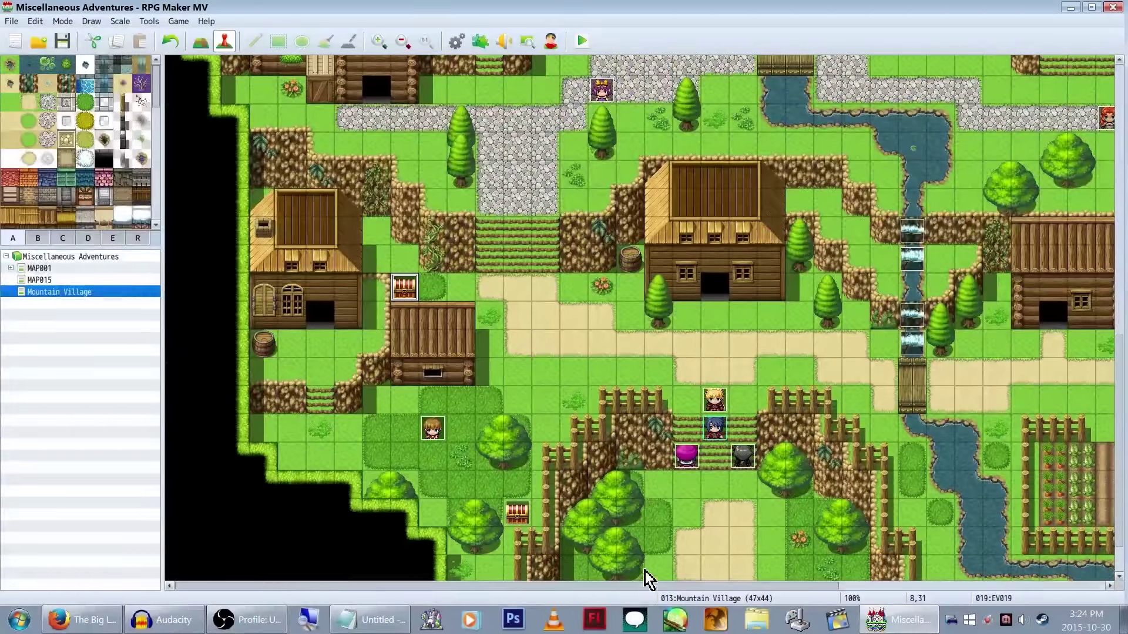
pyautogui.moveTo(649, 297); pyautogui.dragTo(859, 268, button='middle')
pyautogui.rightClick(858, 379)
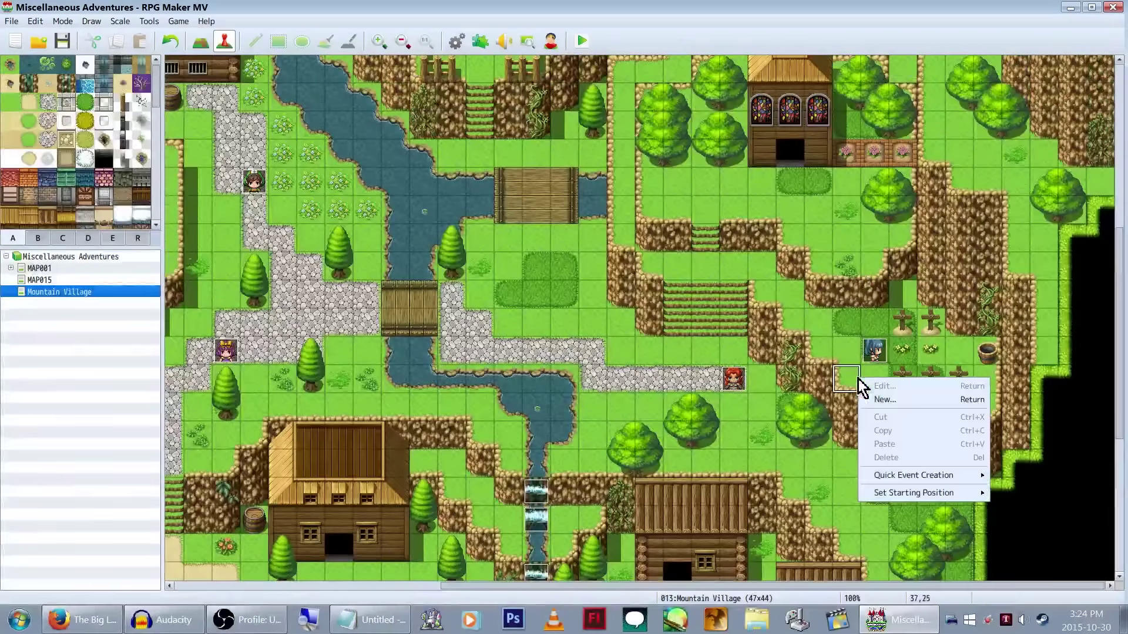
pyautogui.moveTo(900, 475)
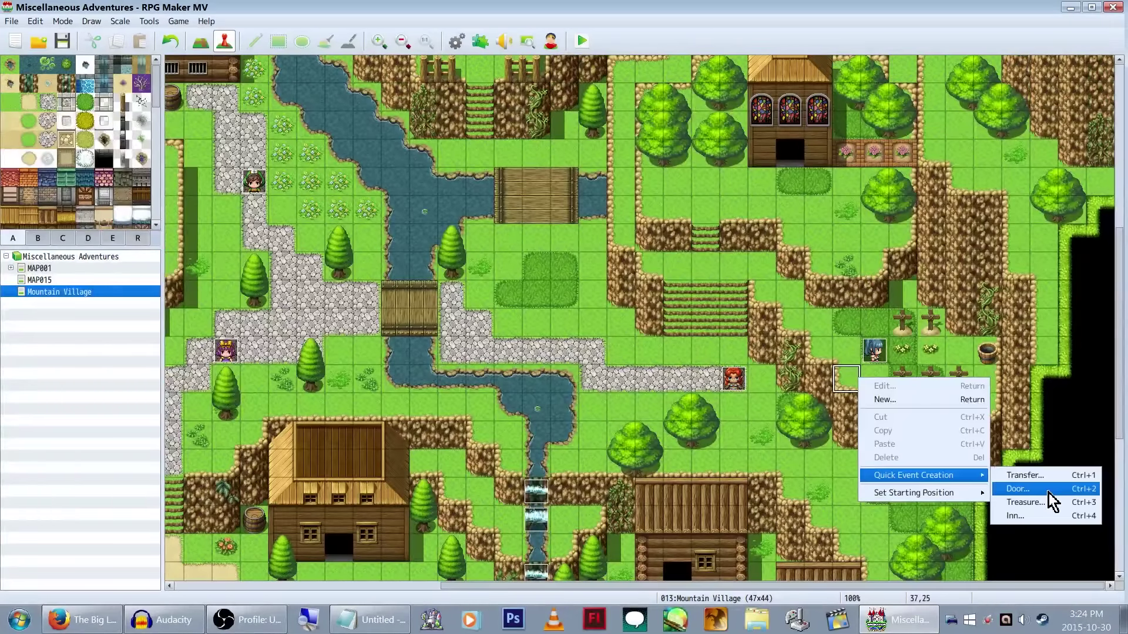
pyautogui.click(1025, 503)
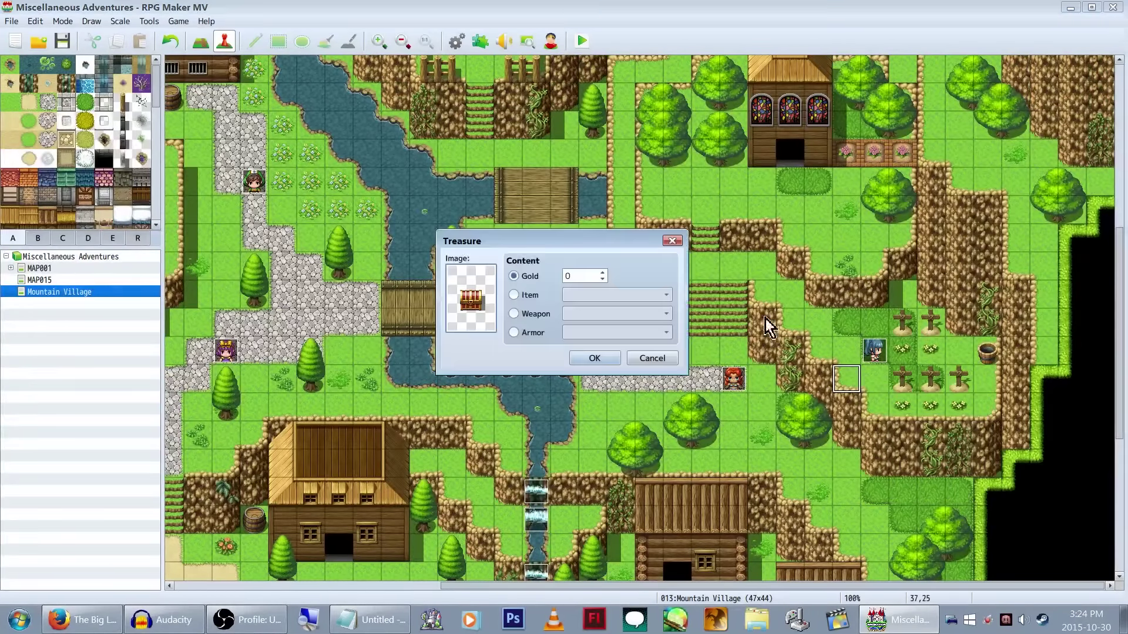
pyautogui.click(530, 295)
pyautogui.click(614, 294)
pyautogui.click(643, 347)
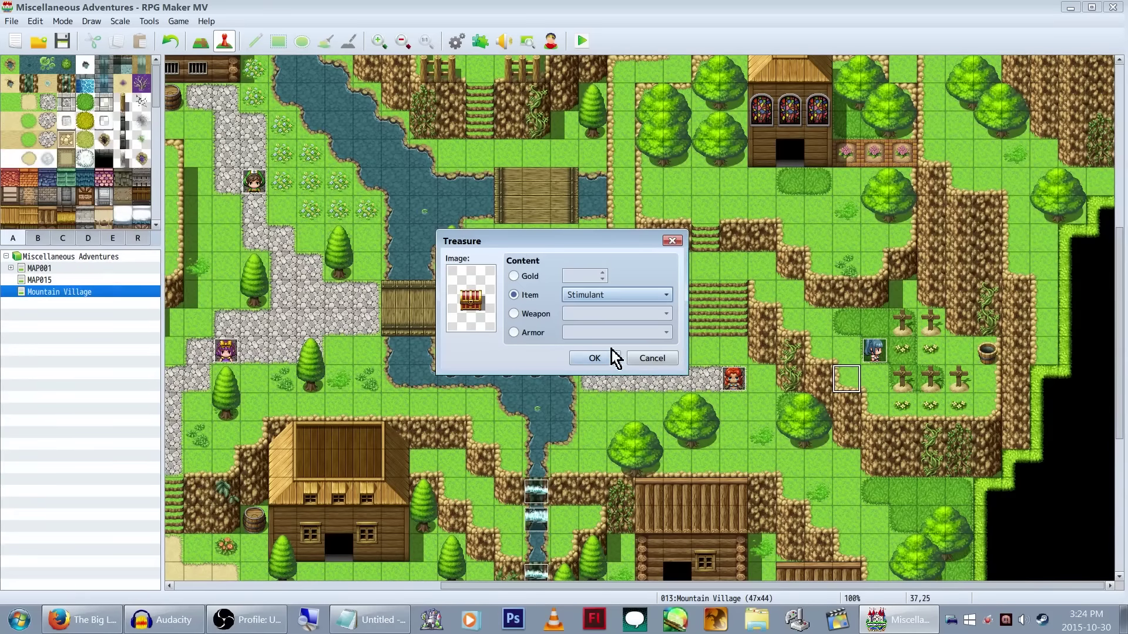
pyautogui.click(594, 358)
# Step: Scroll and pan around the map to find the next chest location
pyautogui.scroll(5, 605, 334)
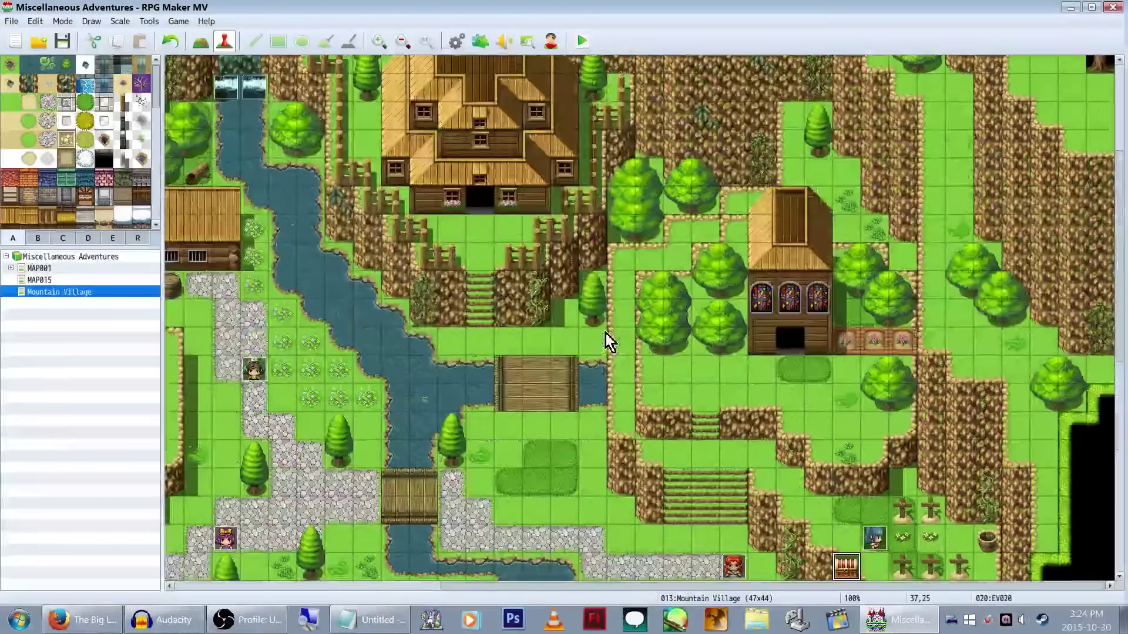
pyautogui.scroll(-10, 761, 519)
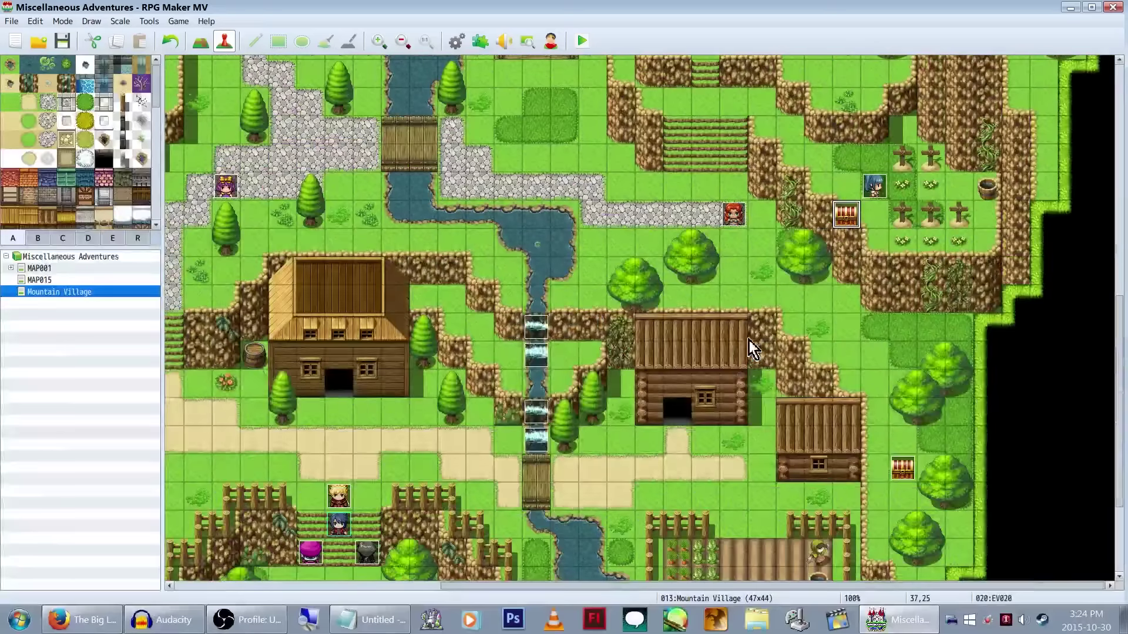
pyautogui.scroll(-3, 749, 340)
pyautogui.scroll(5, 764, 318)
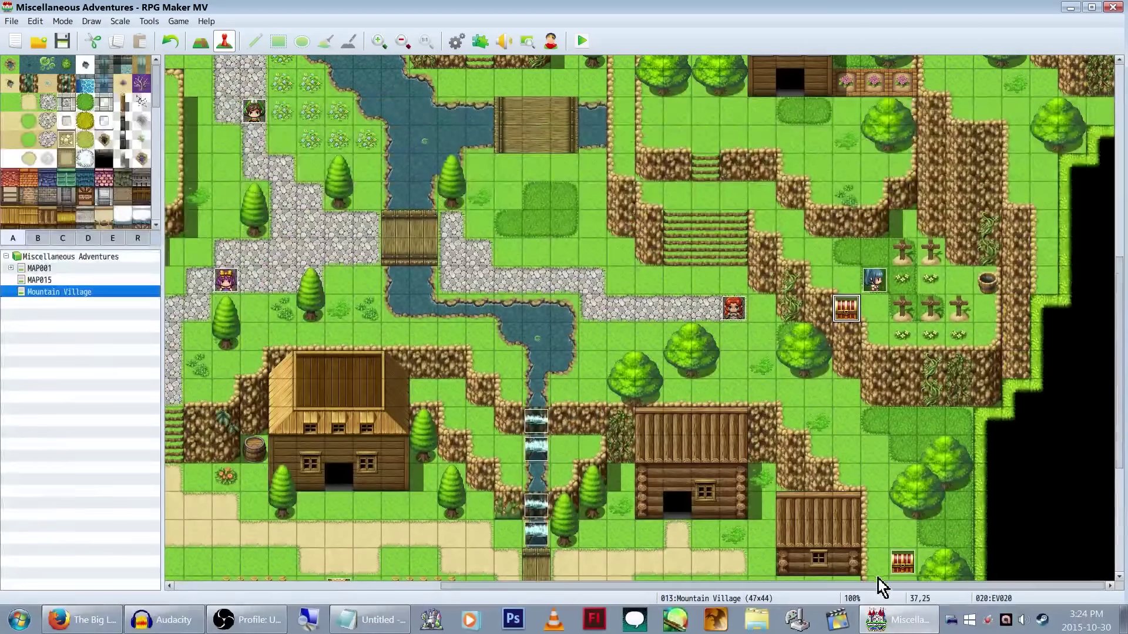
pyautogui.moveTo(869, 585); pyautogui.dragTo(642, 566)
pyautogui.scroll(8, 674, 390)
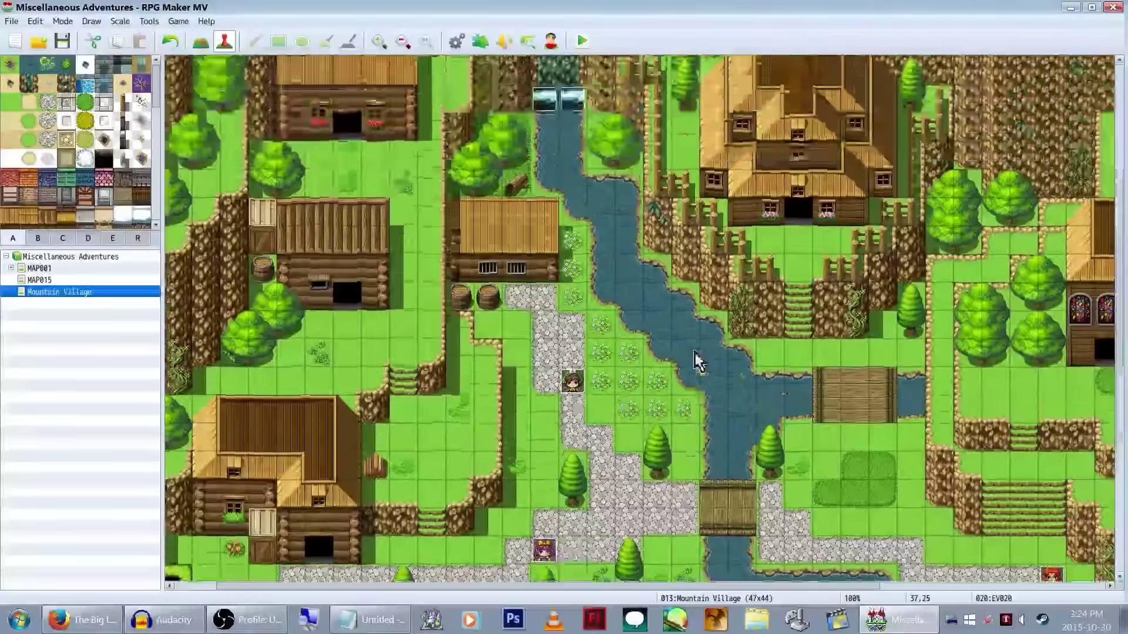
pyautogui.scroll(2, 696, 360)
# Step: Place a treasure chest holding Magic Water beside the riverside house
pyautogui.rightClick(570, 297)
pyautogui.click(549, 327)
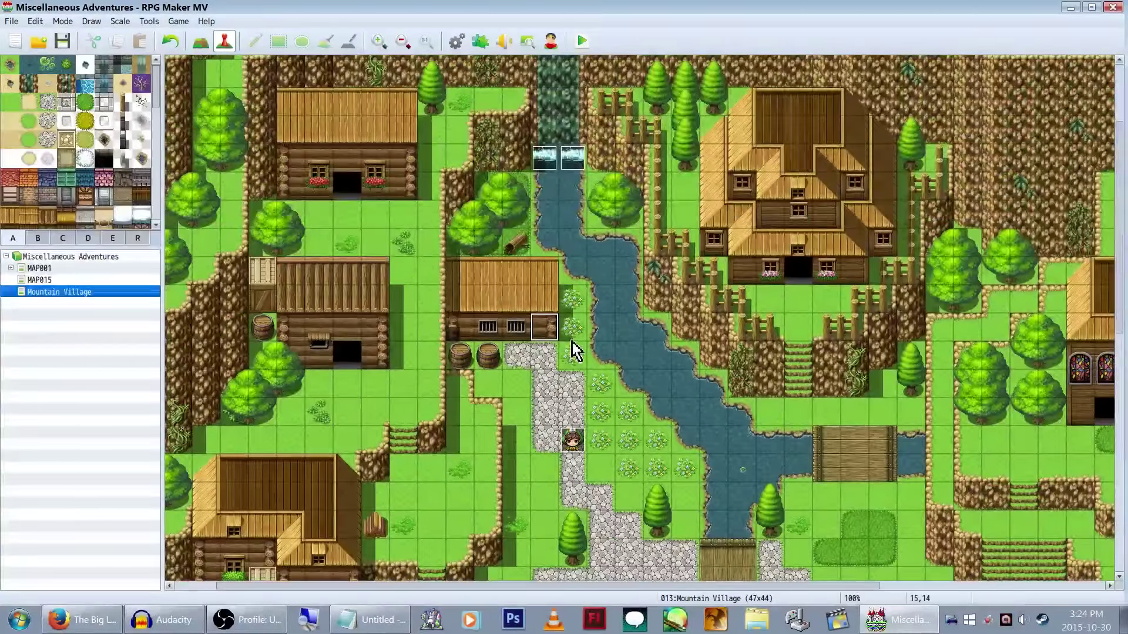
pyautogui.rightClick(573, 294)
pyautogui.press('Escape')
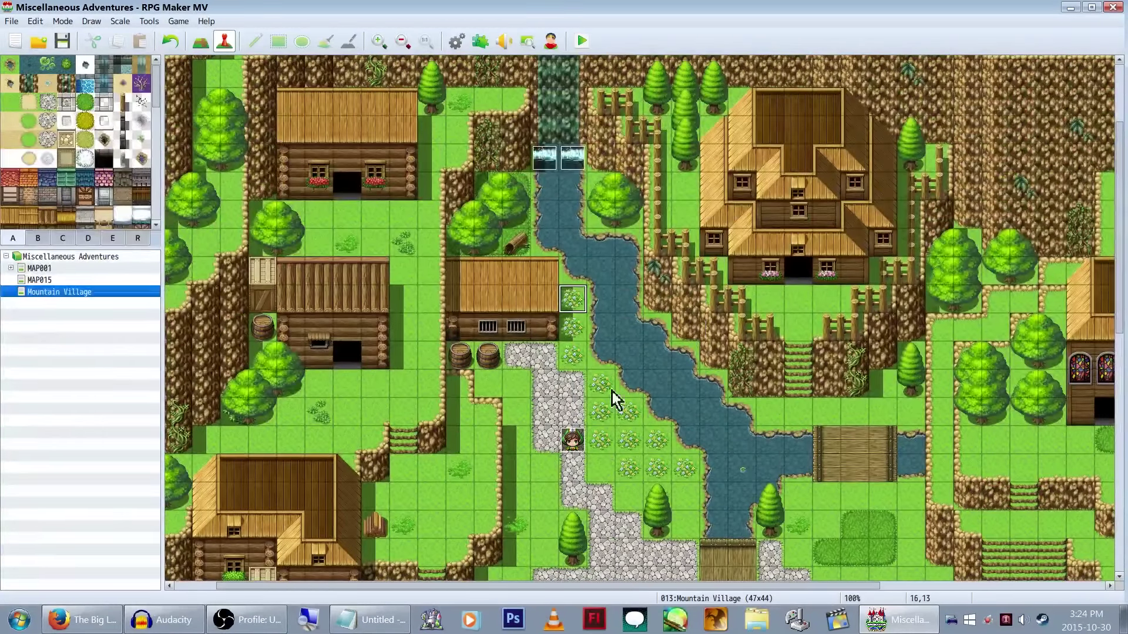
pyautogui.rightClick(573, 292)
pyautogui.press('Escape')
pyautogui.rightClick(574, 291)
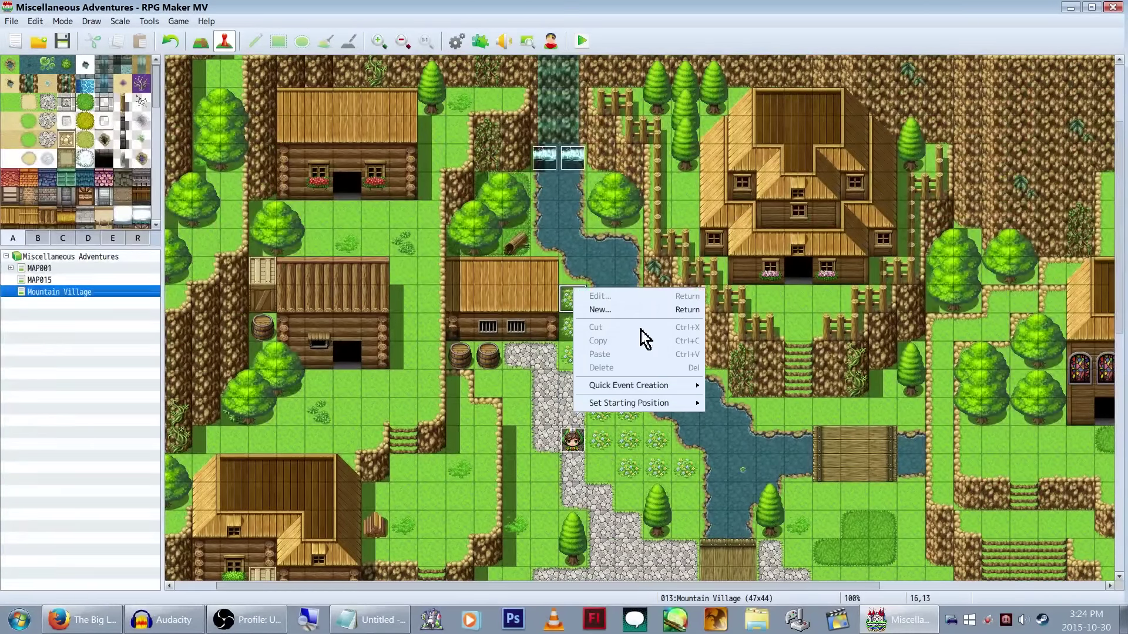
pyautogui.moveTo(676, 385)
pyautogui.click(759, 408)
pyautogui.click(531, 314)
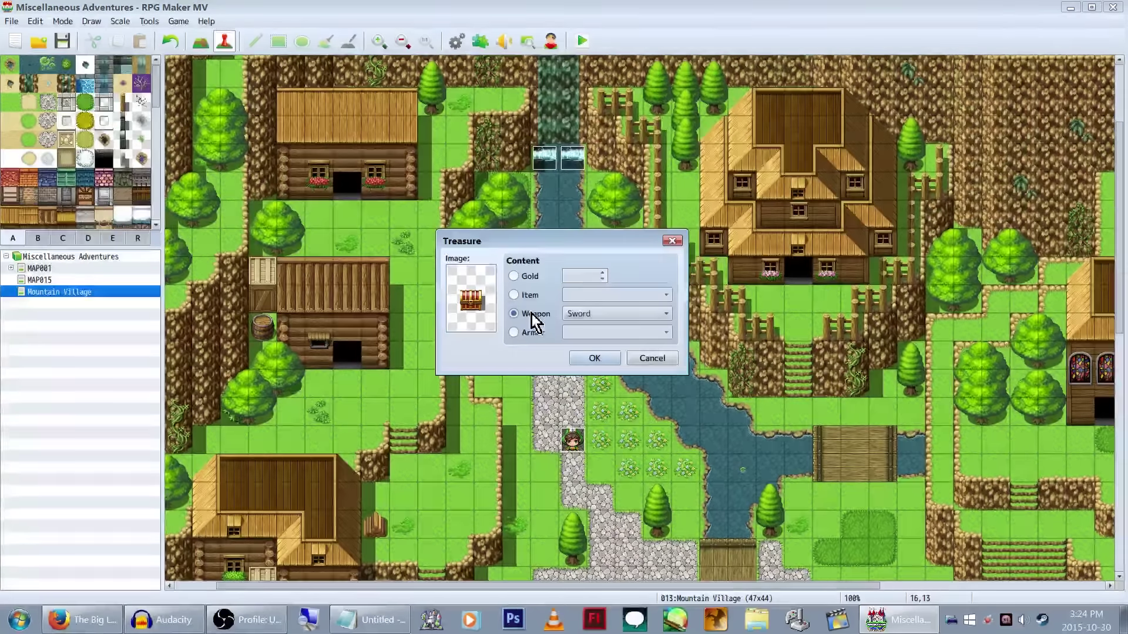
pyautogui.click(537, 332)
pyautogui.click(582, 295)
pyautogui.click(623, 294)
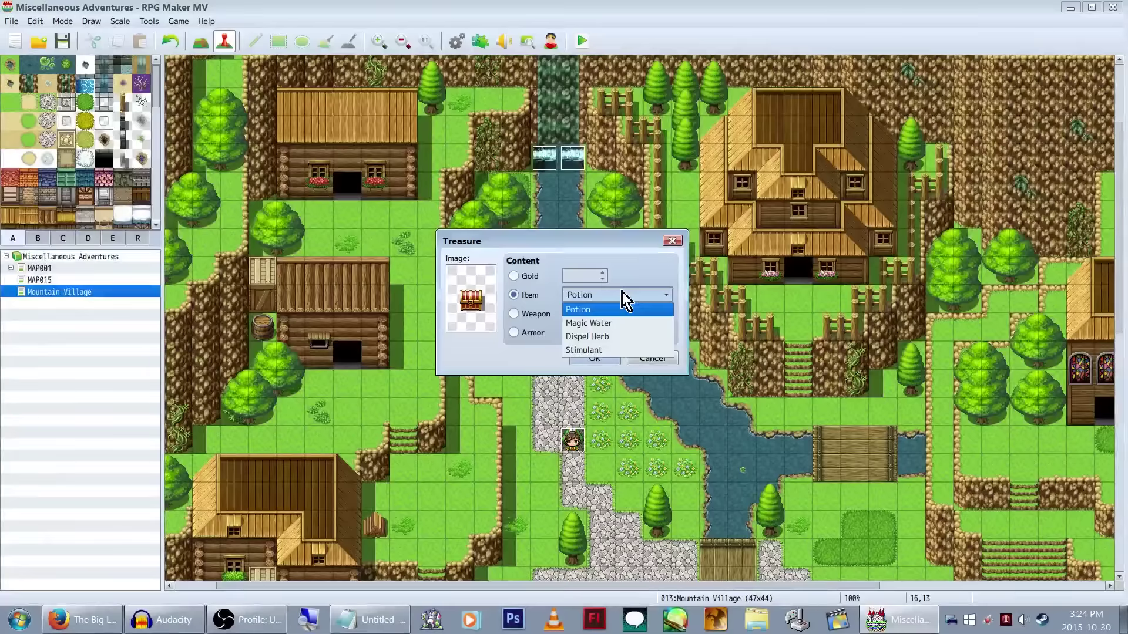
pyautogui.click(619, 321)
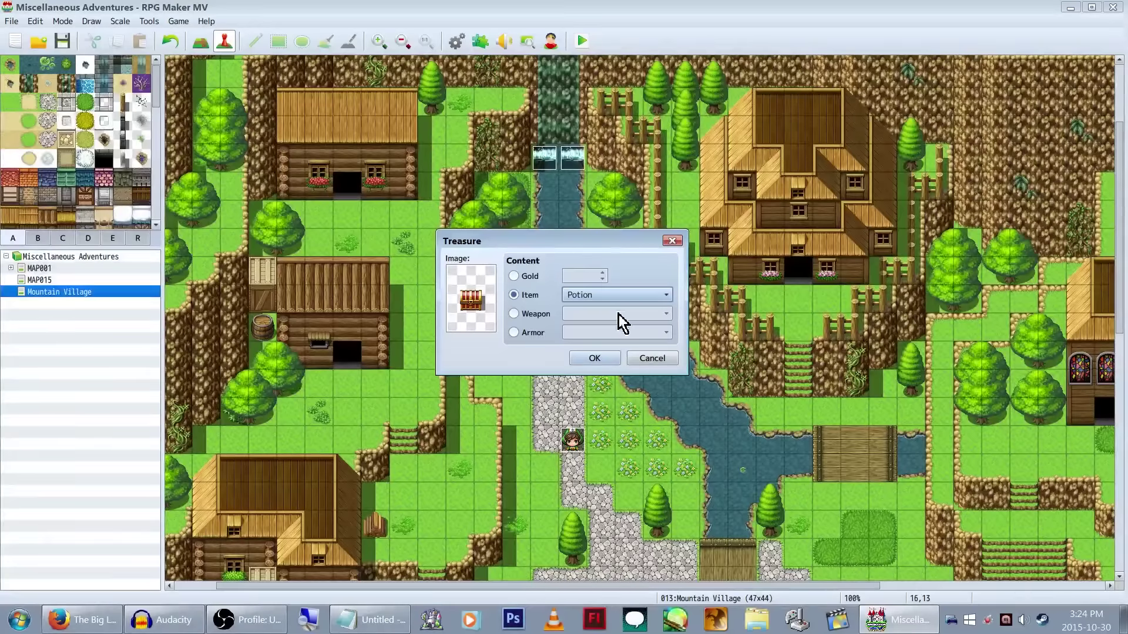
pyautogui.click(595, 359)
# Step: Place a weapon treasure chest on the tile beside the waterfall near the top of the map
pyautogui.scroll(1, 464, 268)
pyautogui.scroll(1, 464, 268)
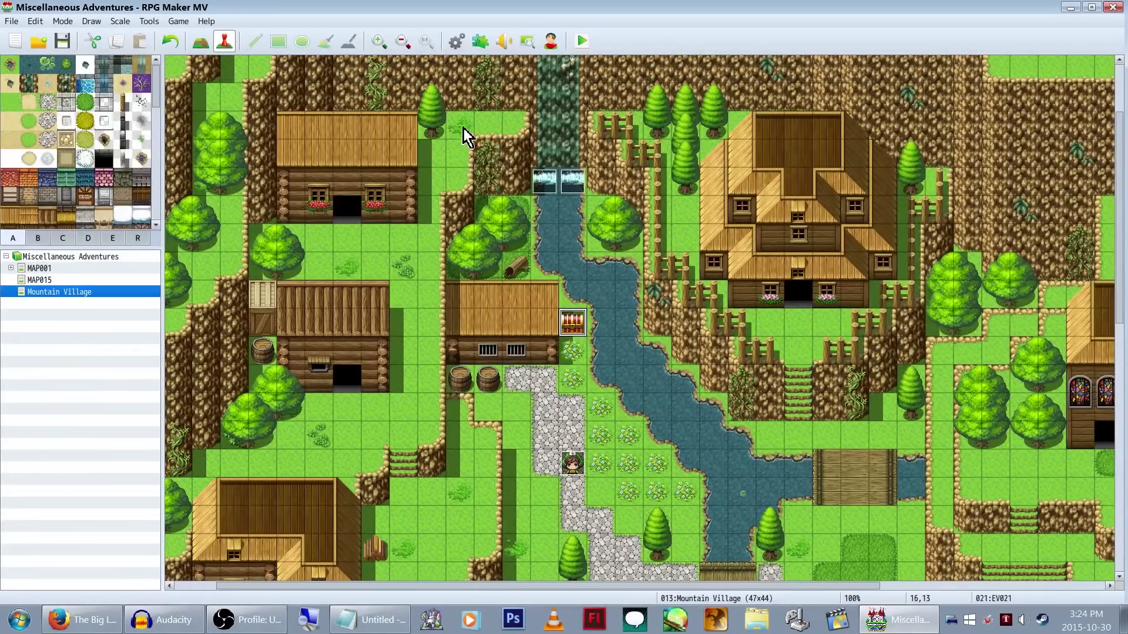
pyautogui.rightClick(519, 128)
pyautogui.moveTo(605, 226)
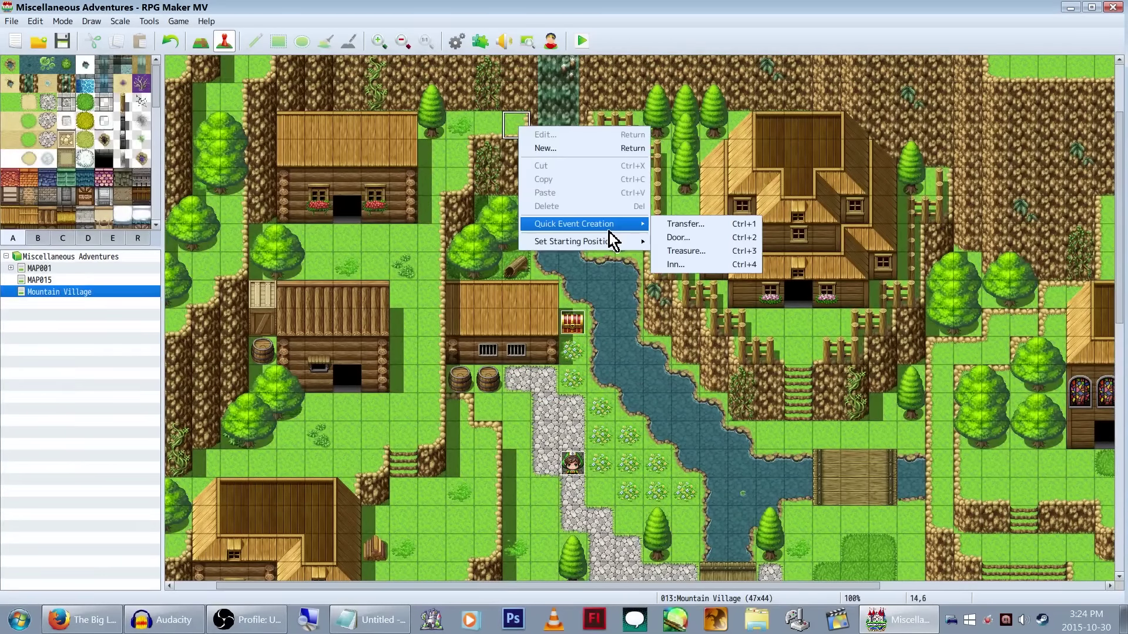
pyautogui.click(718, 253)
pyautogui.click(549, 334)
pyautogui.click(553, 323)
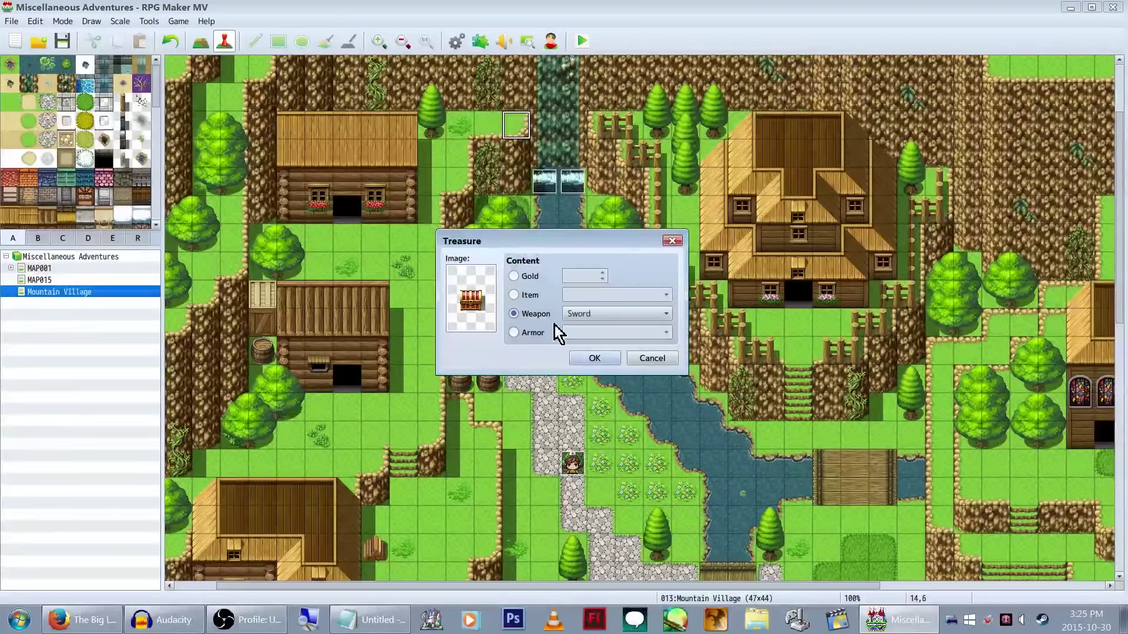
pyautogui.click(531, 334)
pyautogui.click(594, 358)
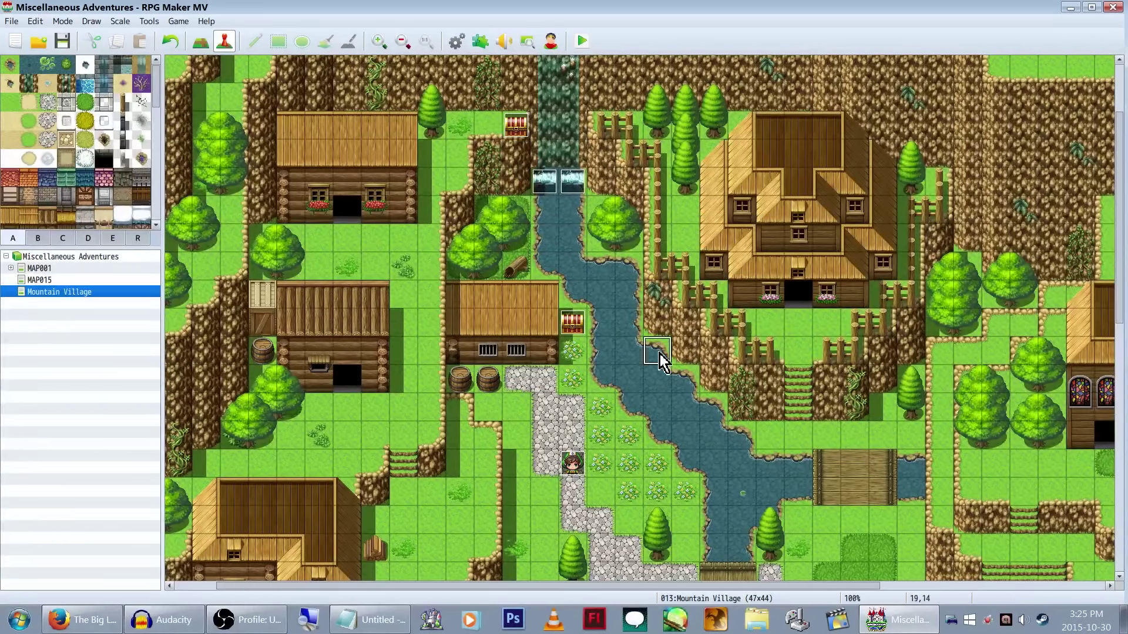
# Step: Scroll the map and try event options on a tile near the large house
pyautogui.scroll(-5, 661, 355)
pyautogui.scroll(8, 724, 307)
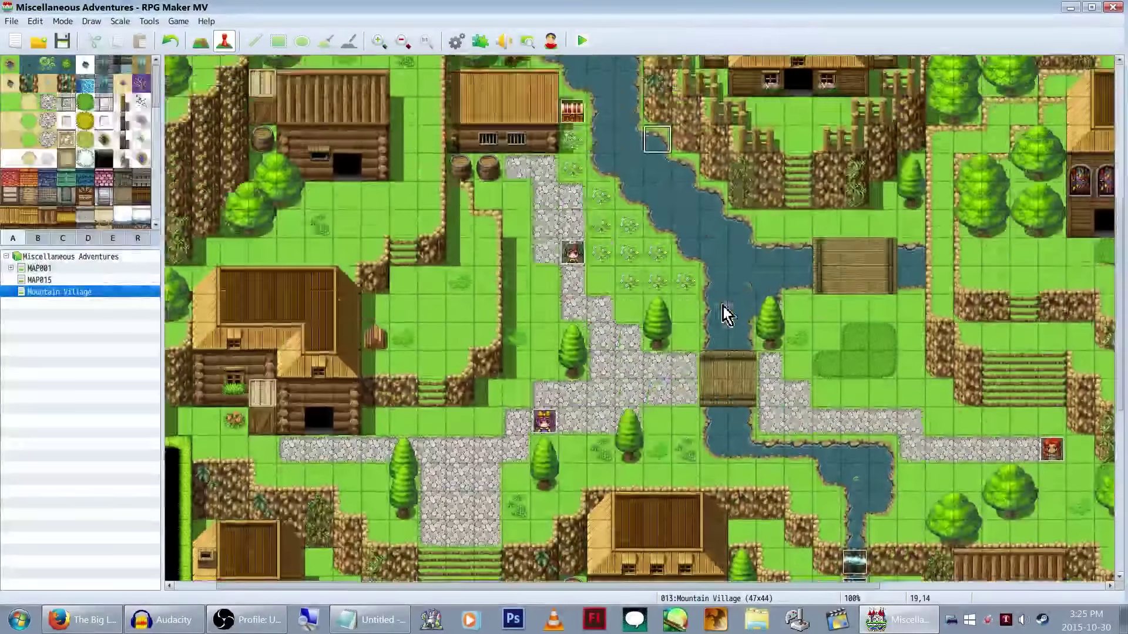
pyautogui.scroll(1, 729, 181)
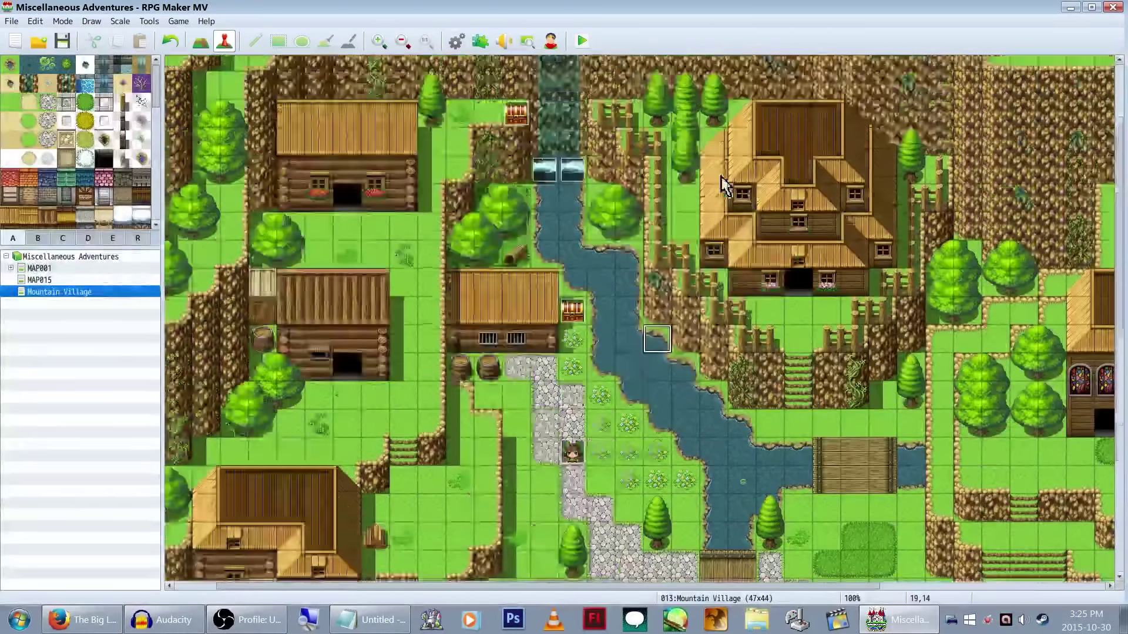
pyautogui.scroll(-7, 712, 222)
pyautogui.scroll(6, 712, 222)
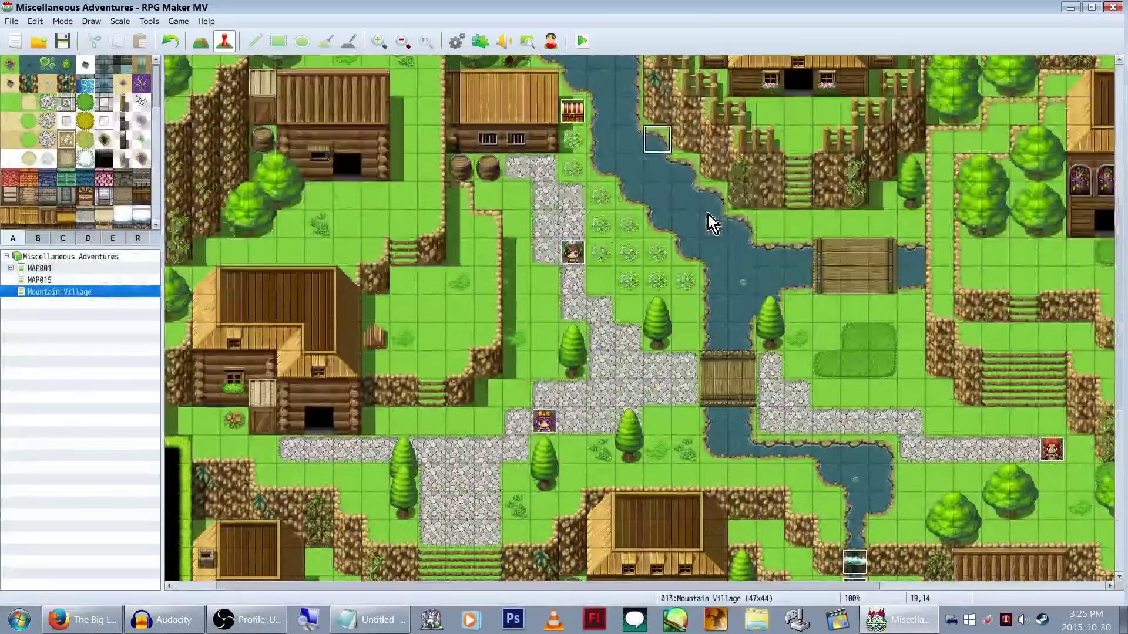
pyautogui.scroll(-8, 652, 294)
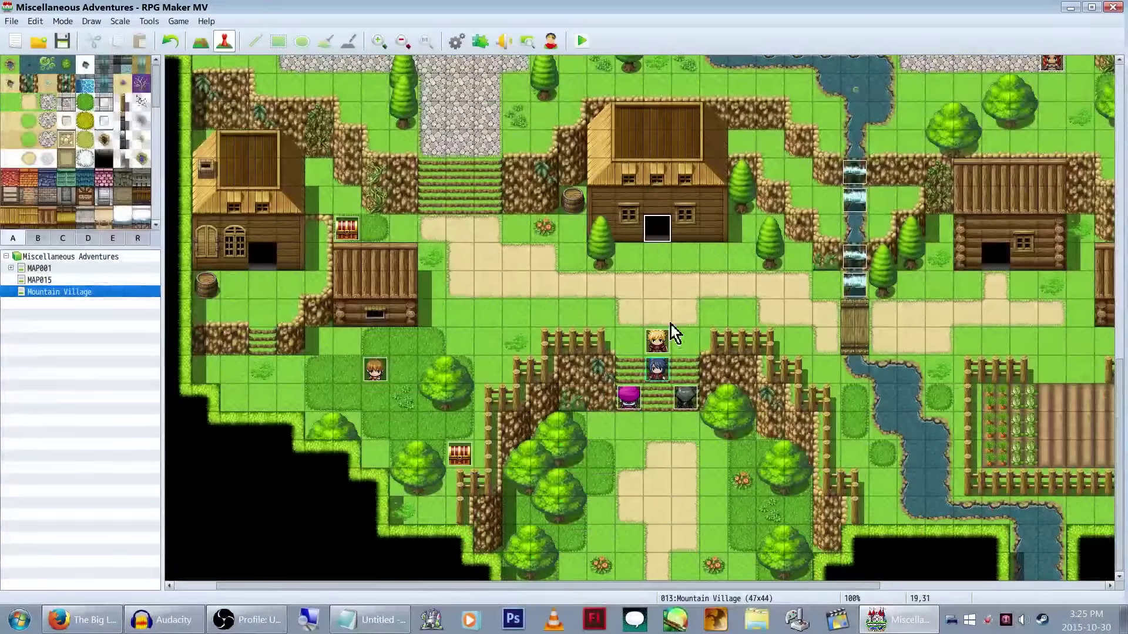
pyautogui.scroll(6, 671, 324)
pyautogui.scroll(4, 775, 317)
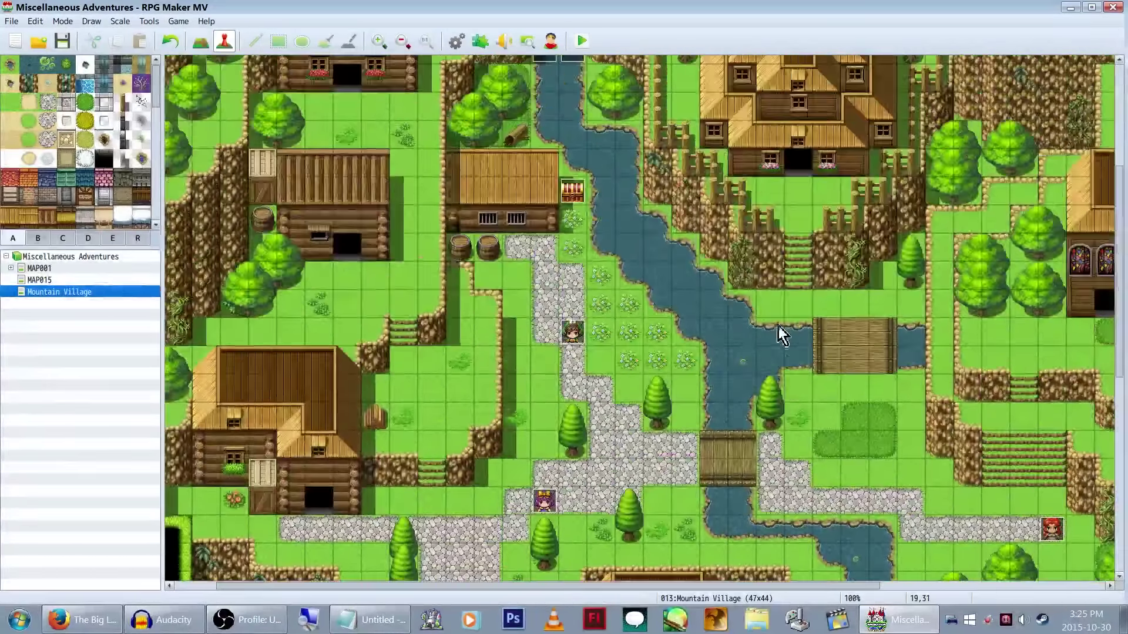
pyautogui.rightClick(816, 318)
pyautogui.click(754, 278)
# Step: Place a blank event marker at the large riverside house's doorway
pyautogui.scroll(-3, 809, 316)
pyautogui.rightClick(807, 316)
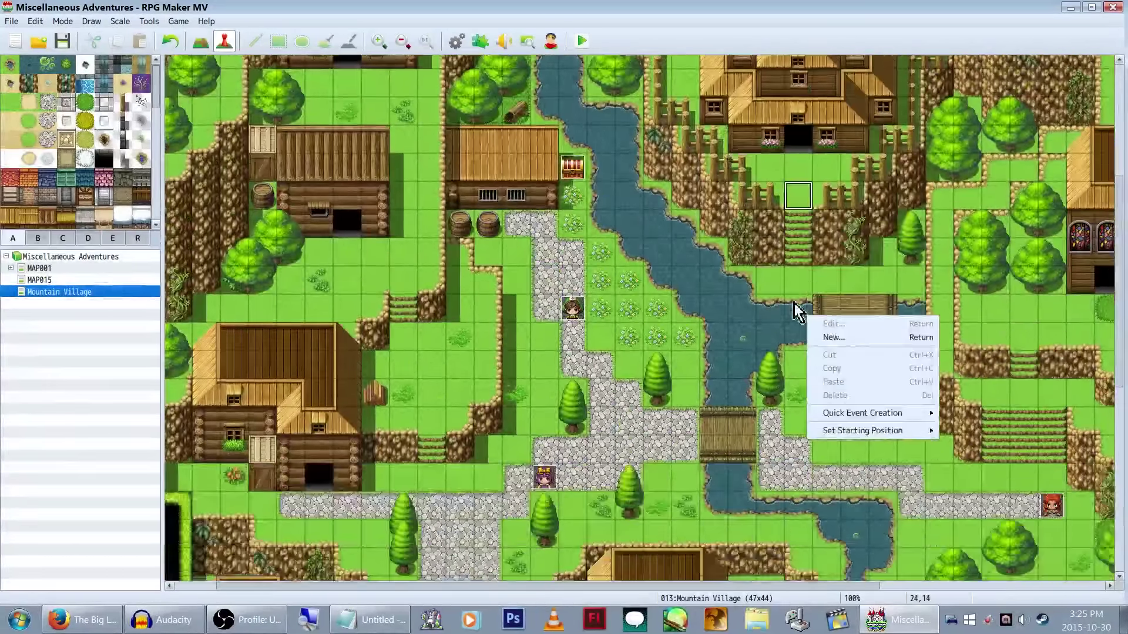
pyautogui.scroll(3, 794, 302)
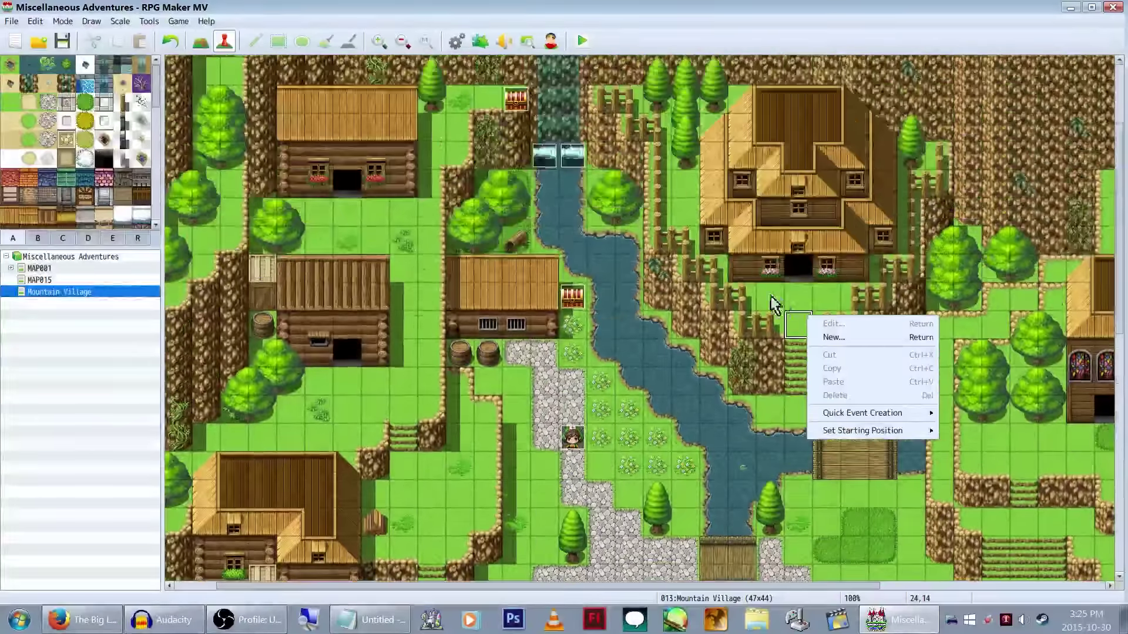
pyautogui.click(796, 299)
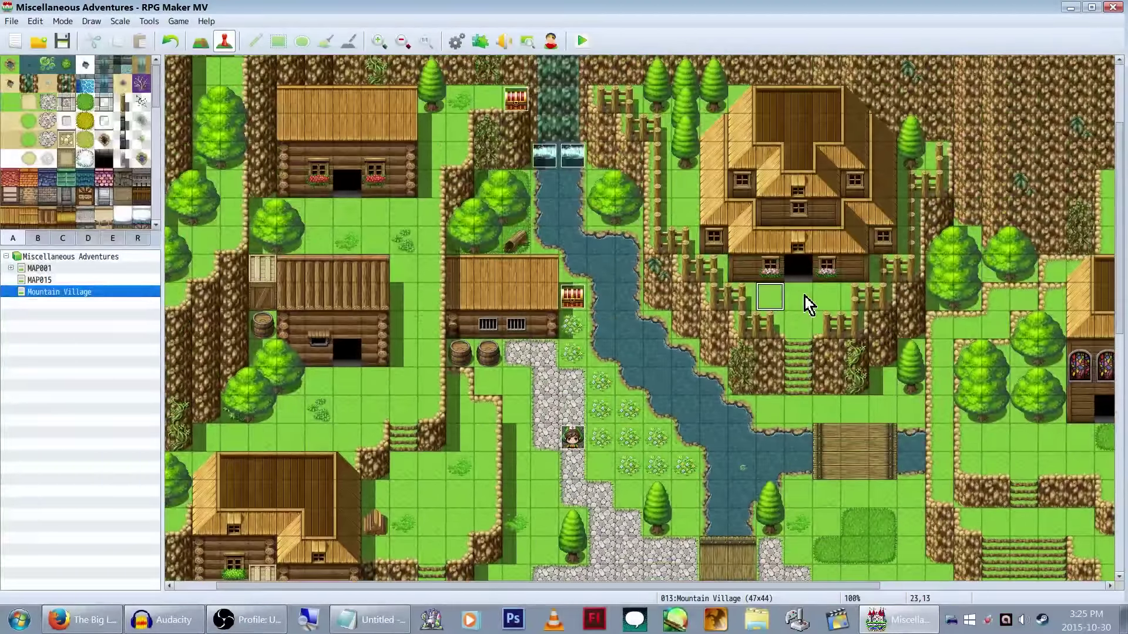
pyautogui.rightClick(799, 266)
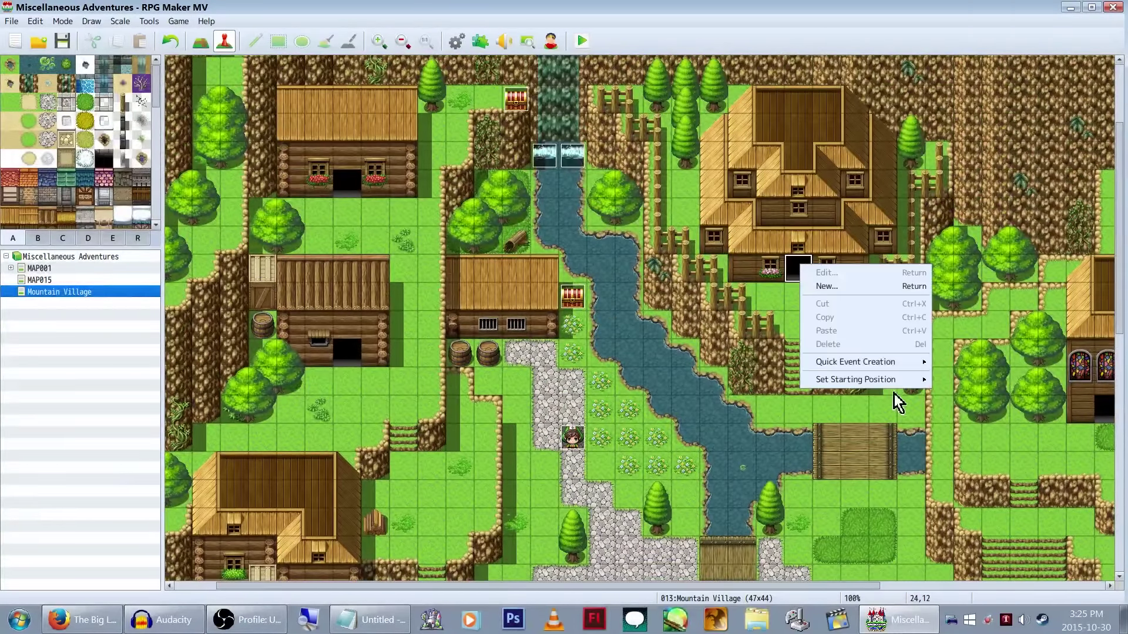
pyautogui.moveTo(894, 379)
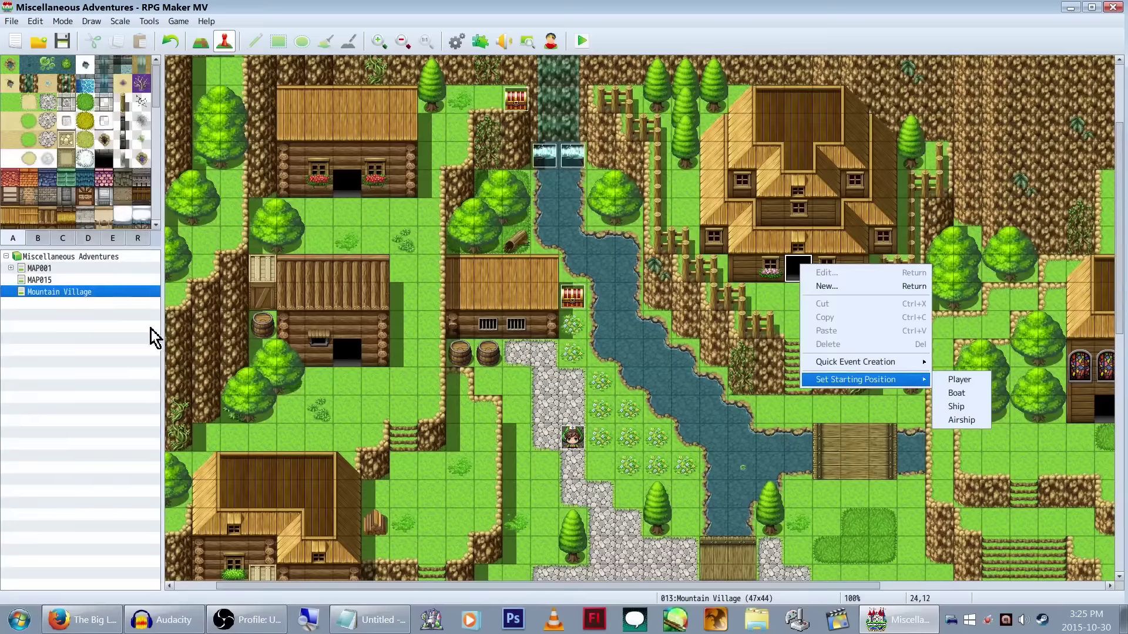
pyautogui.rightClick(136, 293)
# Step: Edit the Mountain Village map properties and change its name to Lag Village
pyautogui.rightClick(75, 293)
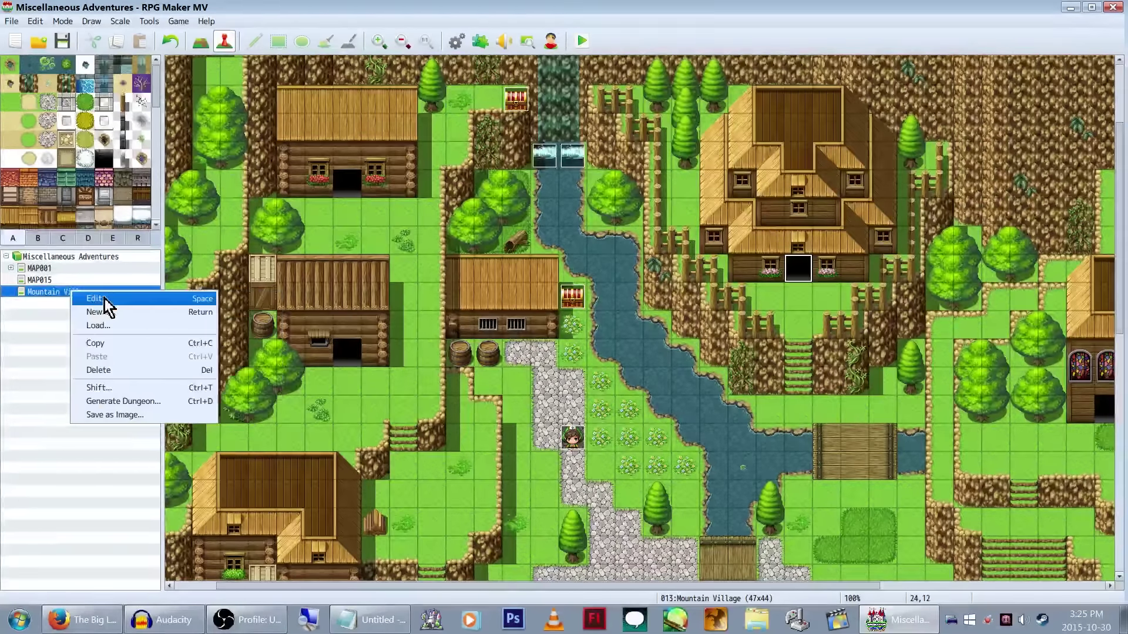
pyautogui.click(105, 300)
pyautogui.write('K')
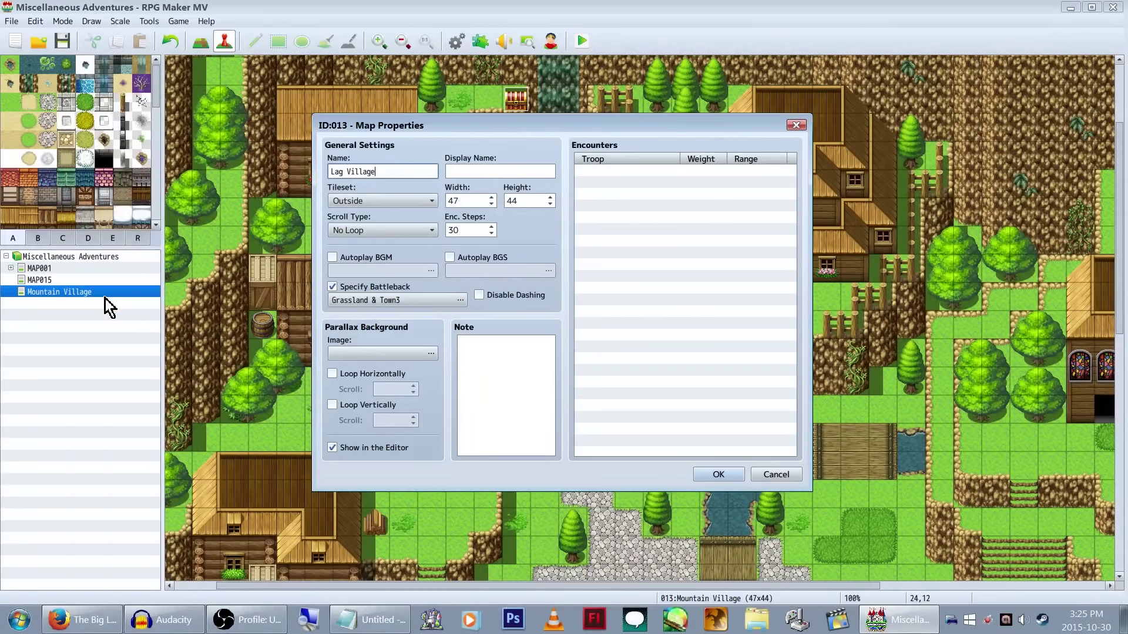
pyautogui.press('Return')
# Step: Open the Sample Maps dialog from the Lag Village map's options
pyautogui.rightClick(90, 292)
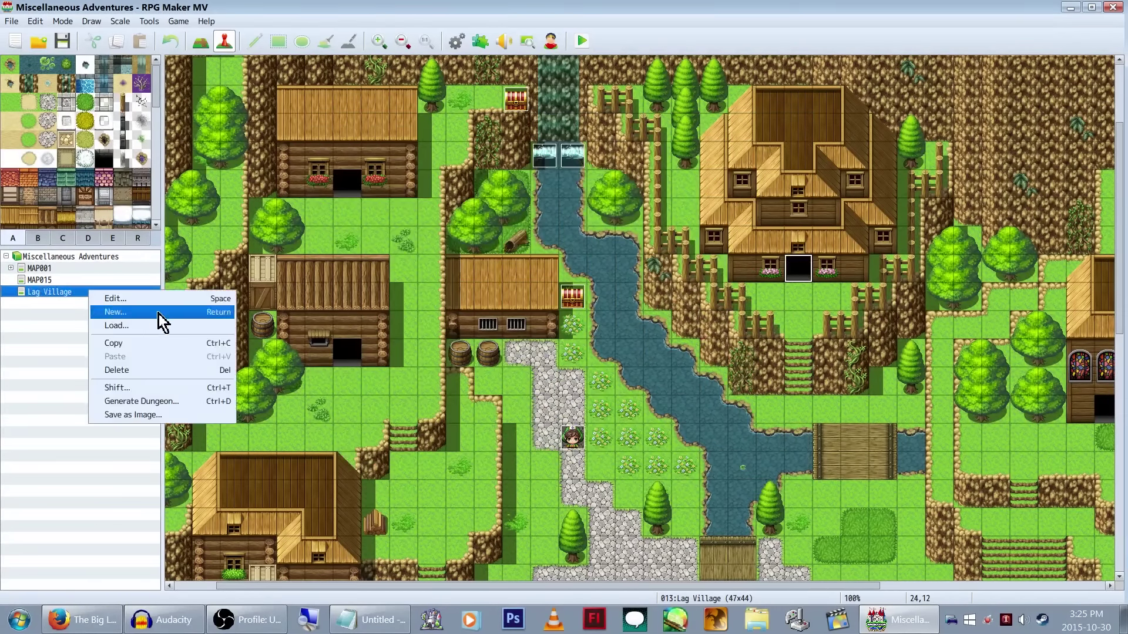
pyautogui.click(109, 344)
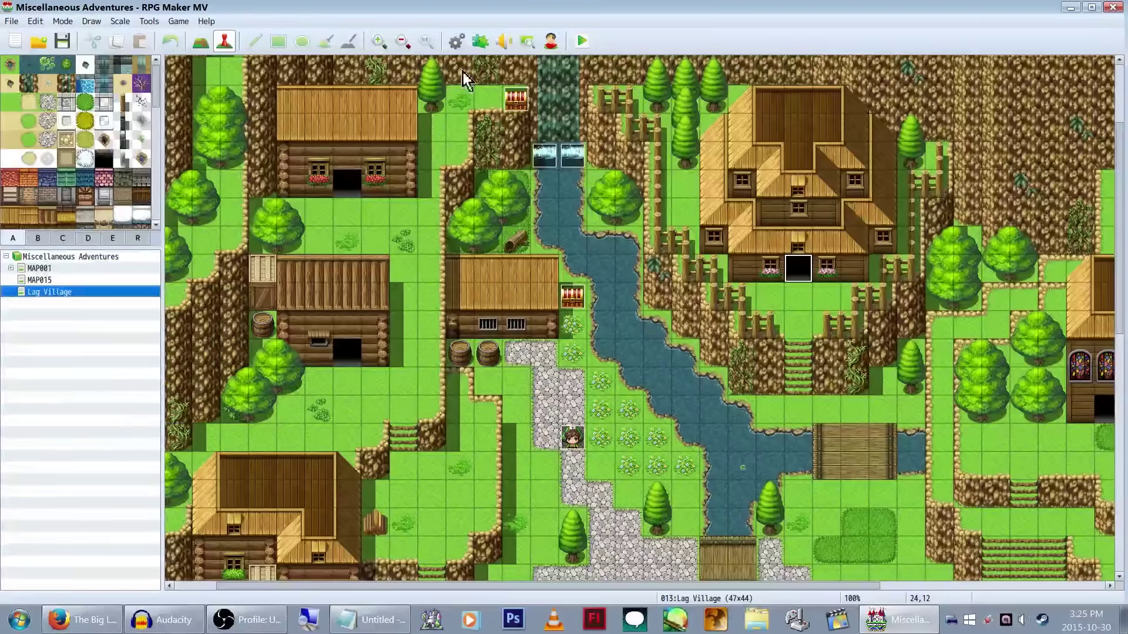
pyautogui.click(504, 41)
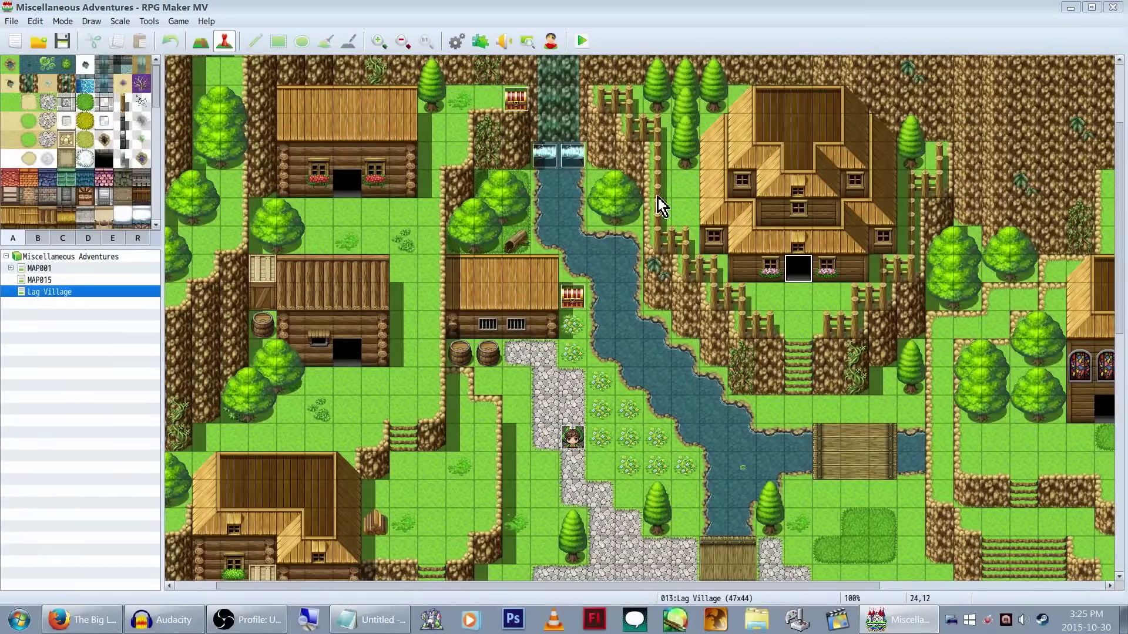
pyautogui.click(623, 212)
pyautogui.click(659, 154)
pyautogui.click(108, 282)
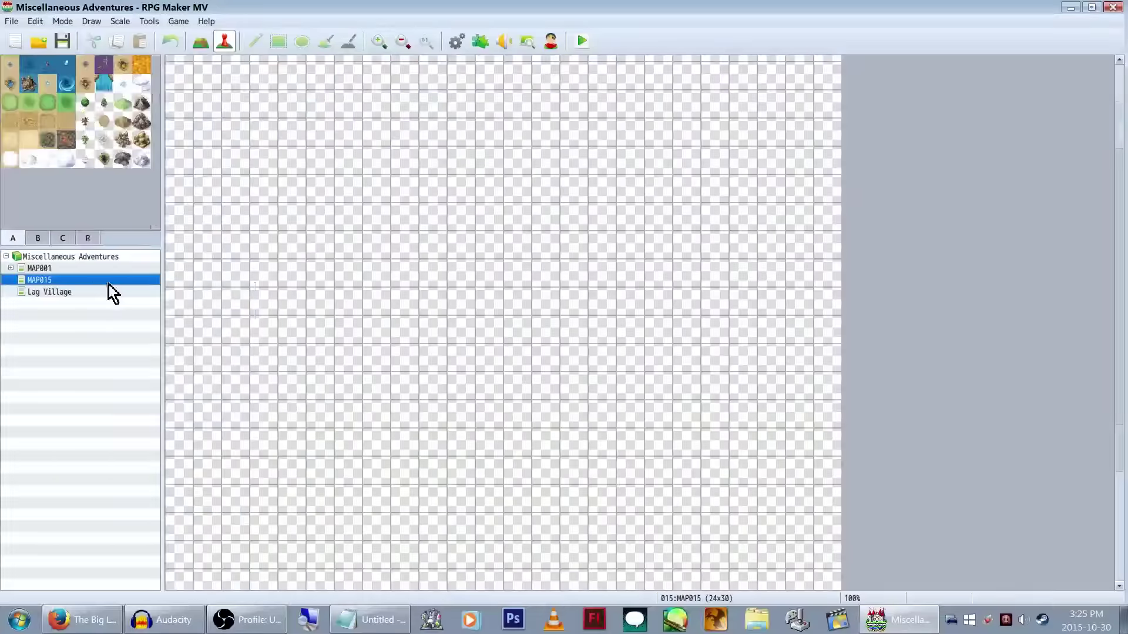
pyautogui.rightClick(98, 290)
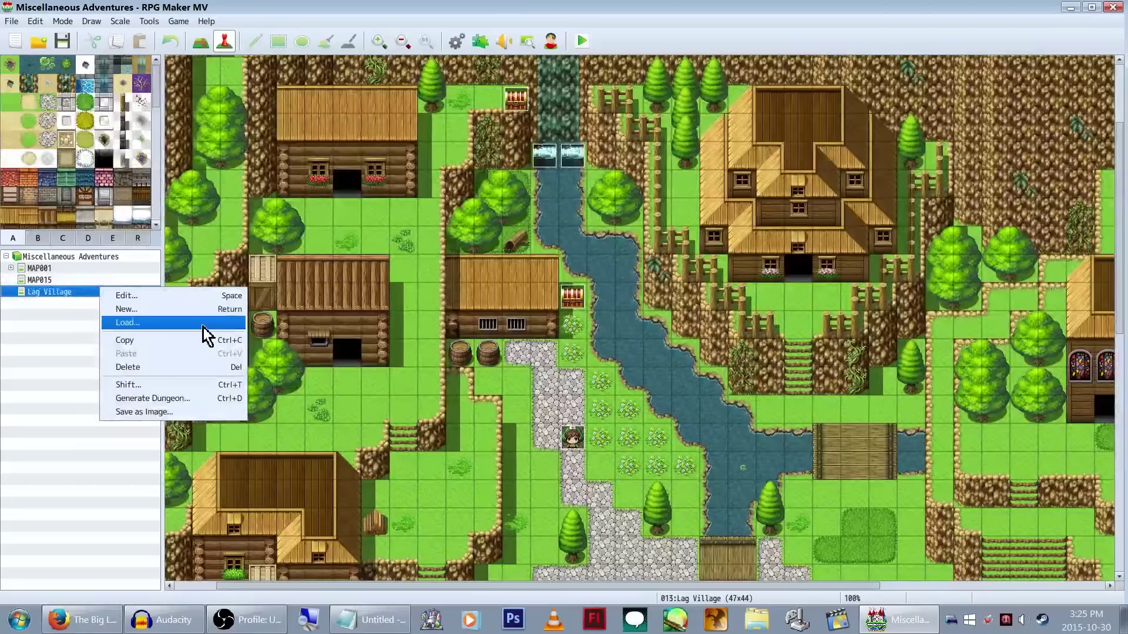
pyautogui.click(203, 324)
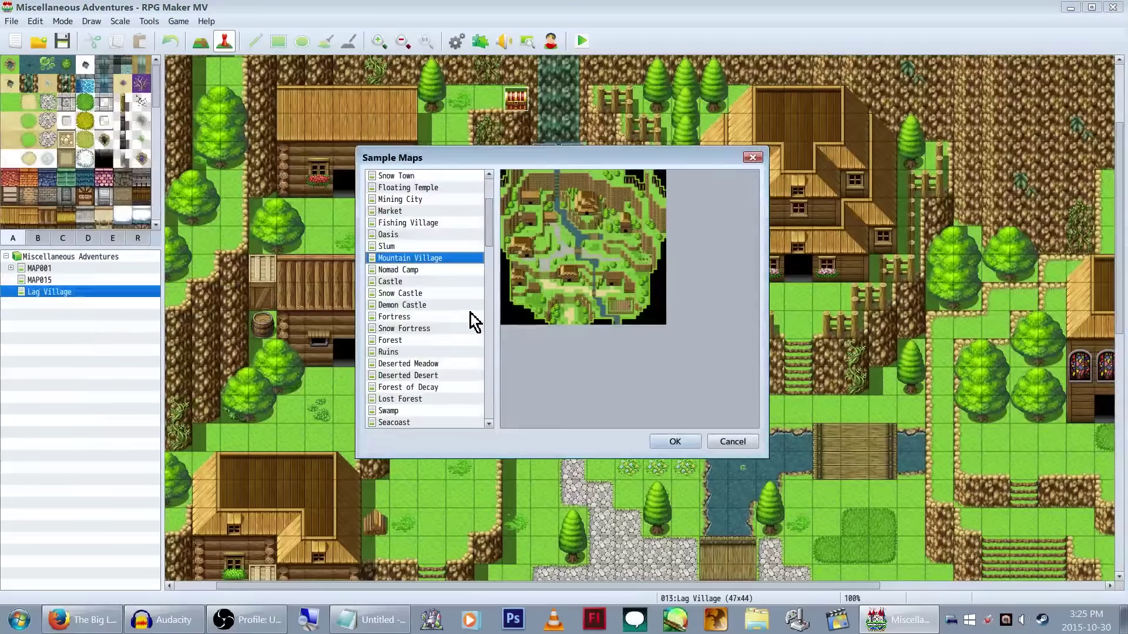
# Step: Open the sample map loader from Lag Village and preview the House 1 and House 2 samples
pyautogui.scroll(-1, 473, 322)
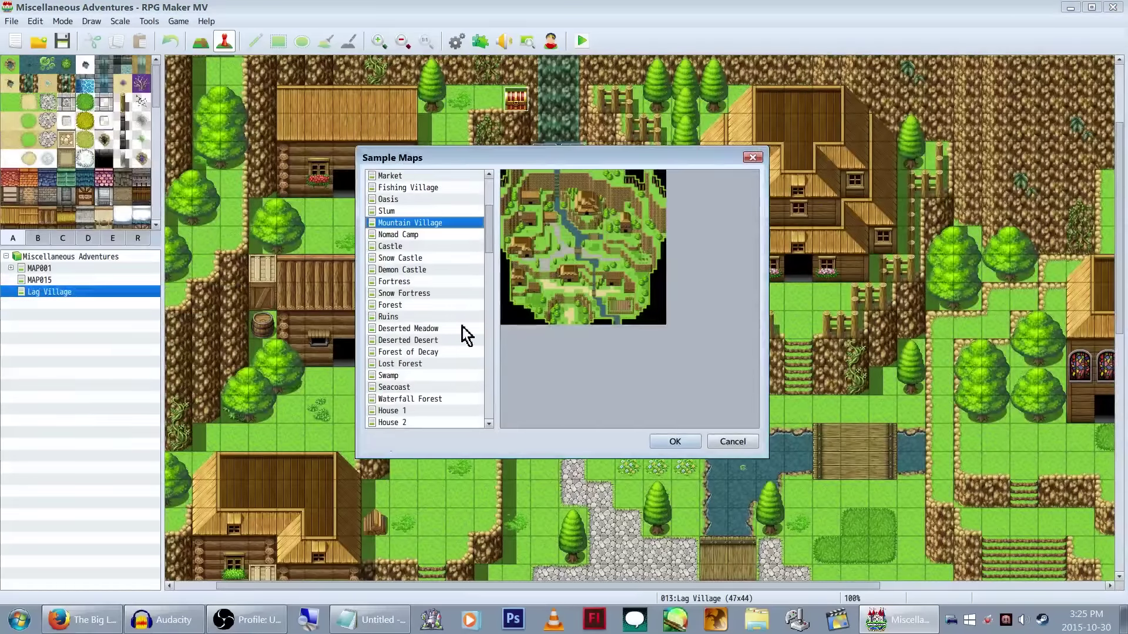
pyautogui.click(300, 624)
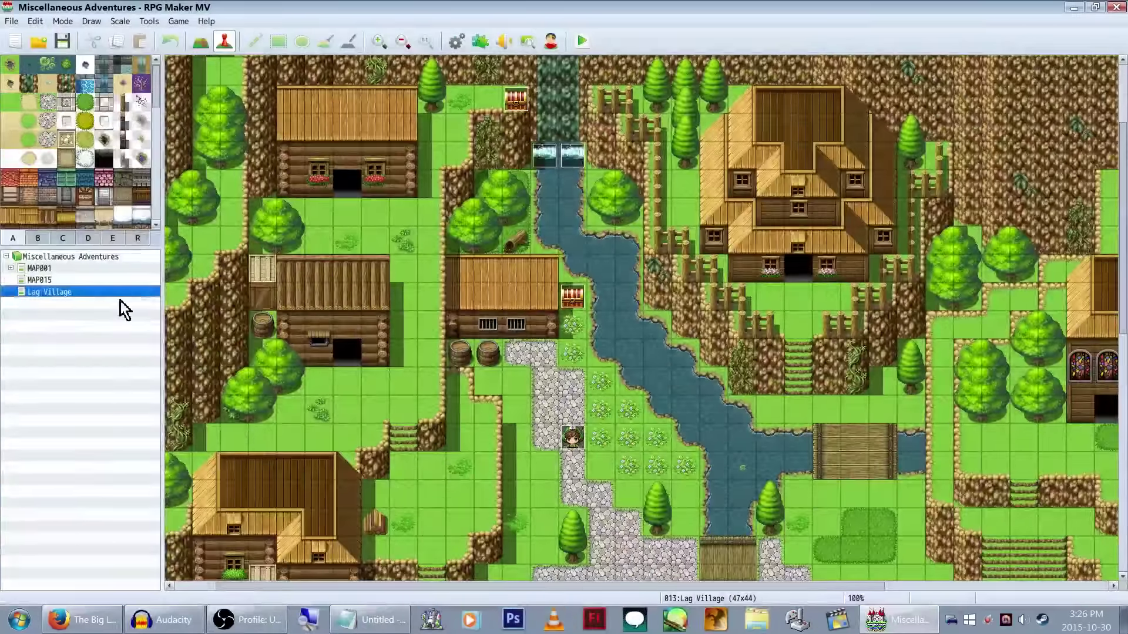
pyautogui.rightClick(120, 301)
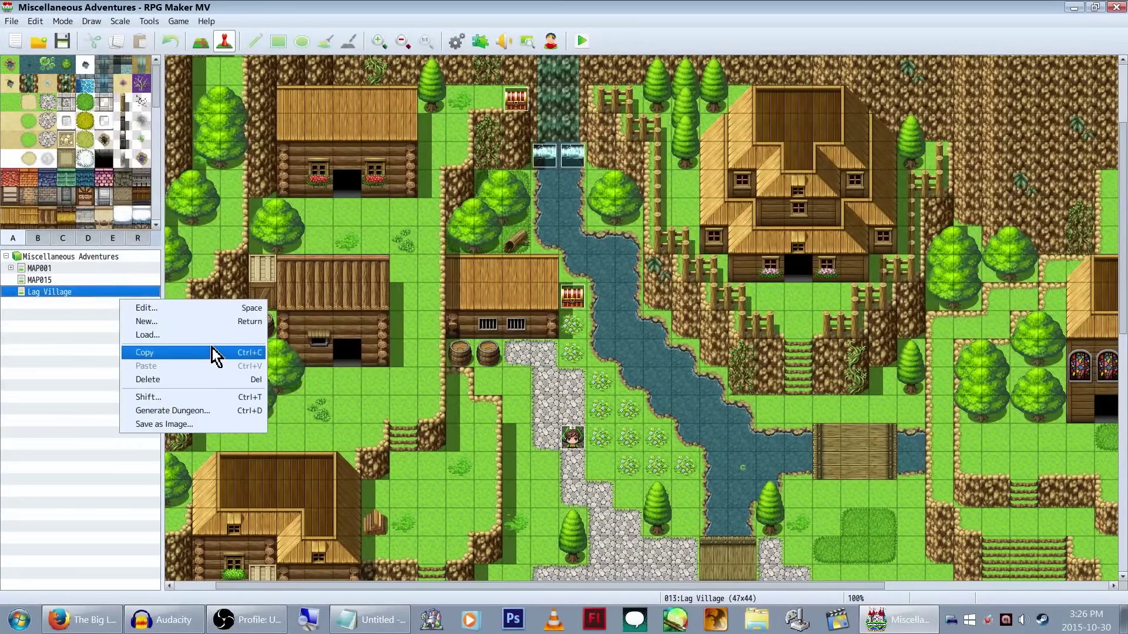
pyautogui.click(147, 334)
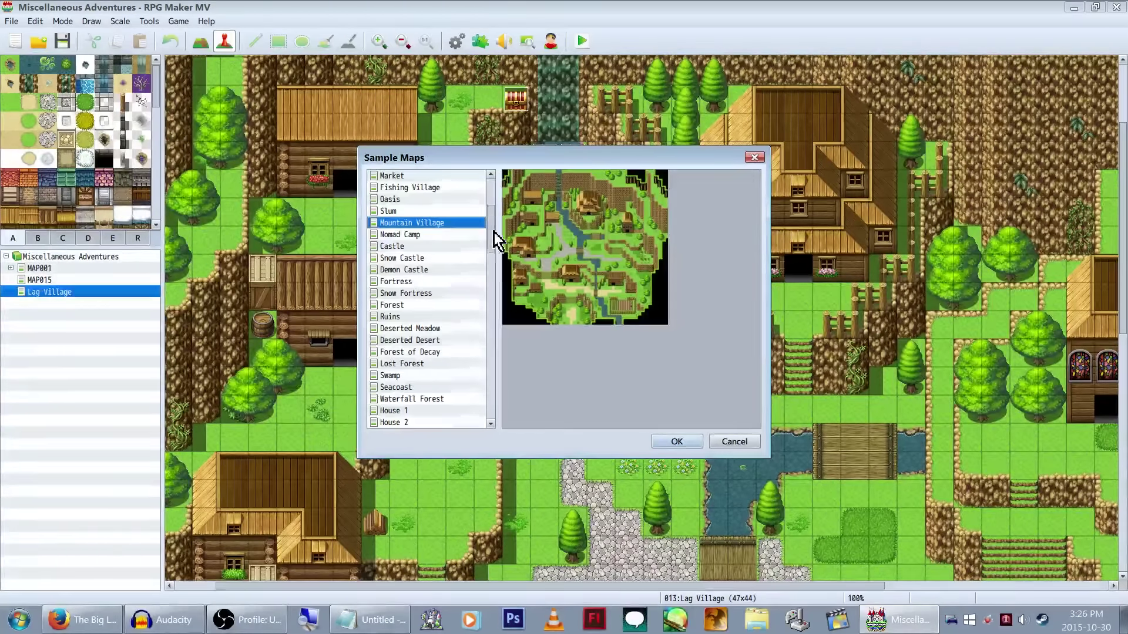
pyautogui.scroll(-4, 498, 265)
pyautogui.click(470, 272)
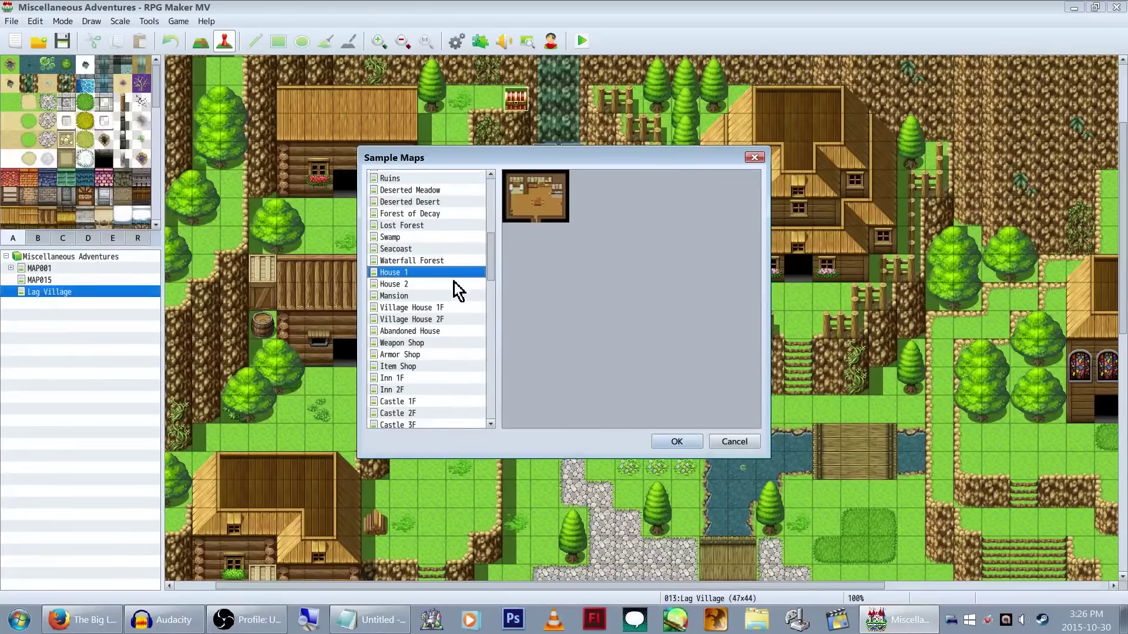
pyautogui.click(454, 283)
pyautogui.press('Up')
# Step: Preview the Village House 1F/2F, Garage, Hotel 1F and Item Shop sample maps
pyautogui.scroll(-1, 493, 257)
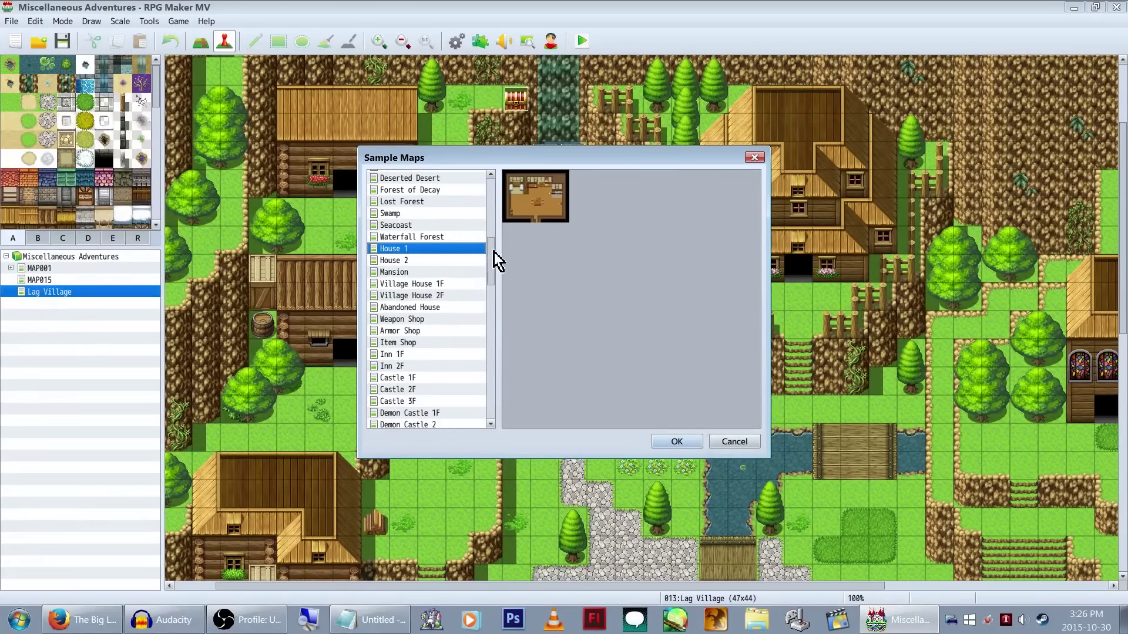
pyautogui.click(459, 284)
pyautogui.click(460, 296)
pyautogui.scroll(-4, 482, 283)
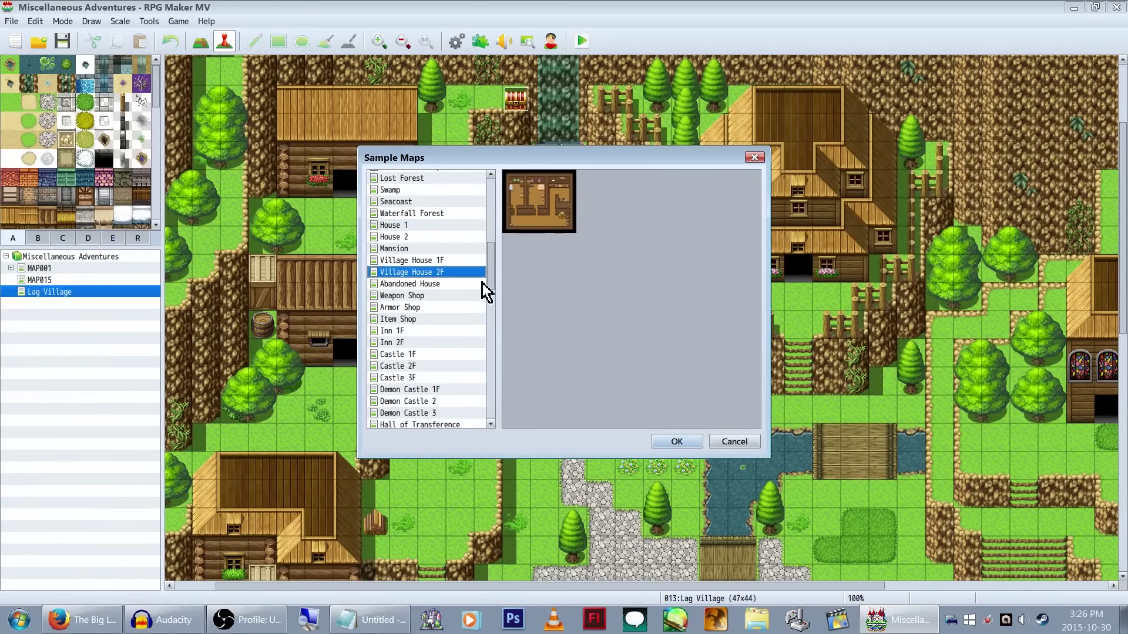
pyautogui.moveTo(490, 283); pyautogui.dragTo(493, 413)
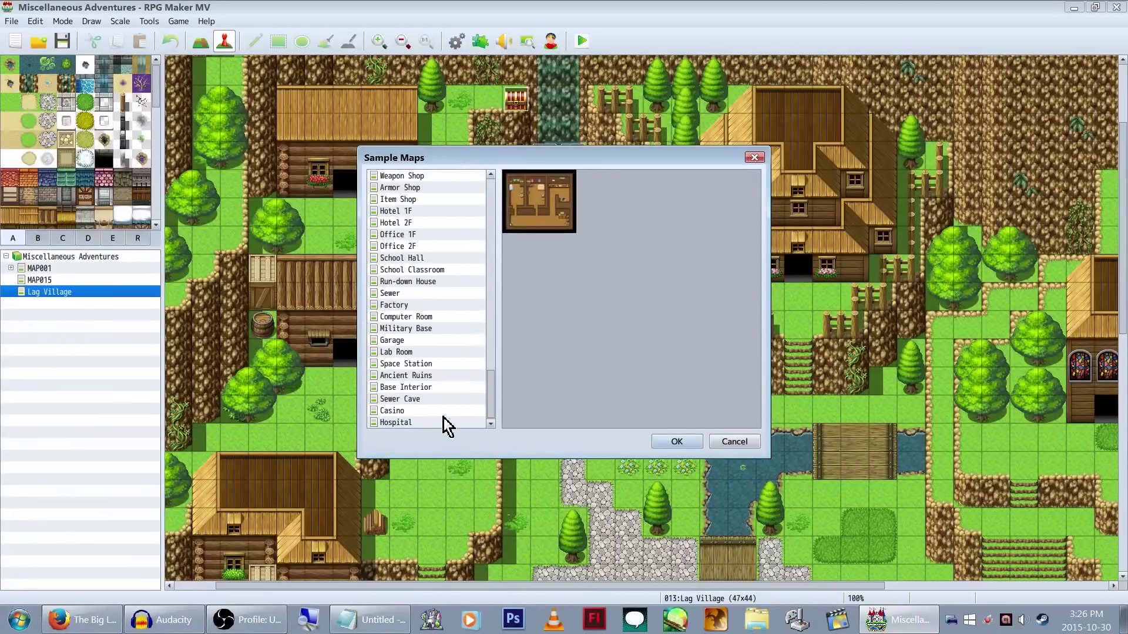
pyautogui.click(461, 343)
pyautogui.scroll(2, 447, 317)
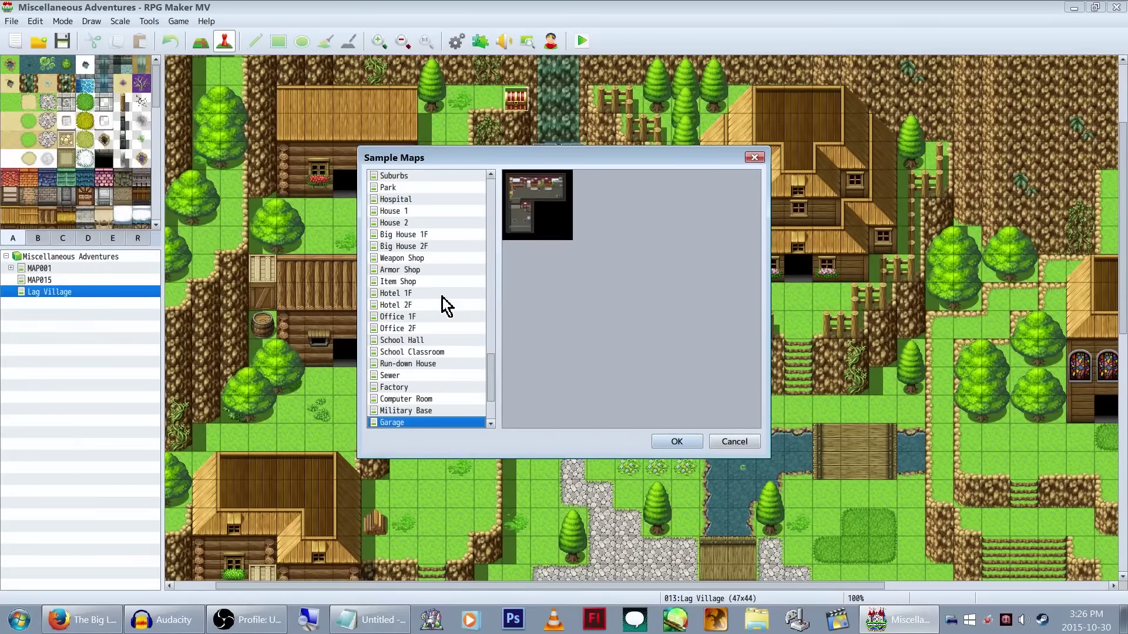
pyautogui.click(443, 295)
pyautogui.click(449, 280)
pyautogui.click(443, 294)
# Step: Load the House 2 sample as a new map under Lag Village
pyautogui.scroll(2, 447, 276)
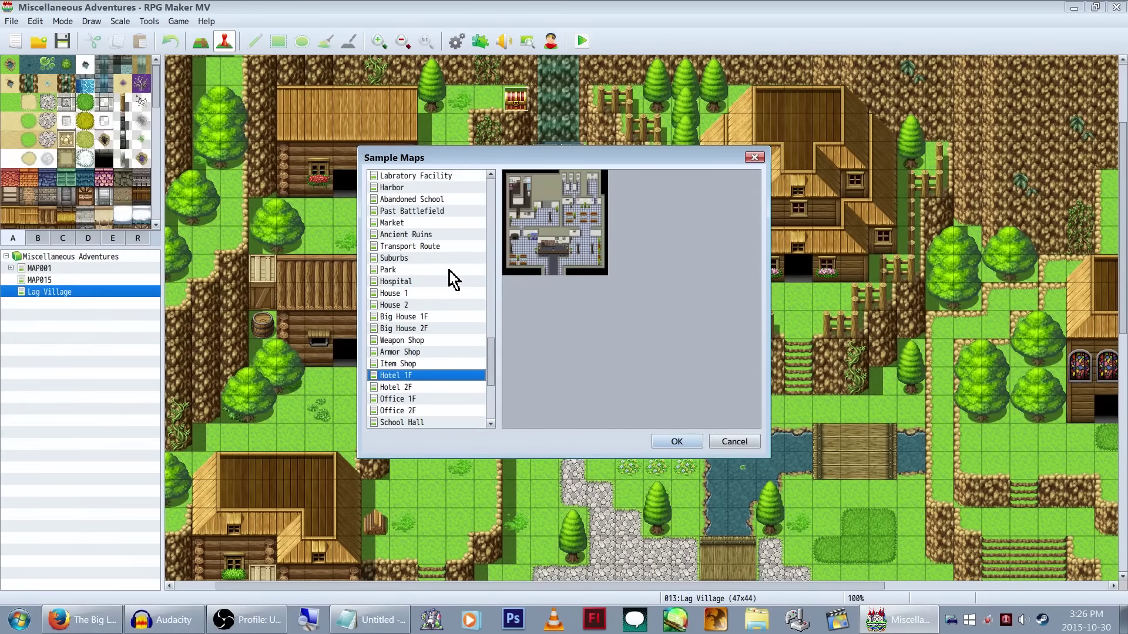
pyautogui.click(439, 297)
pyautogui.click(439, 306)
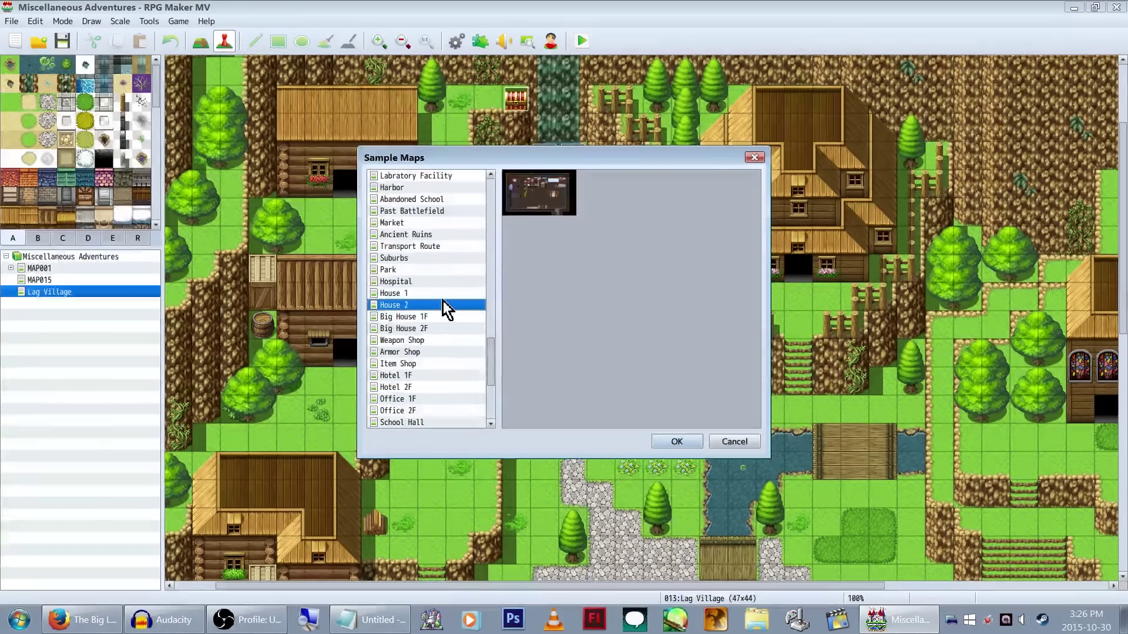
pyautogui.click(447, 293)
pyautogui.doubleClick(443, 303)
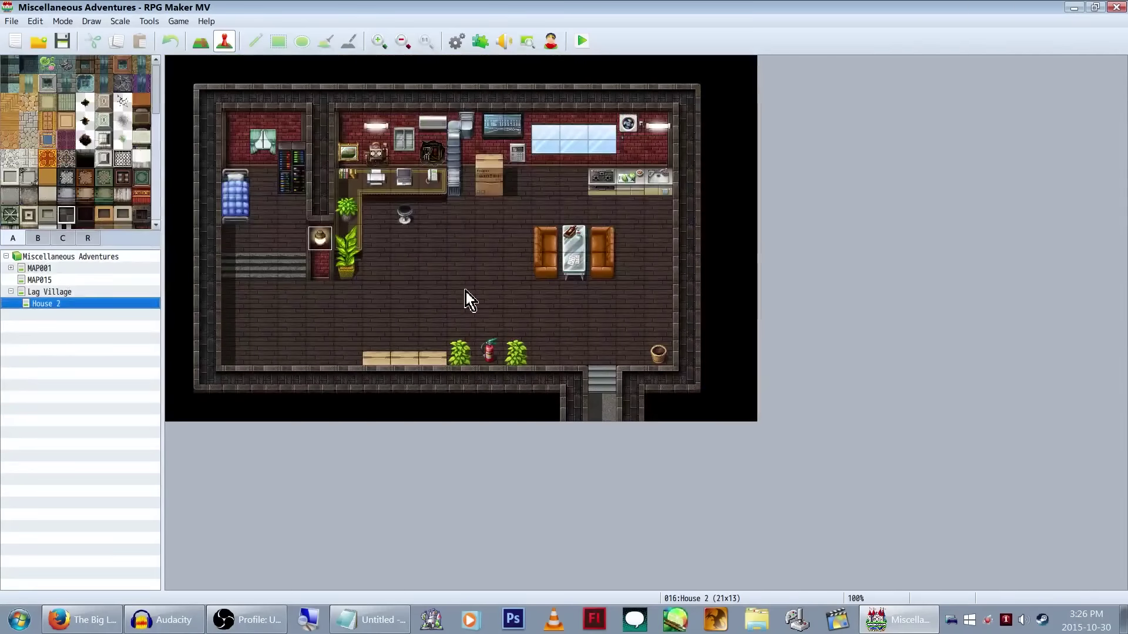
# Step: Delete the House 2 map and confirm the deletion
pyautogui.rightClick(112, 306)
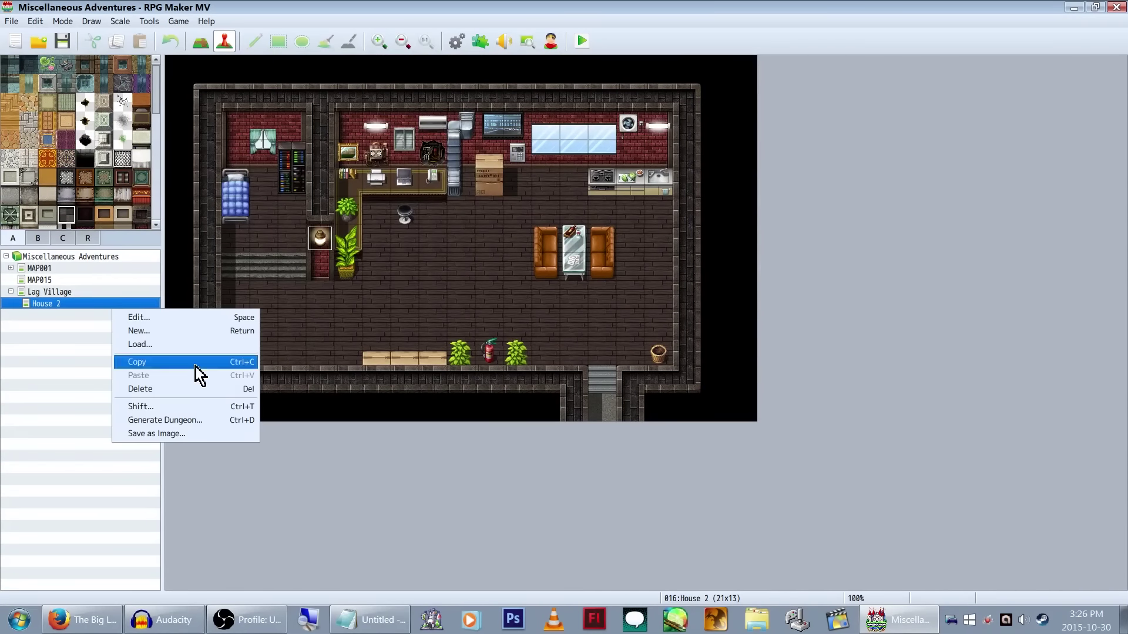
pyautogui.click(197, 387)
pyautogui.click(551, 338)
# Step: Create a 25x20 SF Inside map named Elder's House under Lag Village
pyautogui.rightClick(89, 293)
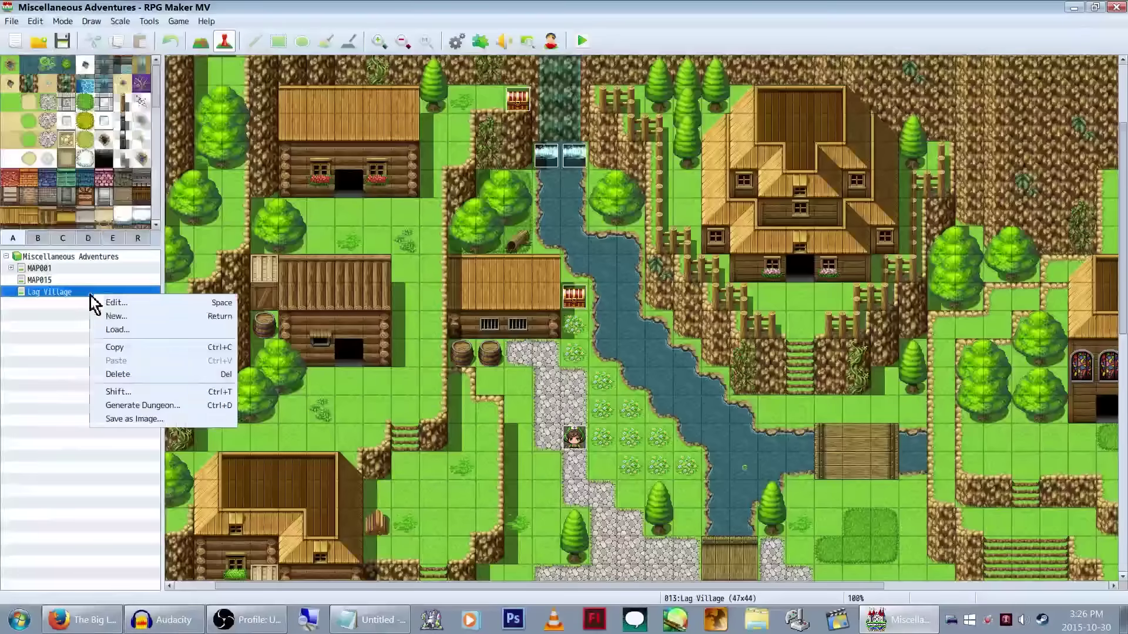
pyautogui.click(196, 314)
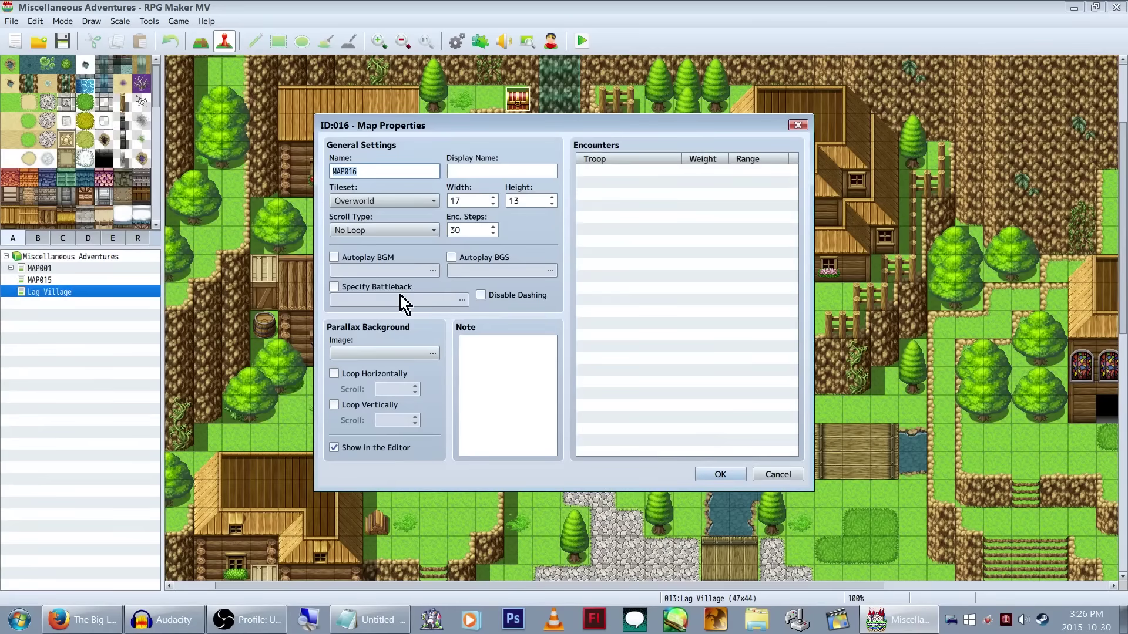
pyautogui.click(407, 197)
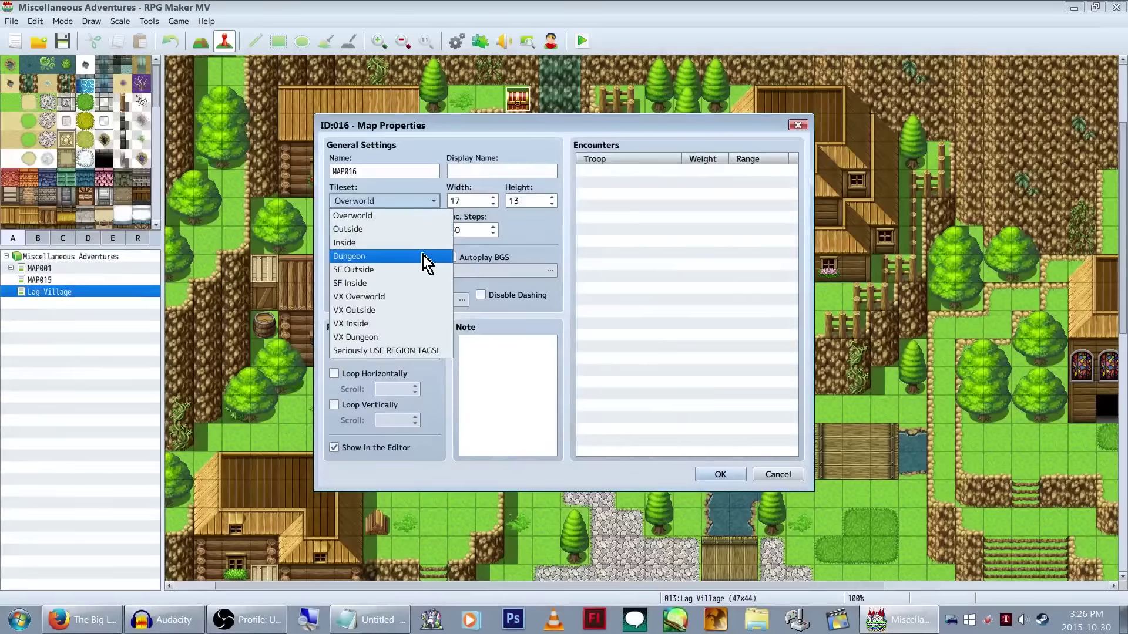
pyautogui.click(420, 242)
pyautogui.click(414, 201)
pyautogui.click(416, 271)
pyautogui.doubleClick(419, 171)
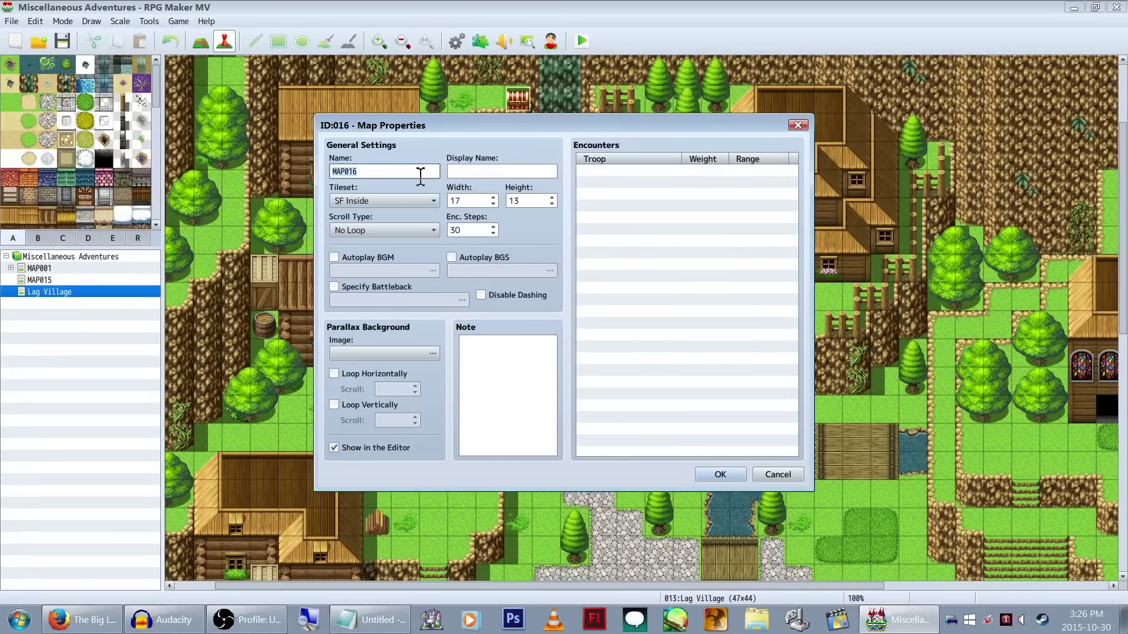
pyautogui.write("Elder's House")
pyautogui.doubleClick(537, 201)
pyautogui.write('20')
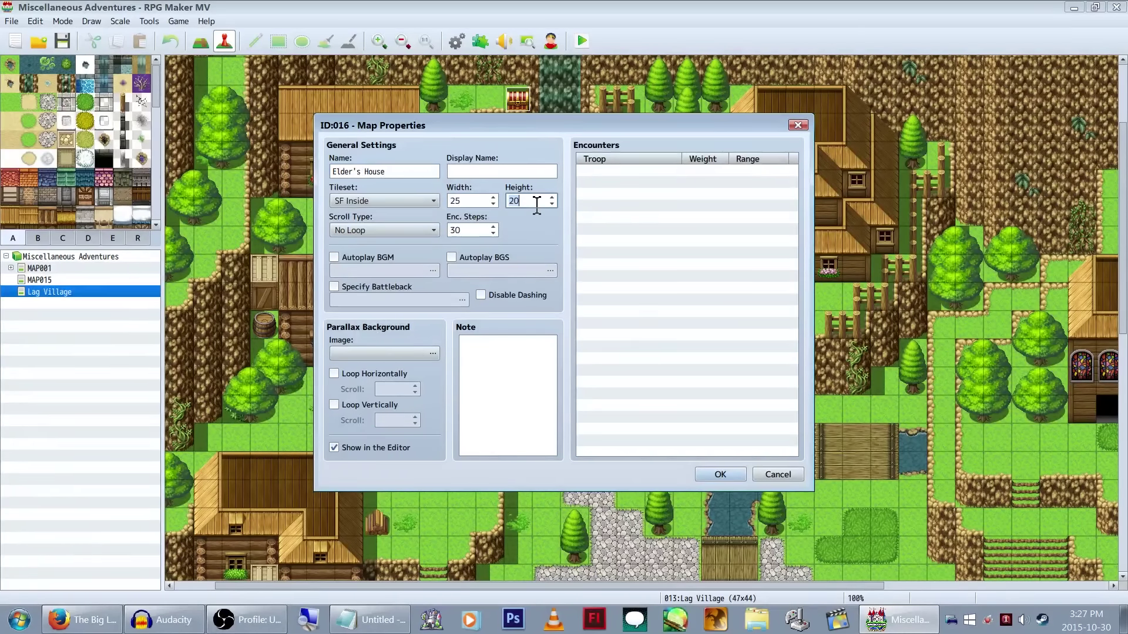
pyautogui.press('Return')
# Step: Reopen the Elder's House map properties to check the size, then cancel
pyautogui.rightClick(139, 327)
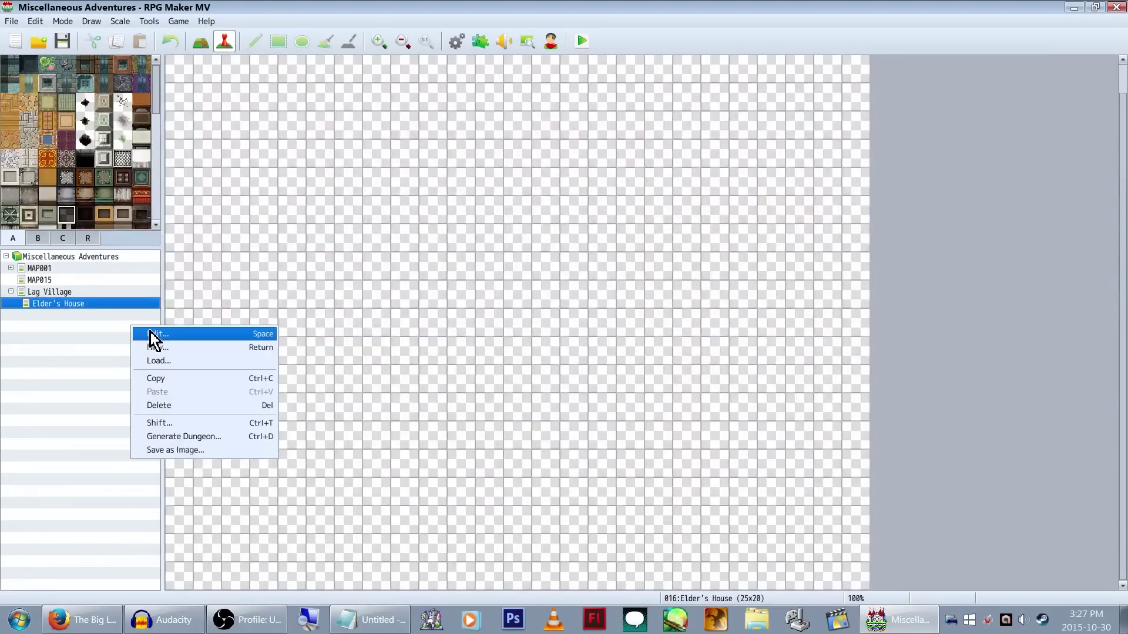
pyautogui.click(151, 333)
pyautogui.click(470, 200)
pyautogui.click(545, 200)
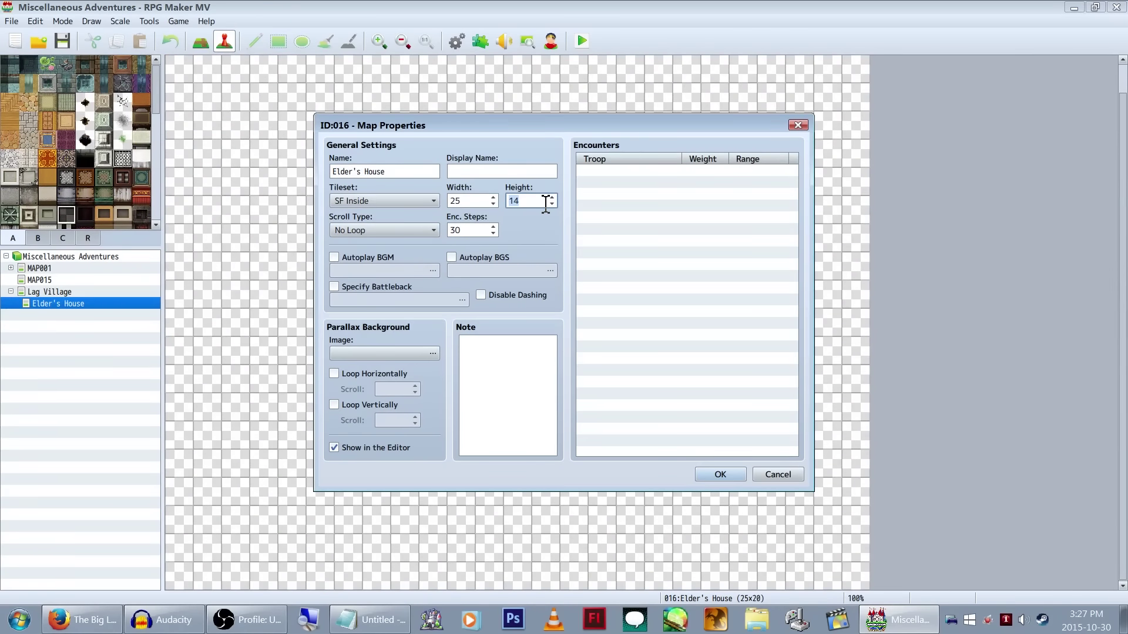
pyautogui.press('Escape')
# Step: Zoom out, enlarge the tile palette, then paint a trial wall row and erase it
pyautogui.click(408, 43)
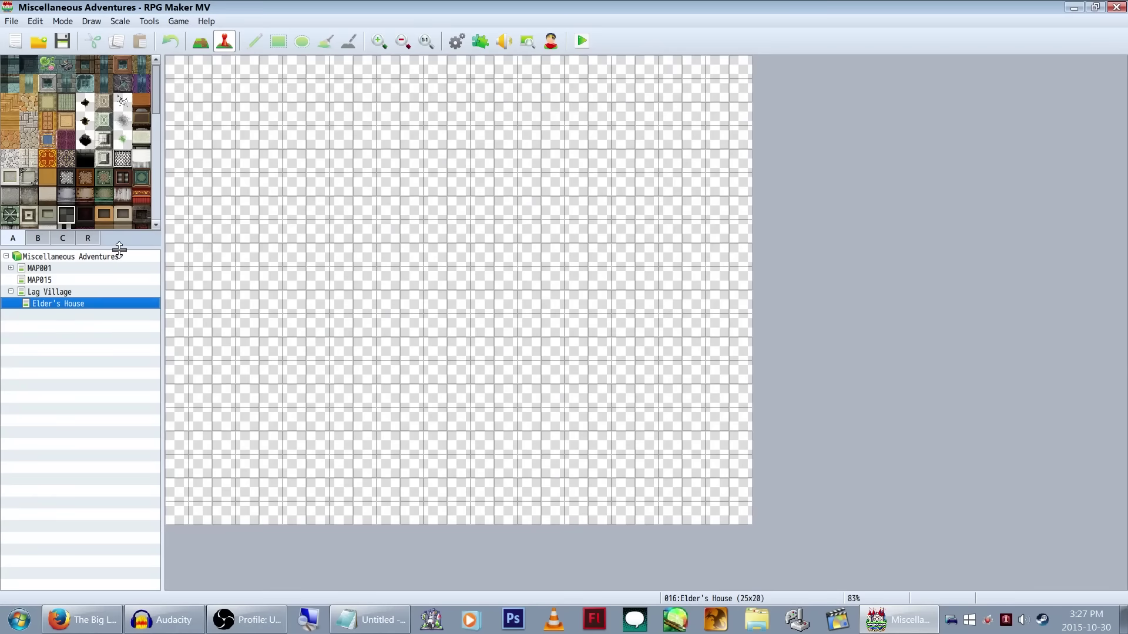
pyautogui.moveTo(120, 250); pyautogui.dragTo(112, 506)
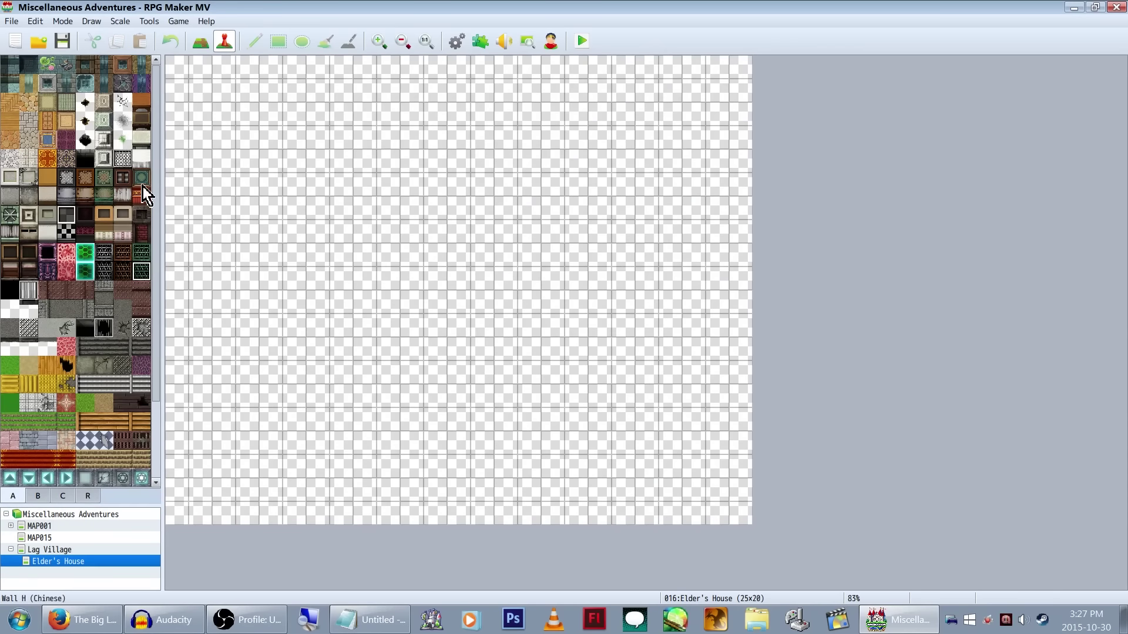
pyautogui.click(103, 236)
pyautogui.click(201, 43)
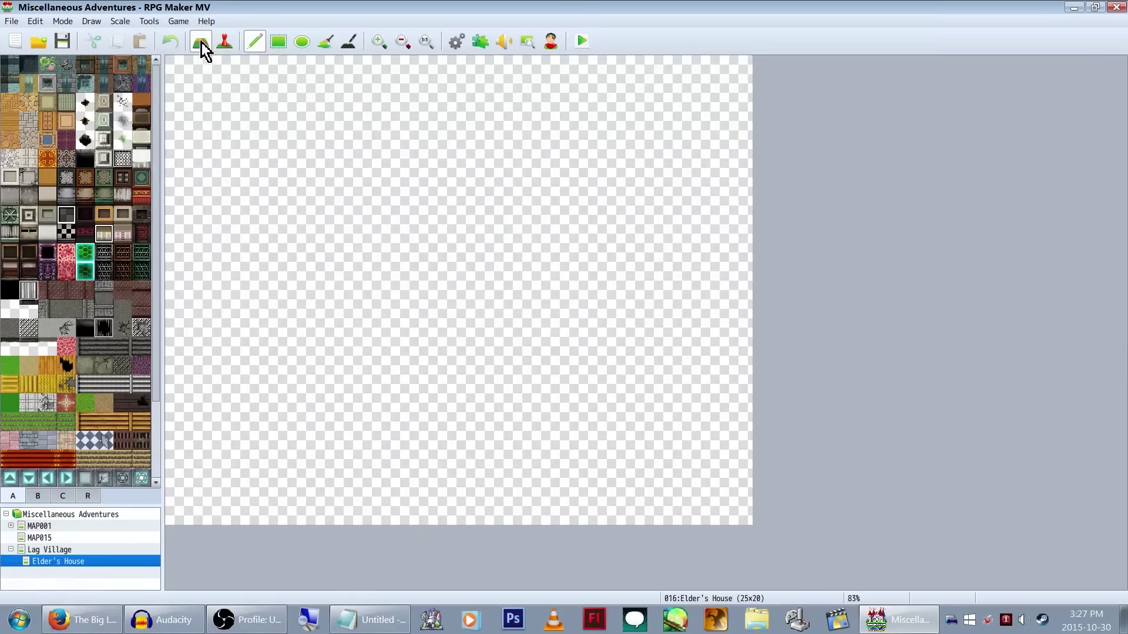
pyautogui.moveTo(340, 167)
pyautogui.mouseDown()
pyautogui.moveTo(545, 167)
pyautogui.moveTo(355, 161)
pyautogui.mouseUp()
pyautogui.moveTo(281, 141); pyautogui.dragTo(386, 144)
pyautogui.rightClick(279, 121)
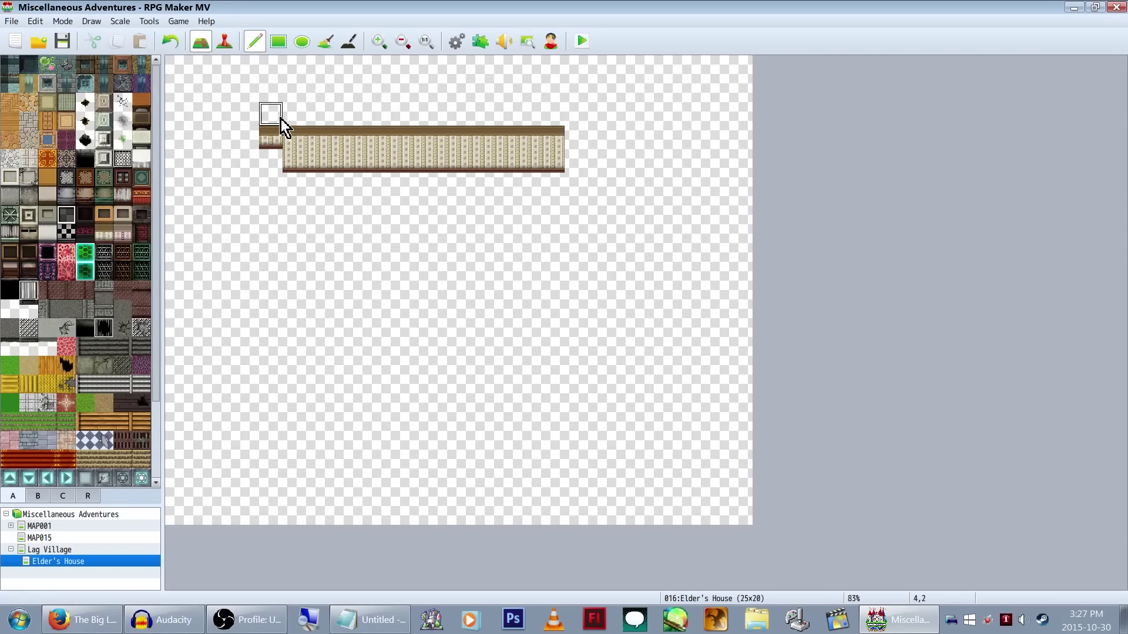
pyautogui.click(280, 138)
pyautogui.moveTo(271, 202)
pyautogui.mouseDown()
pyautogui.moveTo(487, 279)
pyautogui.moveTo(393, 199)
pyautogui.moveTo(270, 276)
pyautogui.mouseUp()
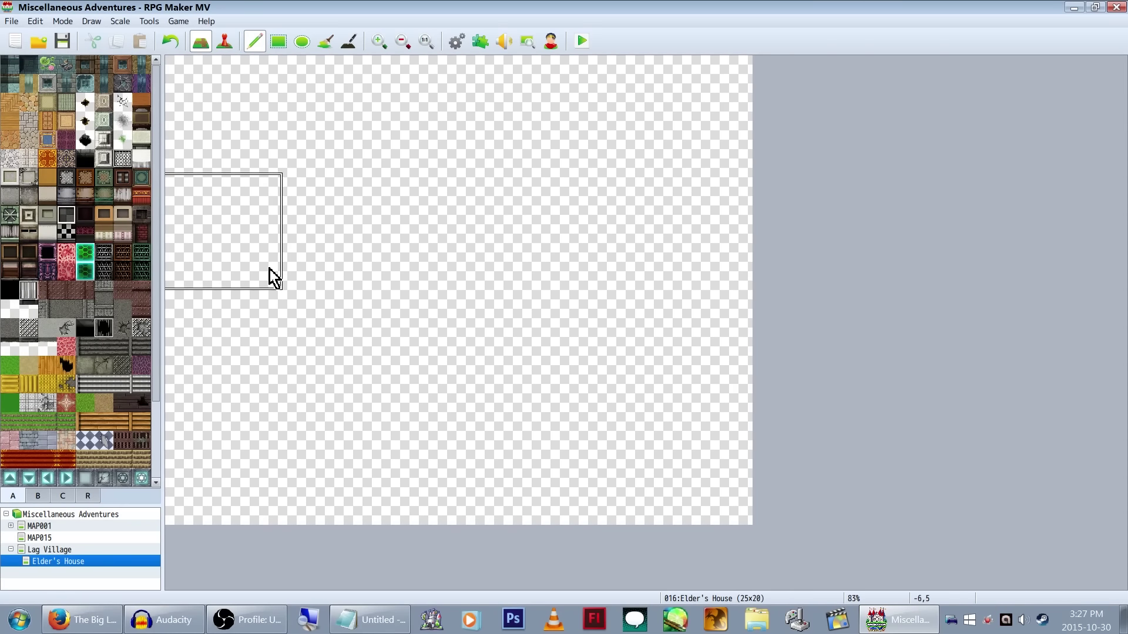
# Step: Paint stepped back-wall strips: a raised centre section with lower strips either side
pyautogui.click(110, 234)
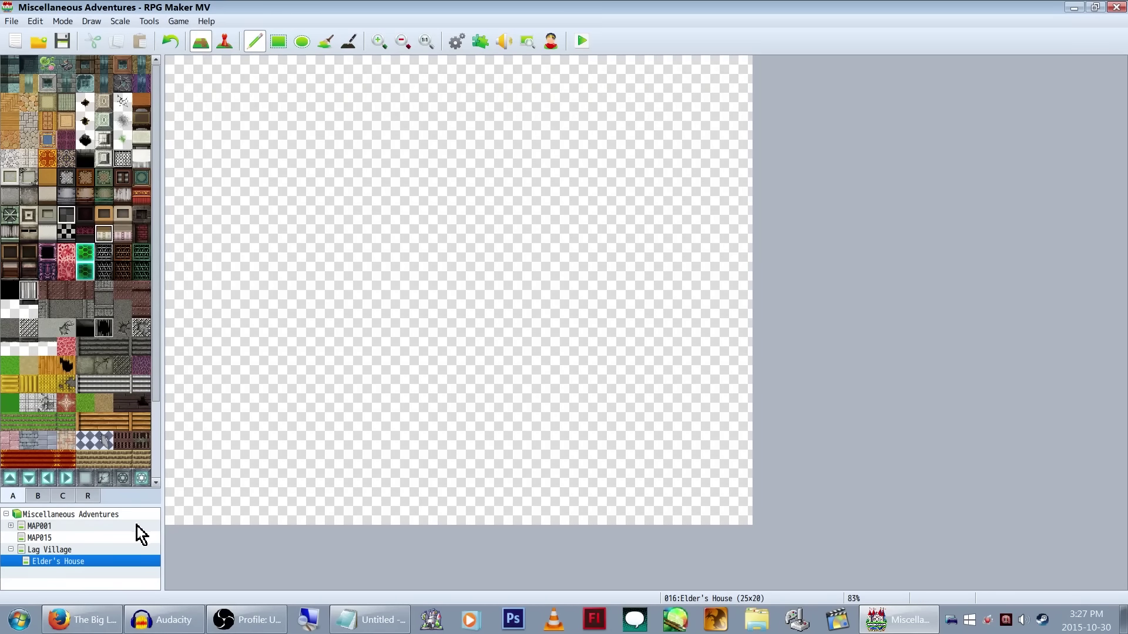
pyautogui.click(324, 171)
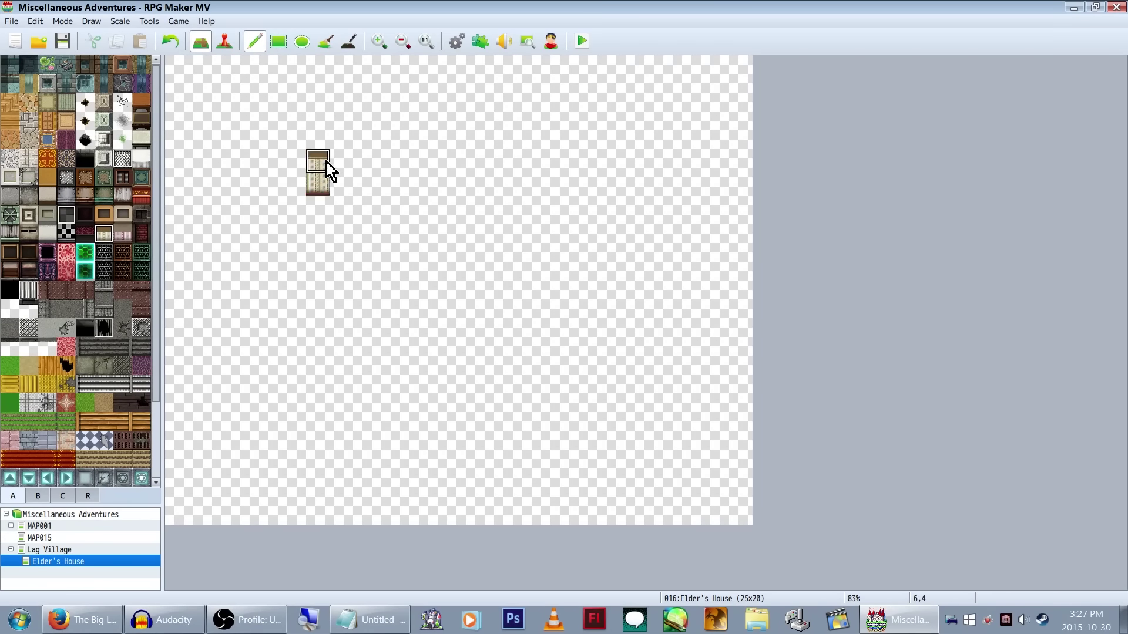
pyautogui.moveTo(322, 189); pyautogui.dragTo(371, 186)
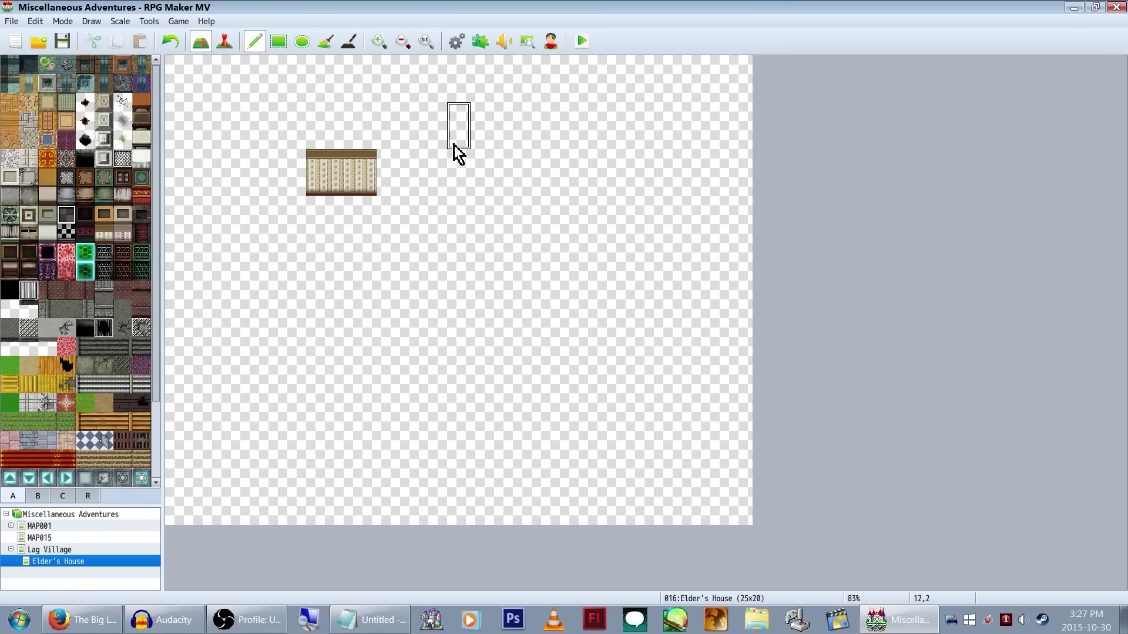
pyautogui.moveTo(411, 118); pyautogui.dragTo(458, 117)
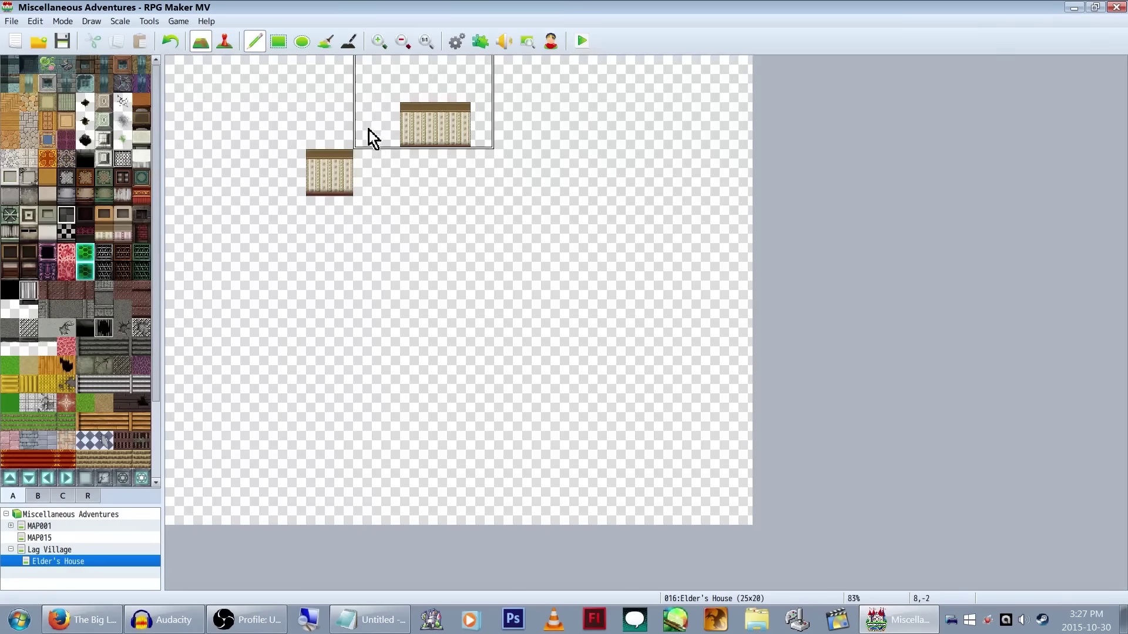
pyautogui.moveTo(368, 138); pyautogui.dragTo(382, 220, button='right')
pyautogui.moveTo(379, 210); pyautogui.dragTo(316, 206)
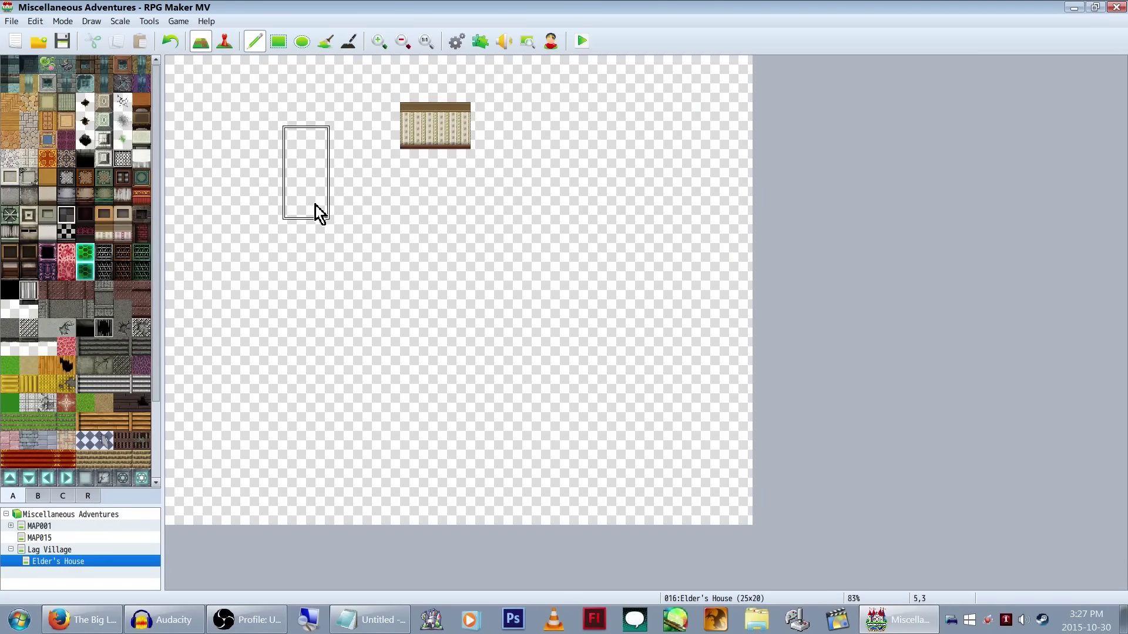
pyautogui.moveTo(481, 160); pyautogui.dragTo(515, 145, button='right')
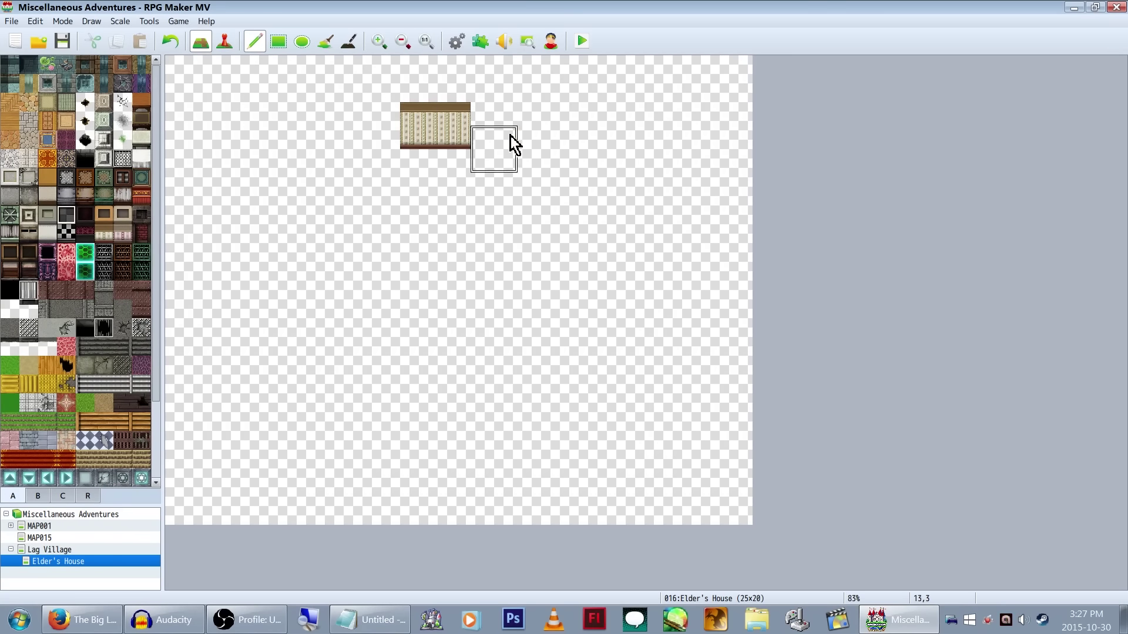
pyautogui.moveTo(509, 144); pyautogui.dragTo(529, 146)
pyautogui.moveTo(386, 151); pyautogui.dragTo(356, 154)
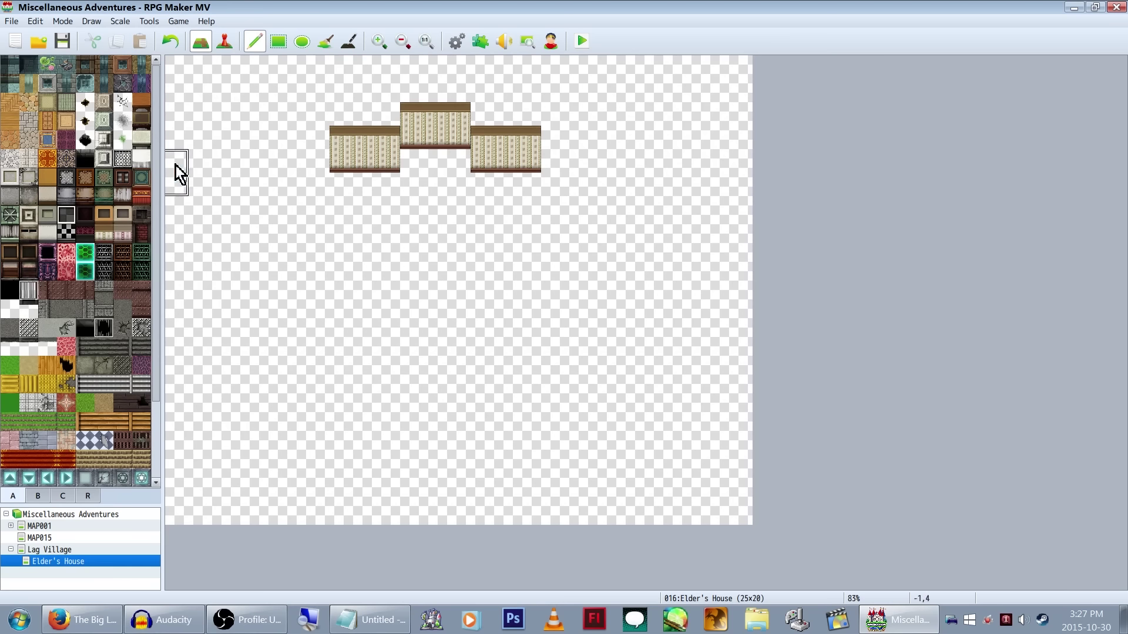
# Step: Flood-fill the empty map with the dark brown wooden-frame surround tile
pyautogui.click(85, 140)
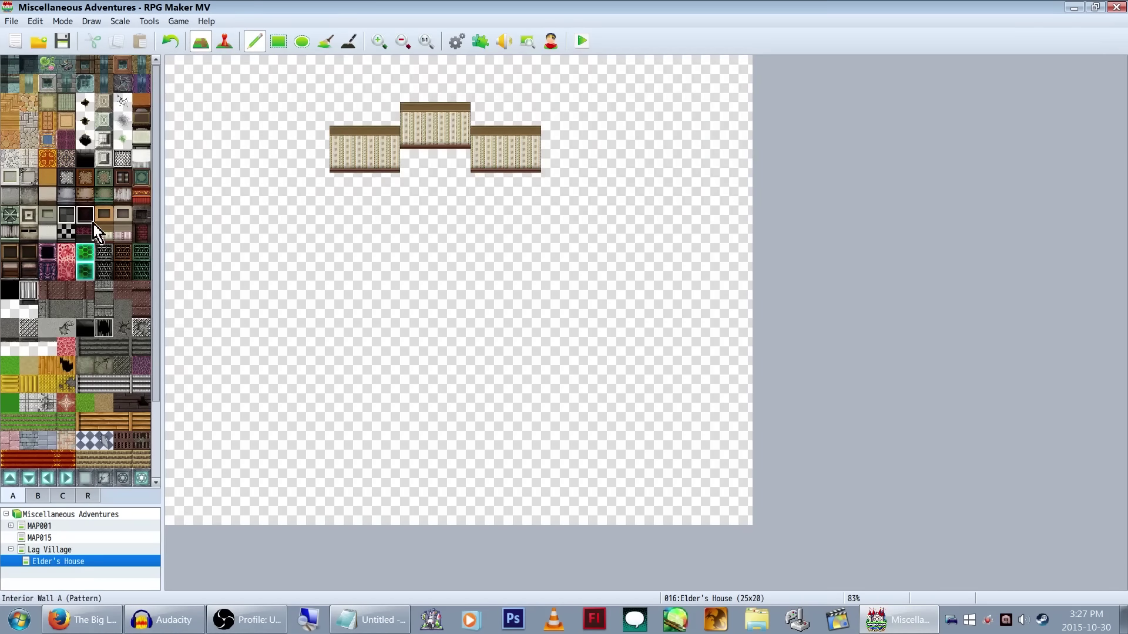
pyautogui.click(109, 251)
pyautogui.click(105, 215)
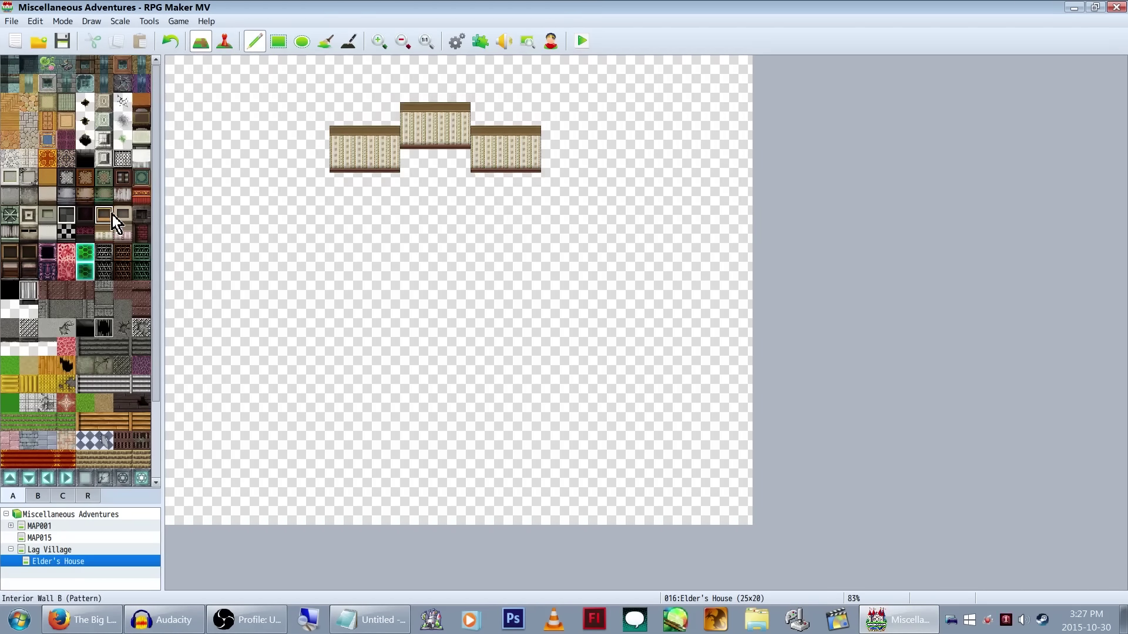
pyautogui.click(325, 42)
pyautogui.click(327, 69)
# Step: Paint wooden flooring across the room and down into a southern corridor
pyautogui.click(255, 42)
pyautogui.click(104, 177)
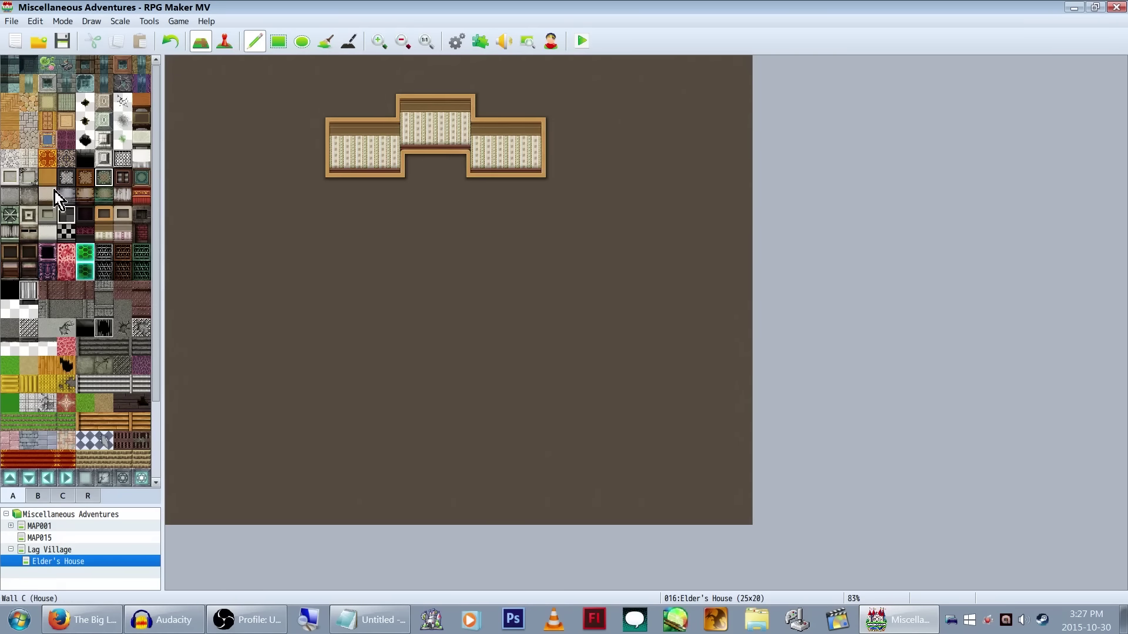
pyautogui.click(48, 120)
pyautogui.moveTo(385, 185); pyautogui.dragTo(470, 179)
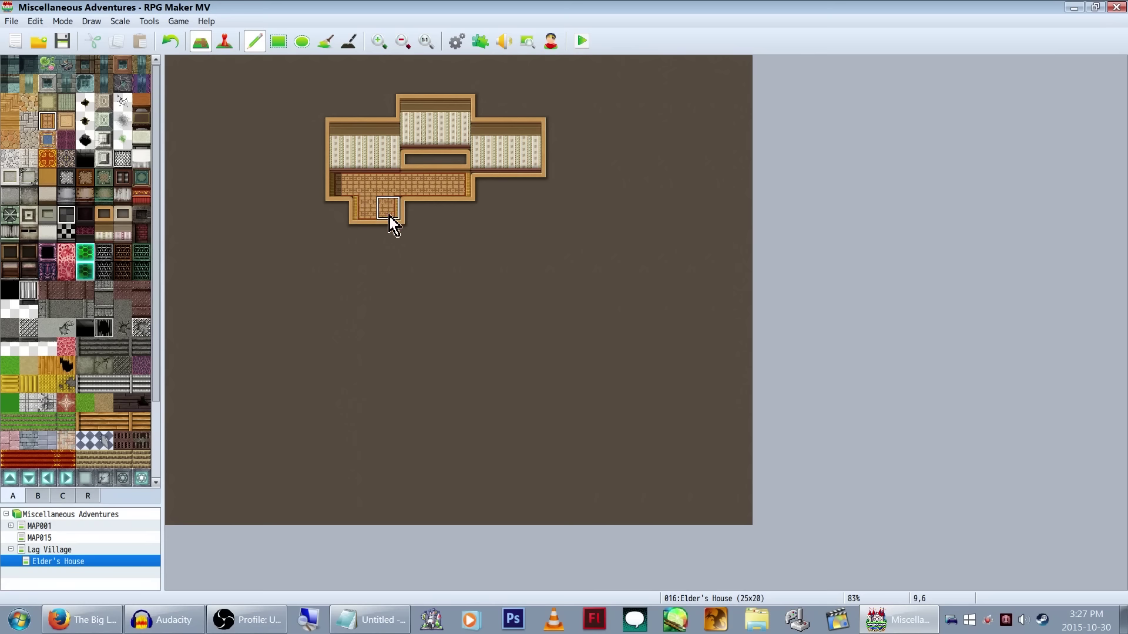
pyautogui.moveTo(406, 210); pyautogui.dragTo(523, 196)
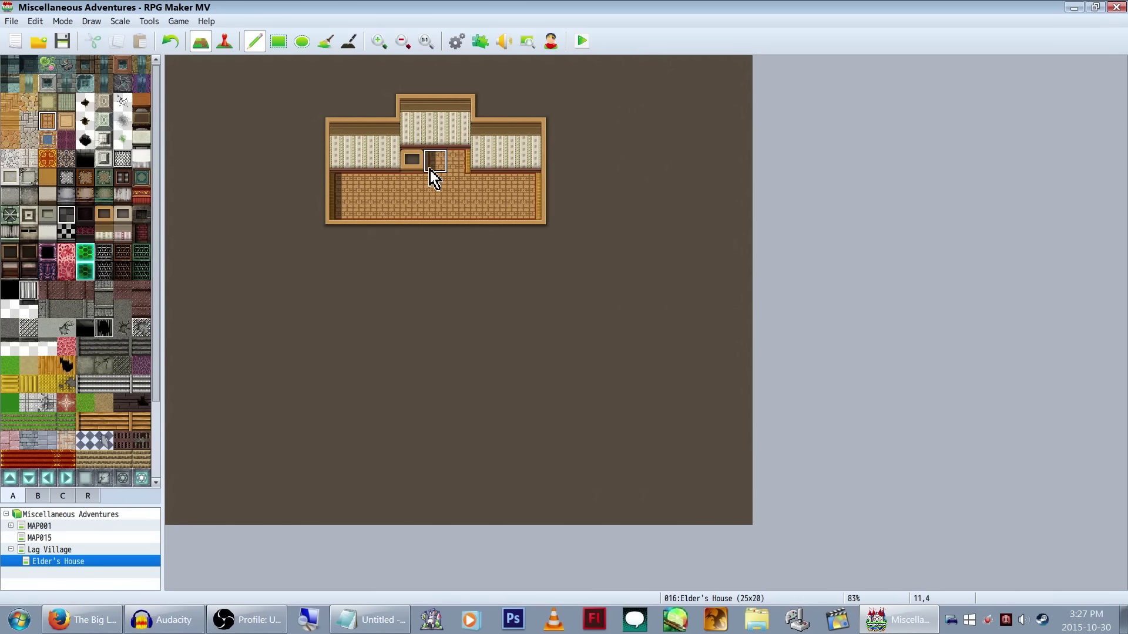
pyautogui.moveTo(429, 169)
pyautogui.mouseDown()
pyautogui.moveTo(423, 199)
pyautogui.moveTo(457, 170)
pyautogui.moveTo(459, 334)
pyautogui.moveTo(406, 213)
pyautogui.moveTo(480, 277)
pyautogui.moveTo(531, 230)
pyautogui.moveTo(396, 226)
pyautogui.moveTo(394, 306)
pyautogui.moveTo(523, 299)
pyautogui.mouseUp()
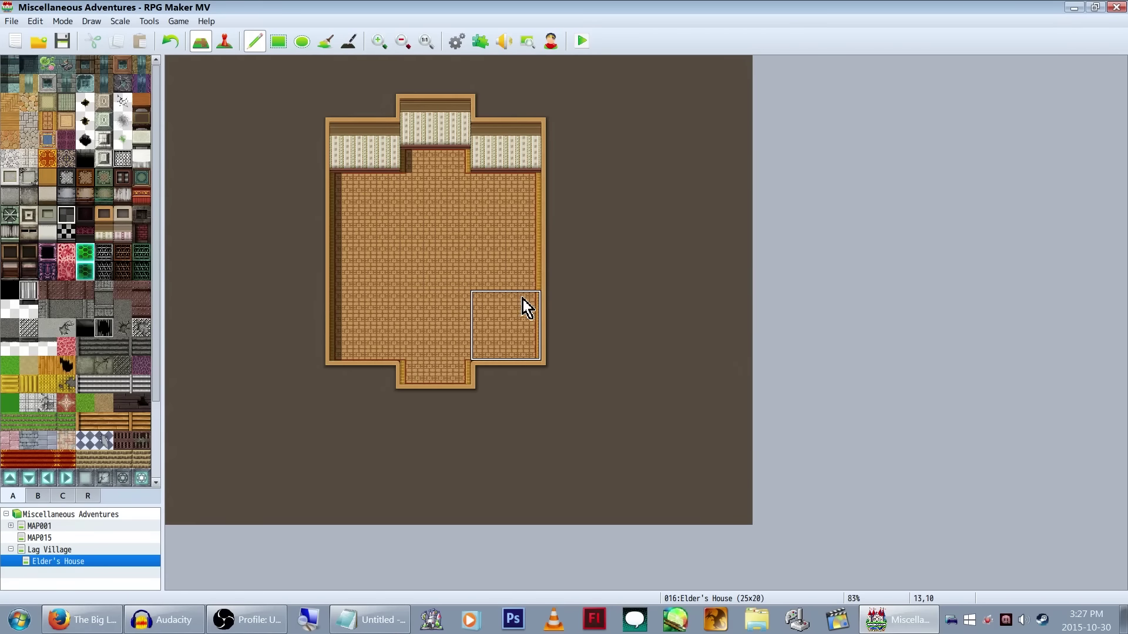
# Step: Clear the bottom-left corner tile and lower both top corner walls by one tile
pyautogui.rightClick(346, 403)
pyautogui.click(343, 352)
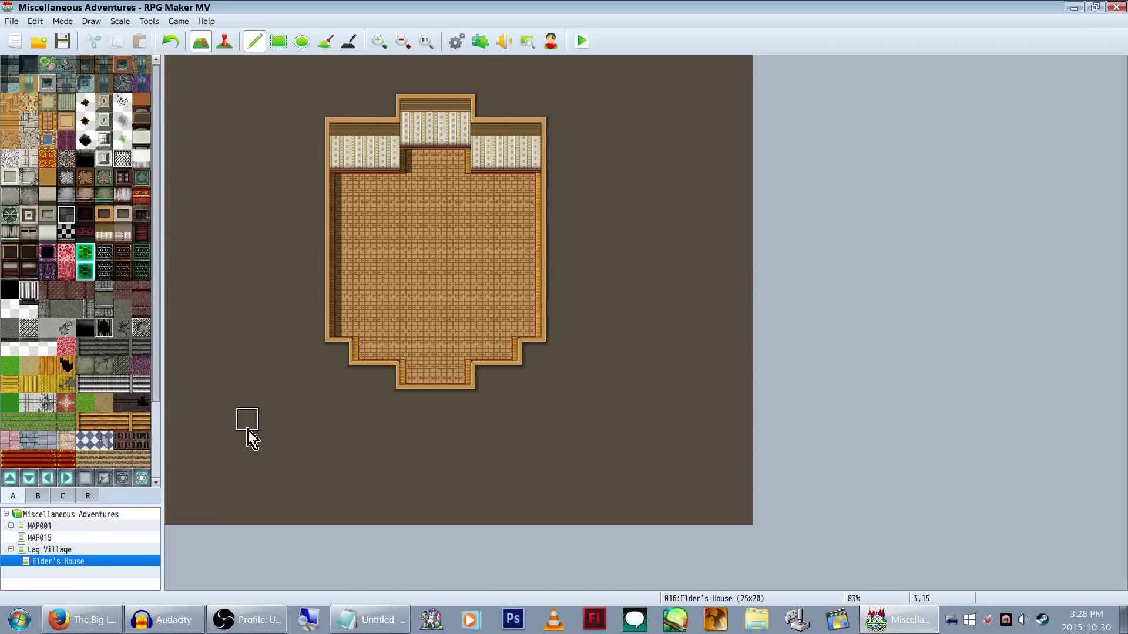
pyautogui.click(335, 200)
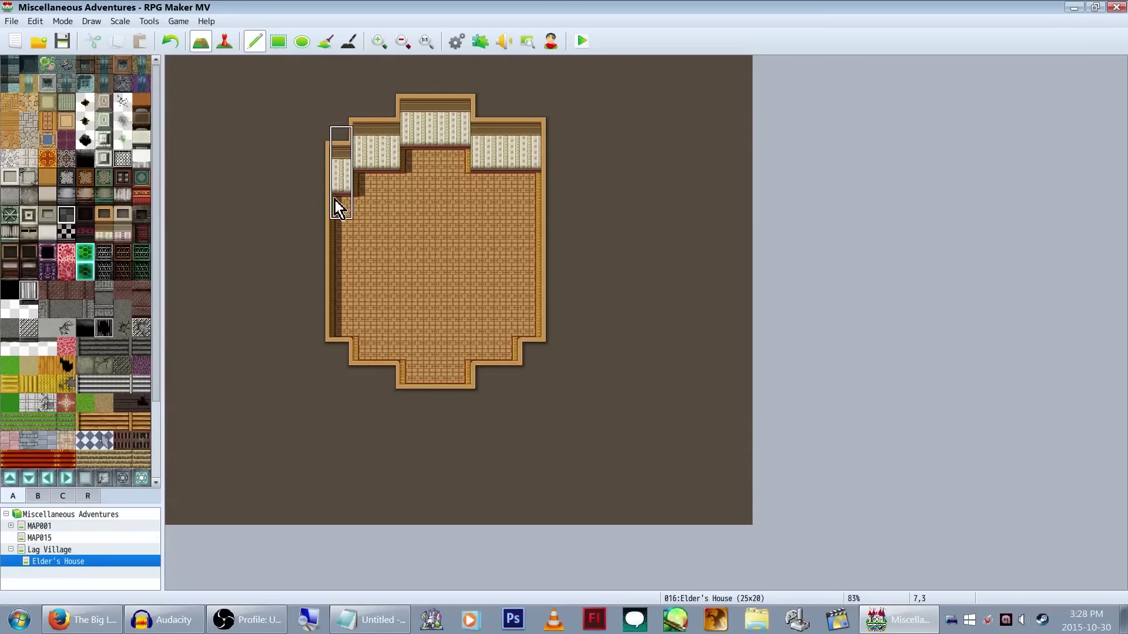
pyautogui.click(524, 199)
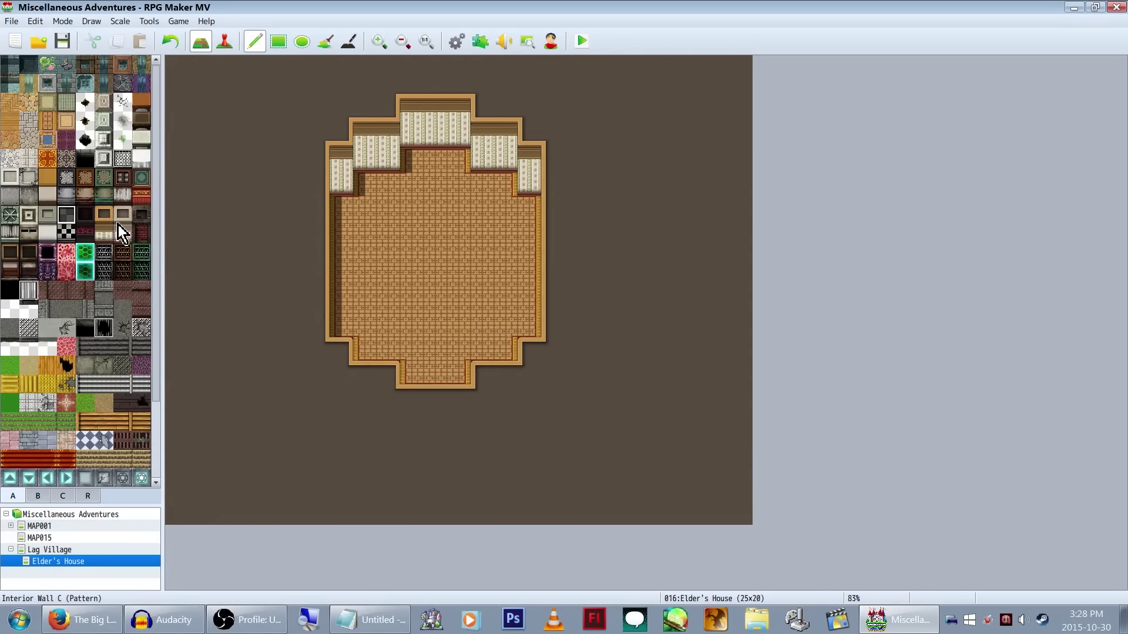
pyautogui.scroll(-3, 118, 226)
pyautogui.moveTo(155, 321); pyautogui.dragTo(156, 298)
# Step: Paint wooden stairs into the room's bottom notch with a floor tile below them
pyautogui.scroll(-1, 129, 404)
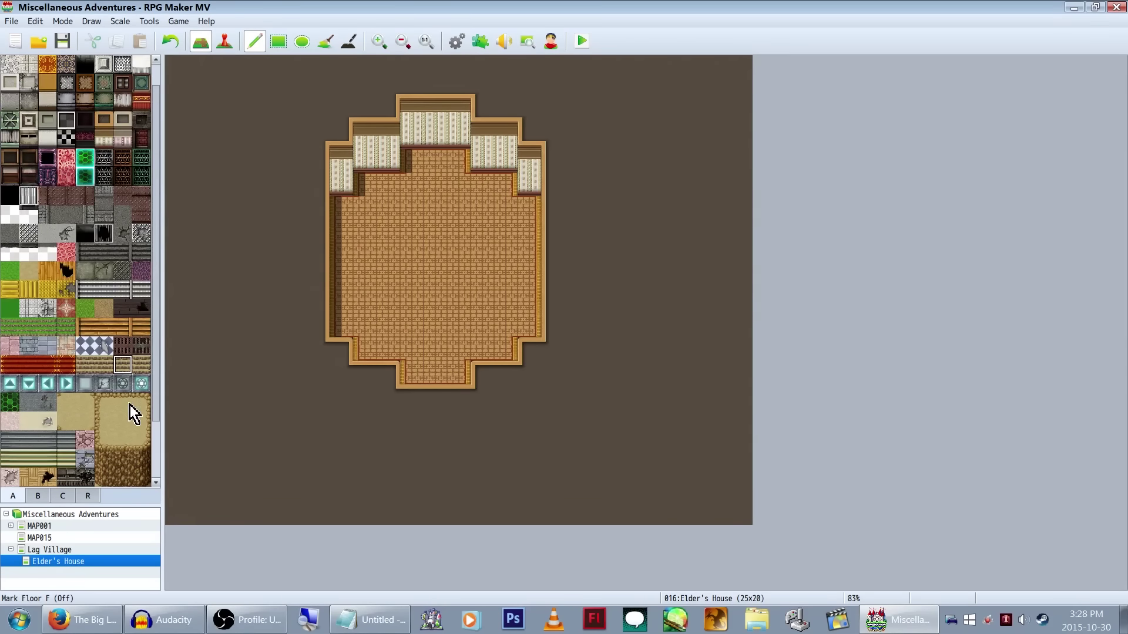
pyautogui.click(120, 328)
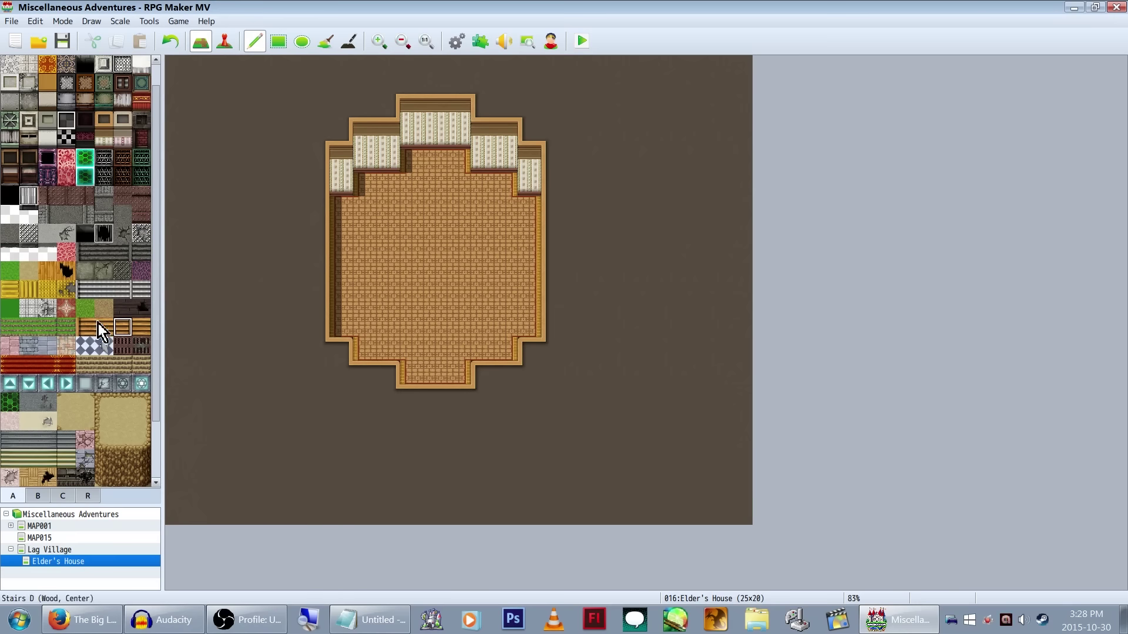
pyautogui.click(414, 376)
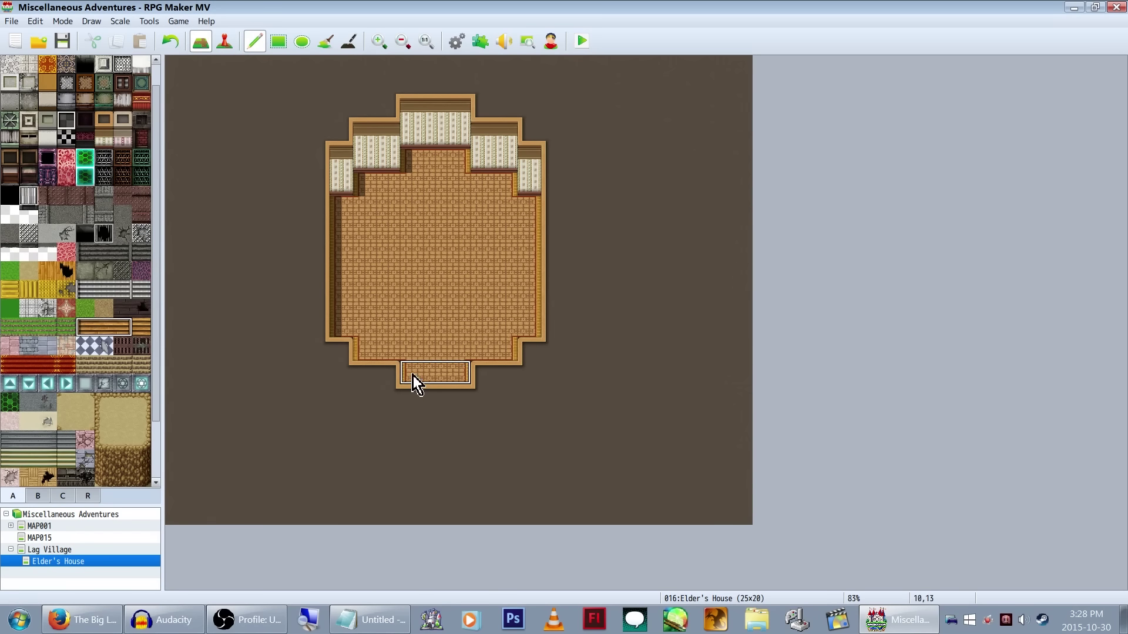
pyautogui.rightClick(438, 327)
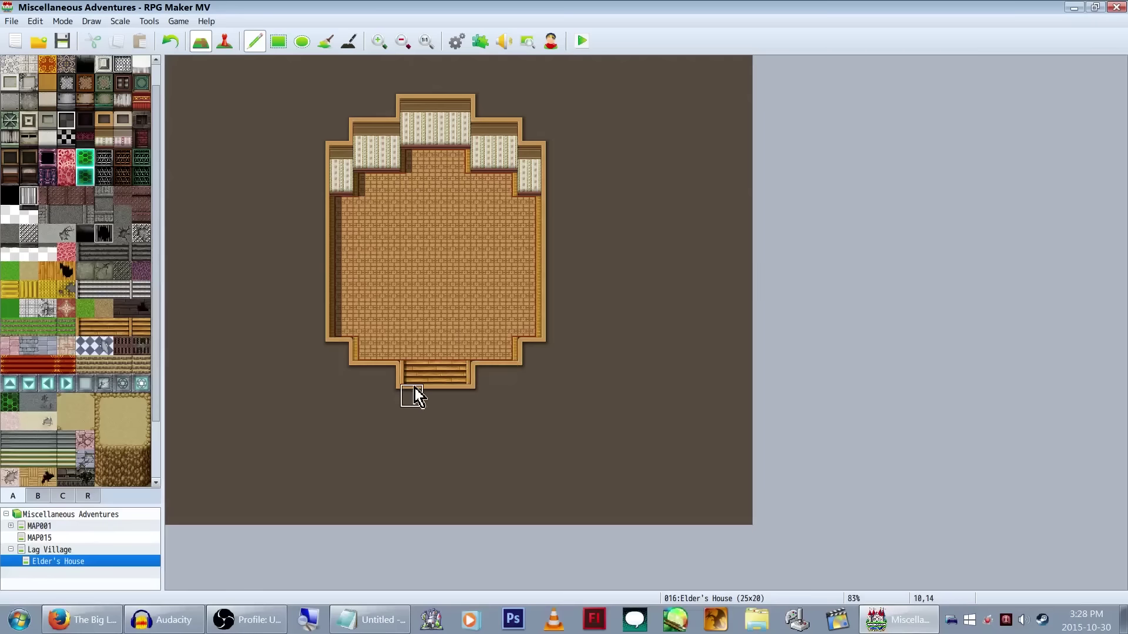
pyautogui.click(435, 418)
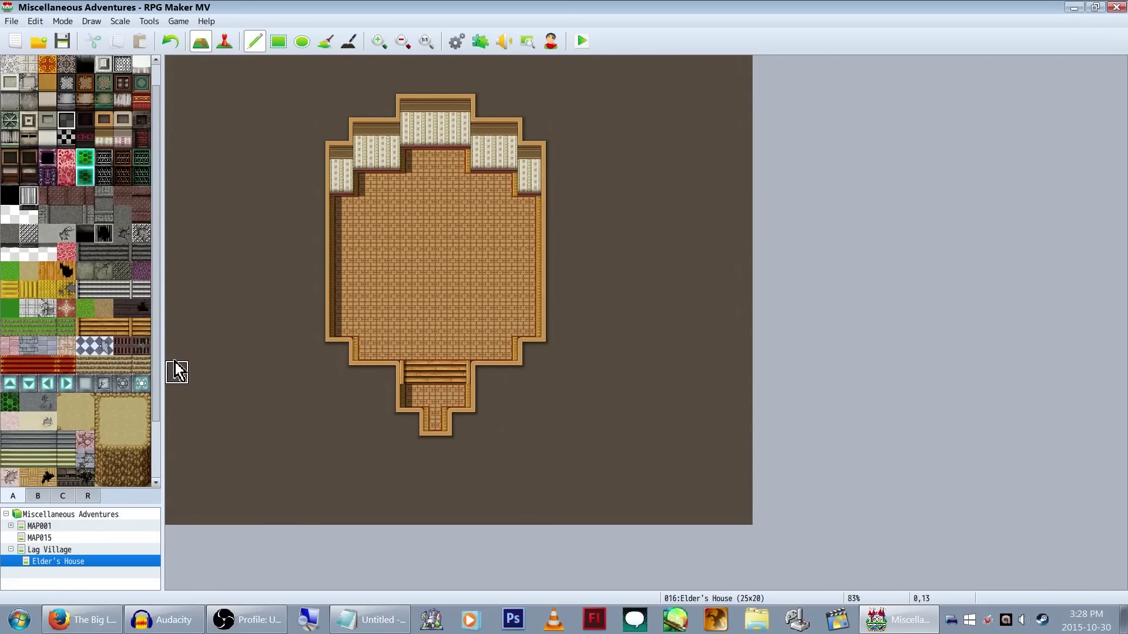
# Step: Place the Metal Stairs piece from tileset B at the room's top centre
pyautogui.scroll(2, 38, 306)
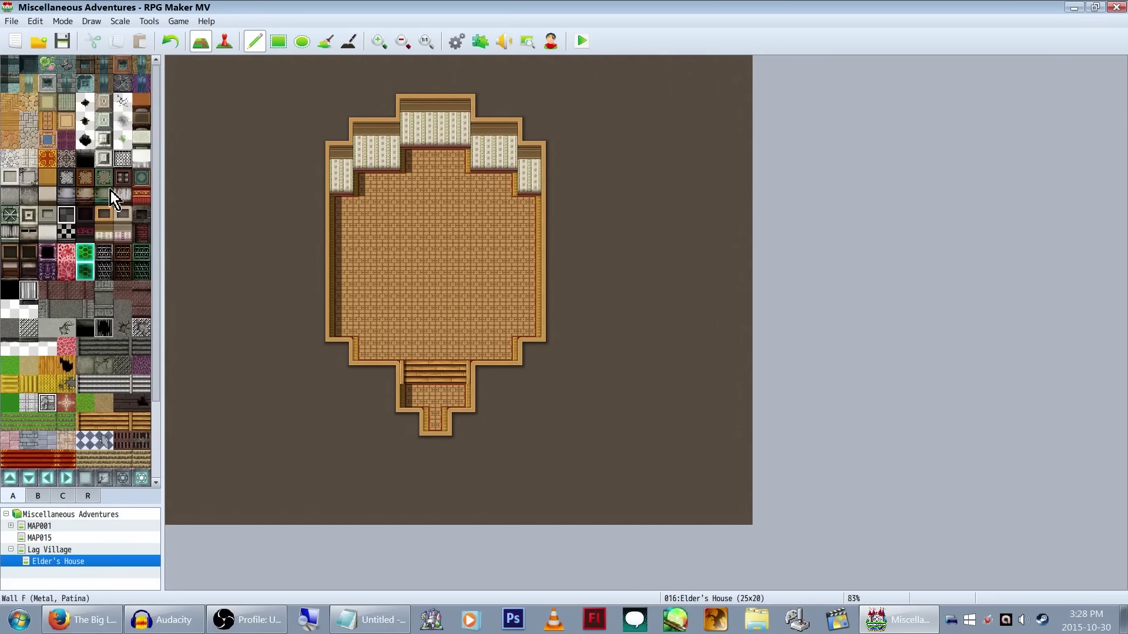
pyautogui.scroll(-1, 113, 223)
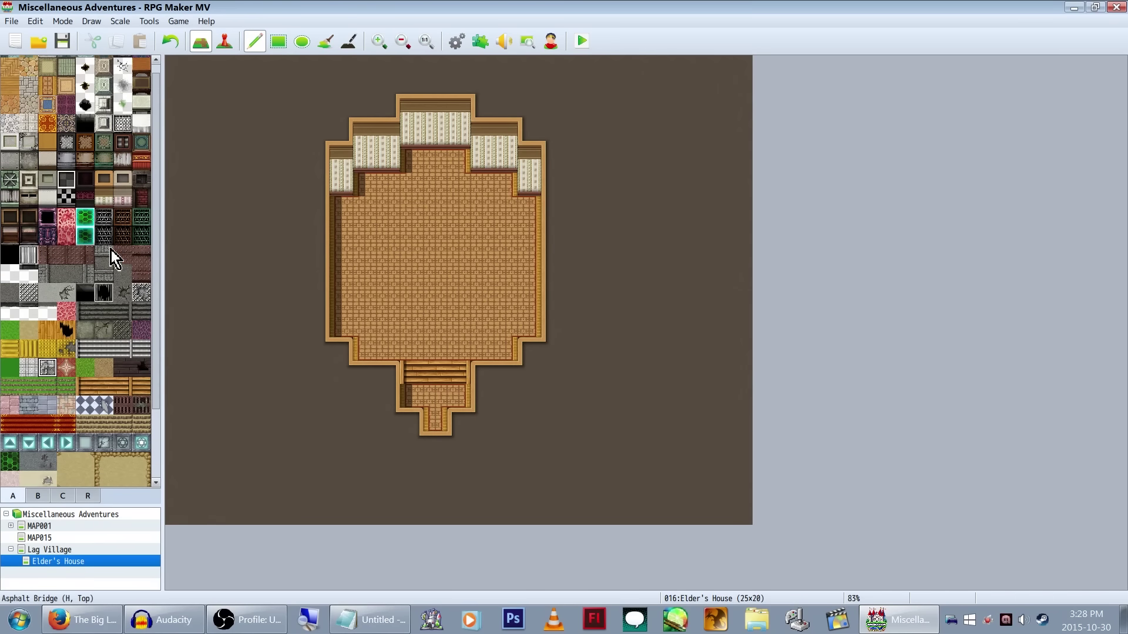
pyautogui.click(39, 498)
pyautogui.click(123, 385)
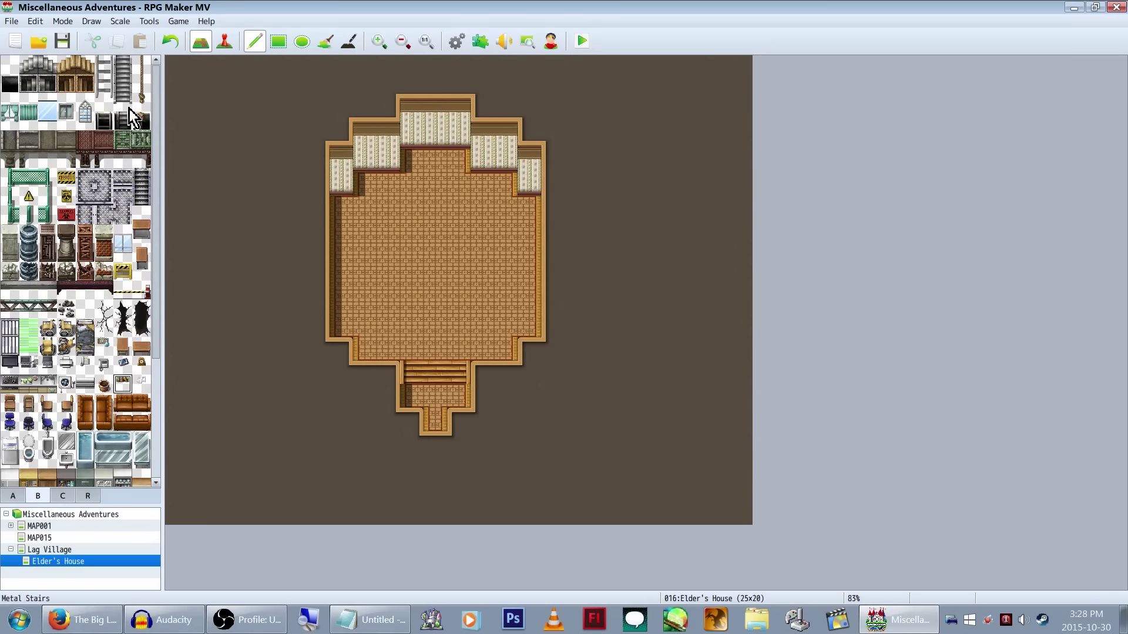
pyautogui.moveTo(130, 116)
pyautogui.mouseDown()
pyautogui.moveTo(123, 65)
pyautogui.moveTo(128, 96)
pyautogui.mouseUp()
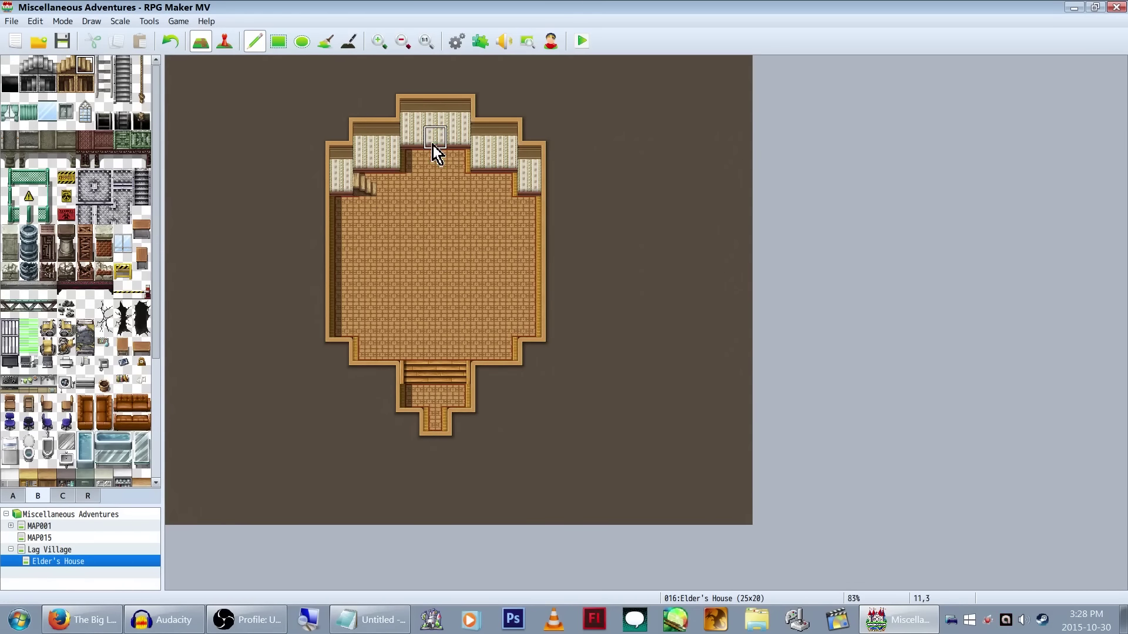
pyautogui.hotkey('ctrl', 'z')
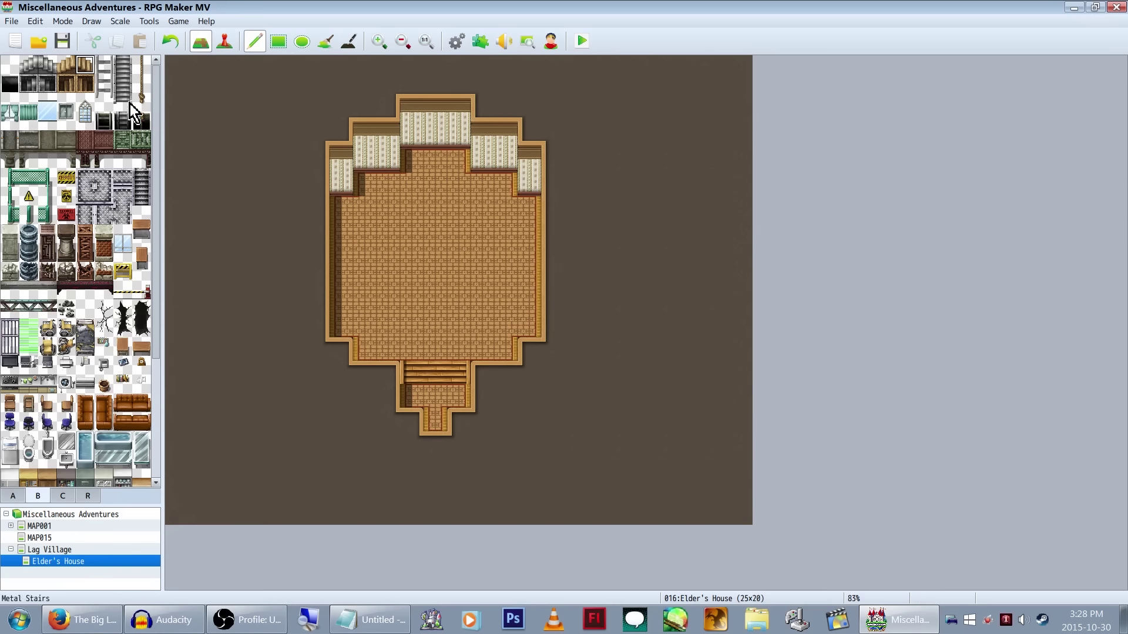
pyautogui.click(428, 107)
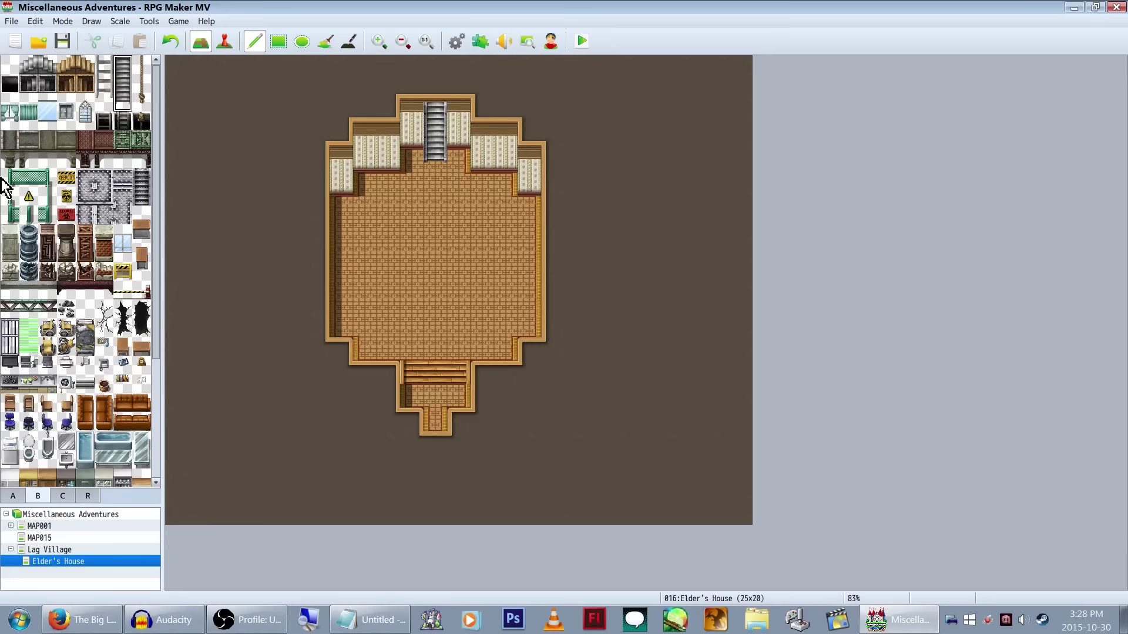
# Step: Stamp two-tile curtained windows on the left and right back walls
pyautogui.scroll(-3, 115, 270)
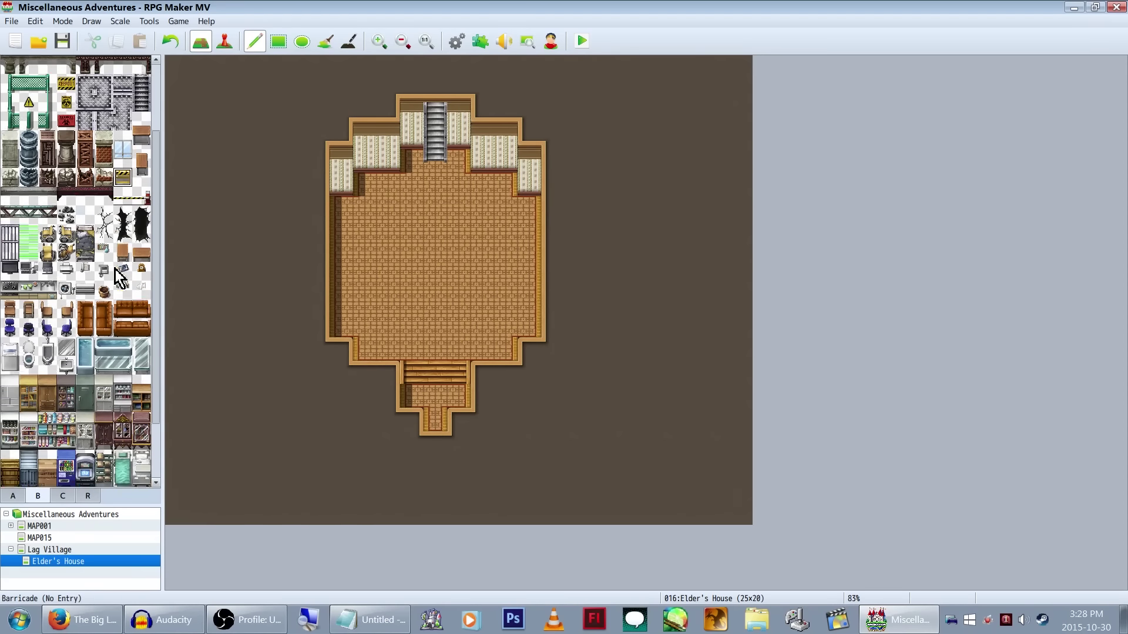
pyautogui.scroll(-3, 115, 270)
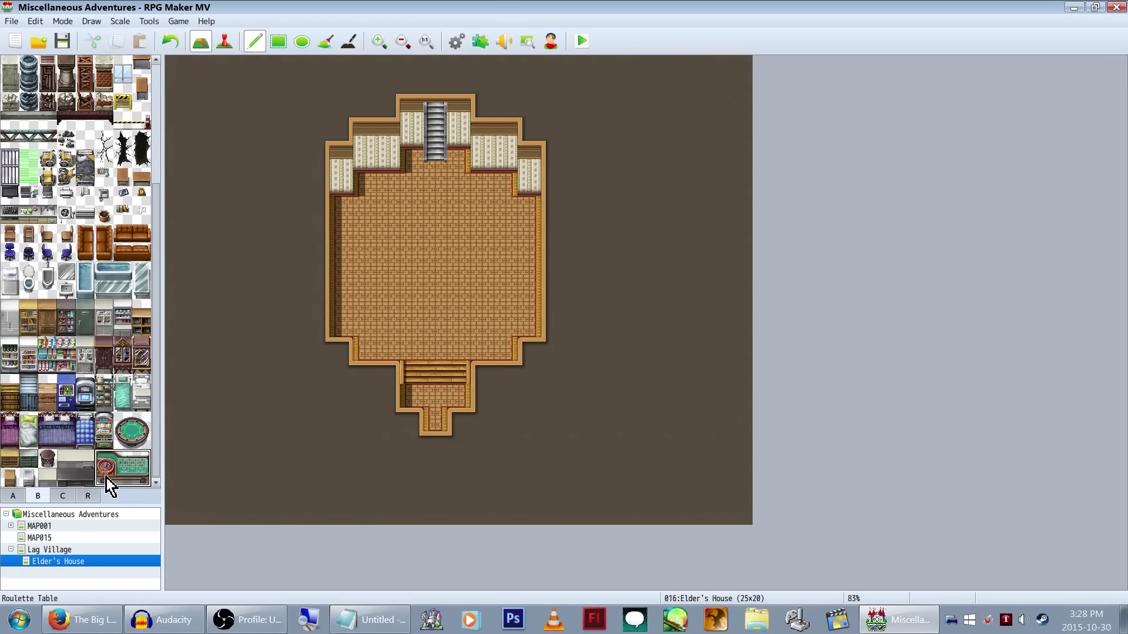
pyautogui.scroll(3, 56, 451)
pyautogui.scroll(2, 103, 329)
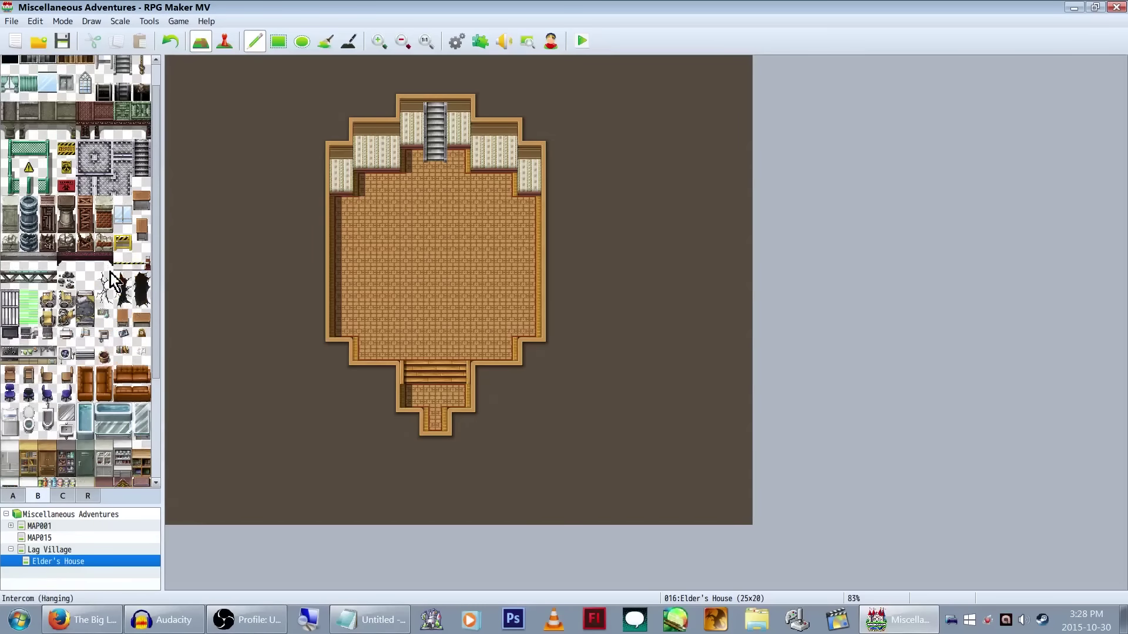
pyautogui.scroll(1, 118, 279)
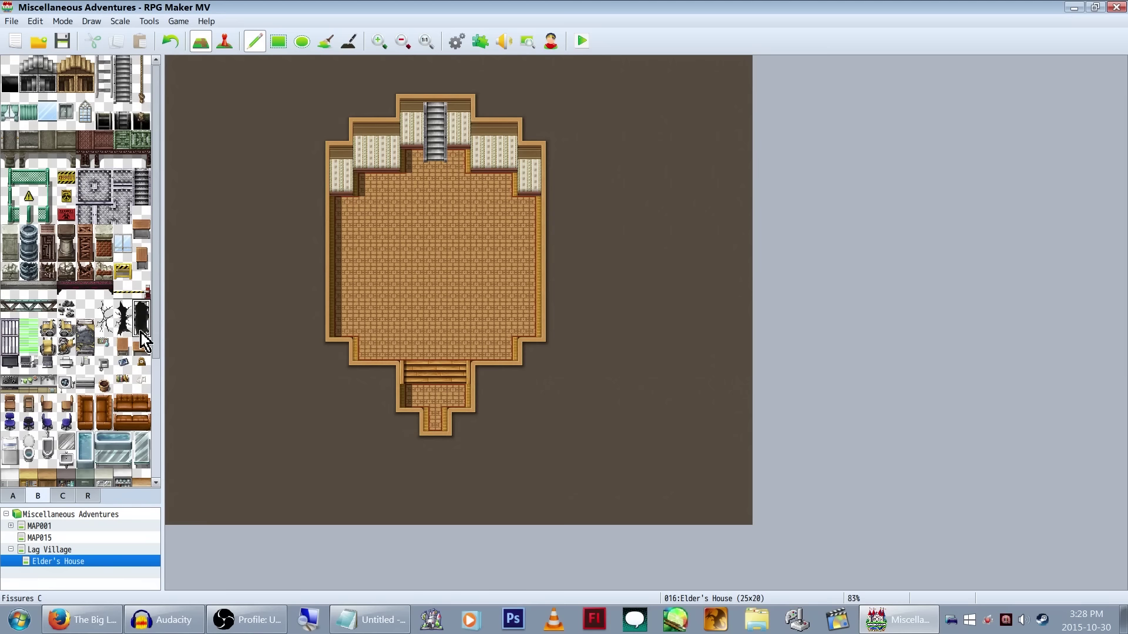
pyautogui.click(47, 197)
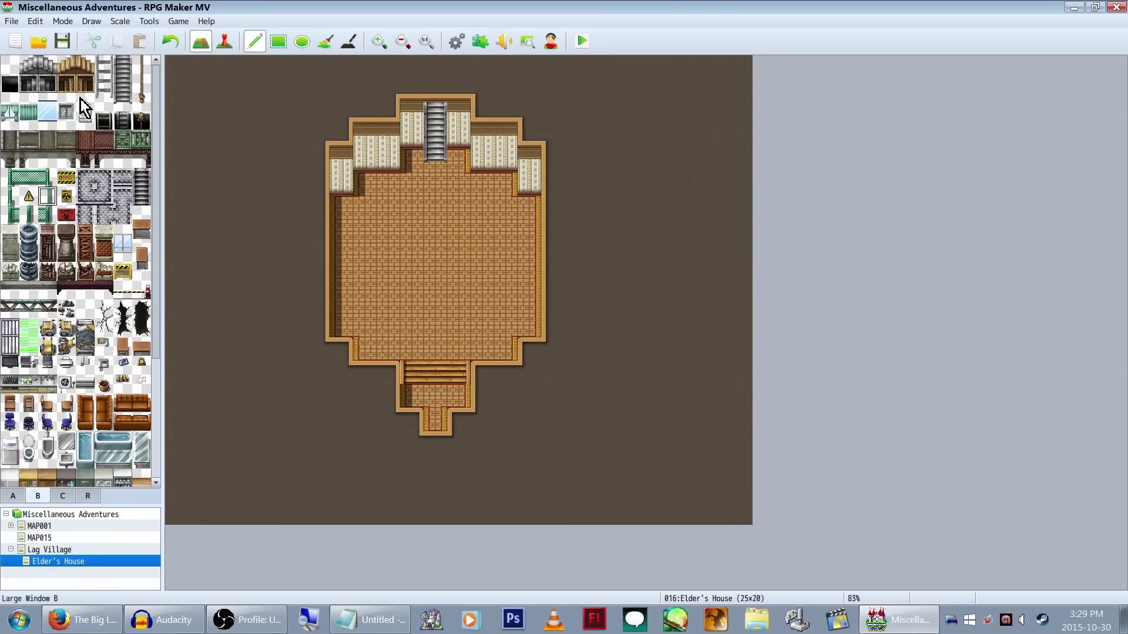
pyautogui.click(10, 120)
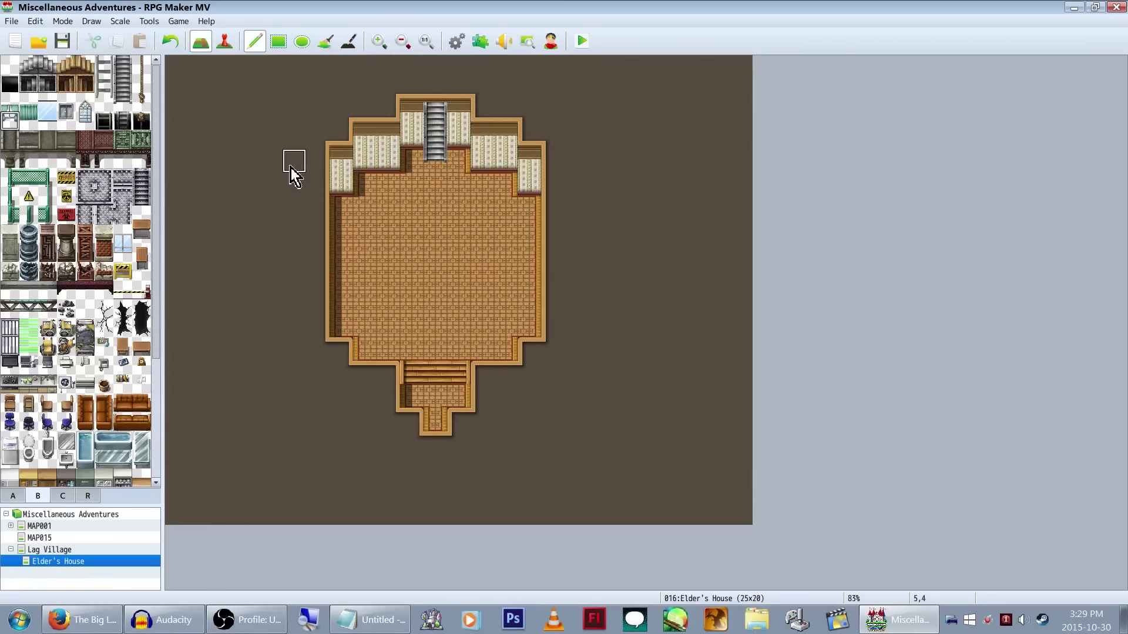
pyautogui.moveTo(10, 103); pyautogui.dragTo(10, 121)
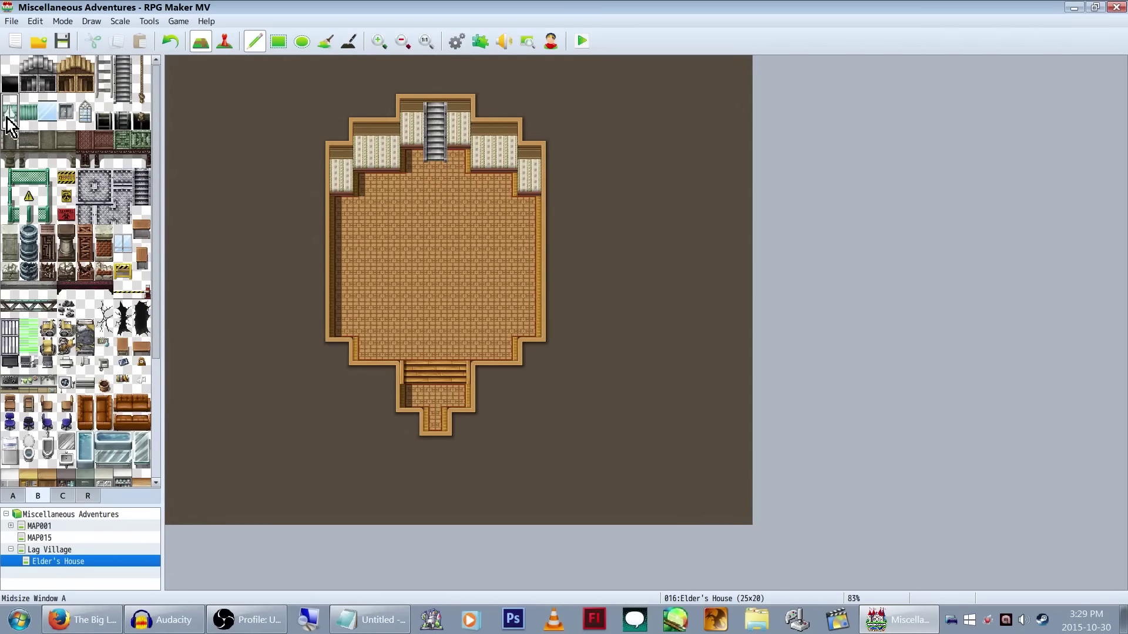
pyautogui.click(369, 125)
pyautogui.click(509, 135)
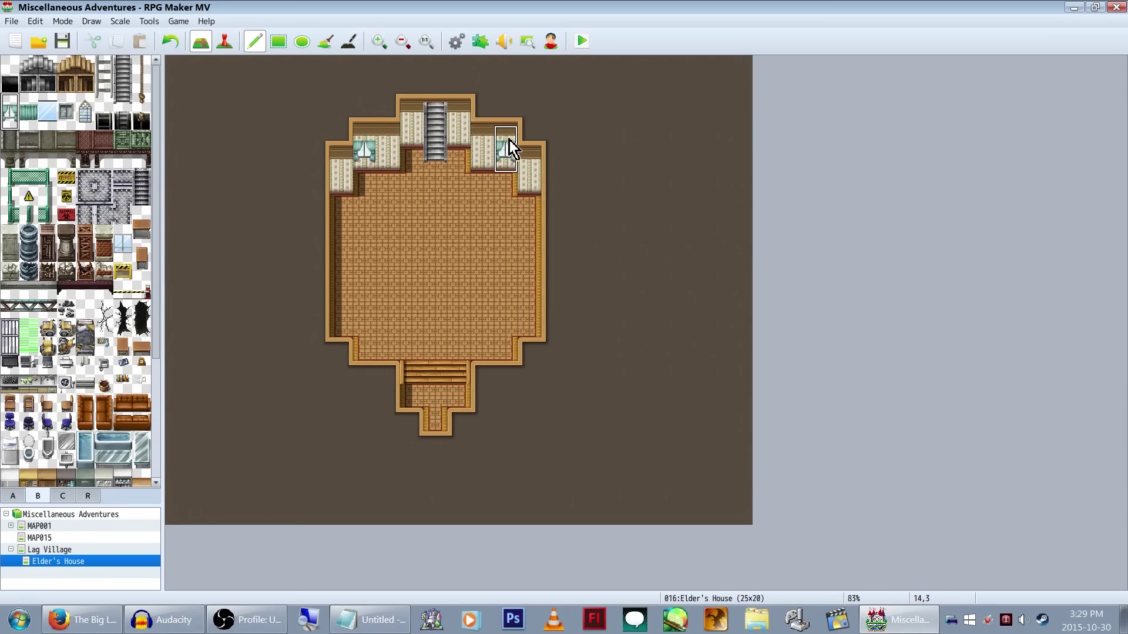
pyautogui.click(146, 231)
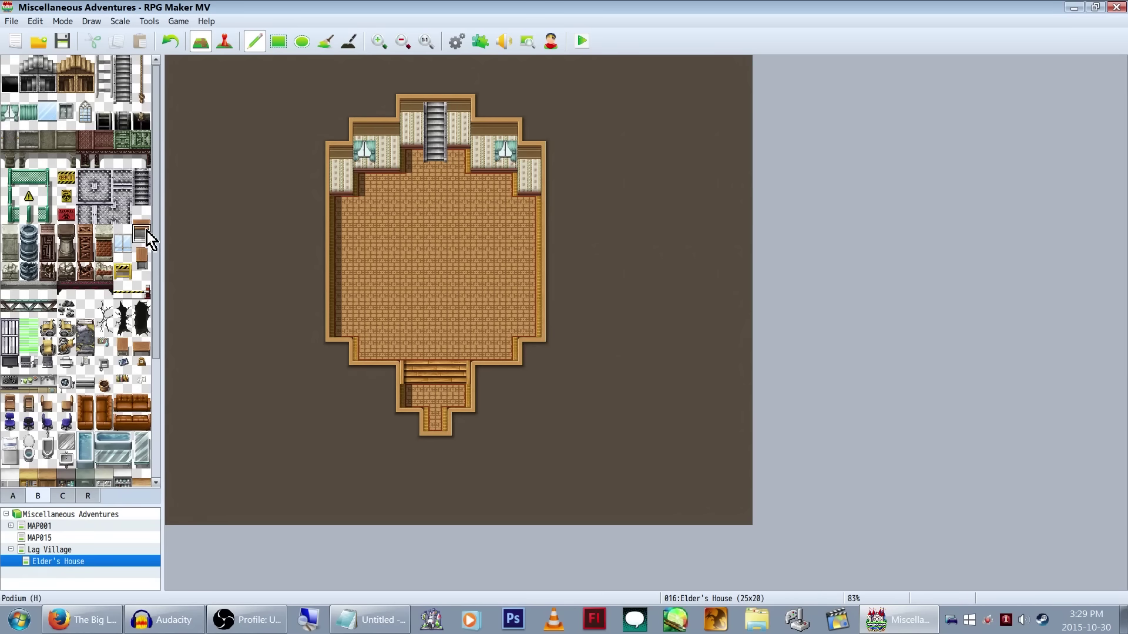
pyautogui.click(16, 496)
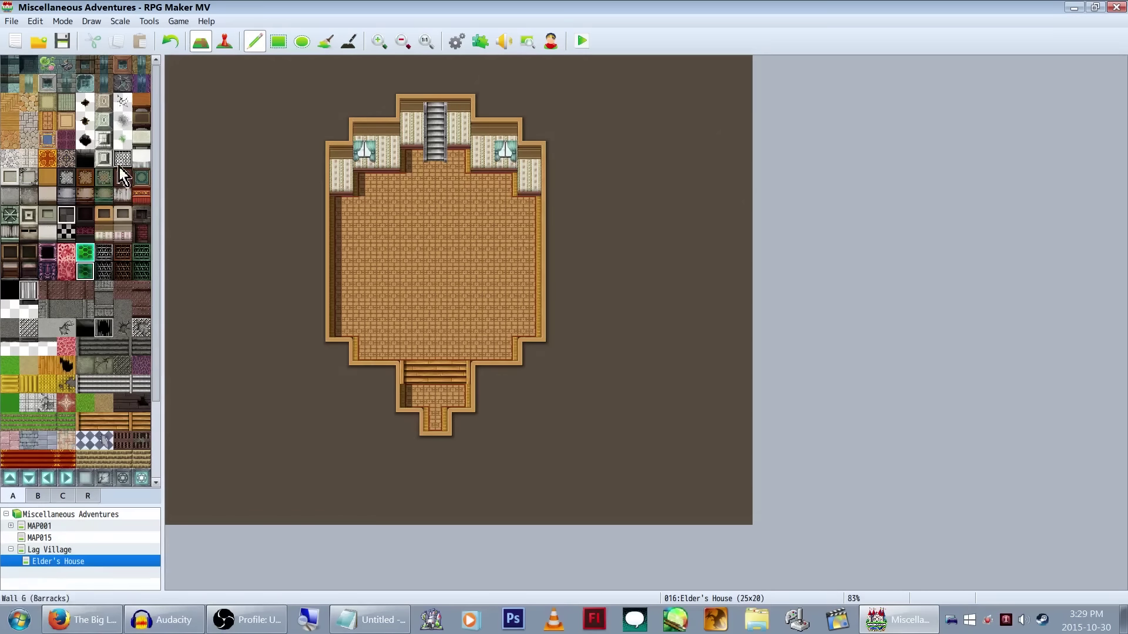
pyautogui.click(141, 102)
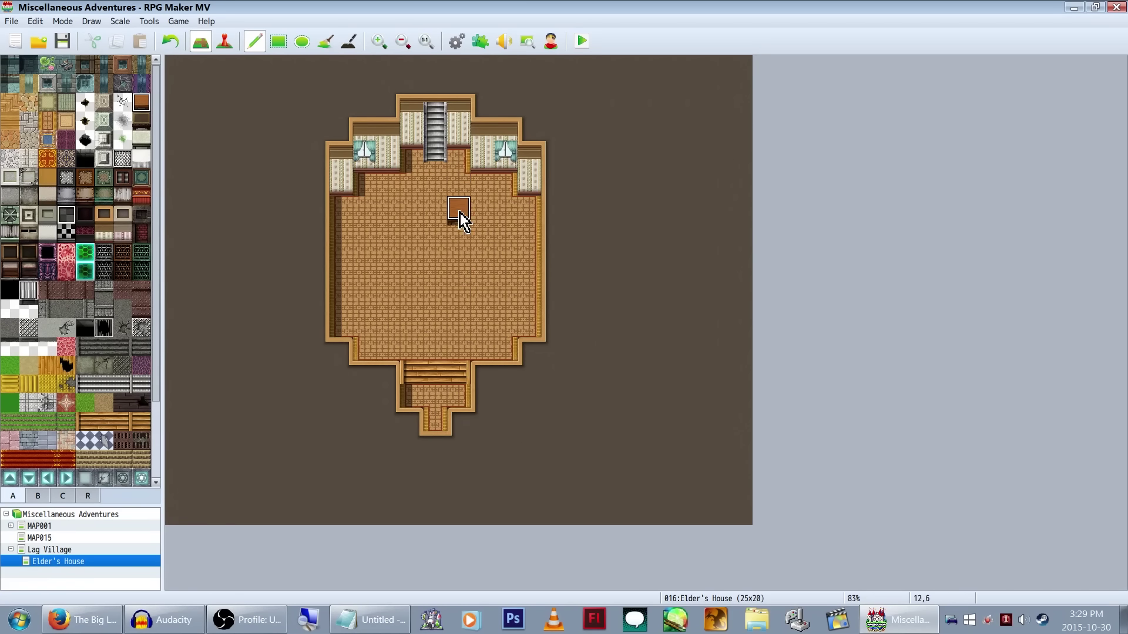
# Step: Paint a brown patch in the room's centre and cover it with white flooring
pyautogui.moveTo(460, 213)
pyautogui.mouseDown()
pyautogui.moveTo(447, 247)
pyautogui.moveTo(469, 246)
pyautogui.moveTo(464, 228)
pyautogui.moveTo(412, 258)
pyautogui.mouseUp()
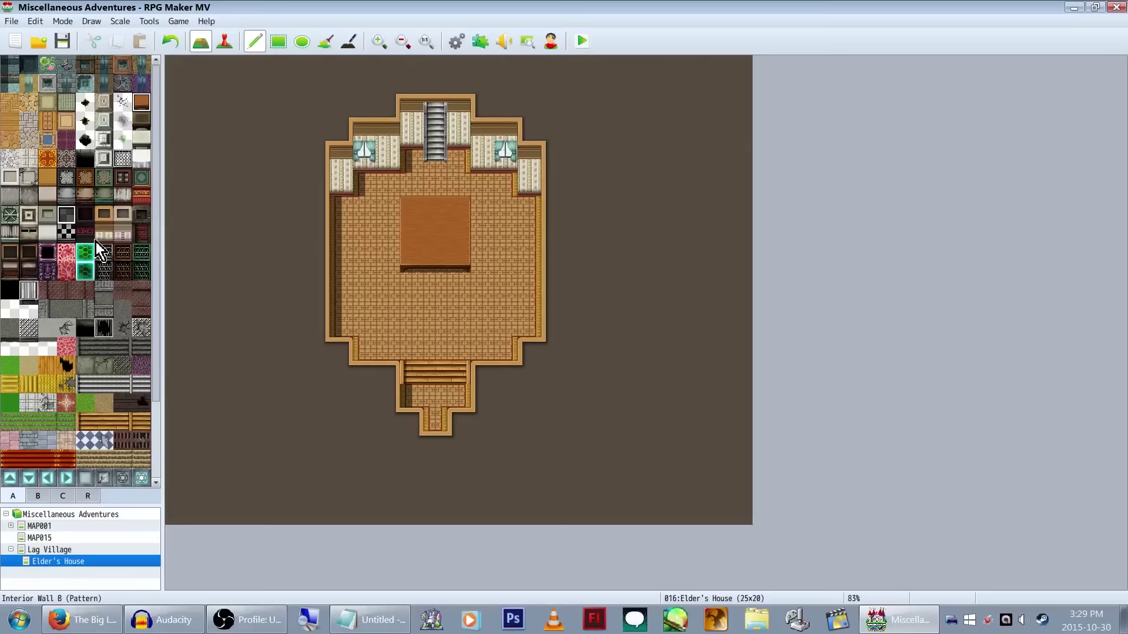
pyautogui.click(141, 158)
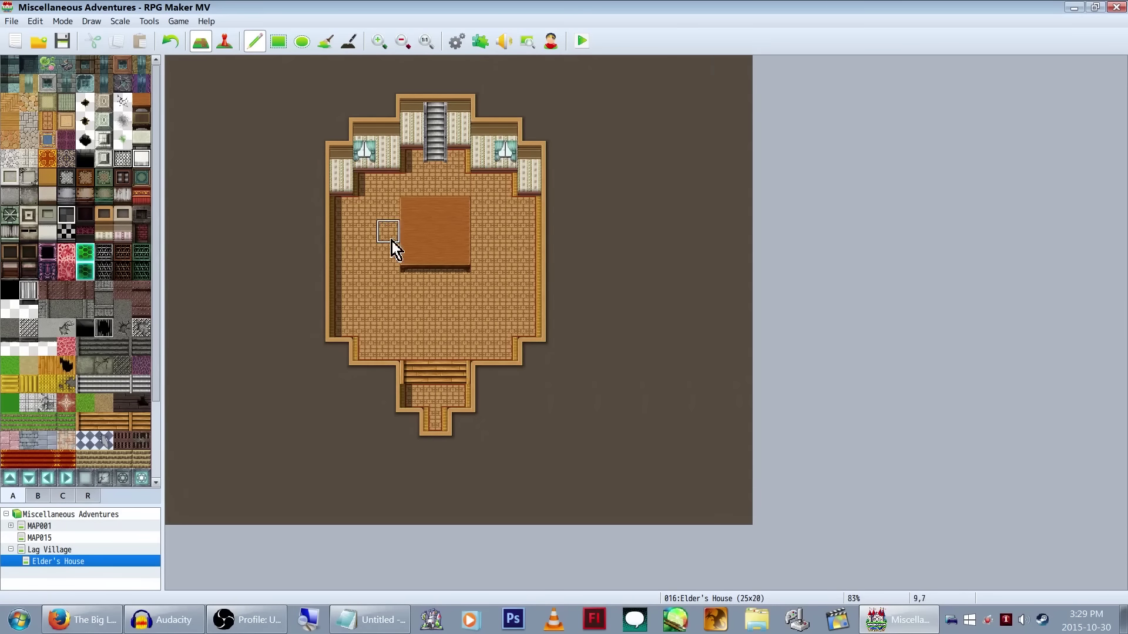
pyautogui.moveTo(411, 265)
pyautogui.mouseDown()
pyautogui.moveTo(413, 222)
pyautogui.moveTo(460, 210)
pyautogui.moveTo(425, 205)
pyautogui.moveTo(442, 266)
pyautogui.moveTo(463, 225)
pyautogui.moveTo(449, 289)
pyautogui.moveTo(415, 283)
pyautogui.mouseUp()
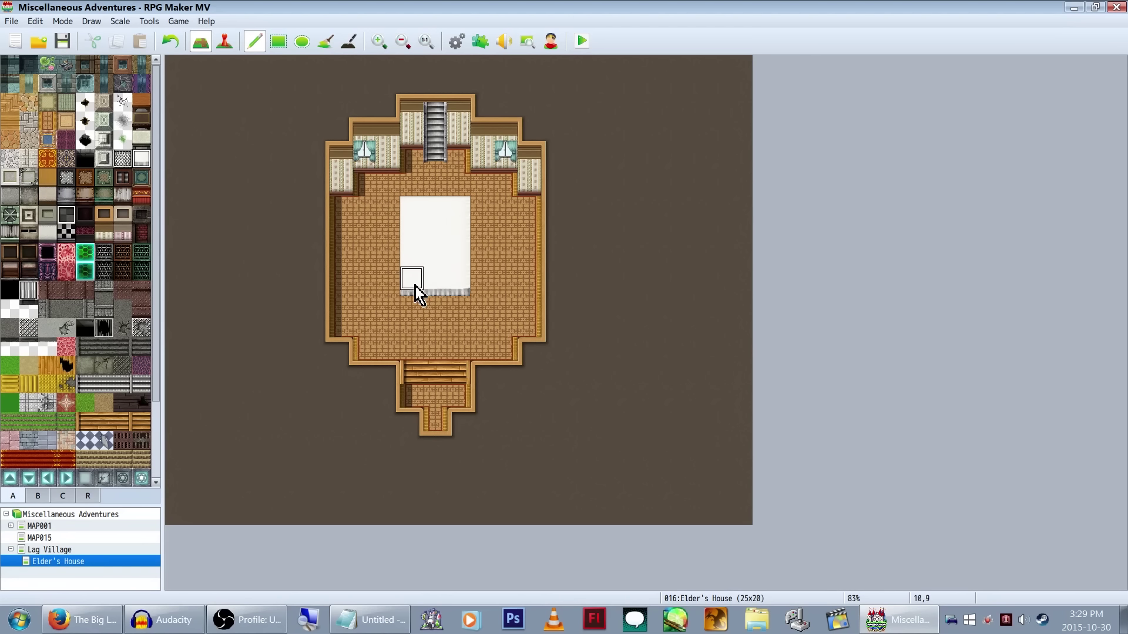
# Step: Place two-tile glass cabinets against the left and right walls
pyautogui.click(39, 496)
pyautogui.scroll(-5, 97, 300)
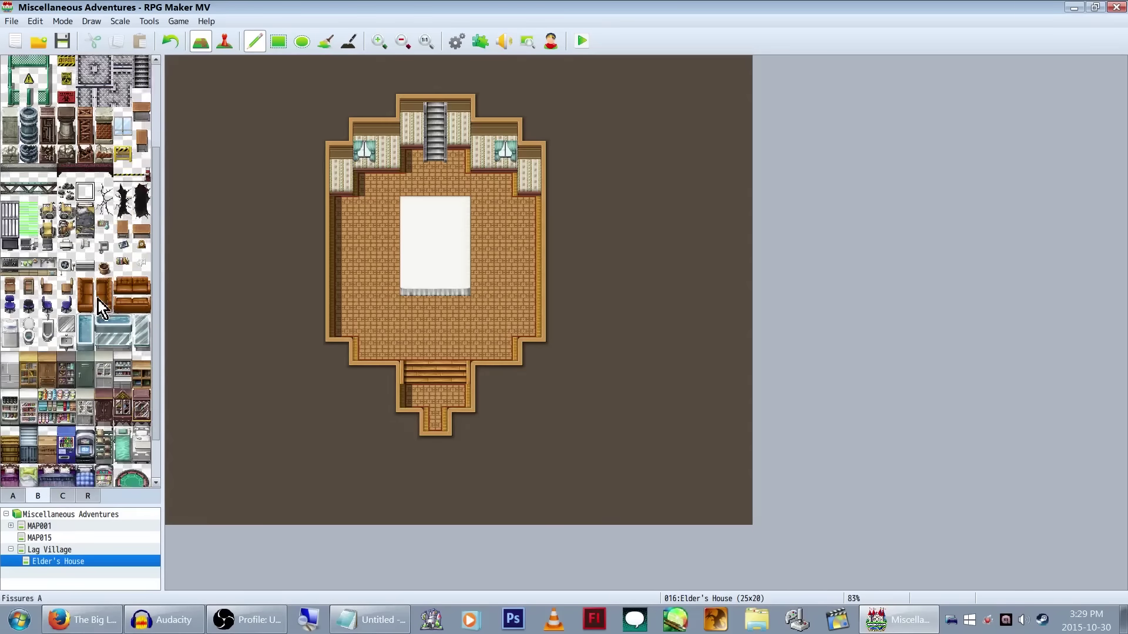
pyautogui.moveTo(146, 291); pyautogui.dragTo(148, 264)
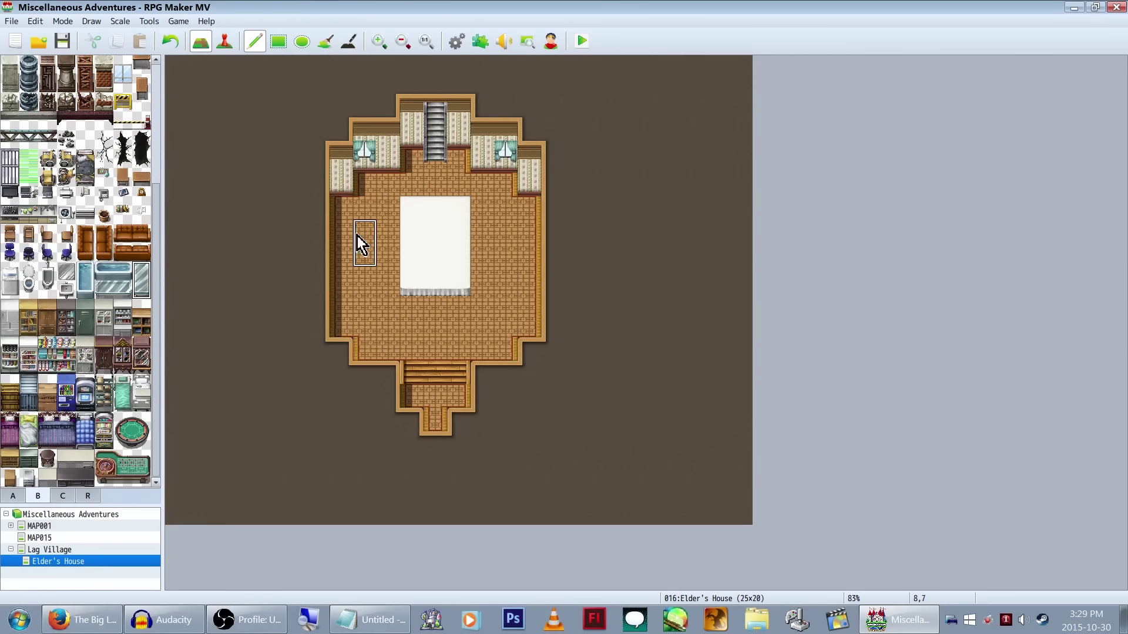
pyautogui.click(540, 238)
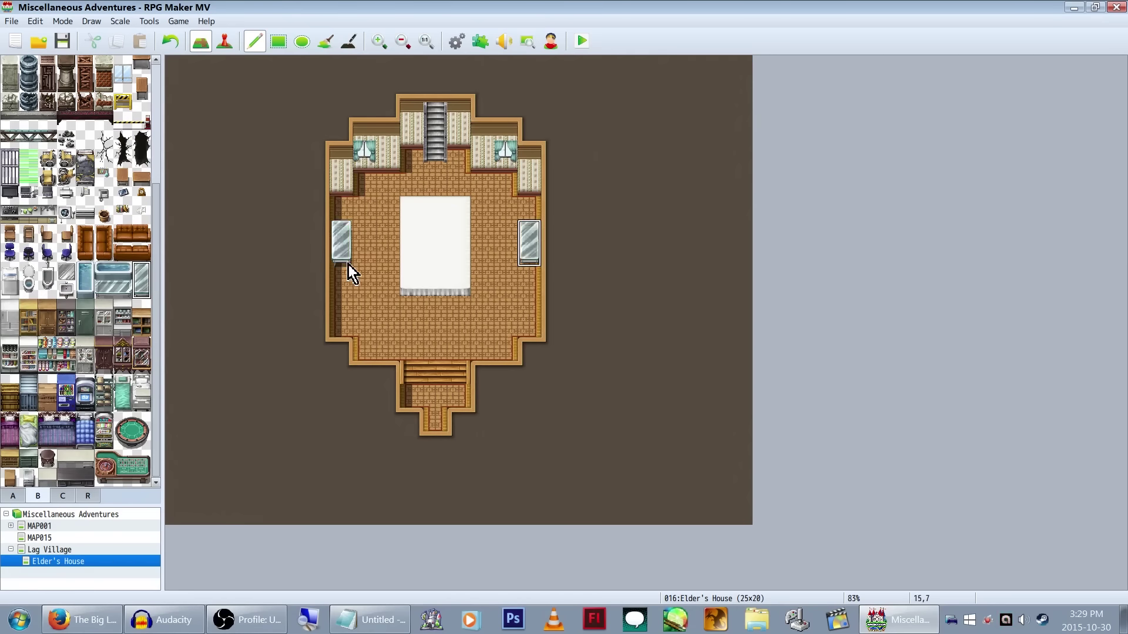
pyautogui.click(126, 386)
pyautogui.click(114, 288)
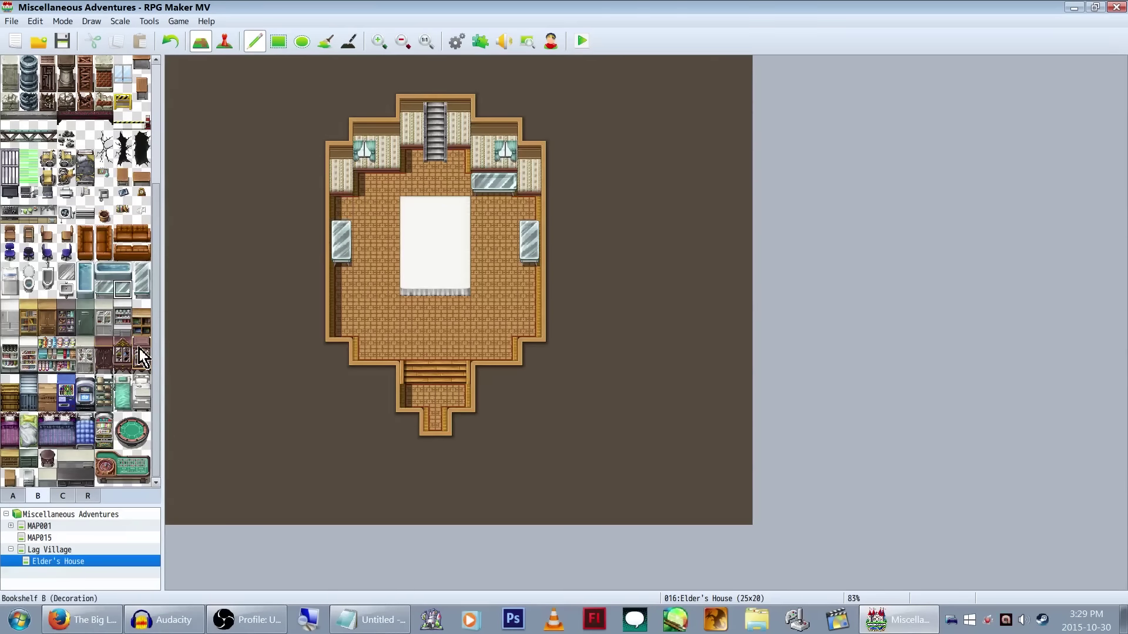
# Step: Place a small dark cabinet by the upper-left wall, undoing one misplaced tile
pyautogui.scroll(2, 141, 329)
pyautogui.scroll(2, 141, 323)
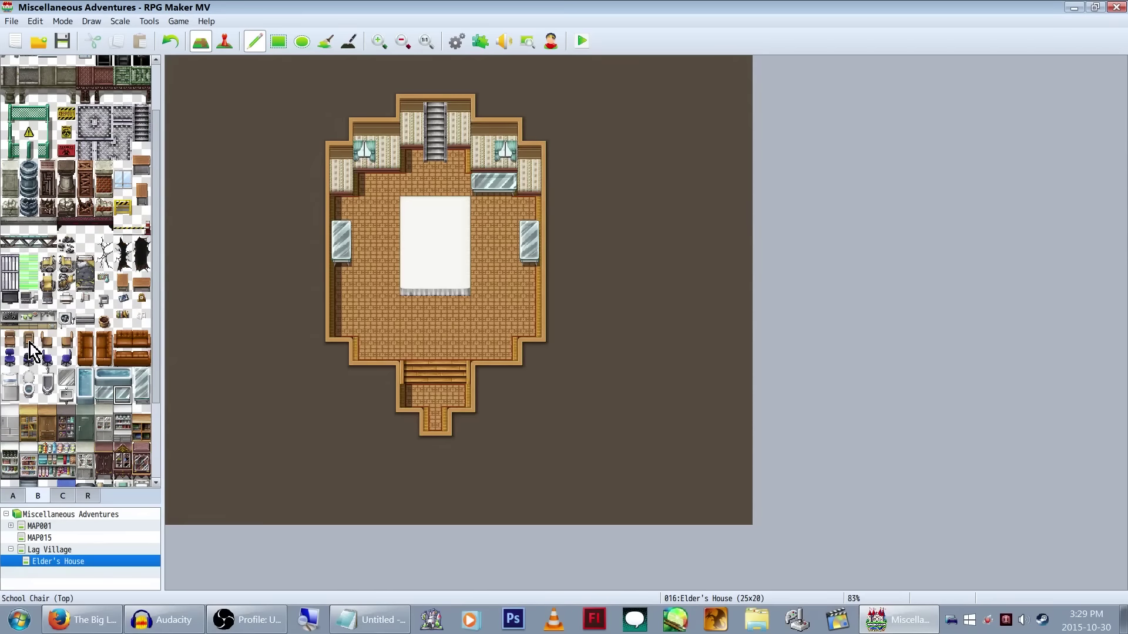
pyautogui.click(10, 340)
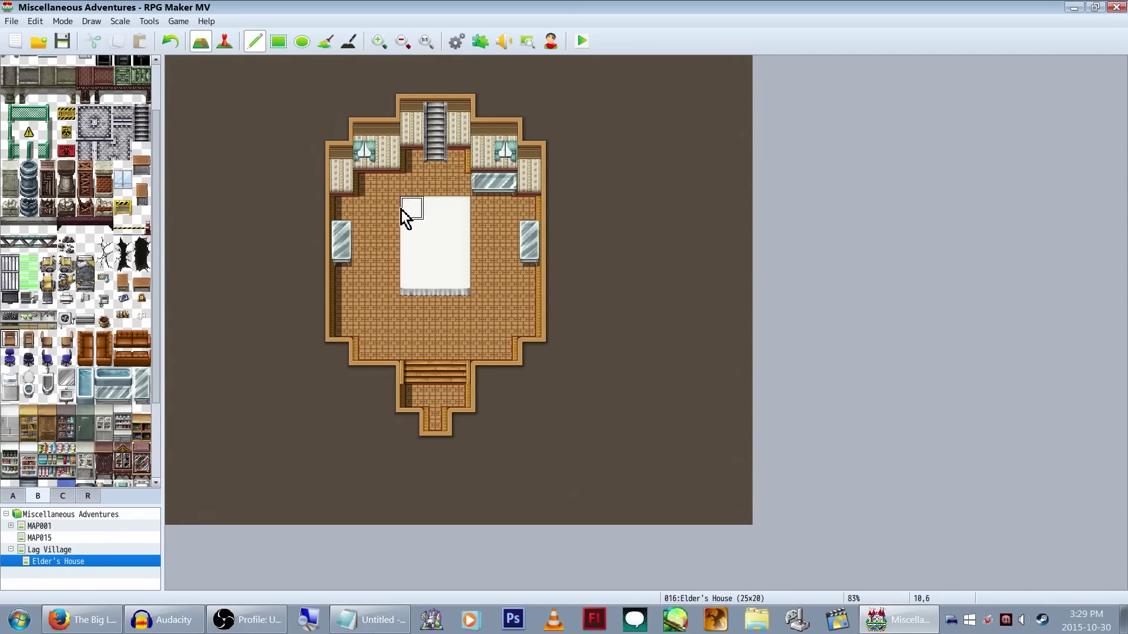
pyautogui.scroll(-4, 118, 435)
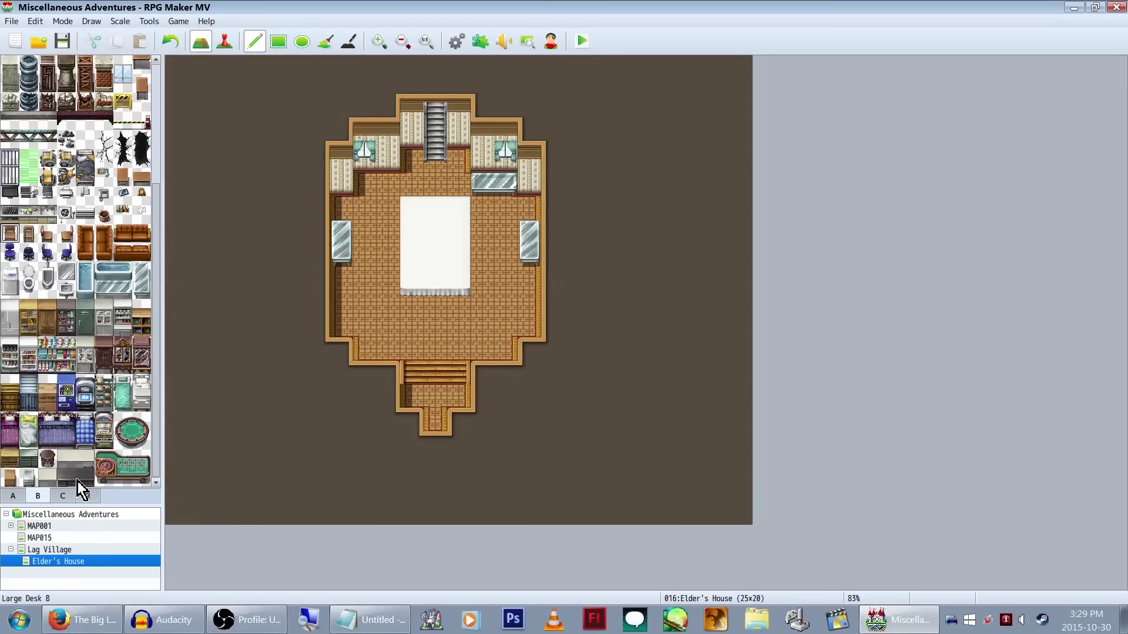
pyautogui.click(28, 459)
pyautogui.click(531, 209)
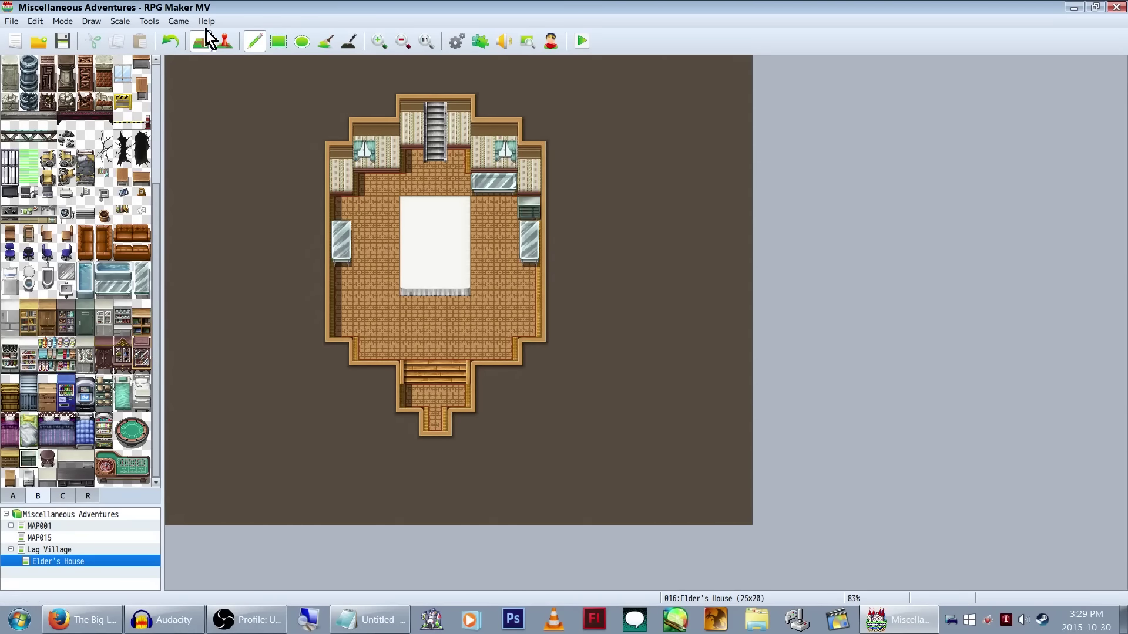
pyautogui.click(172, 41)
pyautogui.click(366, 184)
# Step: Try a tall cabinet and undo it, then paint a window tile over the glass case
pyautogui.click(85, 253)
pyautogui.scroll(3, 117, 259)
pyautogui.scroll(3, 125, 263)
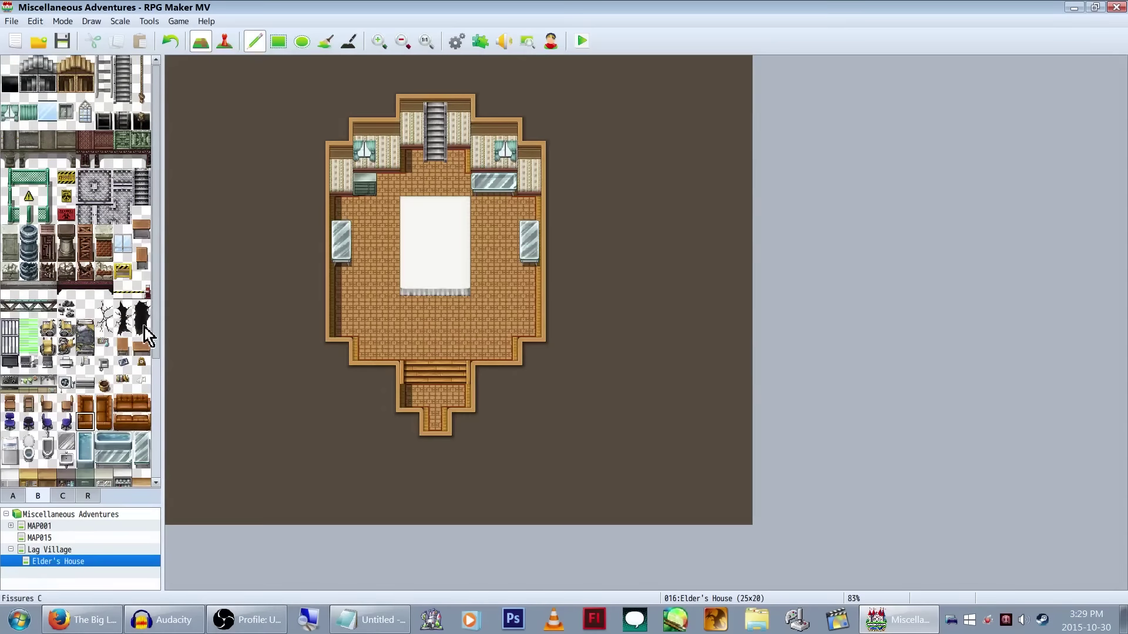
pyautogui.moveTo(142, 216); pyautogui.dragTo(140, 230)
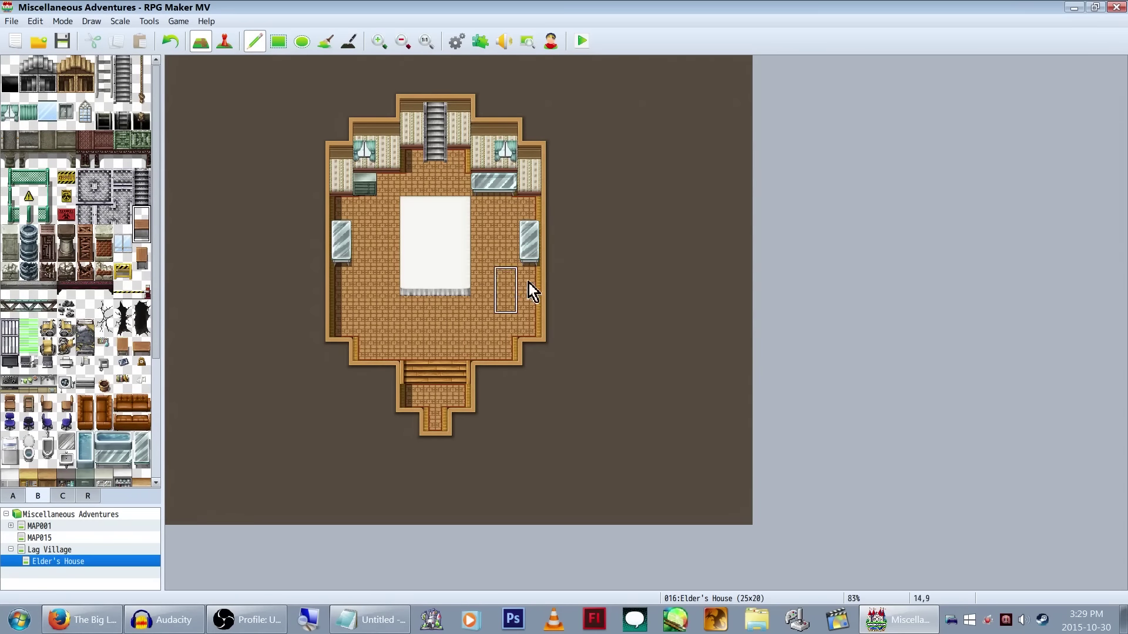
pyautogui.click(507, 299)
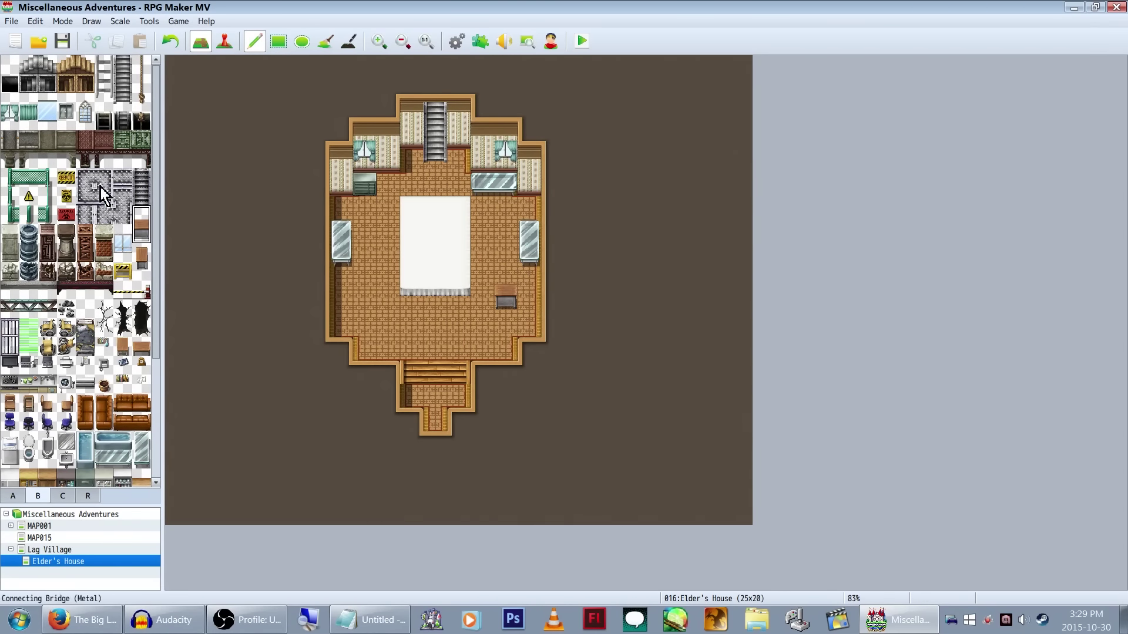
pyautogui.click(171, 43)
pyautogui.click(85, 121)
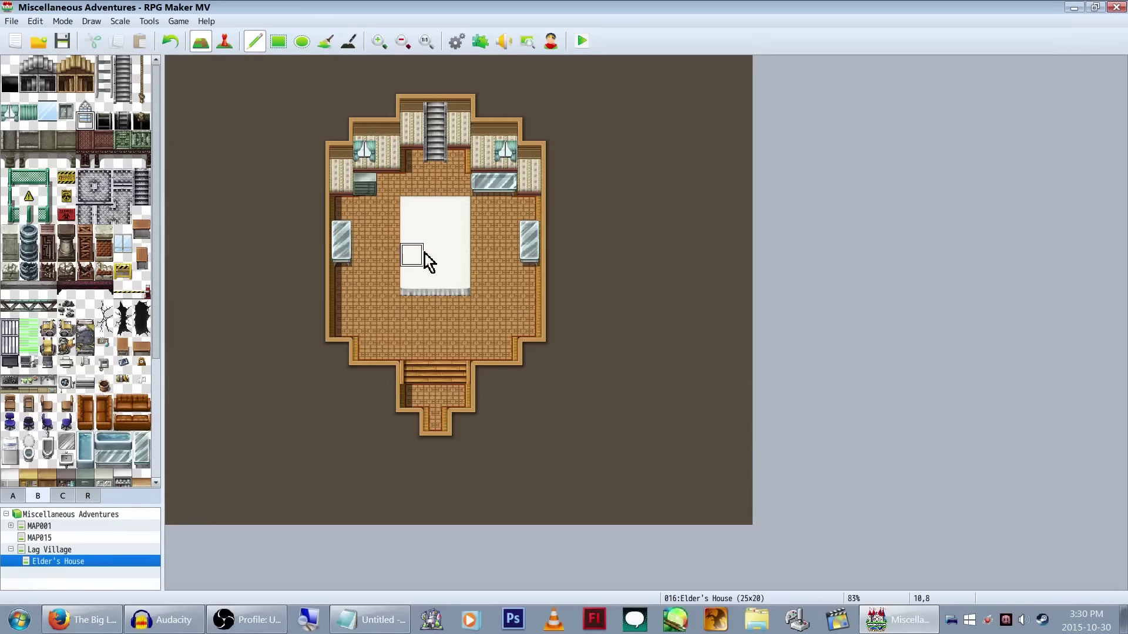
pyautogui.click(485, 189)
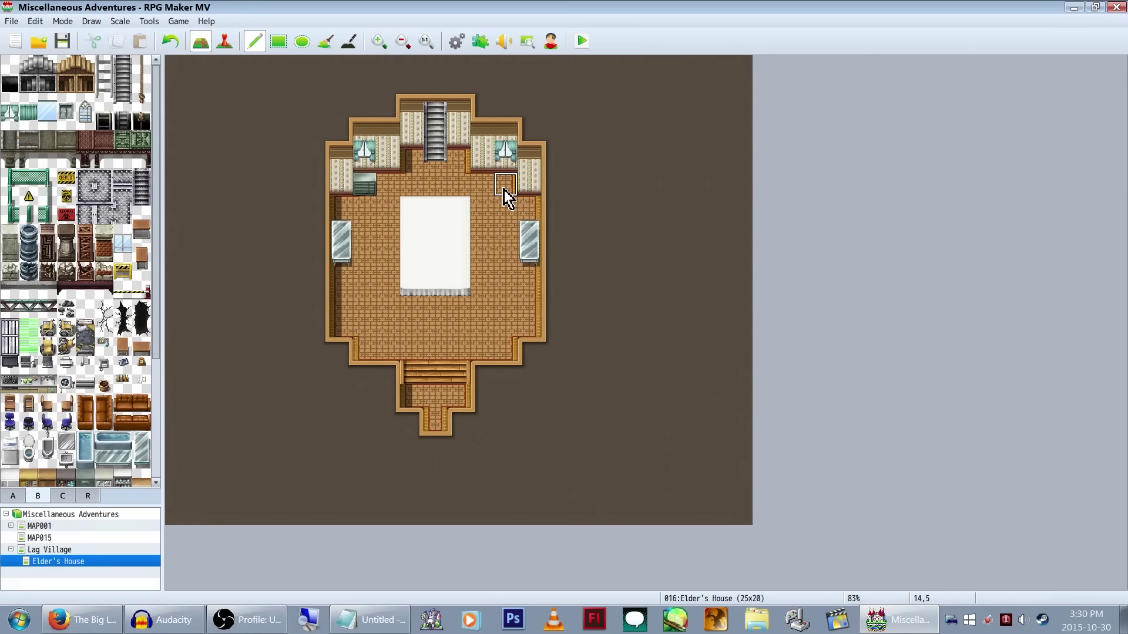
pyautogui.moveTo(448, 220); pyautogui.dragTo(413, 309, button='right')
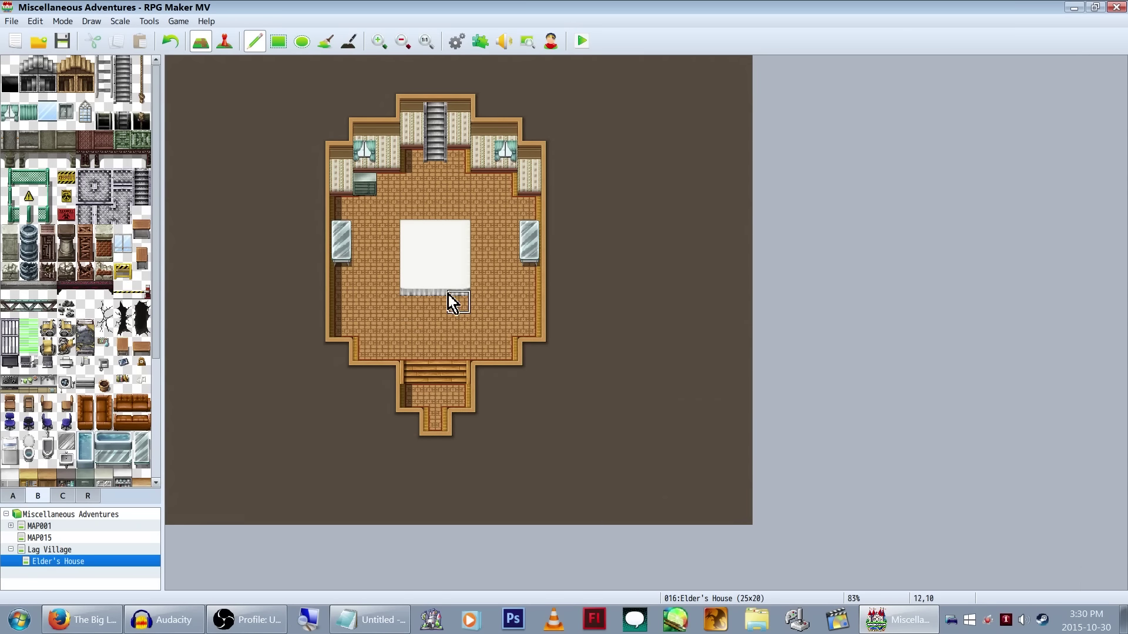
# Step: Switch to Event mode and open Lag Village from the enlarged map list
pyautogui.click(225, 47)
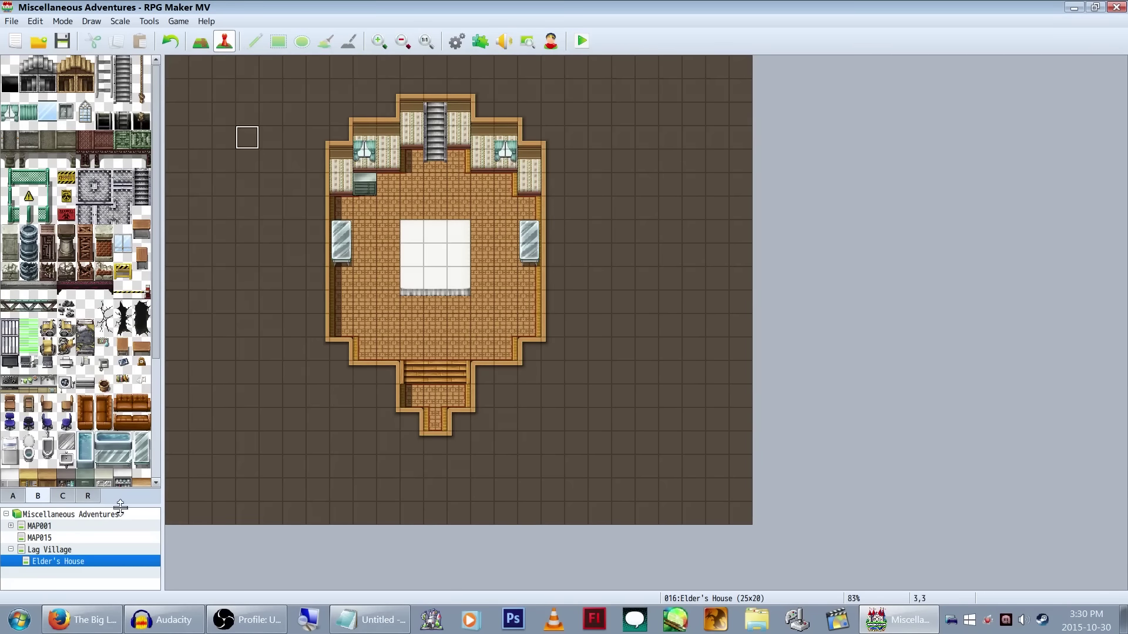
pyautogui.moveTo(118, 506); pyautogui.dragTo(130, 239)
pyautogui.click(109, 285)
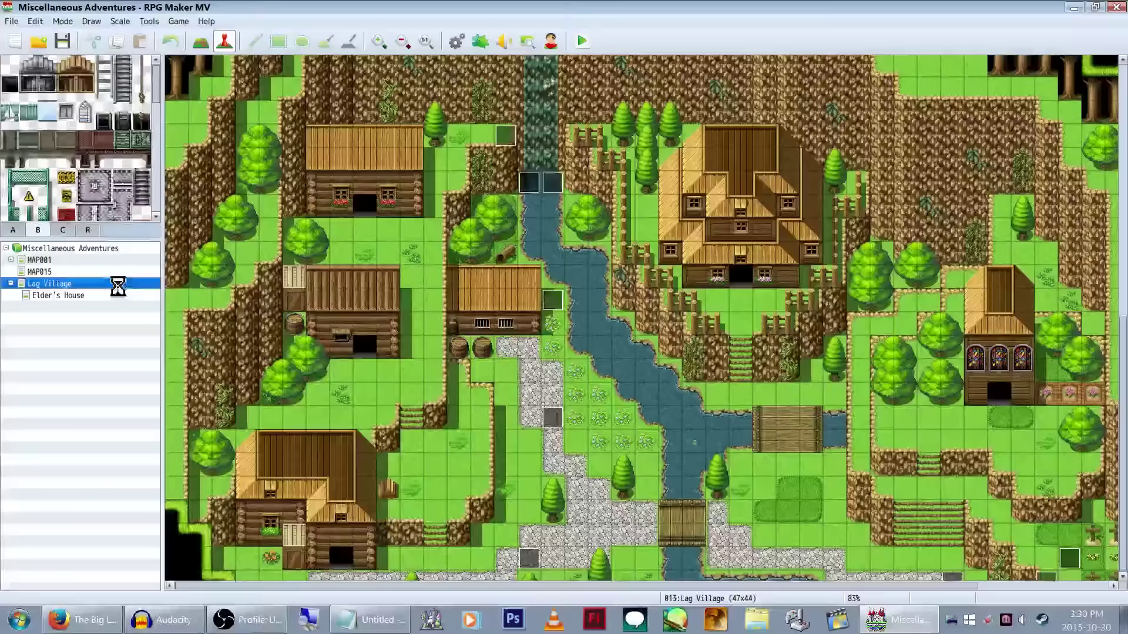
# Step: Place a quick door event on the big house's entrance, leading to Elder's House's entrance
pyautogui.rightClick(730, 276)
pyautogui.press('Escape')
pyautogui.rightClick(743, 281)
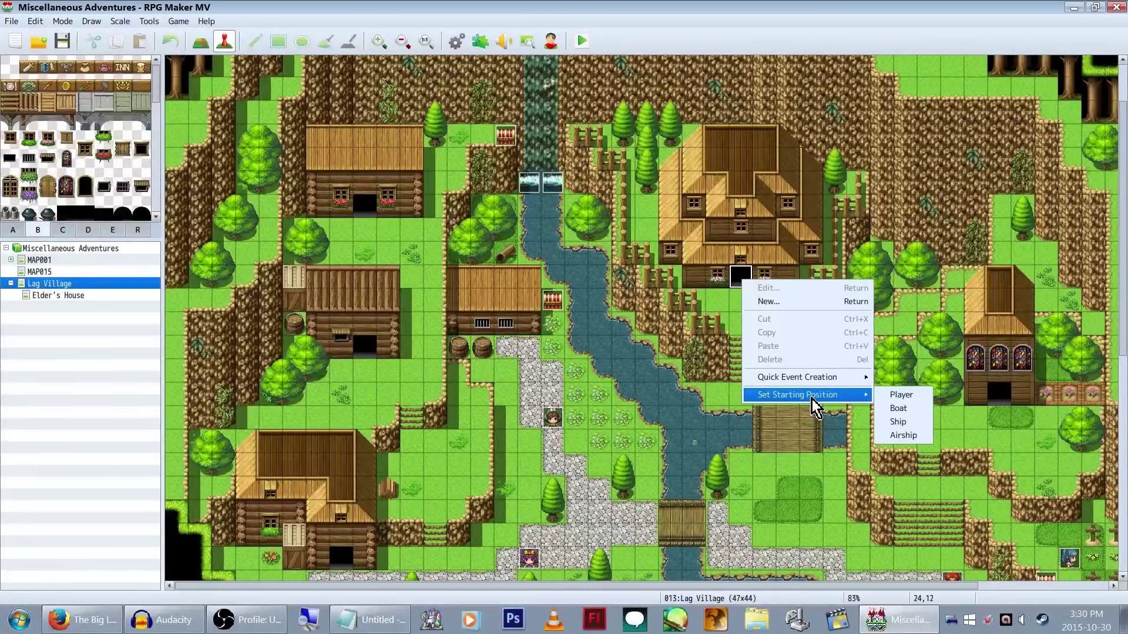
pyautogui.moveTo(815, 377)
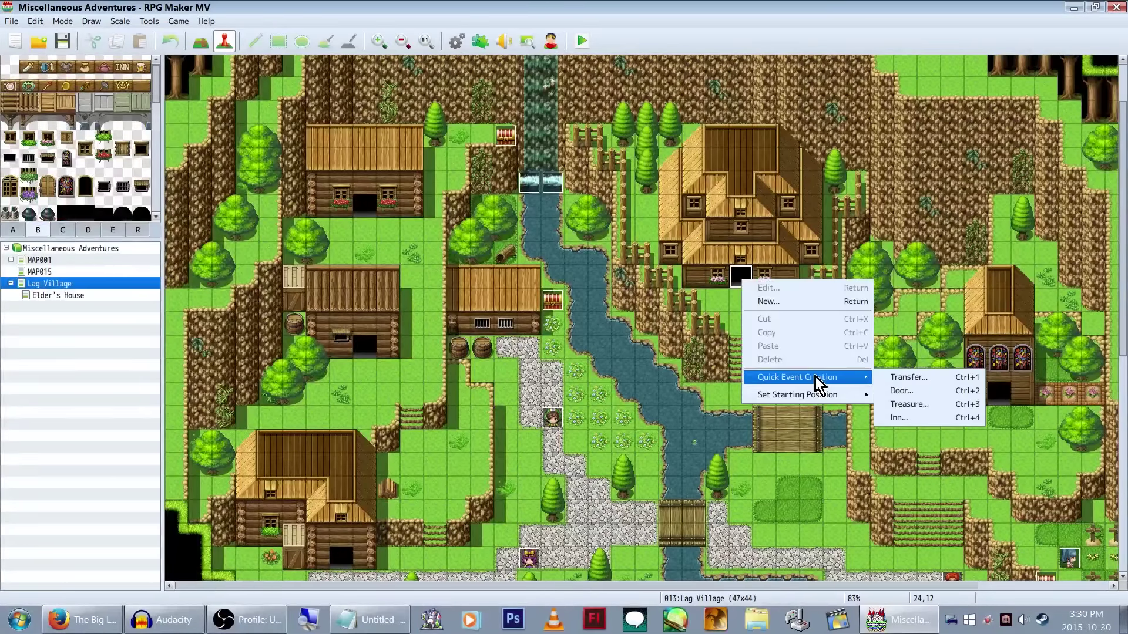
pyautogui.click(934, 391)
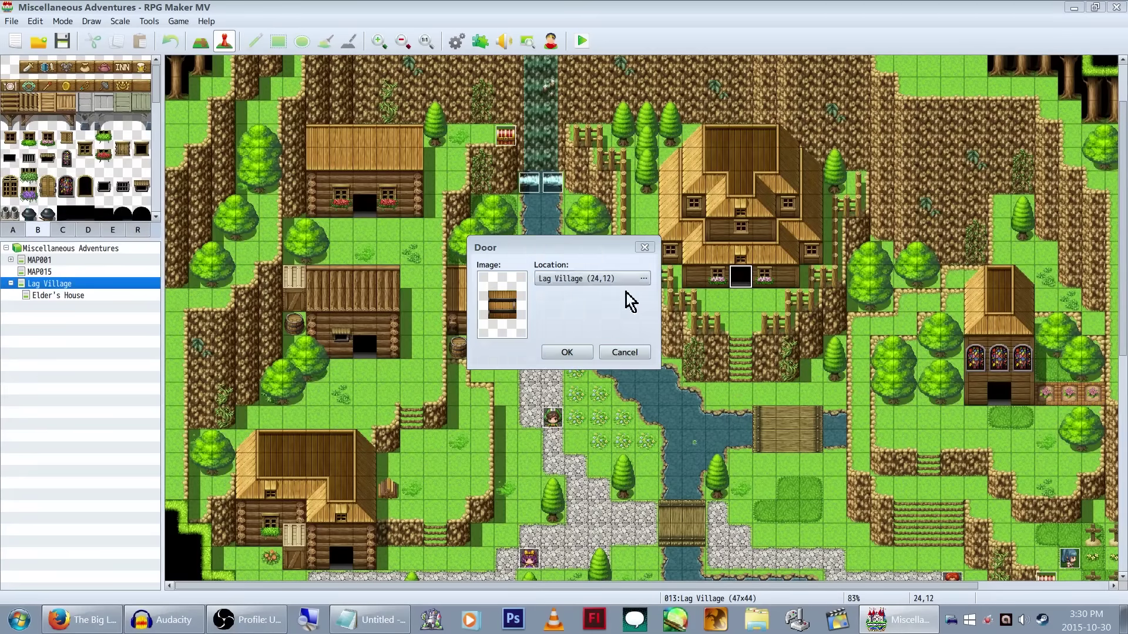
pyautogui.click(644, 278)
pyautogui.click(371, 164)
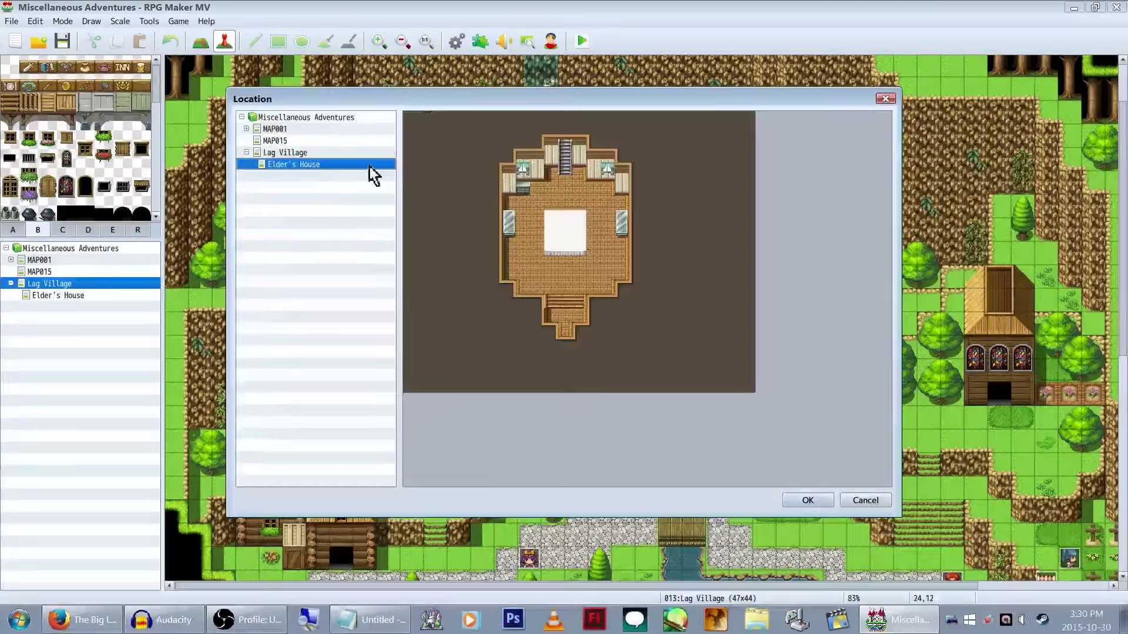
pyautogui.doubleClick(570, 332)
pyautogui.click(643, 278)
pyautogui.doubleClick(638, 373)
pyautogui.click(577, 357)
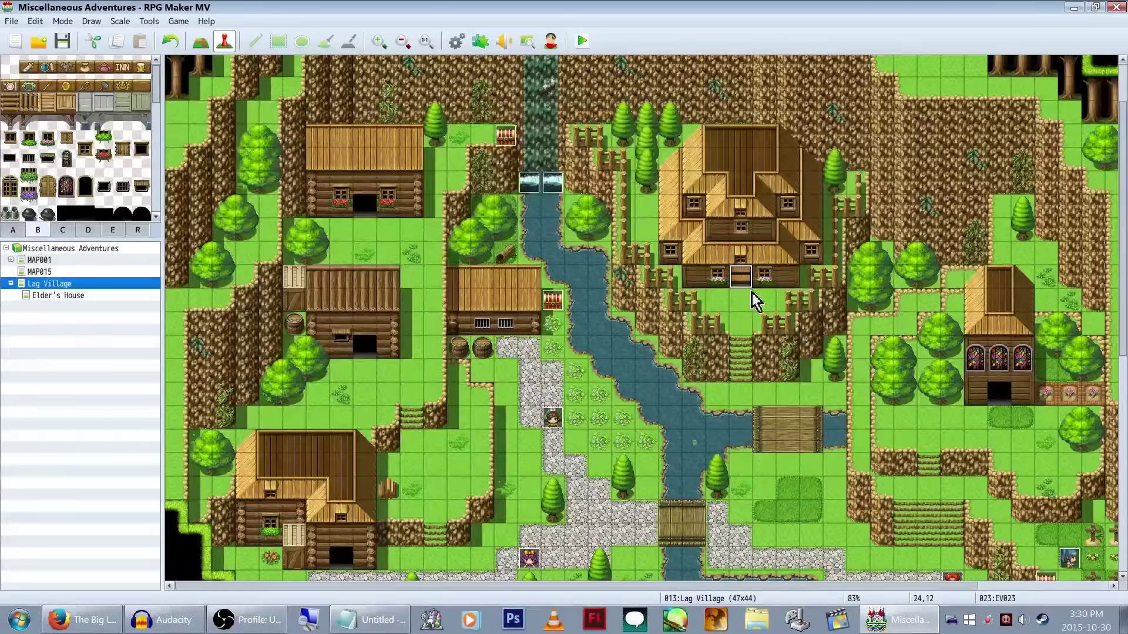
# Step: Start a new event on the tile below the door, then cancel it
pyautogui.click(746, 334)
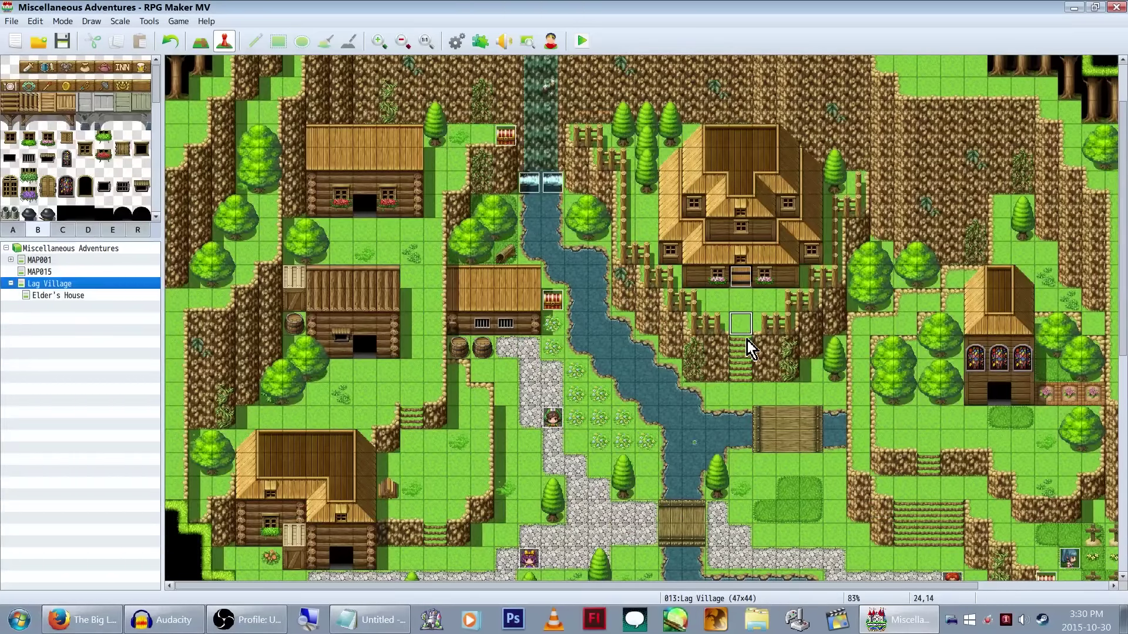
pyautogui.doubleClick(745, 332)
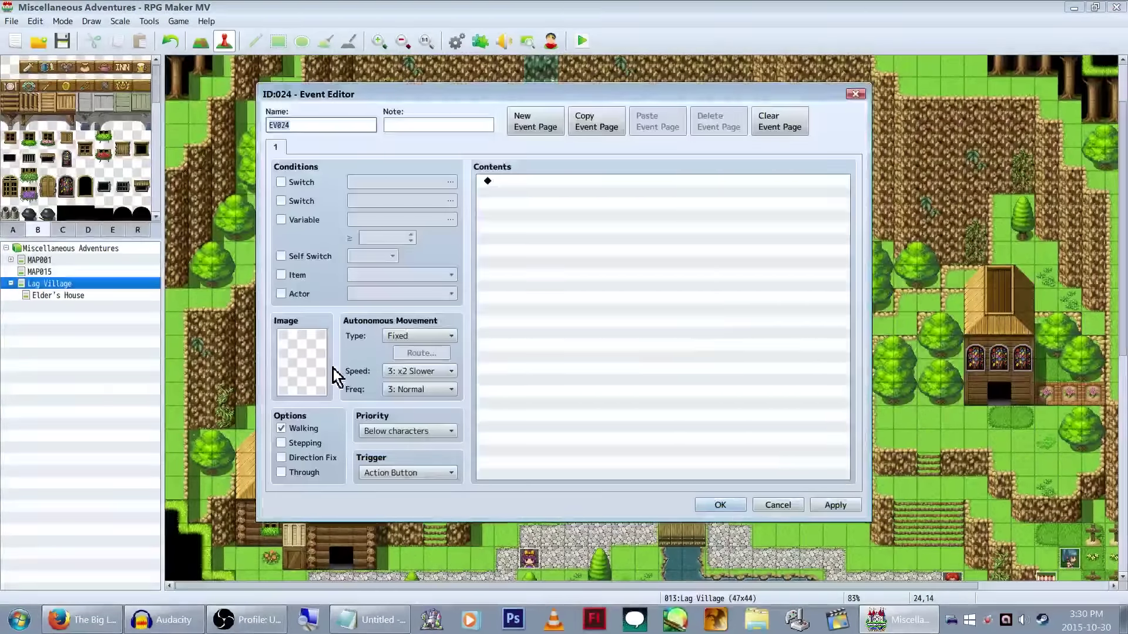
pyautogui.doubleClick(319, 379)
pyautogui.press('Escape')
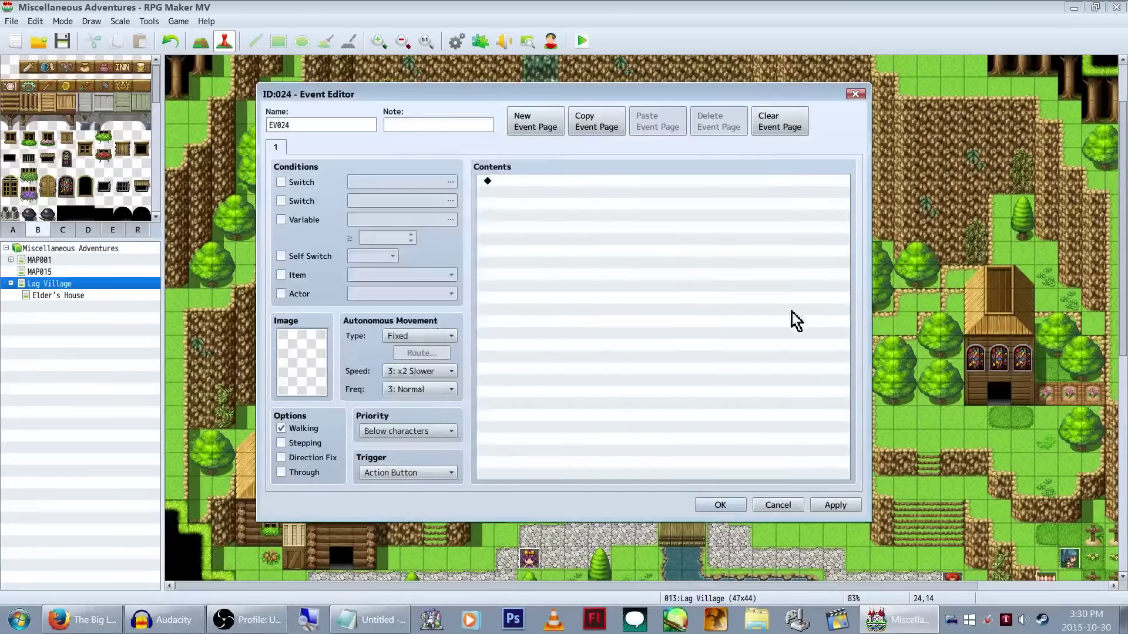
pyautogui.press('Escape')
# Step: Rename door event EV023 to Door, save it, and start event EV024 below it
pyautogui.doubleClick(743, 283)
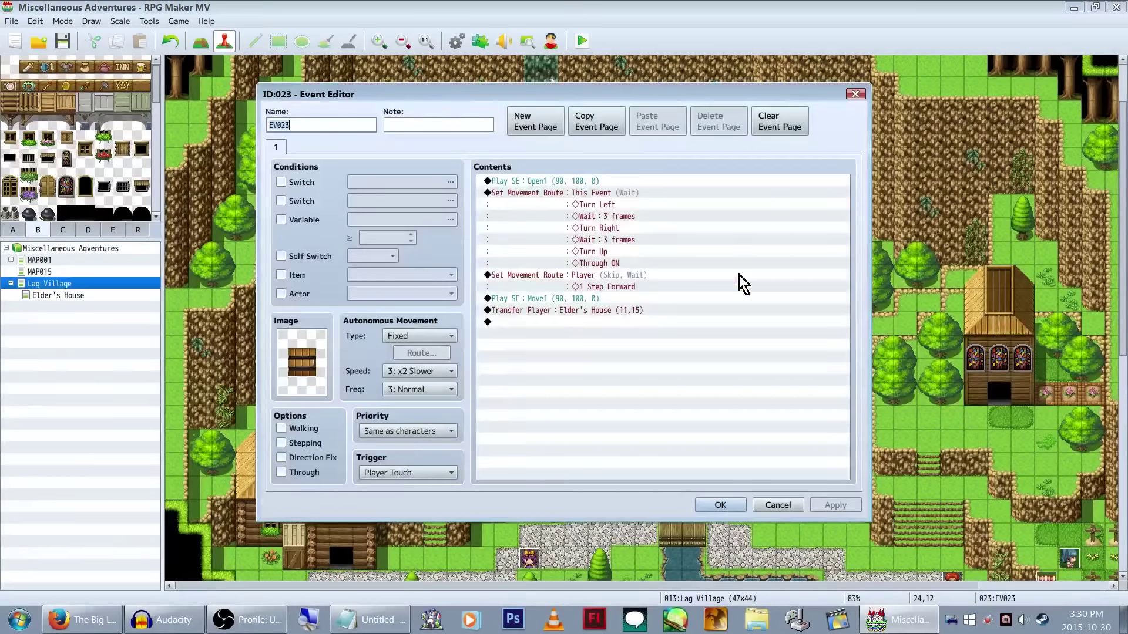
pyautogui.write('Door')
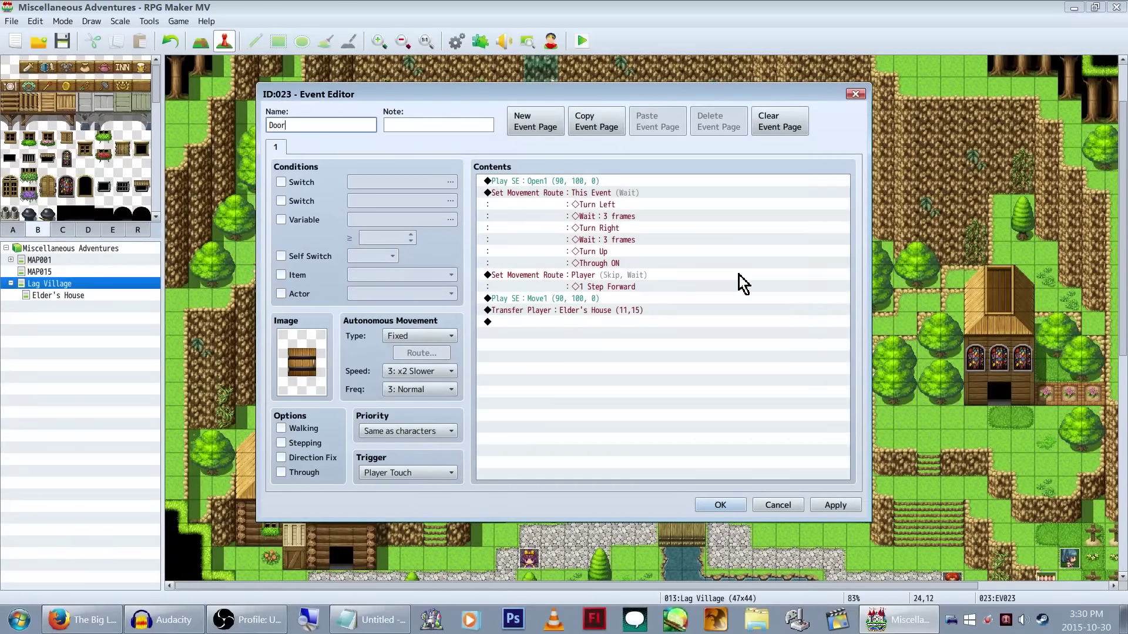
pyautogui.click(439, 389)
pyautogui.click(440, 389)
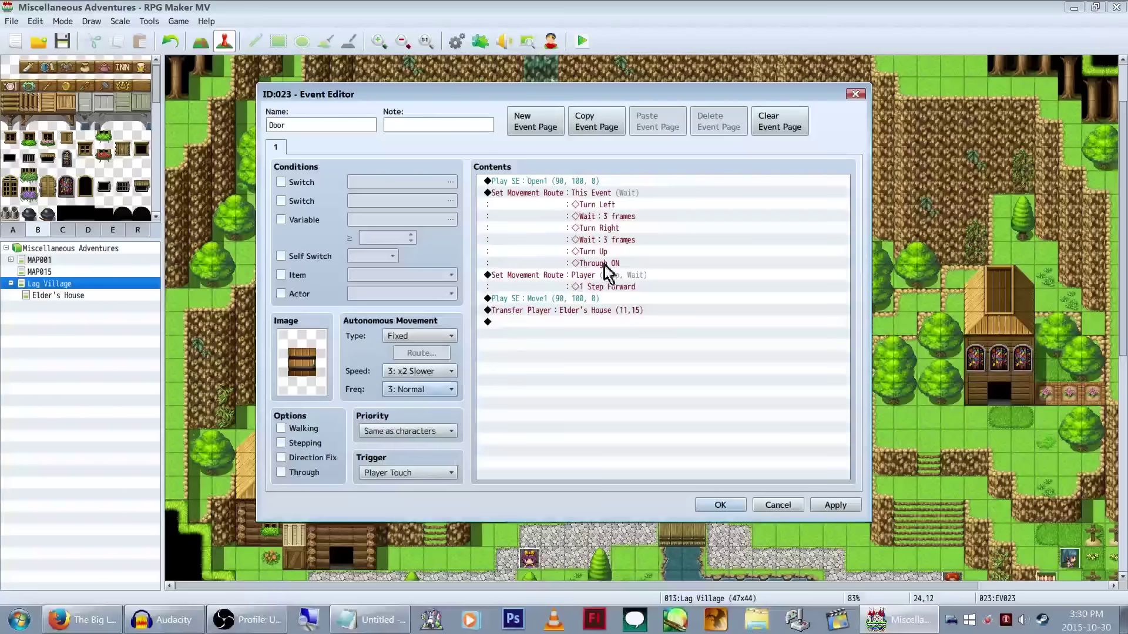
pyautogui.rightClick(646, 199)
pyautogui.click(664, 238)
pyautogui.click(710, 504)
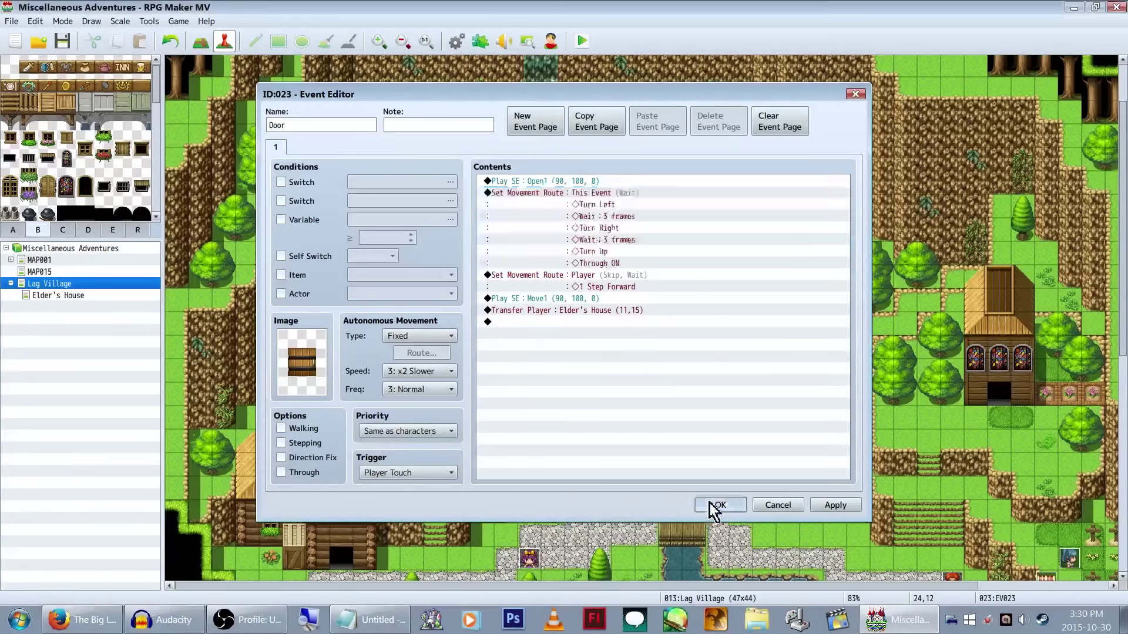
pyautogui.doubleClick(735, 323)
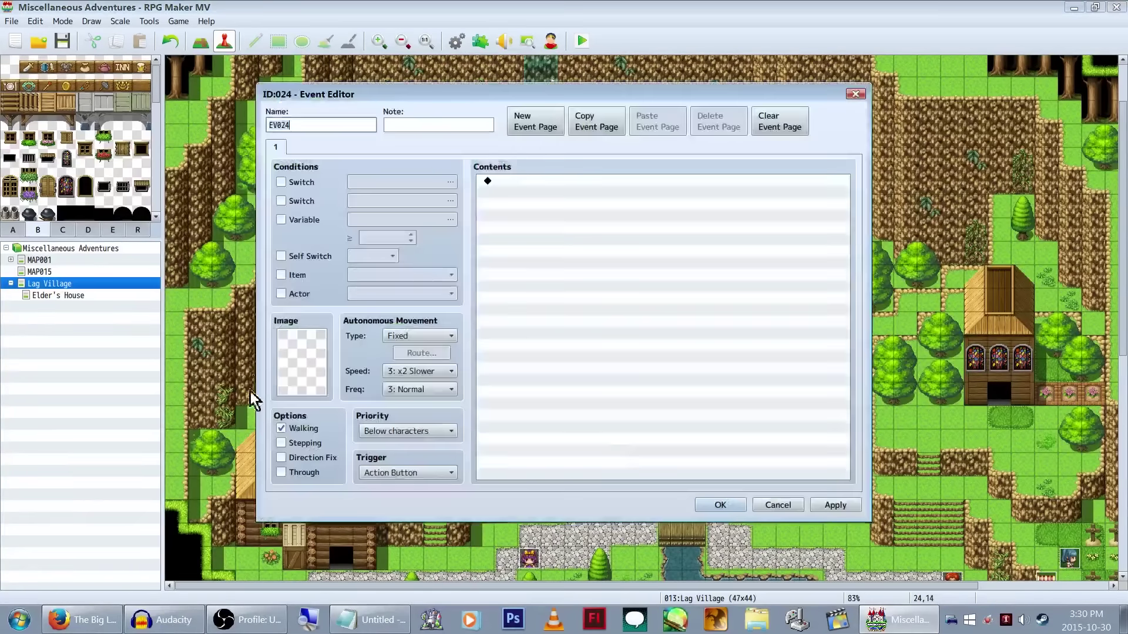
# Step: Give EV024 the red-haired Actor1 character sprite
pyautogui.doubleClick(318, 379)
pyautogui.click(418, 200)
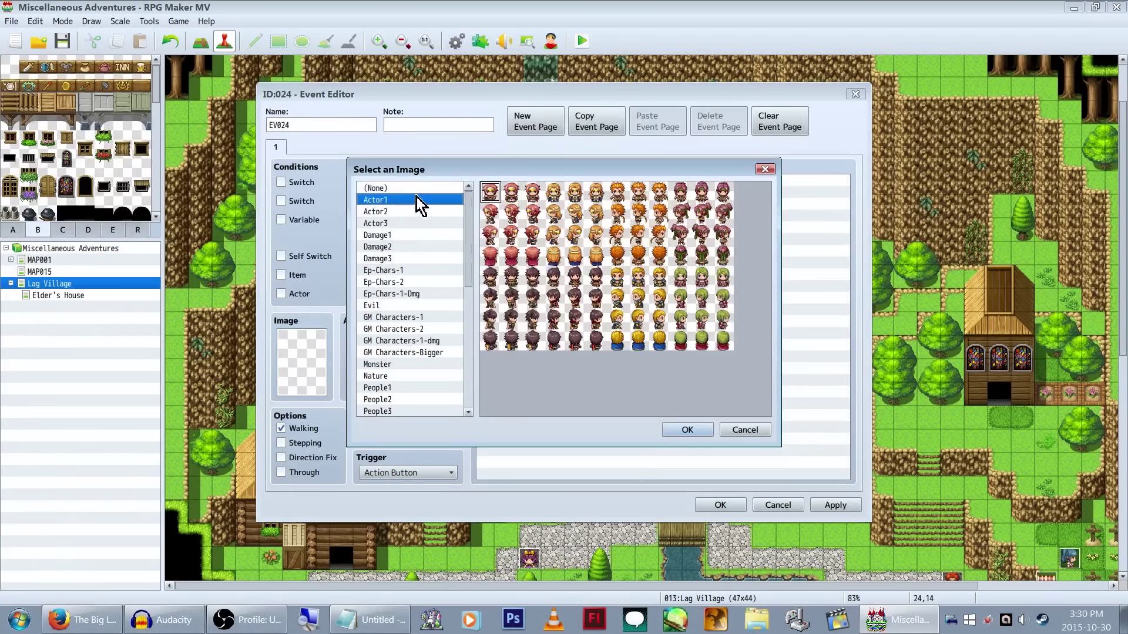
pyautogui.doubleClick(521, 203)
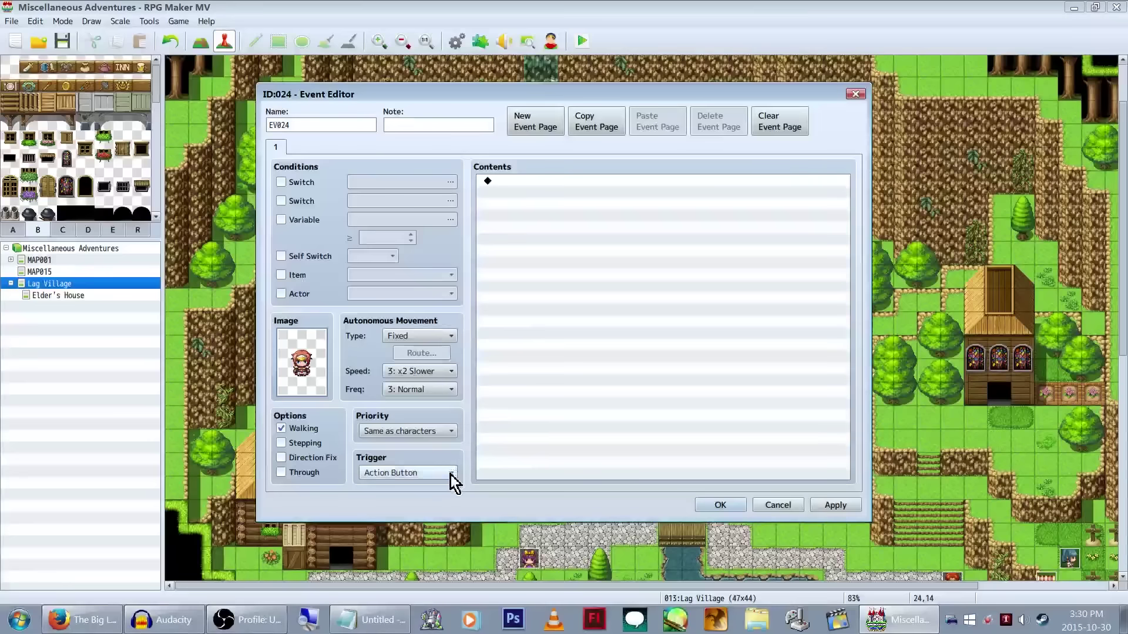
# Step: Add a Show Text message that uses the first Actor1 face
pyautogui.doubleClick(562, 241)
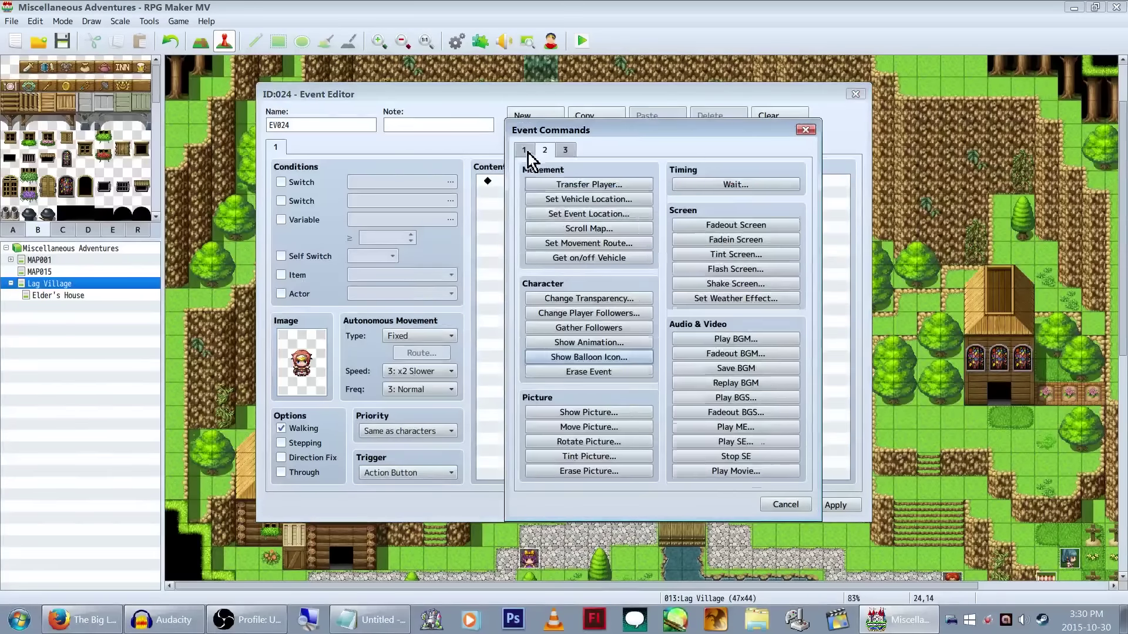
pyautogui.click(524, 150)
pyautogui.click(587, 184)
pyautogui.doubleClick(546, 309)
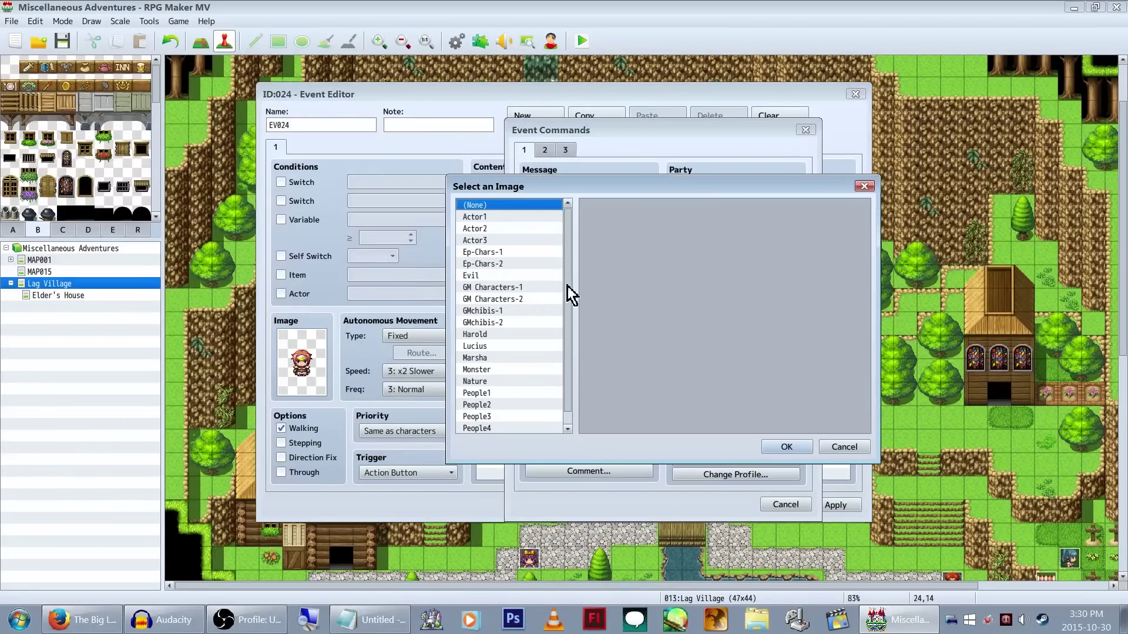
pyautogui.click(510, 218)
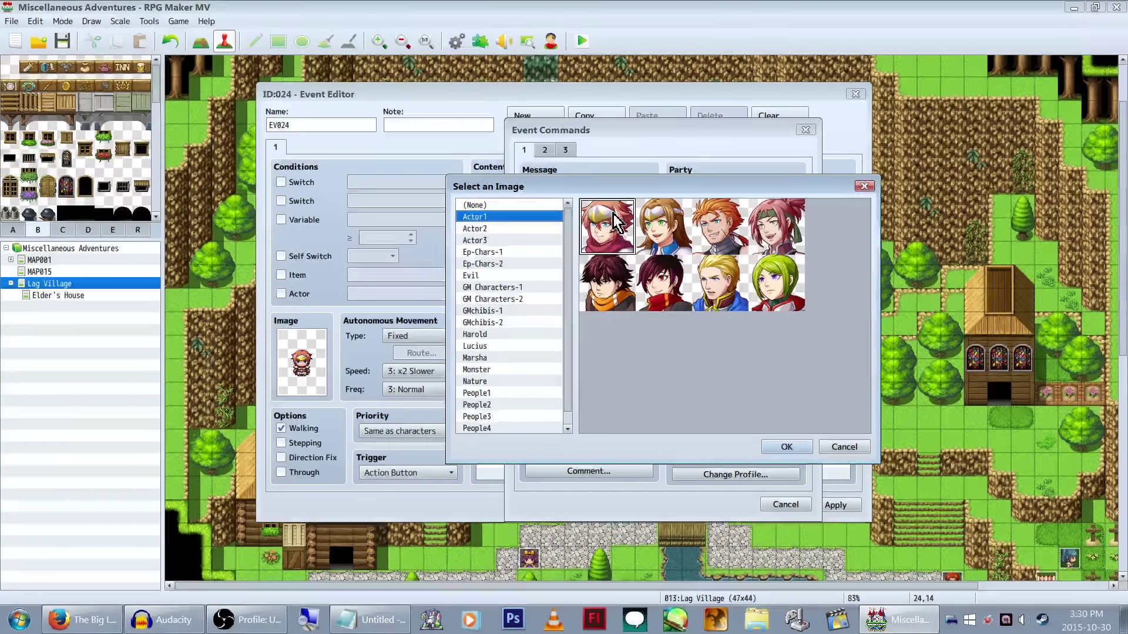
pyautogui.doubleClick(613, 222)
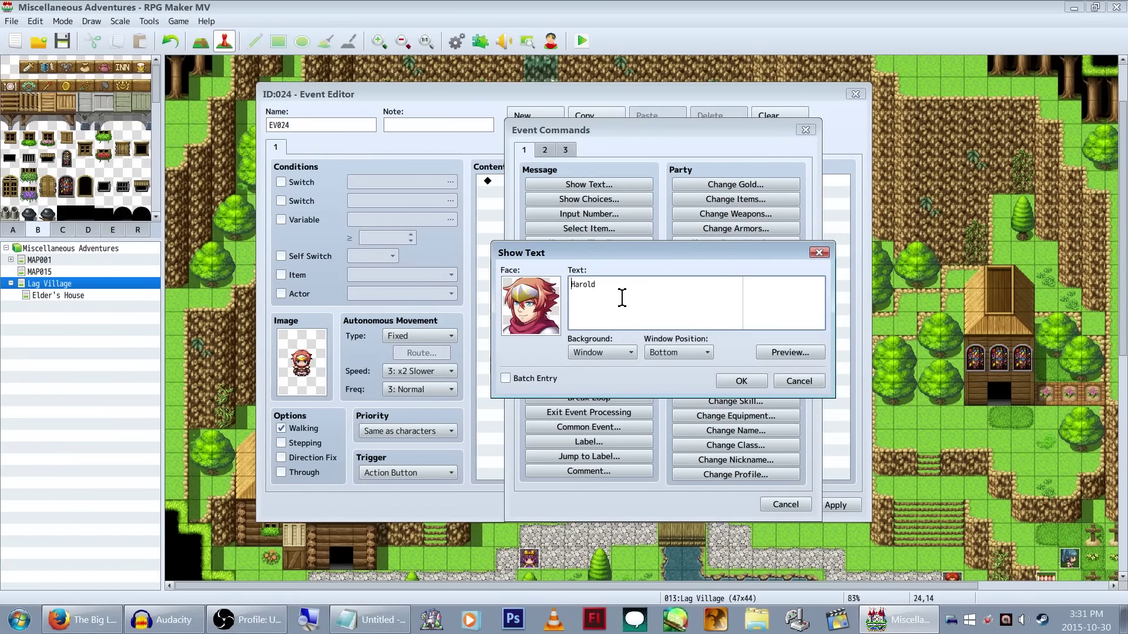
# Step: Colour Harold's speaker name with \c[5] after previewing colours 4 and 5
pyautogui.write('\\c[5]')
pyautogui.press('Escape')
pyautogui.hotkey('alt', 'p')
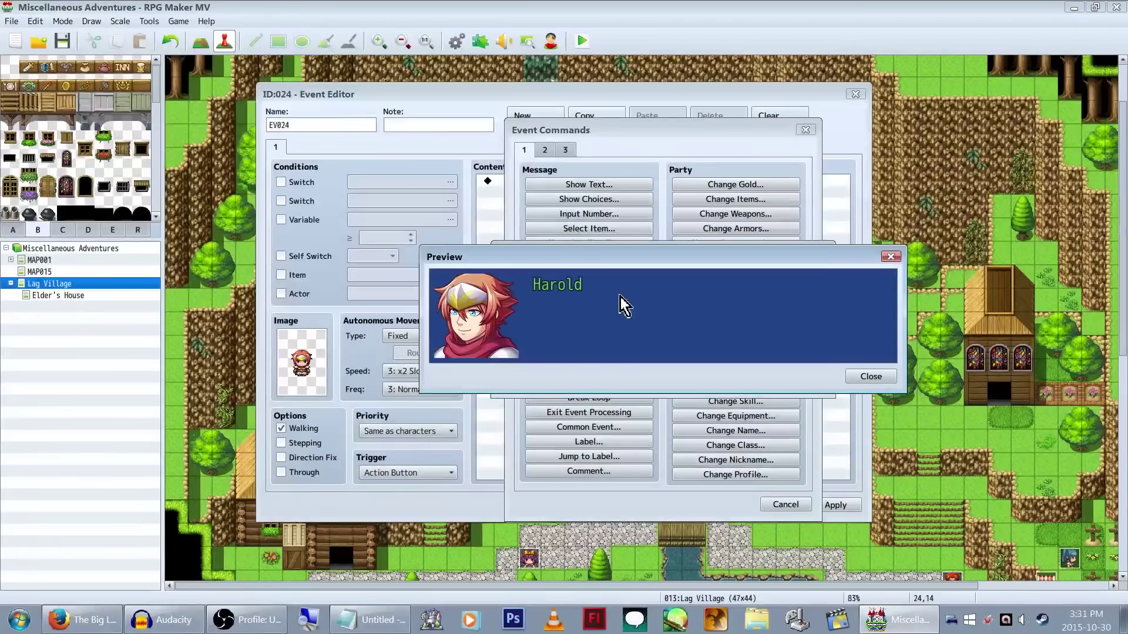
pyautogui.press('Escape')
pyautogui.press('Left')
pyautogui.press('BackSpace')
pyautogui.write('4')
pyautogui.hotkey('alt', 'p')
pyautogui.press('Escape')
pyautogui.hotkey('alt', 'p')
pyautogui.press('Escape')
pyautogui.press('BackSpace')
pyautogui.write('5')
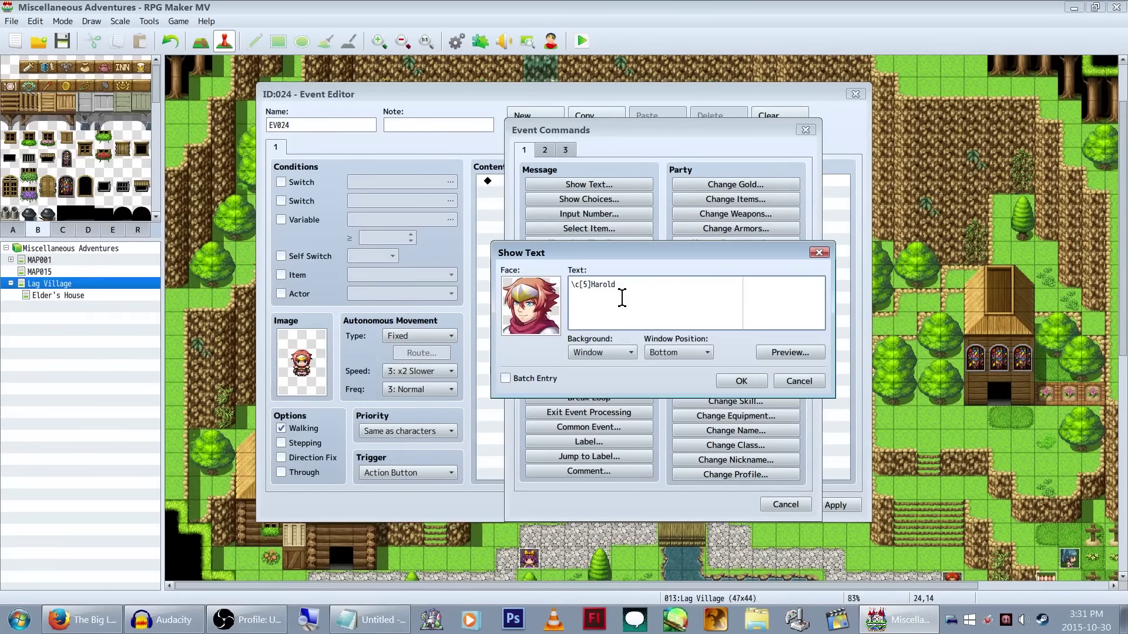
pyautogui.press('End')
# Step: Enter 'Greetings. What brings you to see the Elder?', set a Dim background, and confirm
pyautogui.press('Return')
pyautogui.write('E')
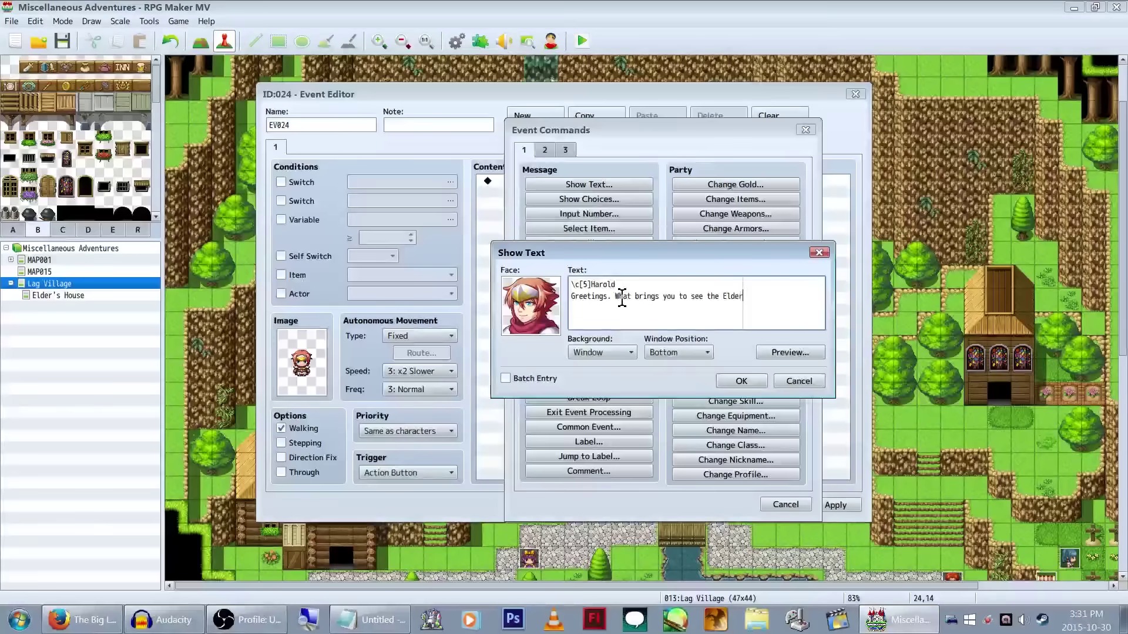
pyautogui.hotkey('ctrl', 'shift', 'Left')
pyautogui.press('BackSpace')
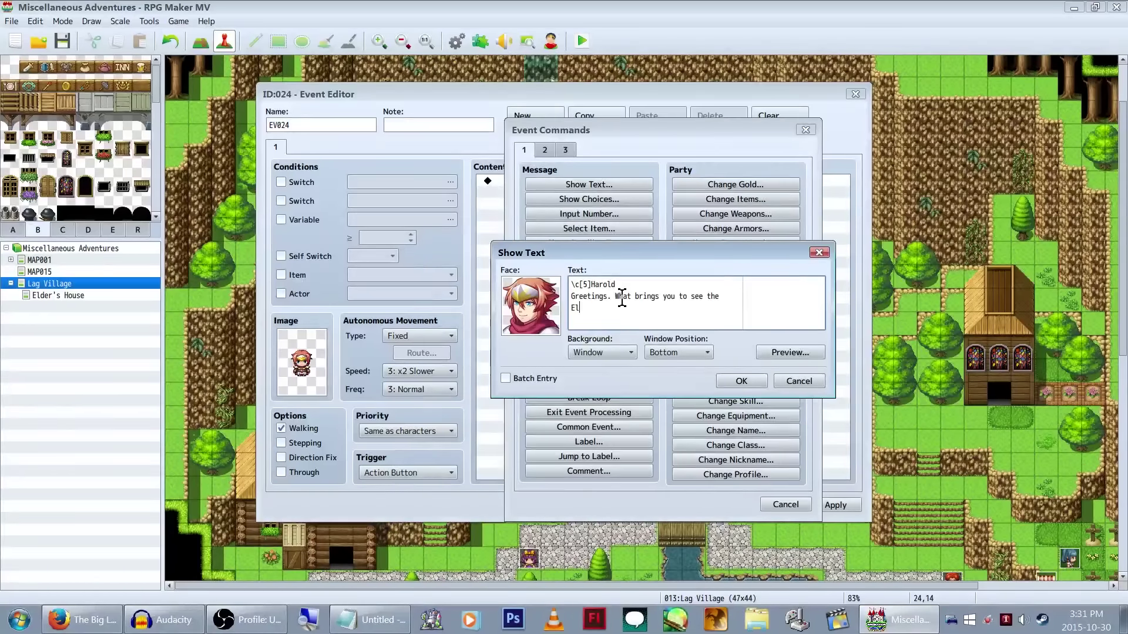
pyautogui.click(599, 354)
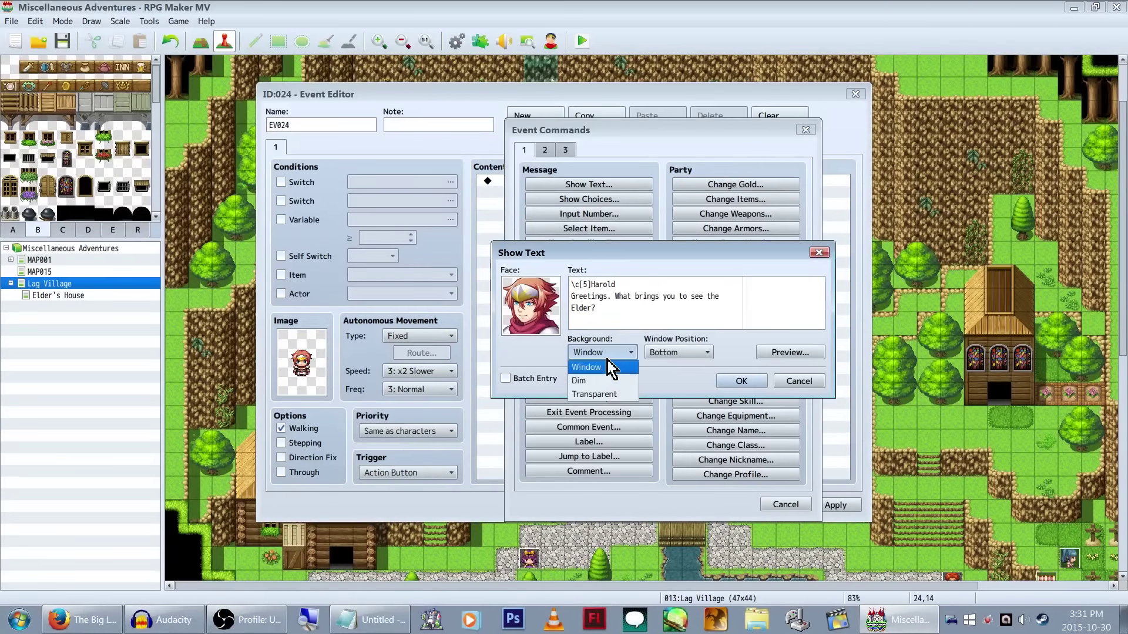
pyautogui.click(593, 377)
pyautogui.click(725, 382)
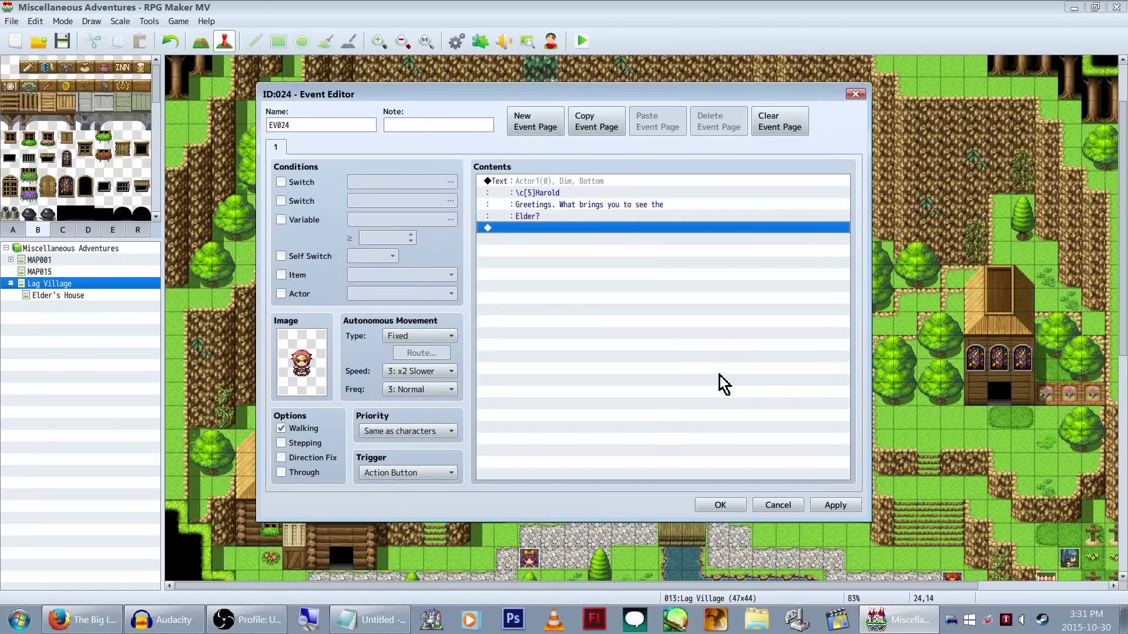
# Step: Insert a Play BGM command above the guard's greeting
pyautogui.press('Up')
pyautogui.press('Down')
pyautogui.press('Return')
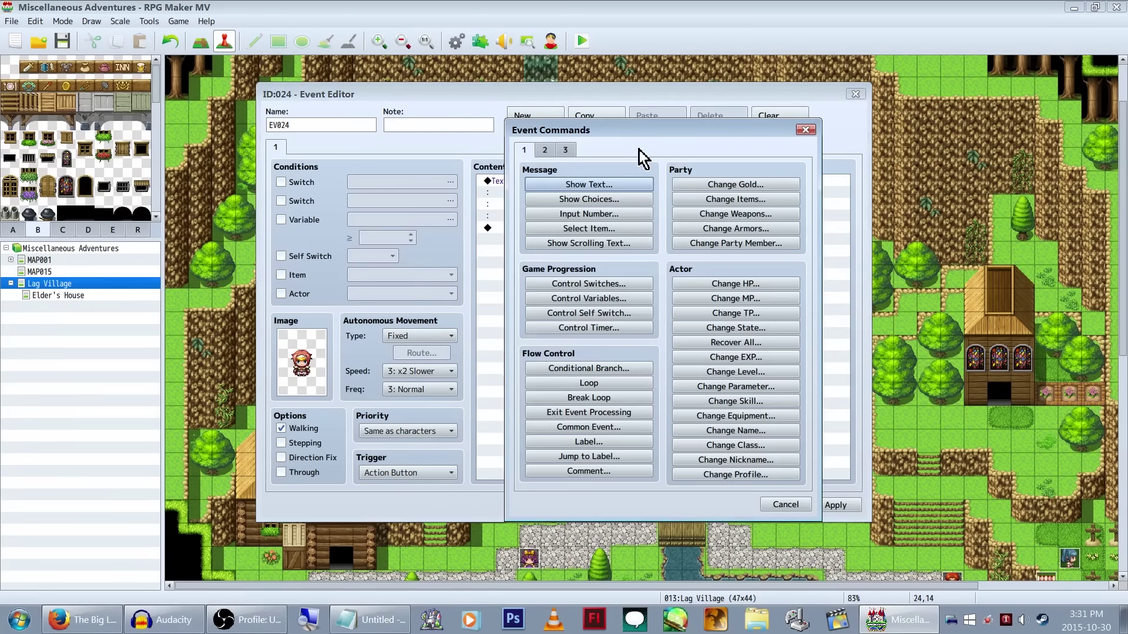
pyautogui.click(544, 150)
pyautogui.click(790, 341)
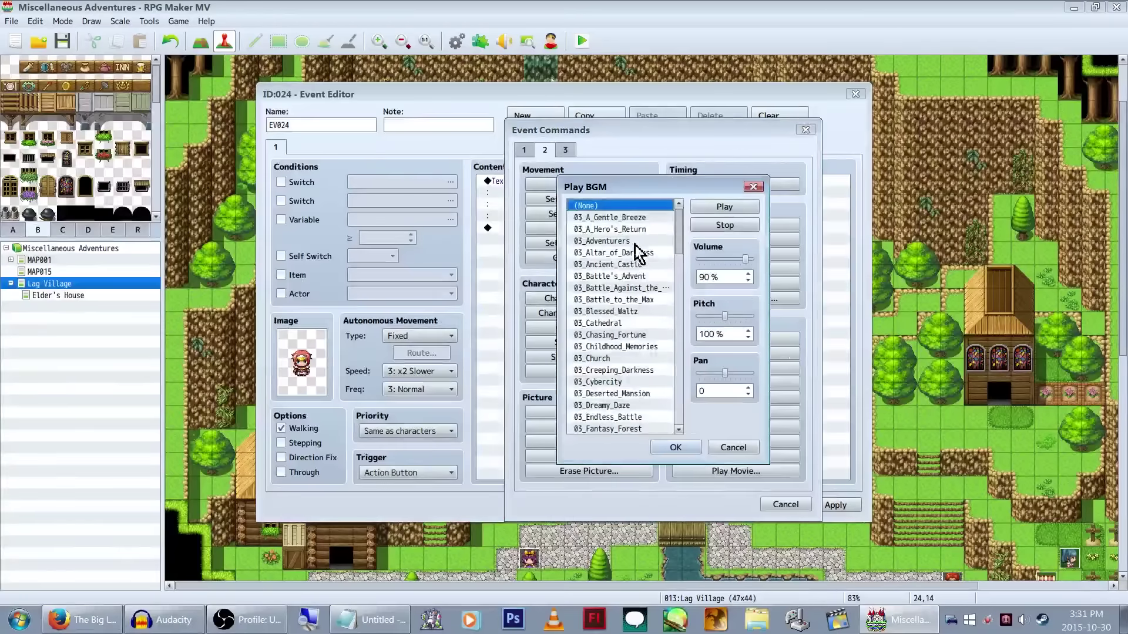
# Step: Audition several 03 tracks and pick 03_The_Calm as the background music
pyautogui.click(651, 276)
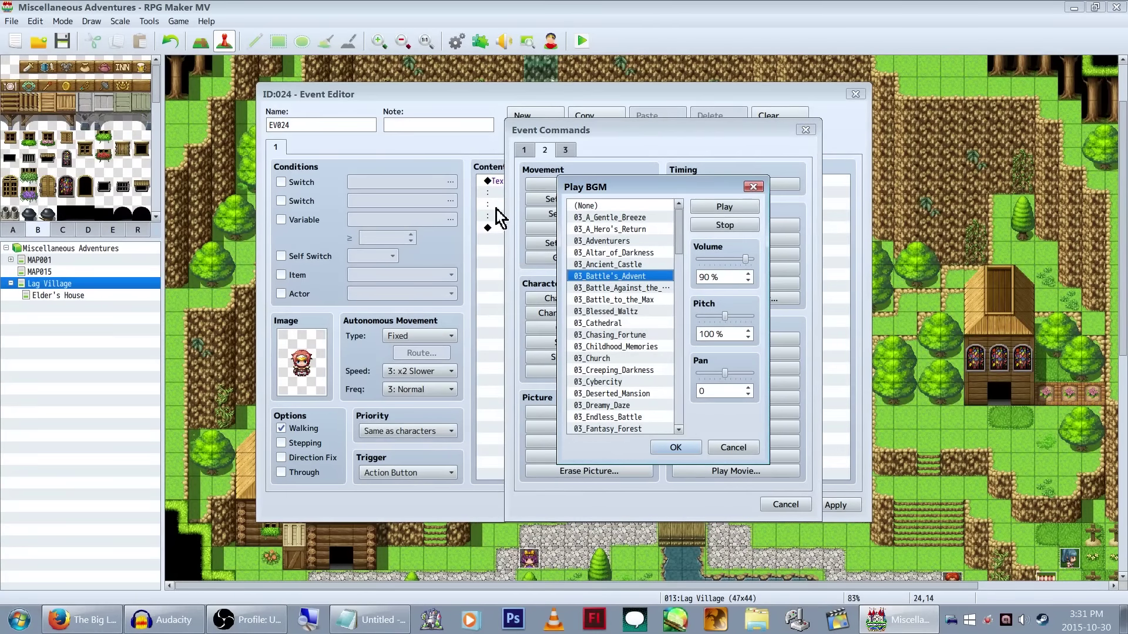
pyautogui.click(643, 230)
pyautogui.scroll(-2, 644, 238)
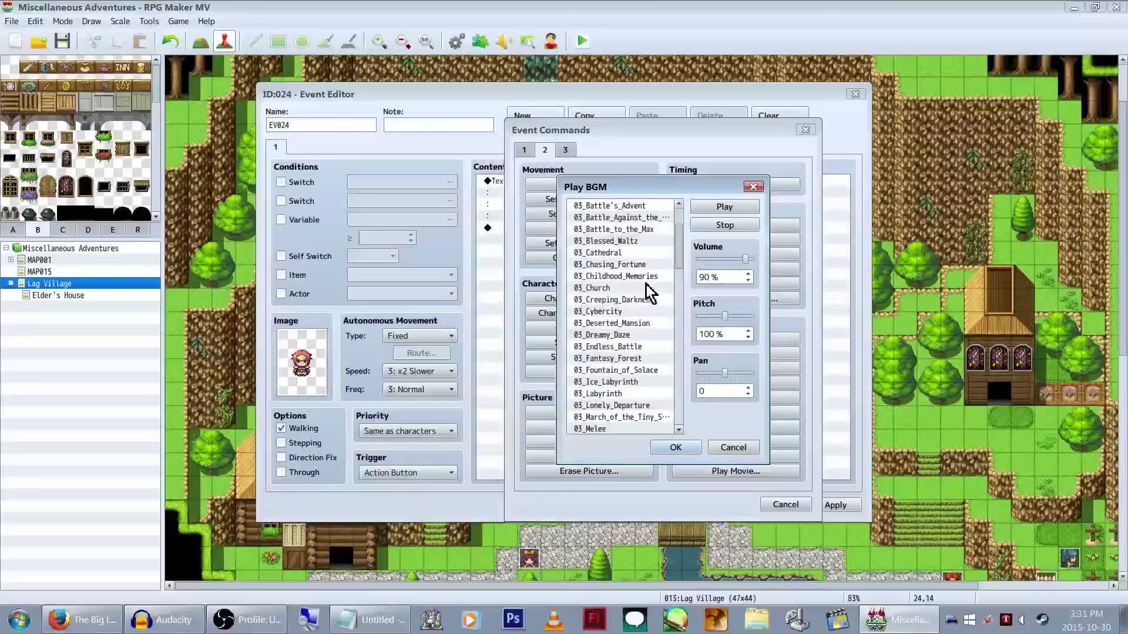
pyautogui.click(655, 310)
pyautogui.scroll(-4, 654, 311)
pyautogui.click(658, 301)
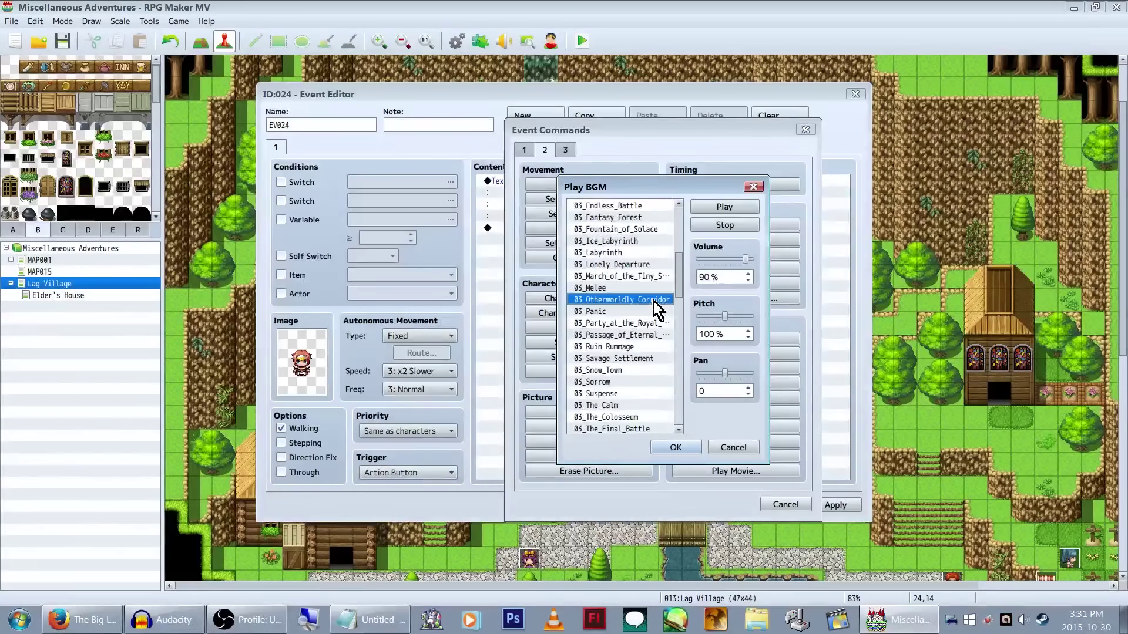
pyautogui.scroll(-2, 660, 317)
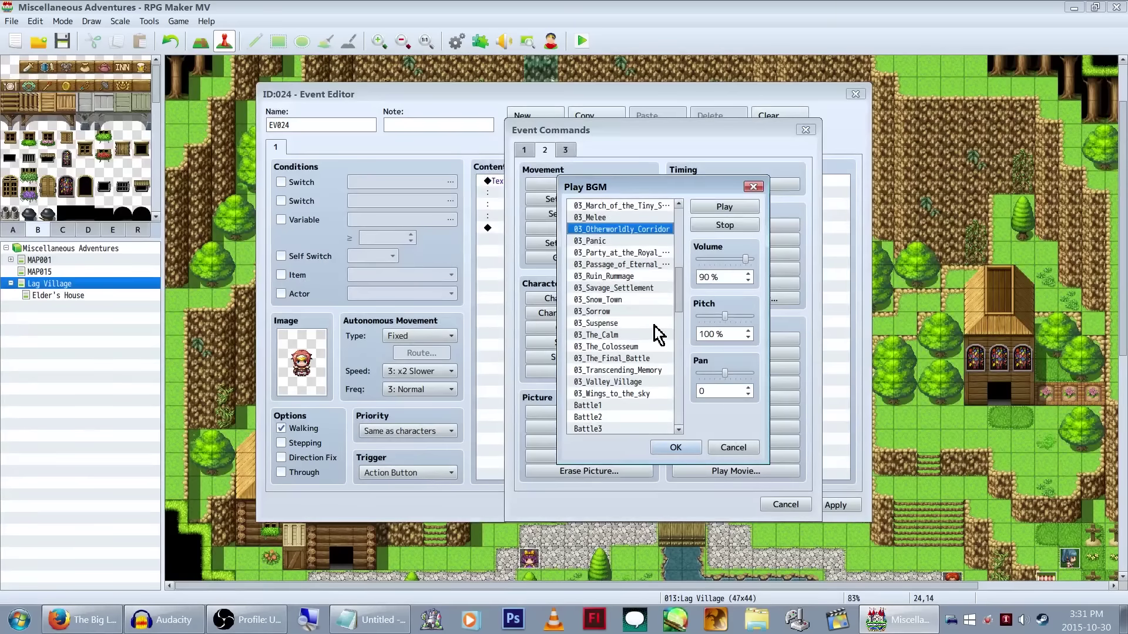
pyautogui.click(656, 323)
pyautogui.scroll(-2, 647, 346)
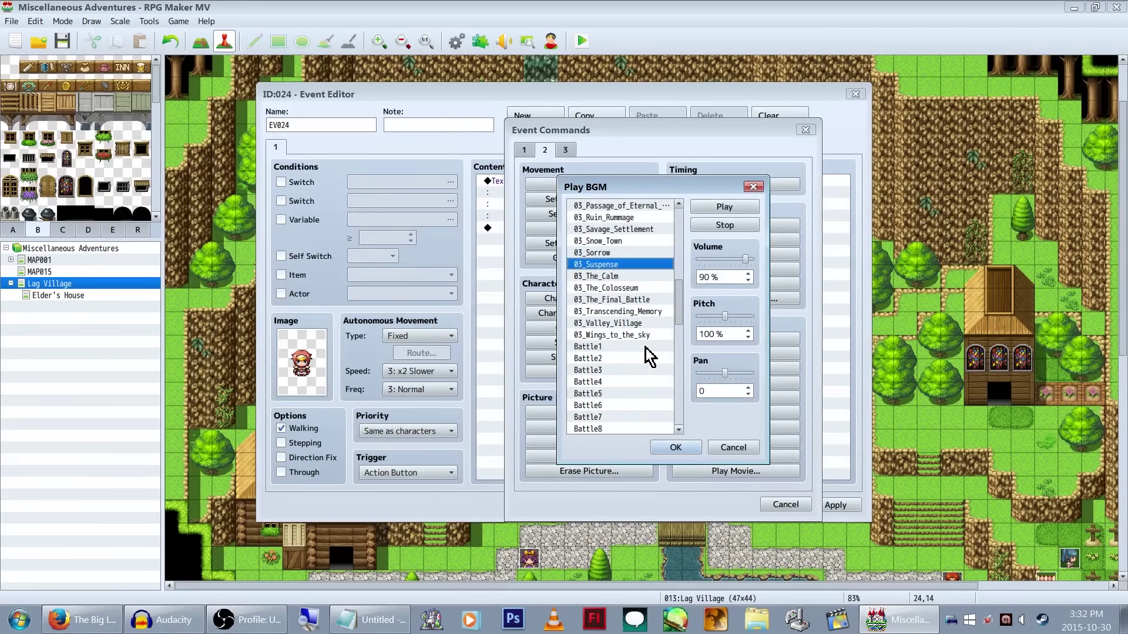
pyautogui.click(655, 300)
pyautogui.click(658, 277)
pyautogui.scroll(3, 659, 291)
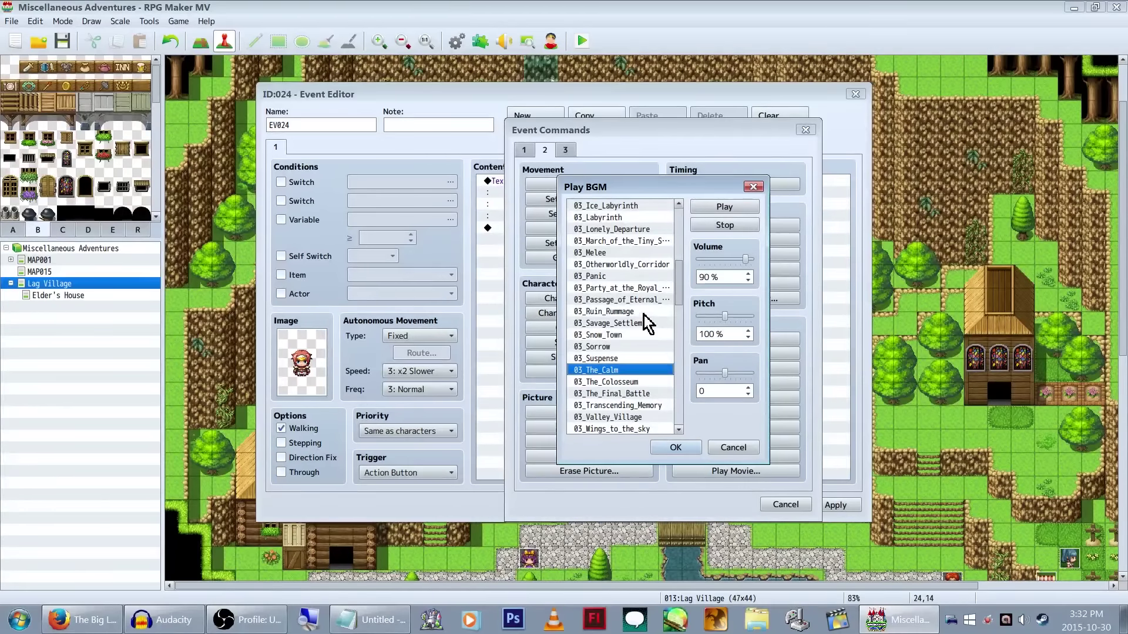
pyautogui.click(675, 449)
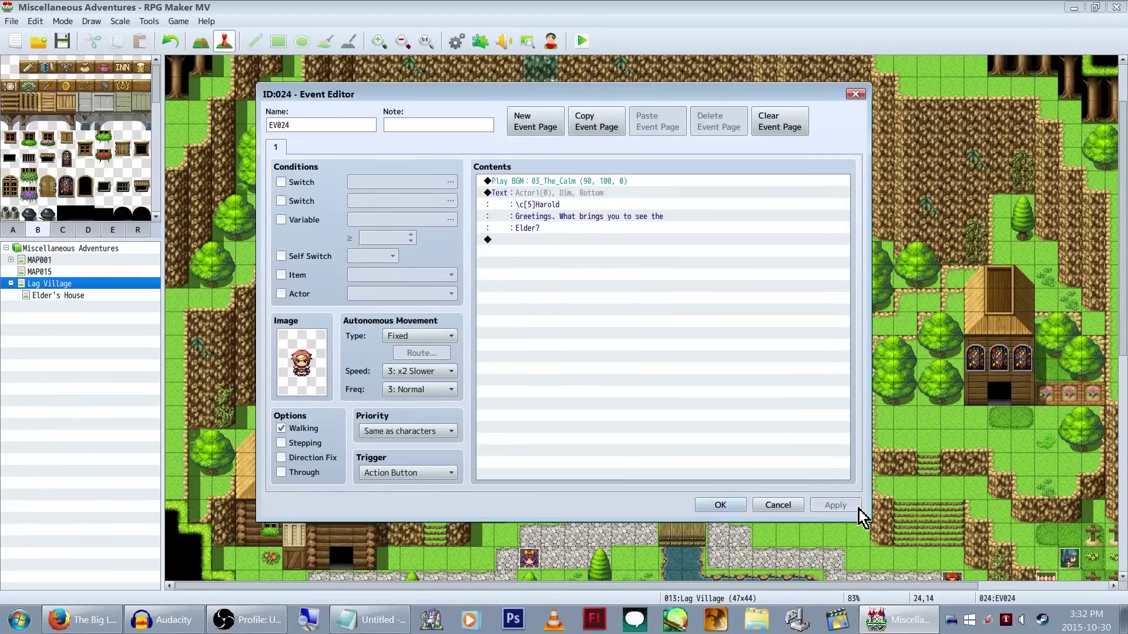
# Step: Insert a 1-second Fadeout BGM above the Play BGM command
pyautogui.click(558, 266)
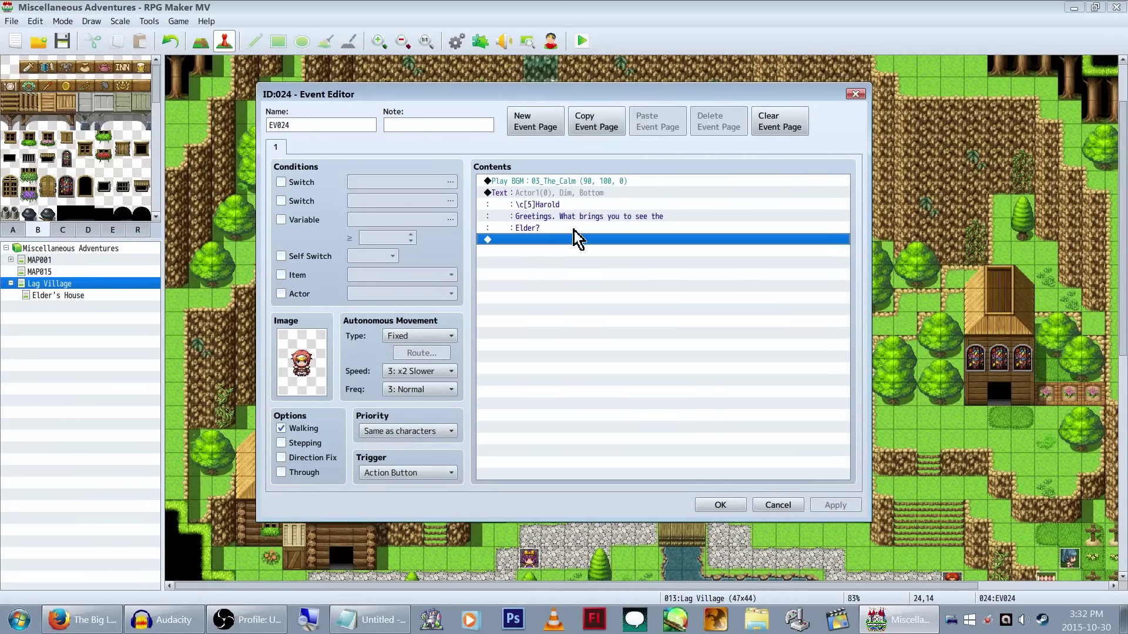
pyautogui.click(605, 181)
pyautogui.press('Insert')
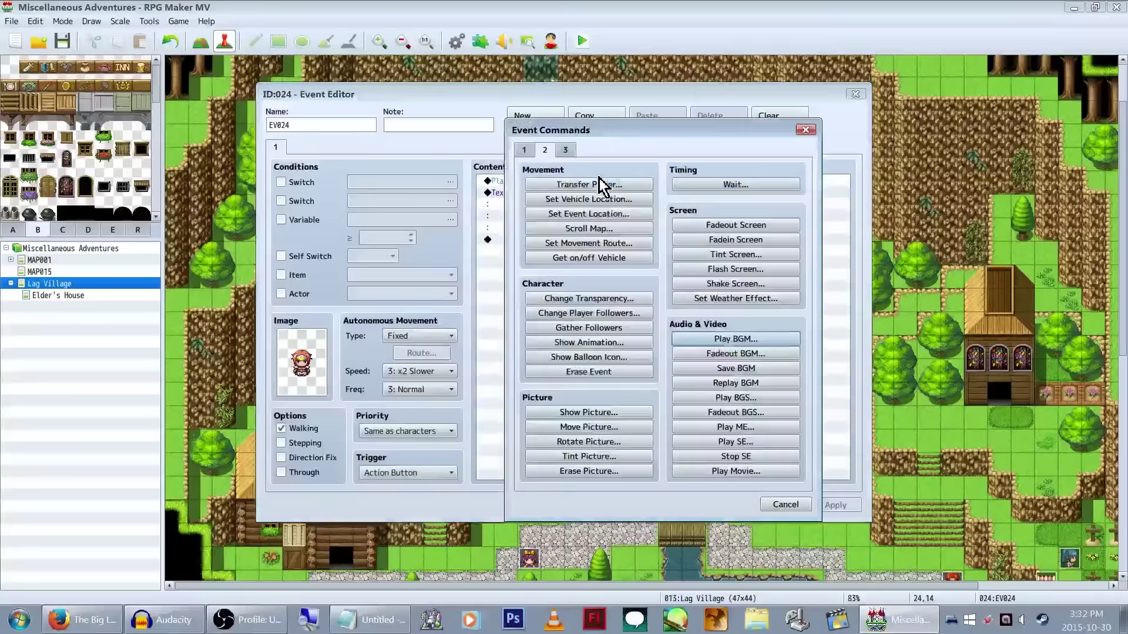
pyautogui.click(782, 354)
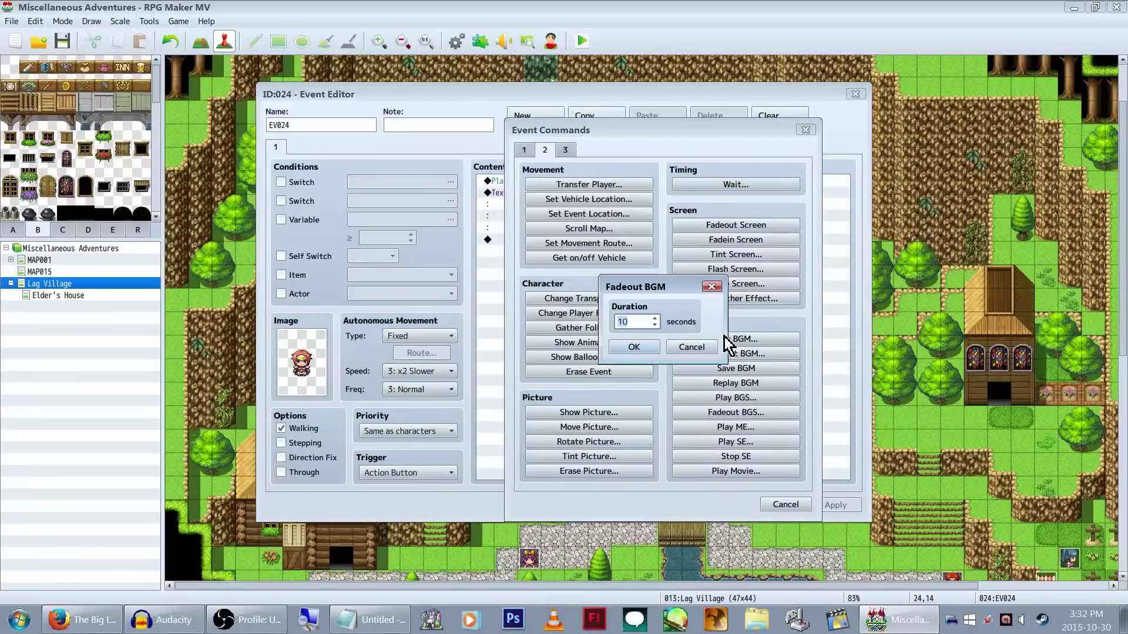
pyautogui.write('1')
pyautogui.press('Return')
# Step: Add a 60-frame Wait before the music and apply the event changes
pyautogui.press('Insert')
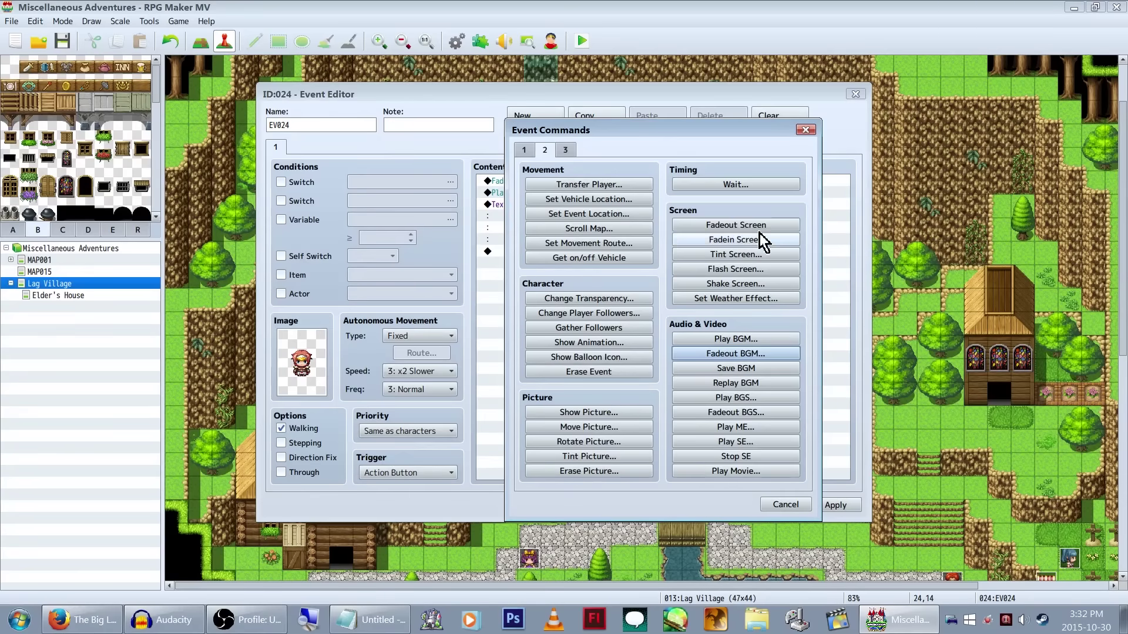
pyautogui.click(757, 187)
pyautogui.press('Return')
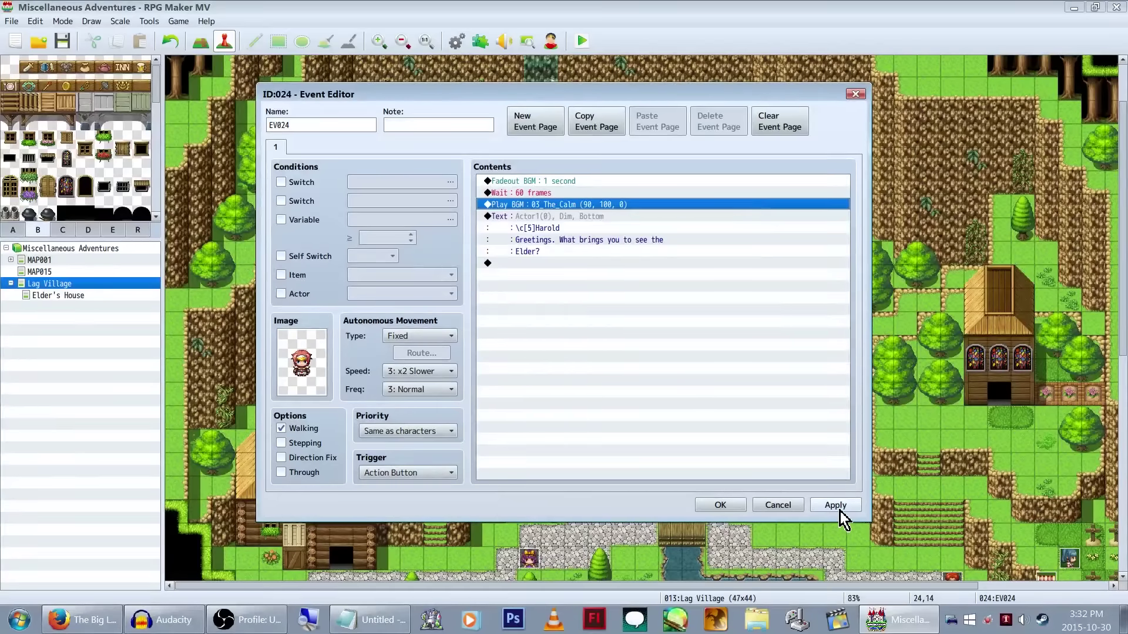
pyautogui.click(612, 193)
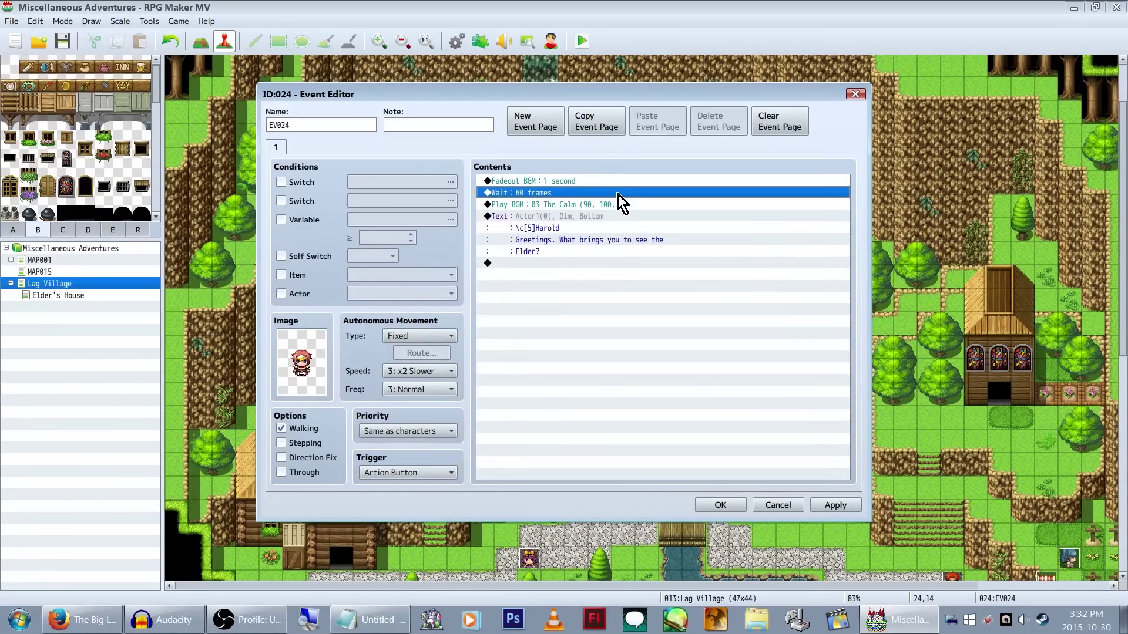
pyautogui.doubleClick(586, 193)
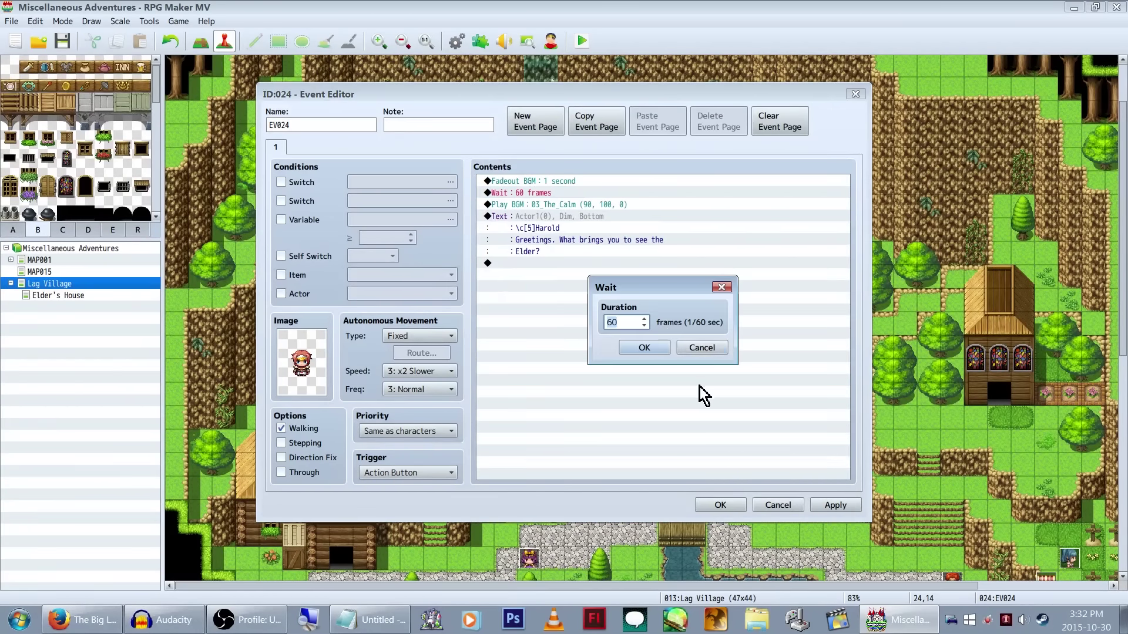
pyautogui.press('End')
pyautogui.click(646, 348)
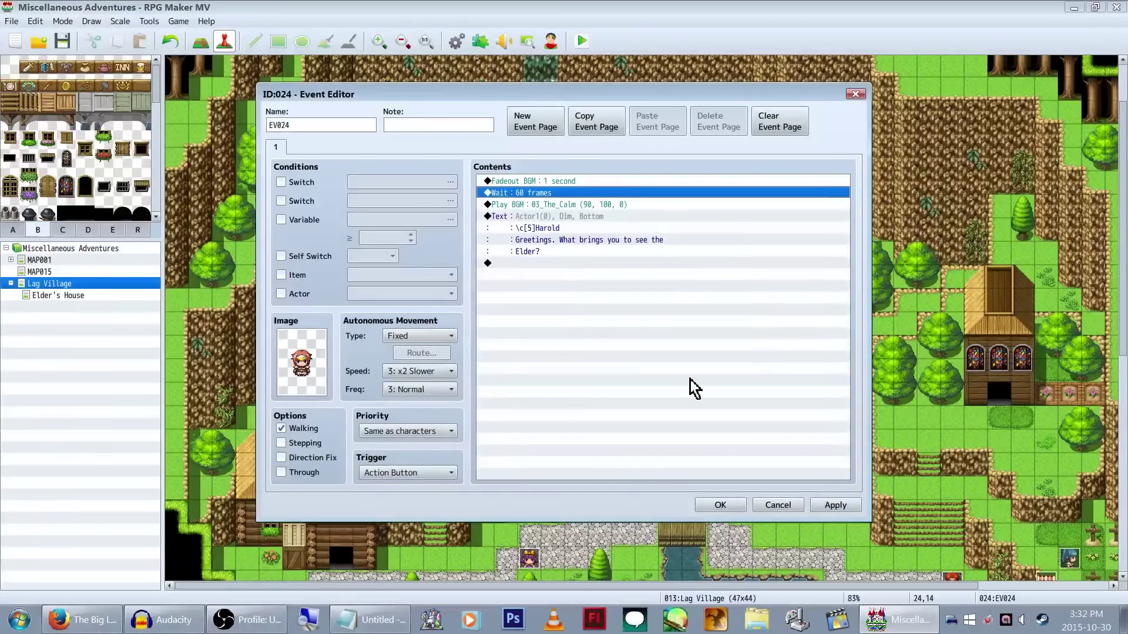
pyautogui.click(837, 504)
pyautogui.click(575, 317)
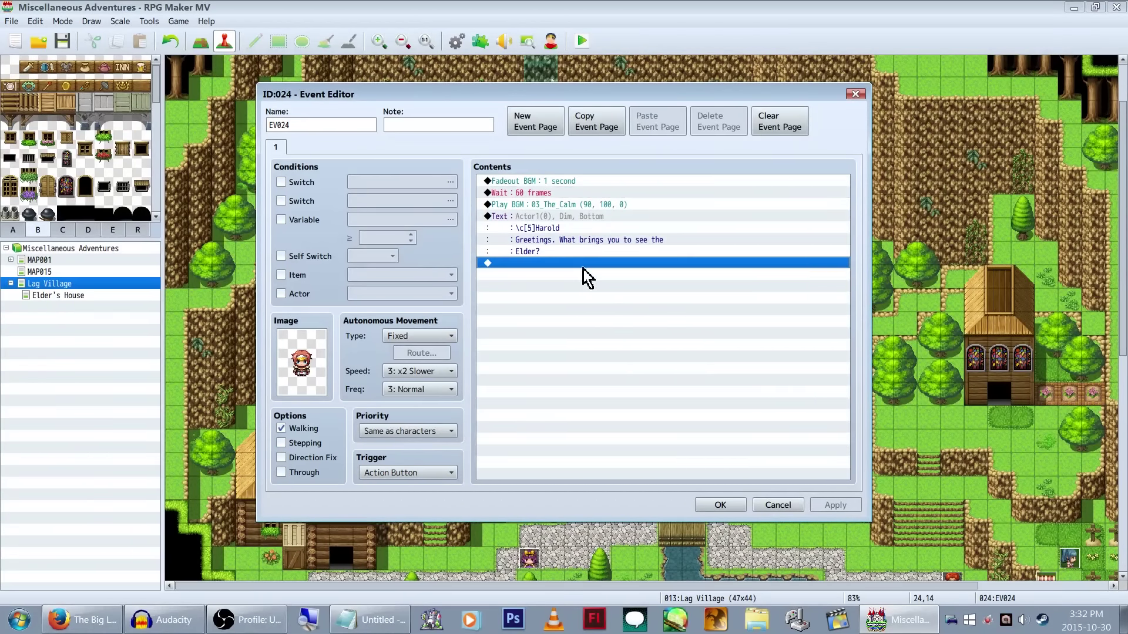
pyautogui.rightClick(566, 217)
# Step: Add the entry 'Harold - 5' to the character list in Notepad
pyautogui.click(582, 251)
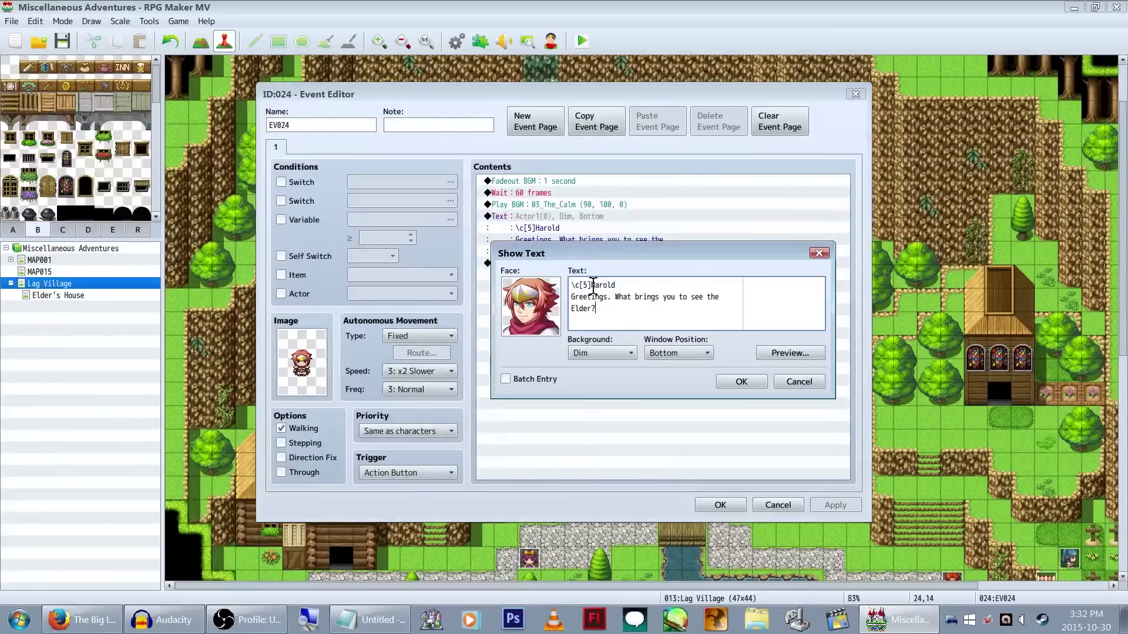
pyautogui.click(370, 620)
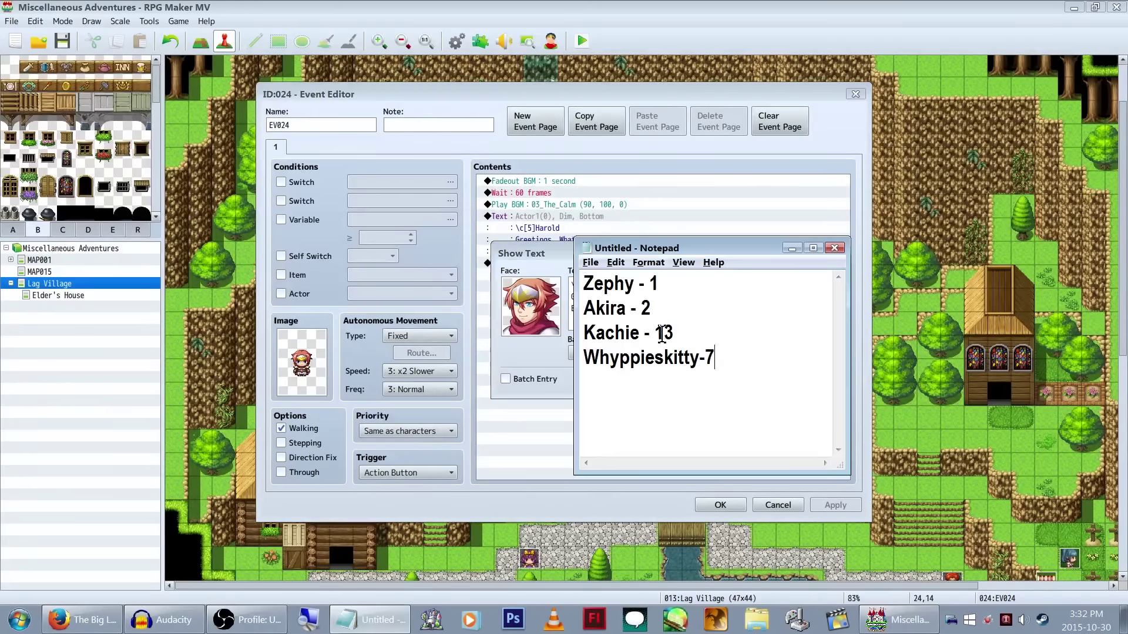
pyautogui.moveTo(764, 248); pyautogui.dragTo(849, 240)
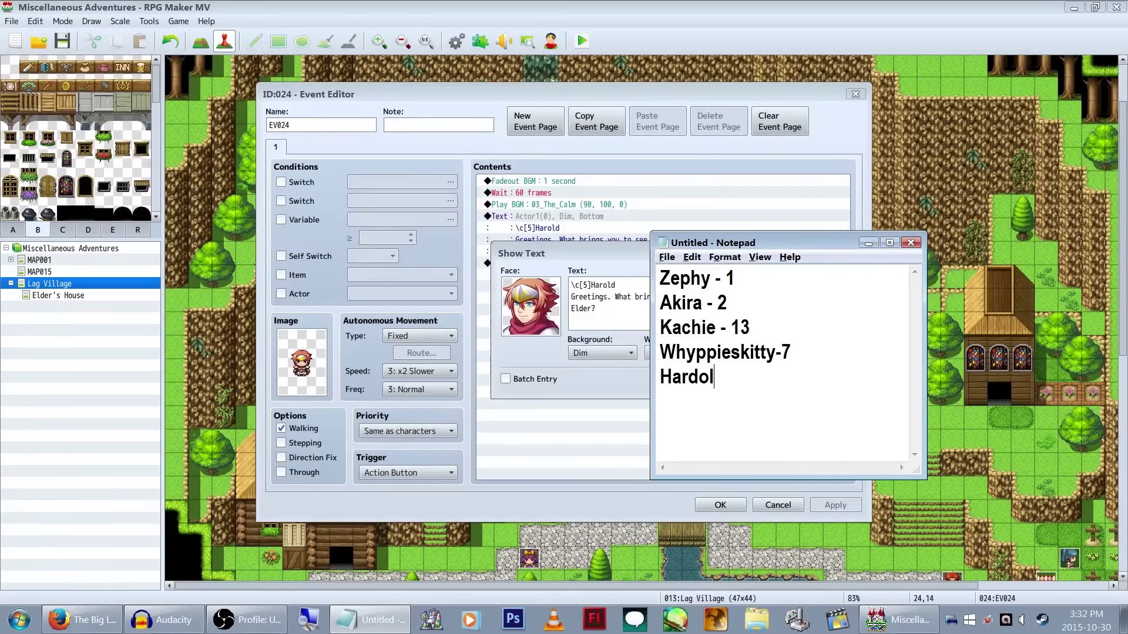
pyautogui.write('old - 5')
# Step: Close Harold's message unchanged, reposition the Event Editor, and start a command at the list end
pyautogui.click(551, 68)
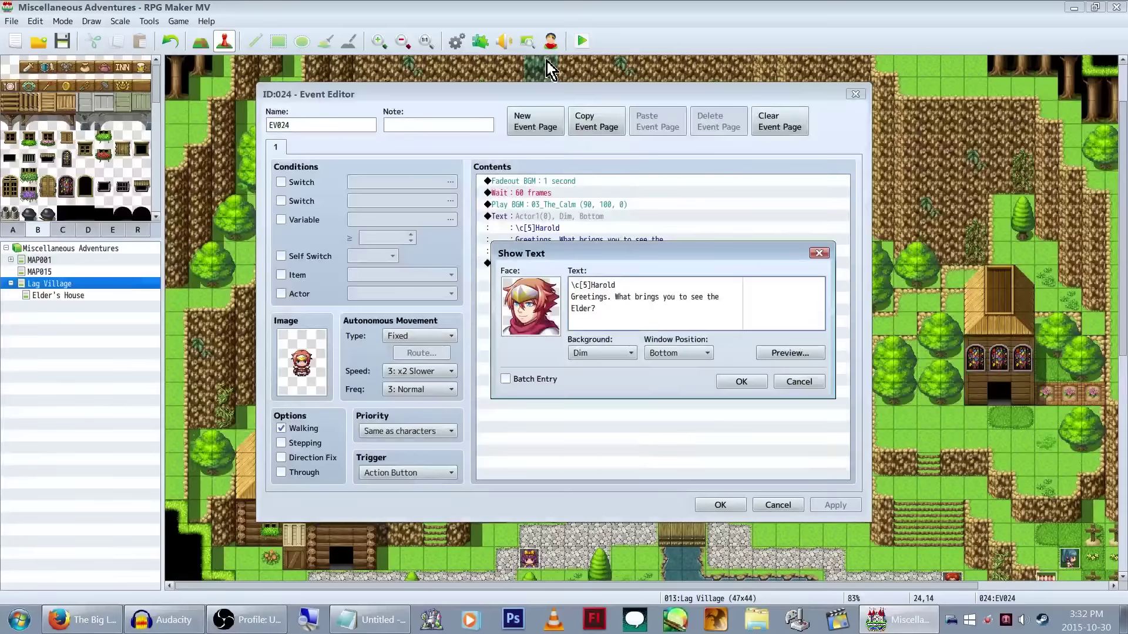
pyautogui.moveTo(638, 253); pyautogui.dragTo(615, 270)
pyautogui.click(711, 403)
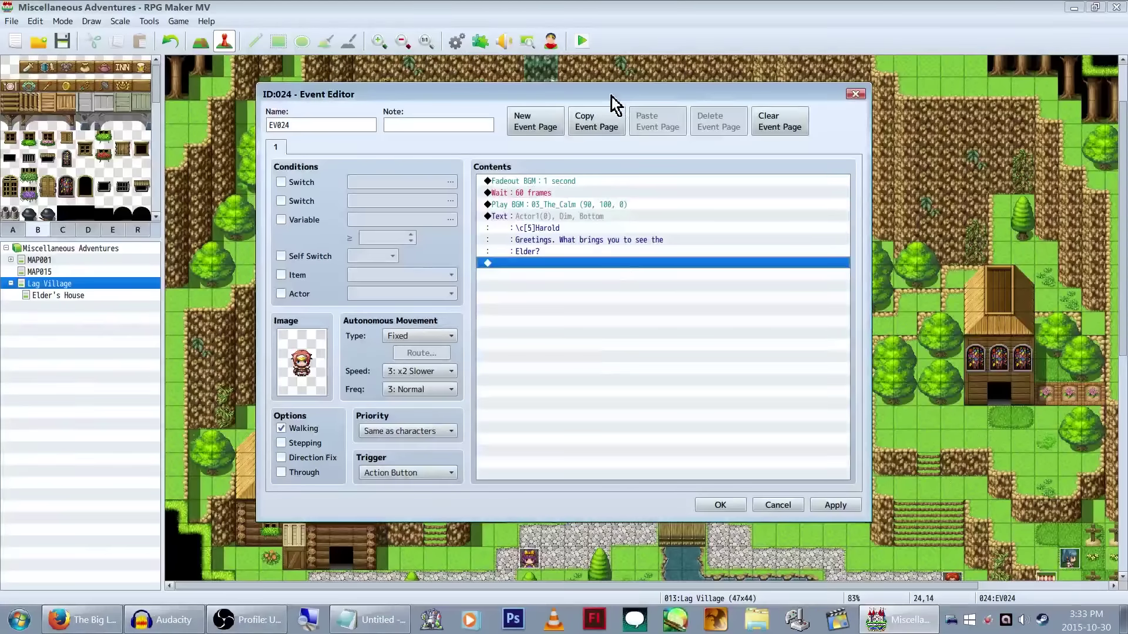
pyautogui.moveTo(611, 97); pyautogui.dragTo(618, 127)
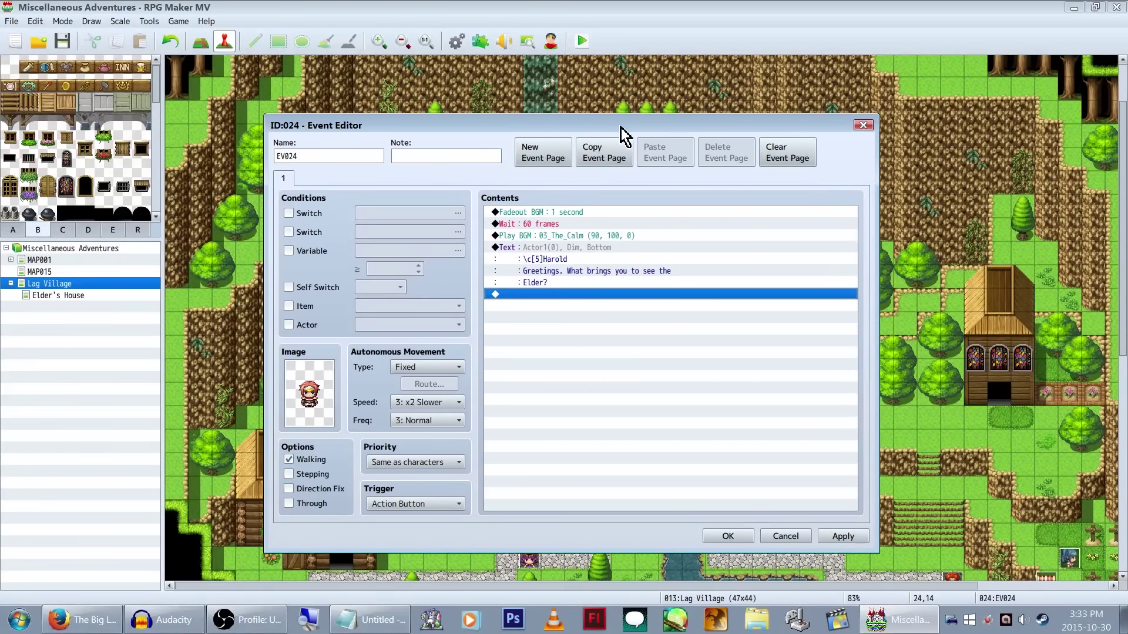
pyautogui.moveTo(620, 126); pyautogui.dragTo(598, 118)
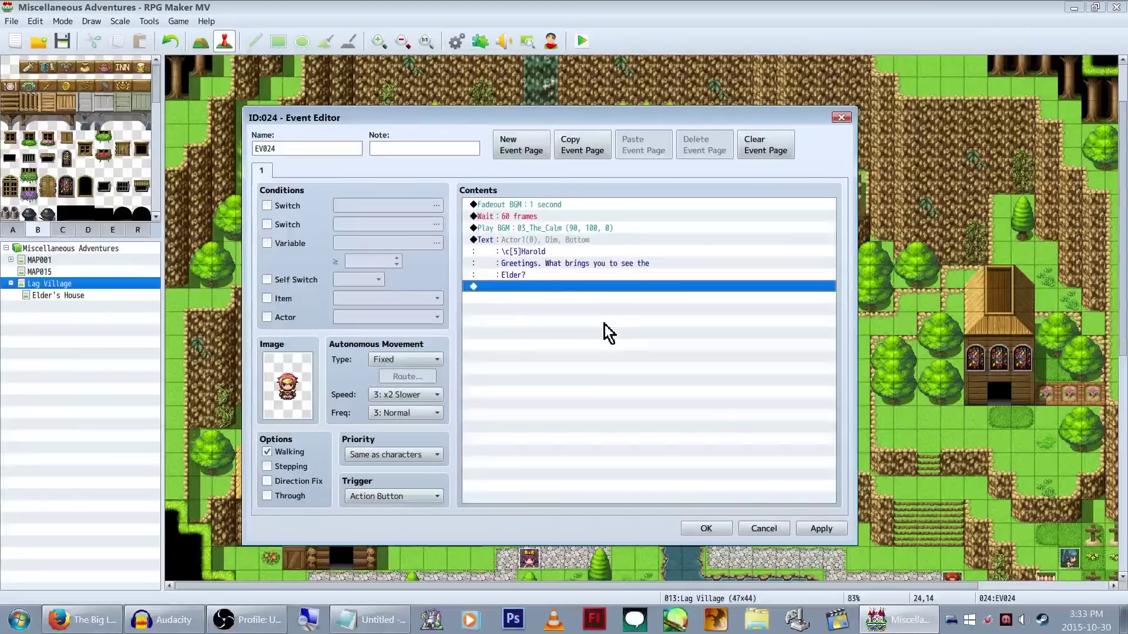
pyautogui.click(605, 264)
pyautogui.click(614, 288)
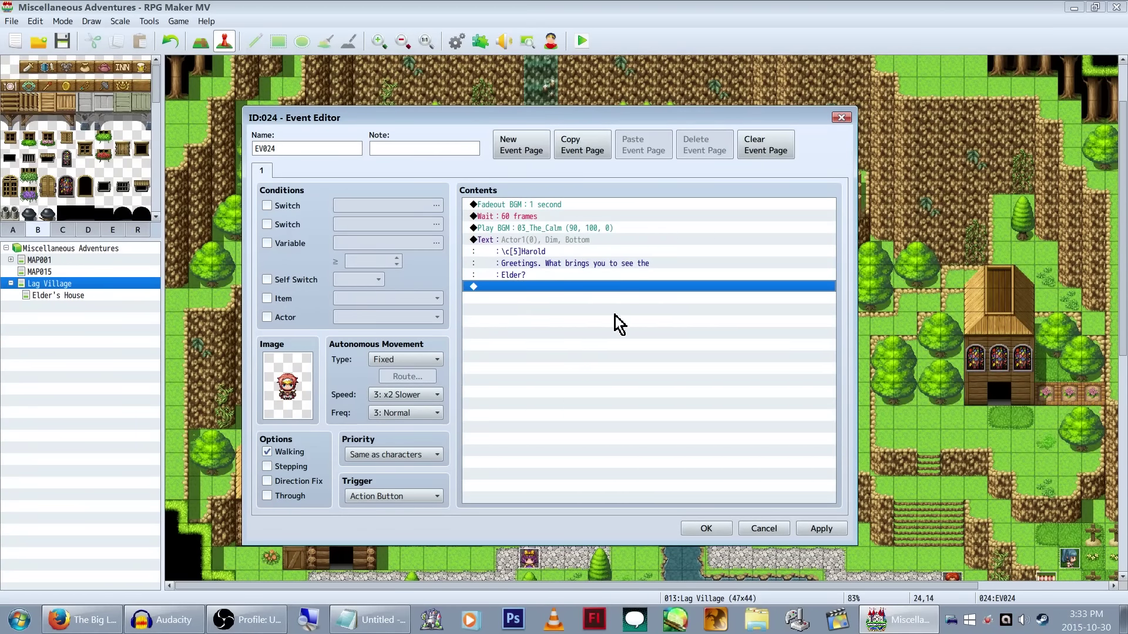
pyautogui.doubleClick(595, 287)
# Step: Add a GMchibis-1 face message naming \c[2]Akira after Harold's message
pyautogui.click(510, 173)
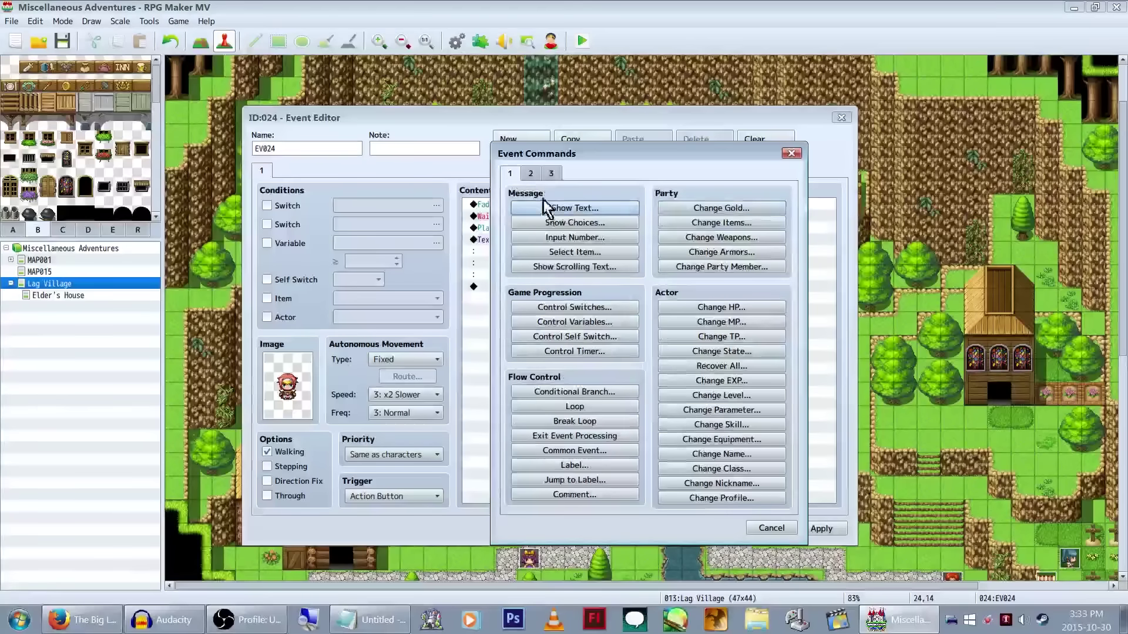
pyautogui.click(574, 208)
pyautogui.doubleClick(515, 345)
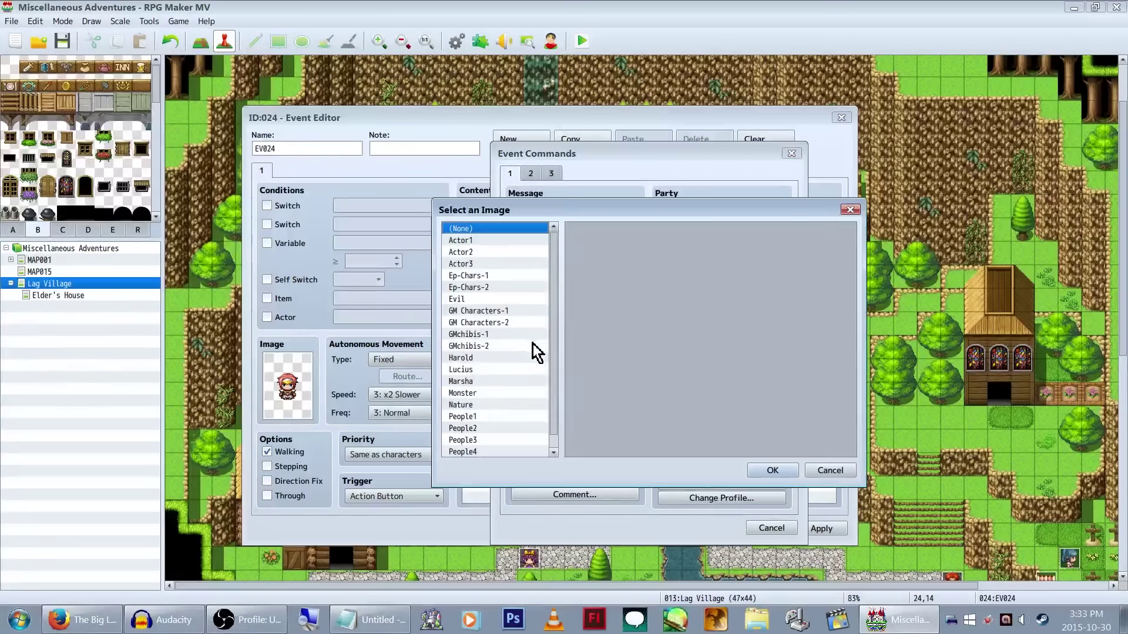
pyautogui.click(508, 314)
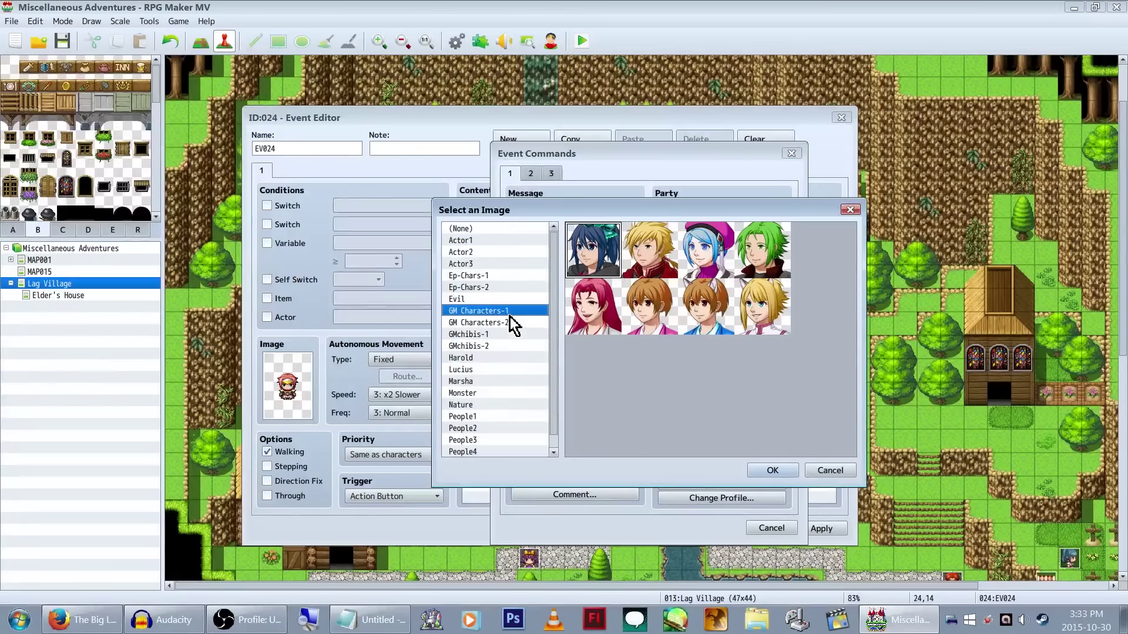
pyautogui.click(535, 336)
pyautogui.doubleClick(595, 247)
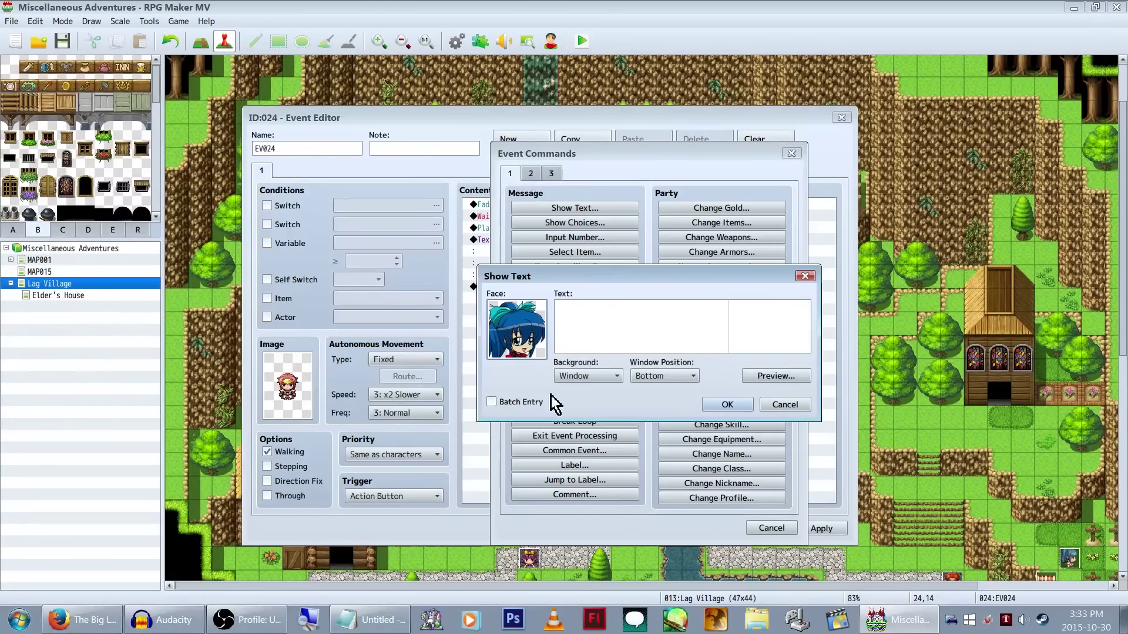
pyautogui.click(380, 620)
pyautogui.click(587, 330)
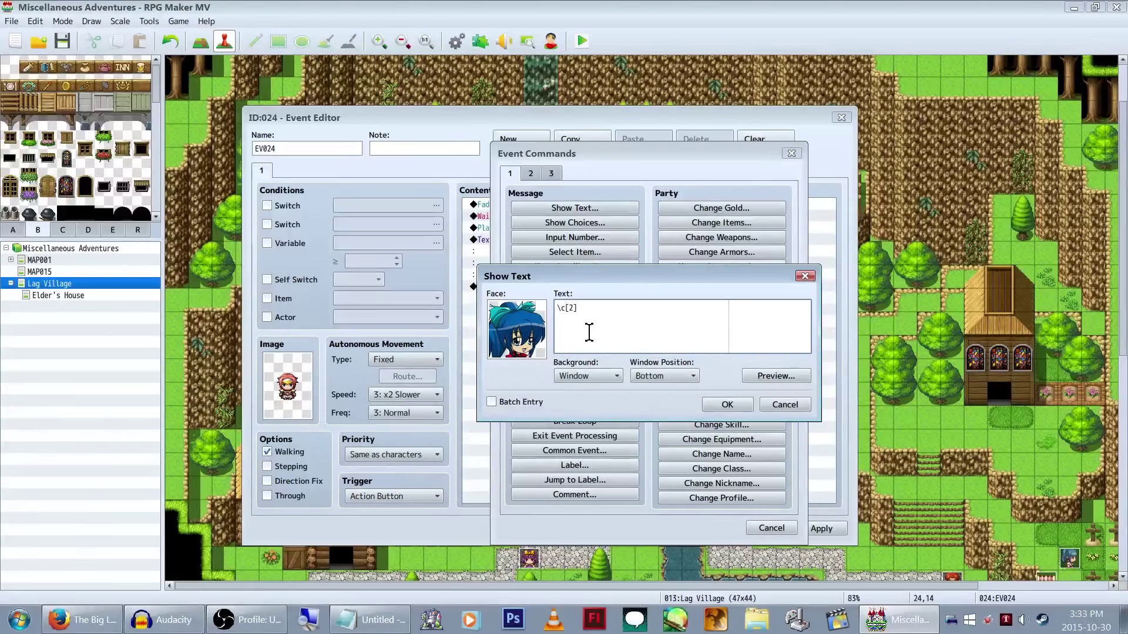
pyautogui.hotkey('ctrl', 'Return')
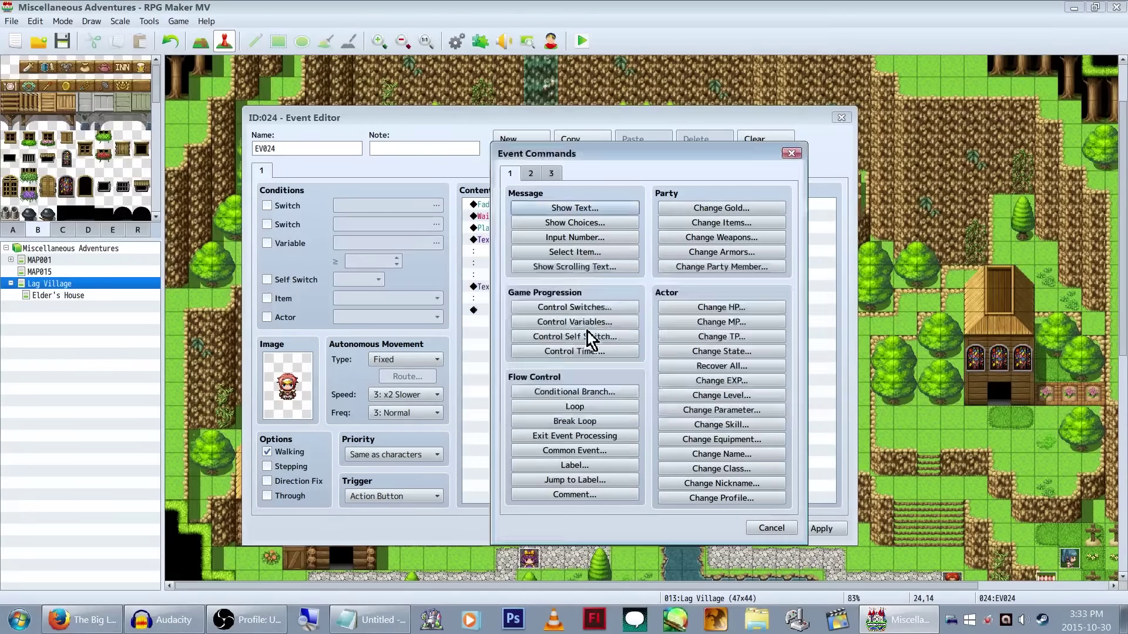
# Step: Prefix Harold's greeting line with the \c[0] colour reset
pyautogui.click(592, 244)
pyautogui.rightClick(593, 249)
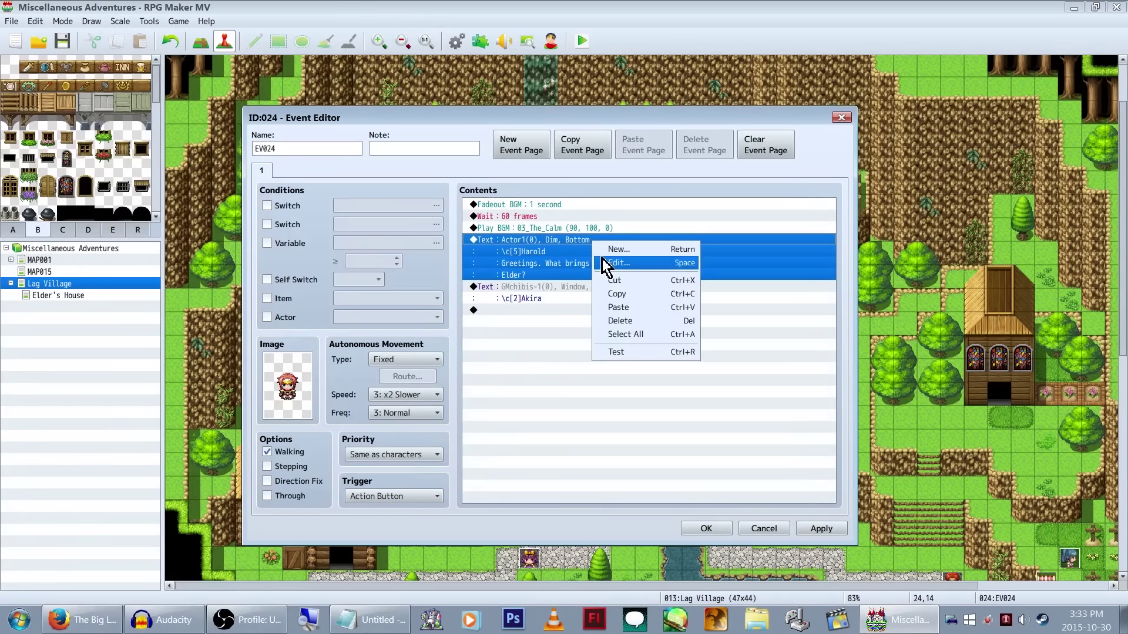
pyautogui.click(611, 262)
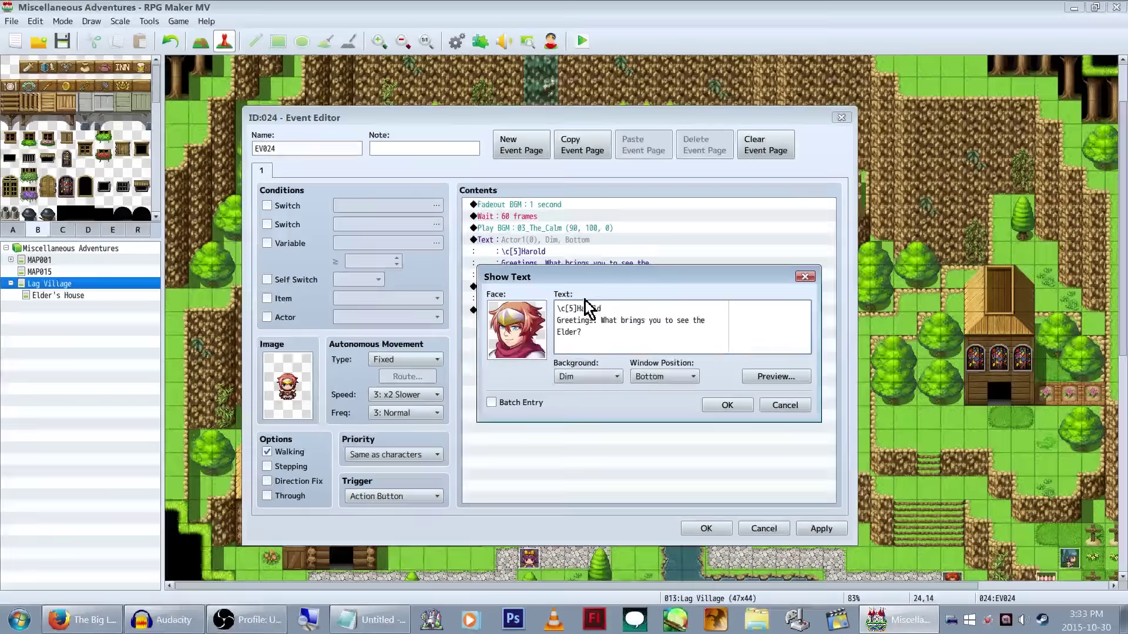
pyautogui.write('\\c[0')
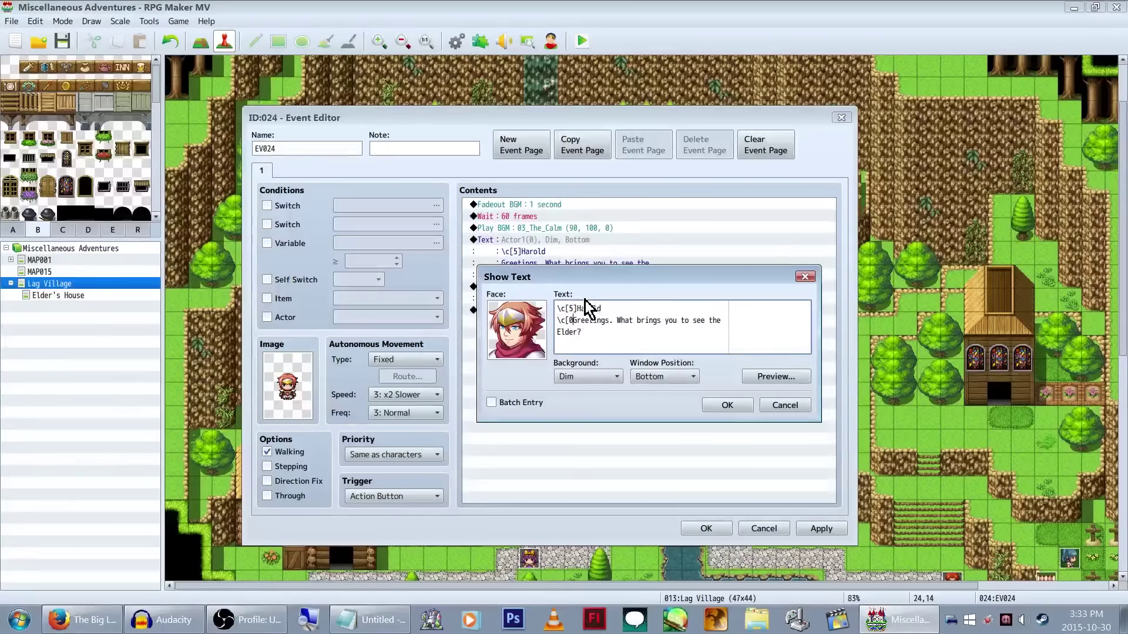
pyautogui.write(']')
pyautogui.hotkey('ctrl', 'Return')
# Step: Dim Akira's message, add her reply about the tired village needing help, apply, and copy Harold's message
pyautogui.rightClick(598, 289)
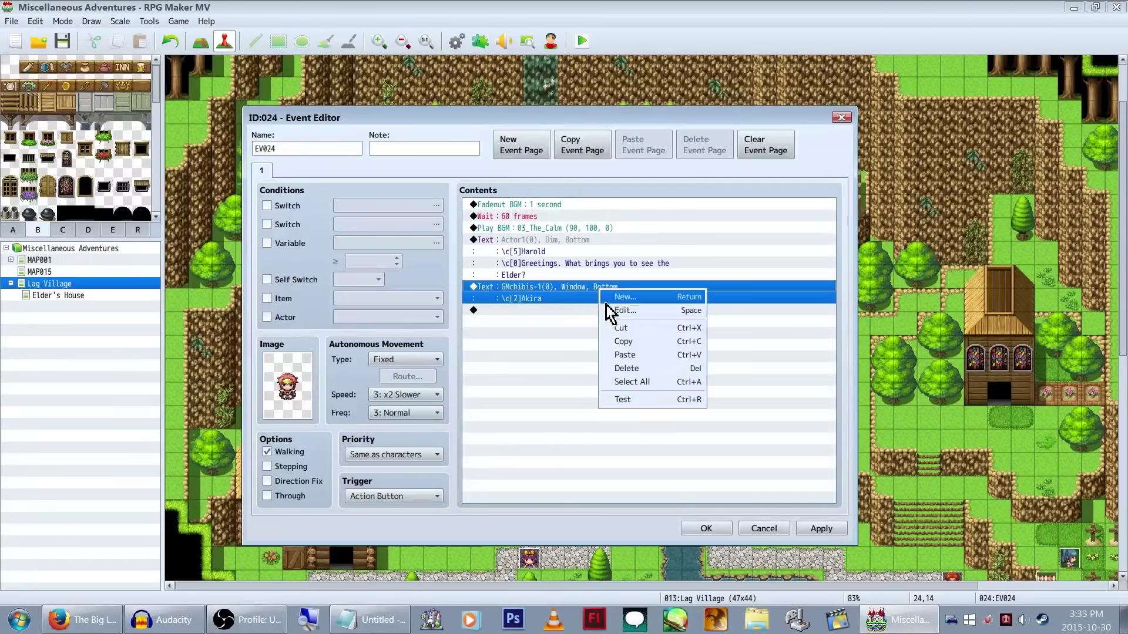
pyautogui.click(607, 298)
pyautogui.click(594, 376)
pyautogui.click(601, 405)
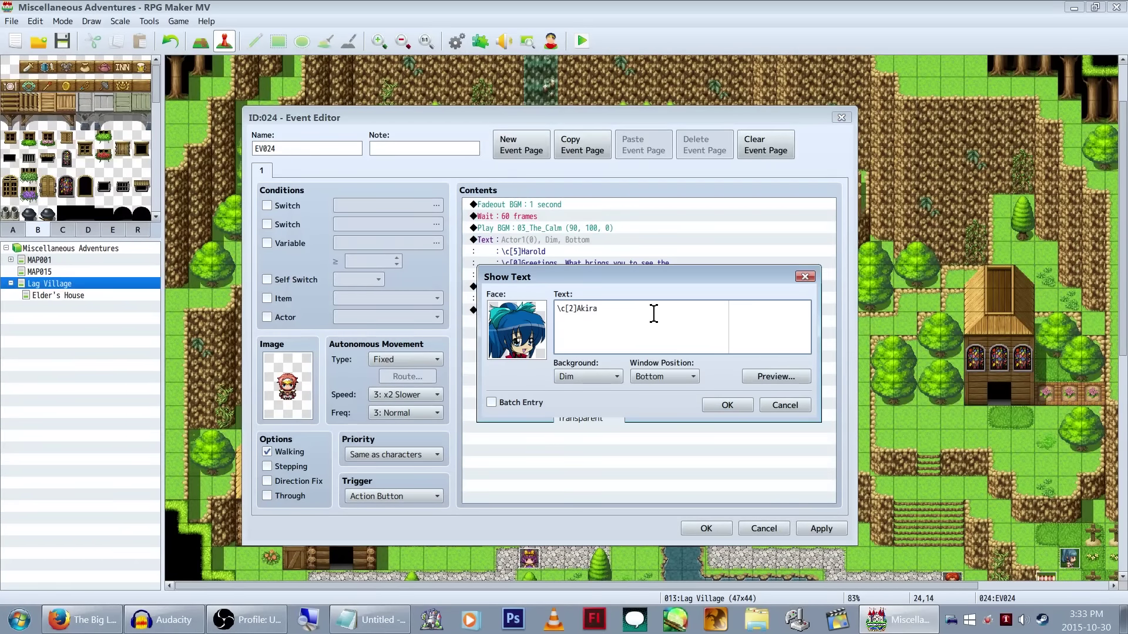
pyautogui.press('Return')
pyautogui.write('\\c[0]We were told that this vi')
pyautogui.write('llage was')
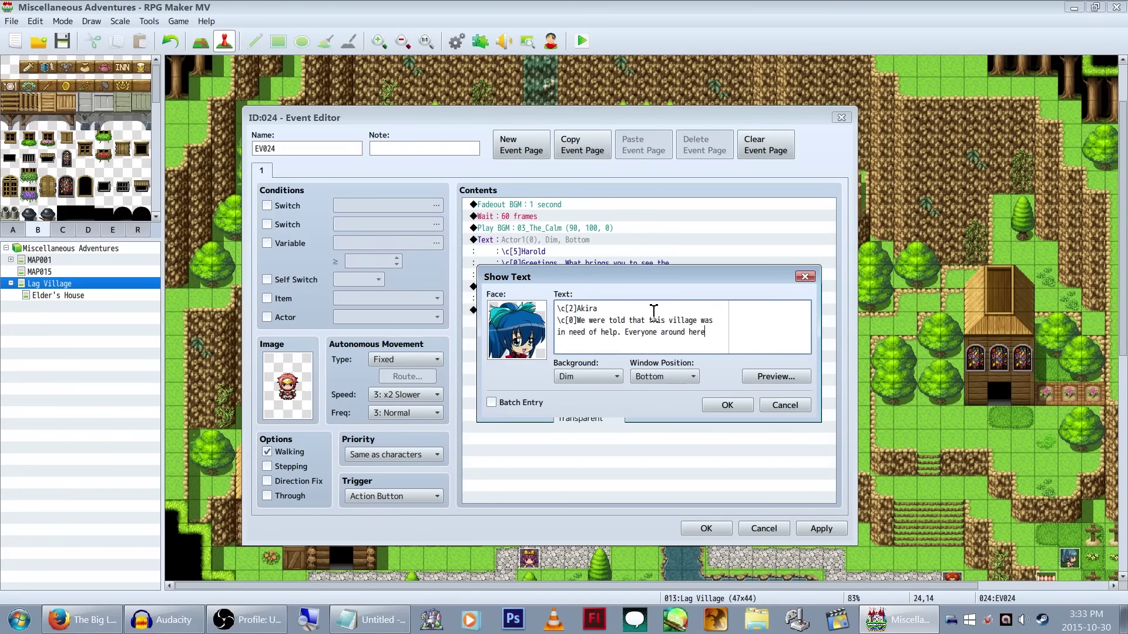
pyautogui.press('BackSpace')
pyautogui.hotkey('ctrl', 'Return')
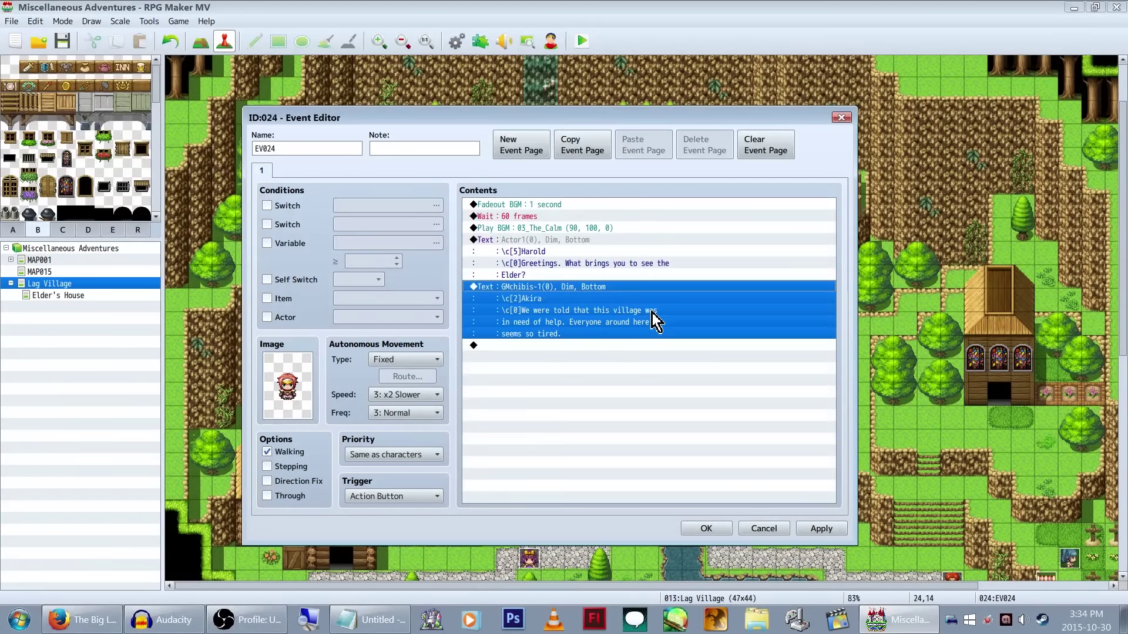
pyautogui.click(834, 528)
pyautogui.click(613, 240)
pyautogui.hotkey('ctrl', 'c')
# Step: Duplicate Harold's message and replace its greeting with 'I see. So you're the ones'
pyautogui.click(599, 368)
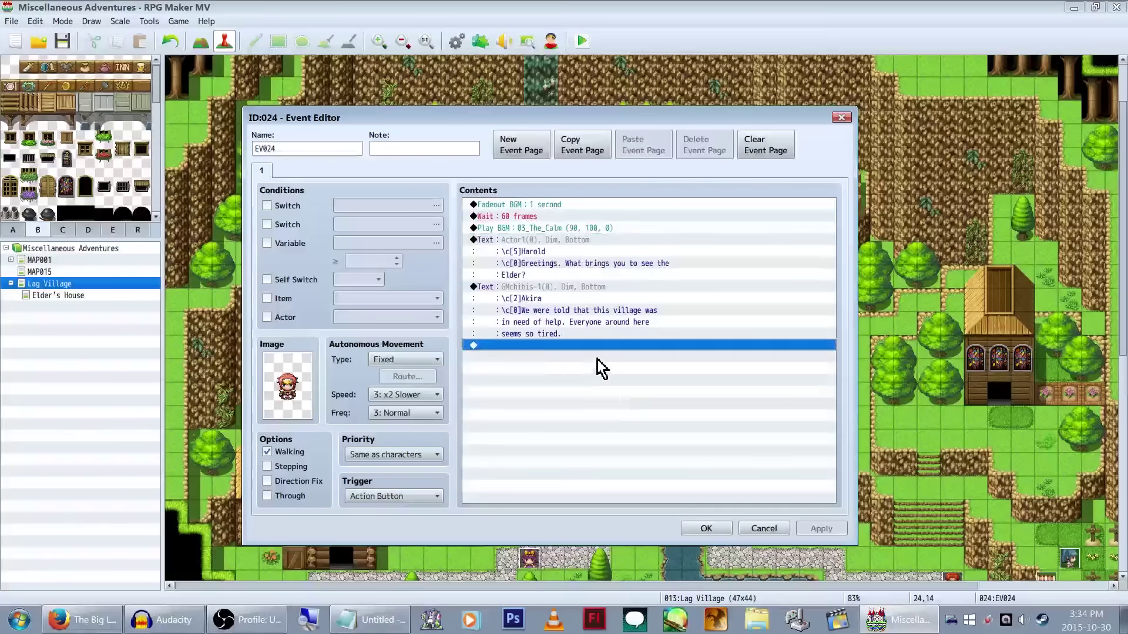
pyautogui.hotkey('ctrl', 'v')
pyautogui.rightClick(599, 367)
pyautogui.press('Return')
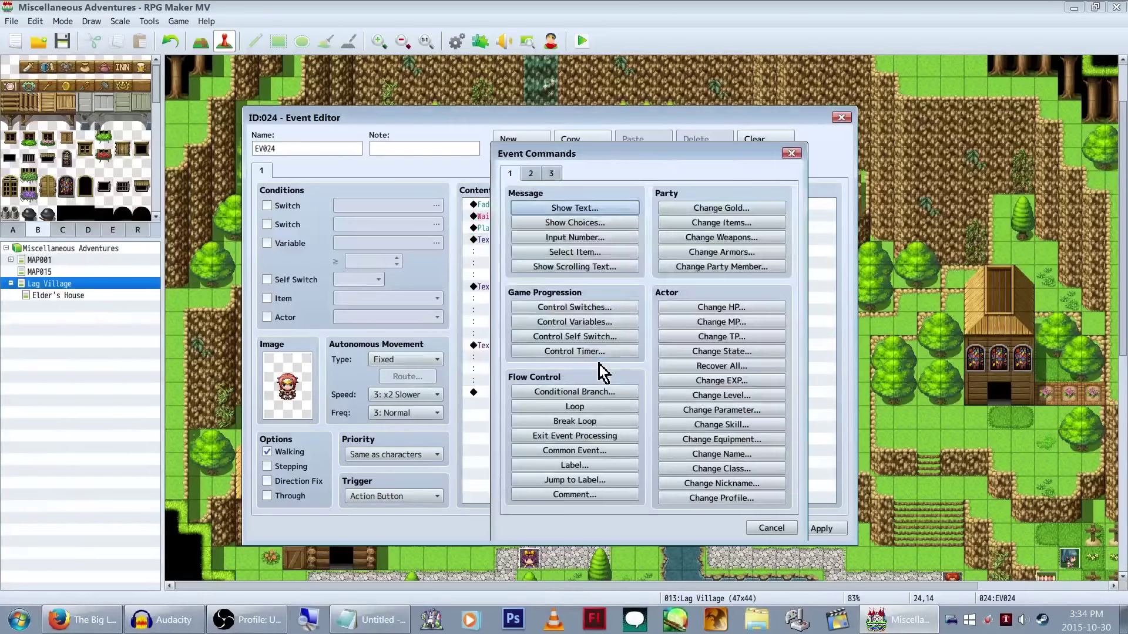
pyautogui.press('Escape')
pyautogui.rightClick(599, 369)
pyautogui.click(611, 383)
pyautogui.moveTo(575, 338); pyautogui.dragTo(578, 320)
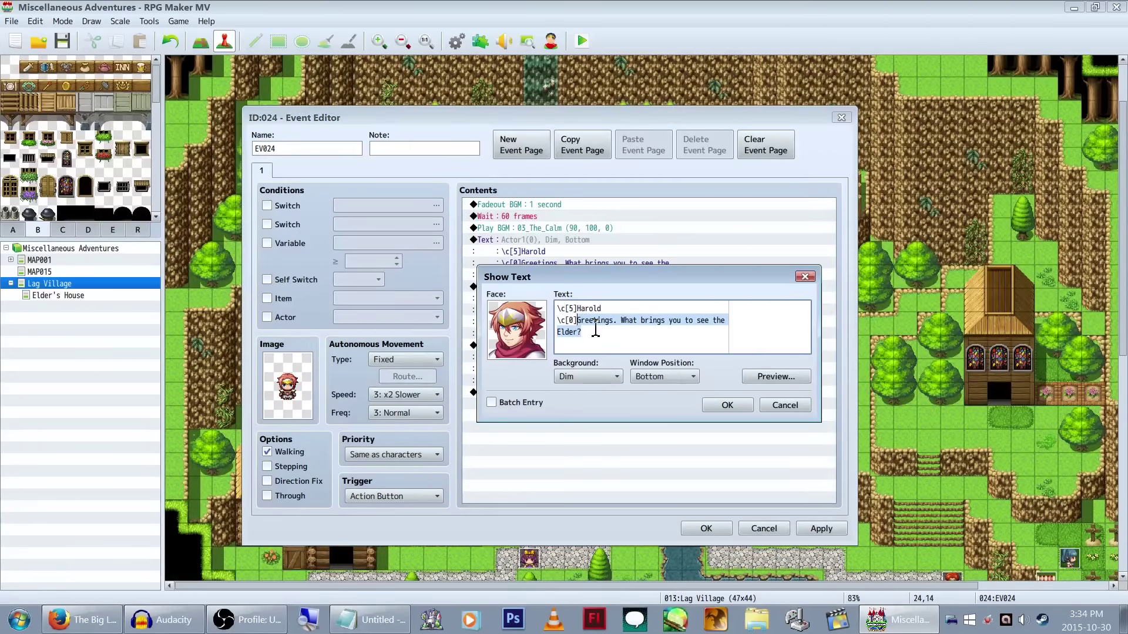
pyautogui.write('I see. S')
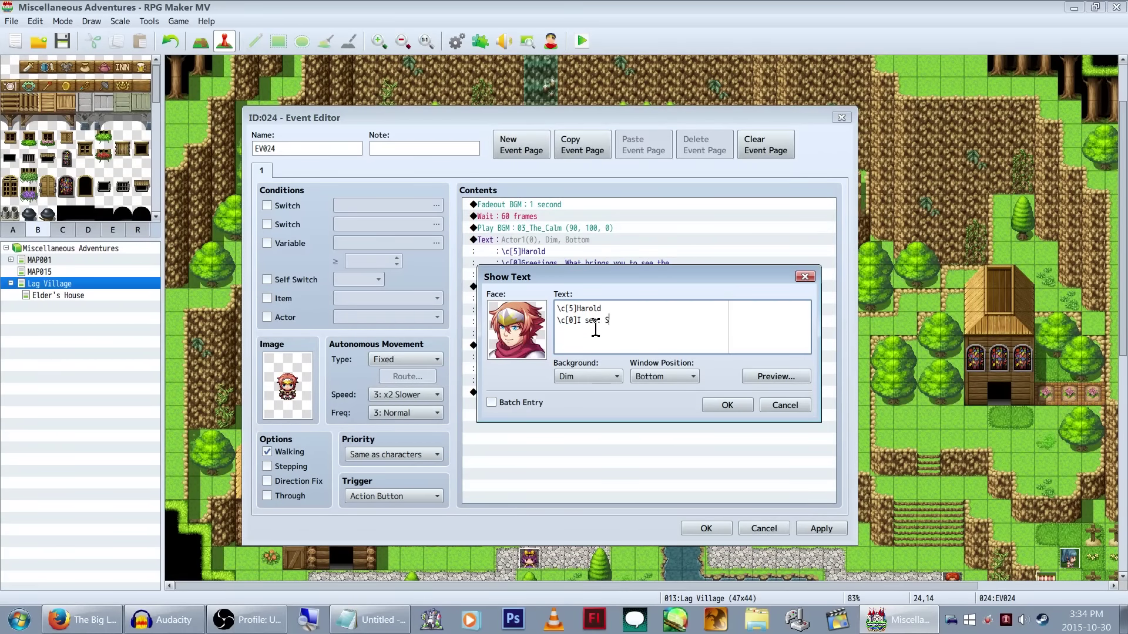
pyautogui.write("o you're the ones. \\.")
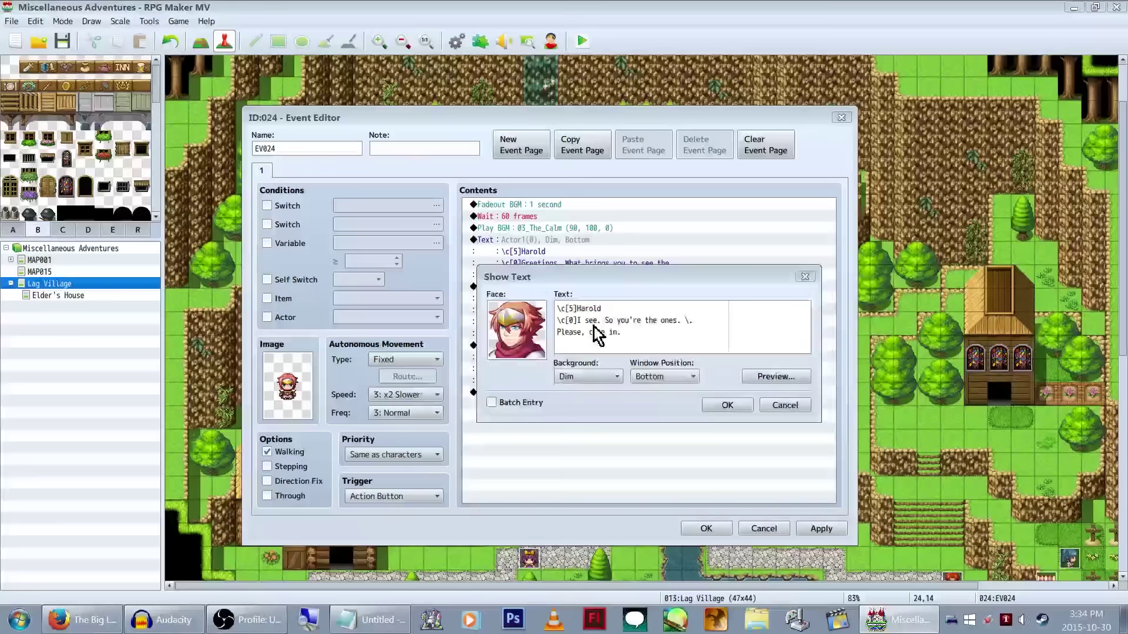
# Step: Preview Harold's new reply, confirm it and apply the changes to the event
pyautogui.hotkey('alt', 'p')
pyautogui.press('Escape')
pyautogui.click(727, 405)
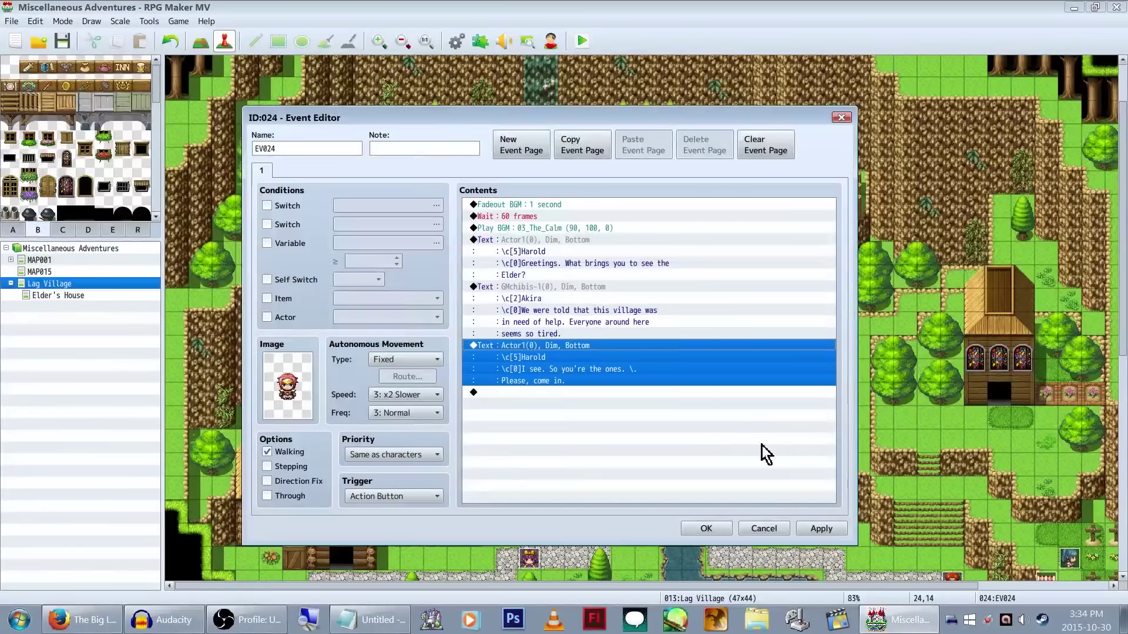
pyautogui.click(821, 528)
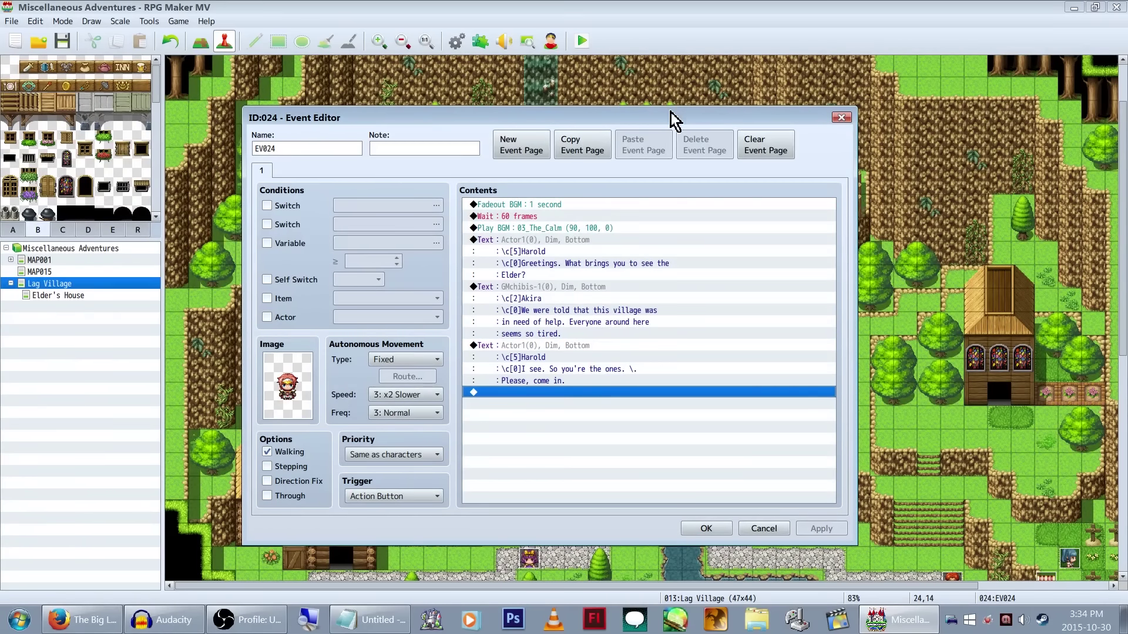
pyautogui.moveTo(668, 115); pyautogui.dragTo(428, 100)
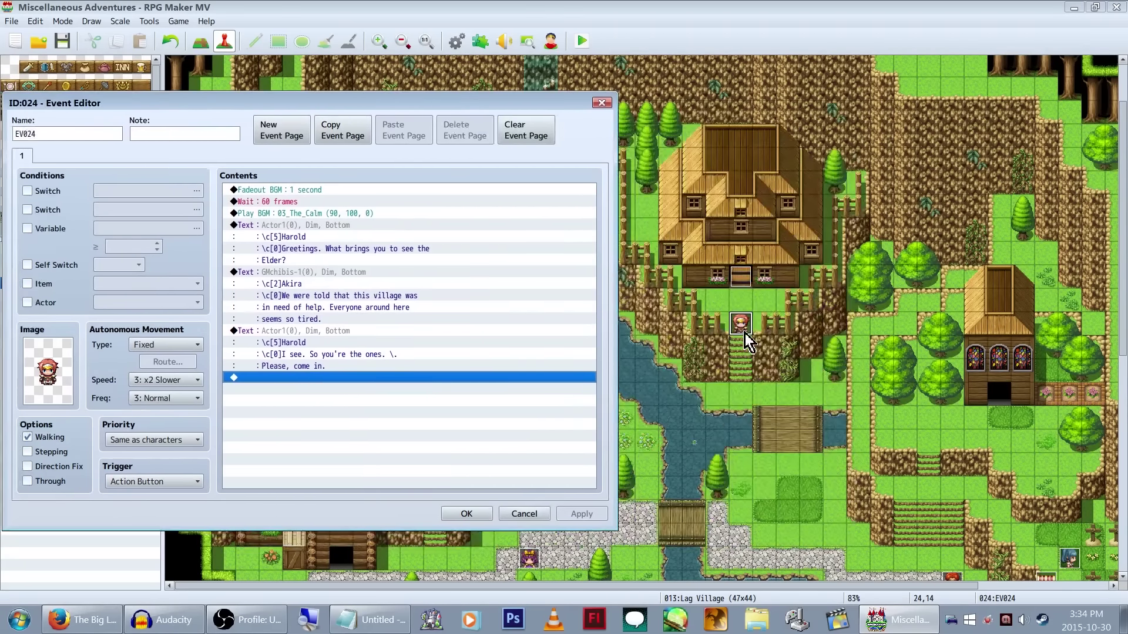
# Step: Add a This Event movement route that moves the guard up one tile
pyautogui.doubleClick(464, 377)
pyautogui.click(291, 158)
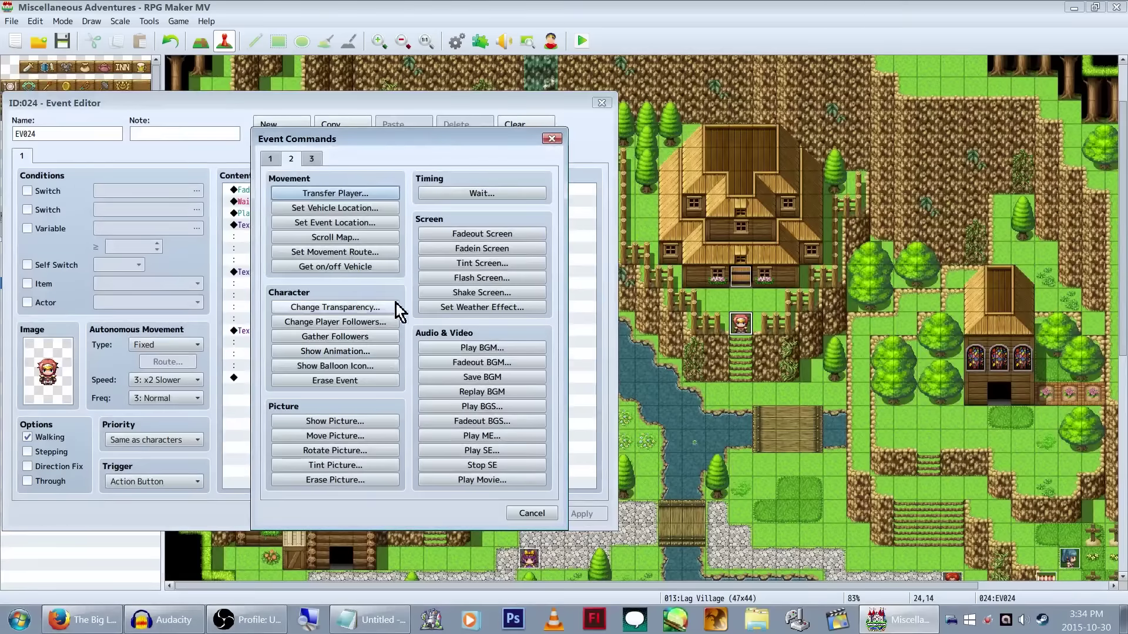
pyautogui.click(371, 257)
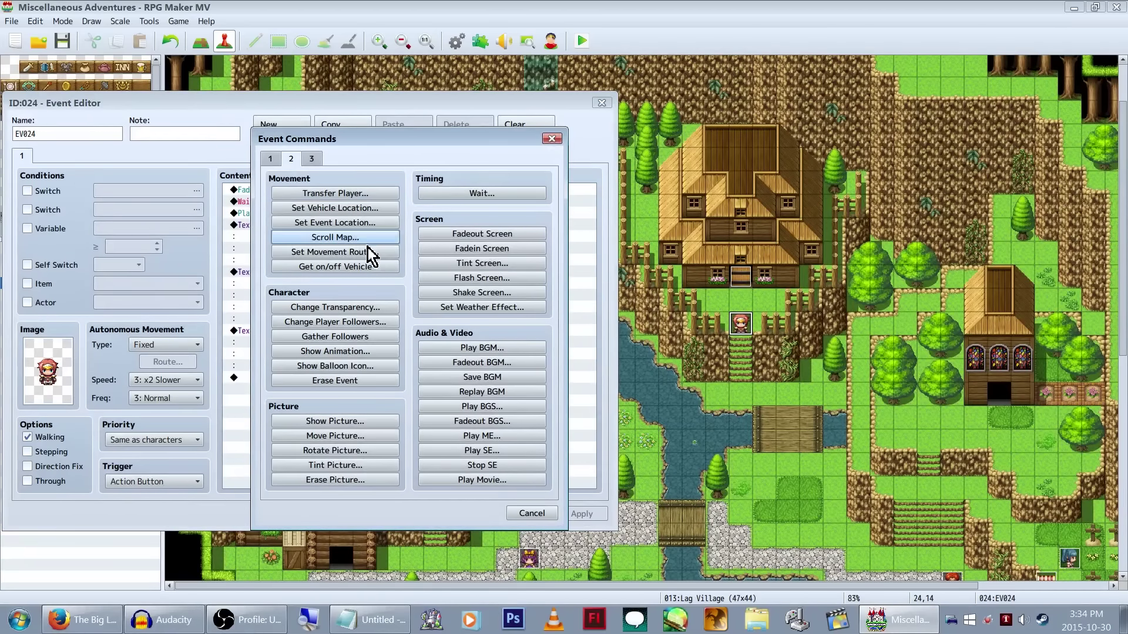
pyautogui.click(232, 213)
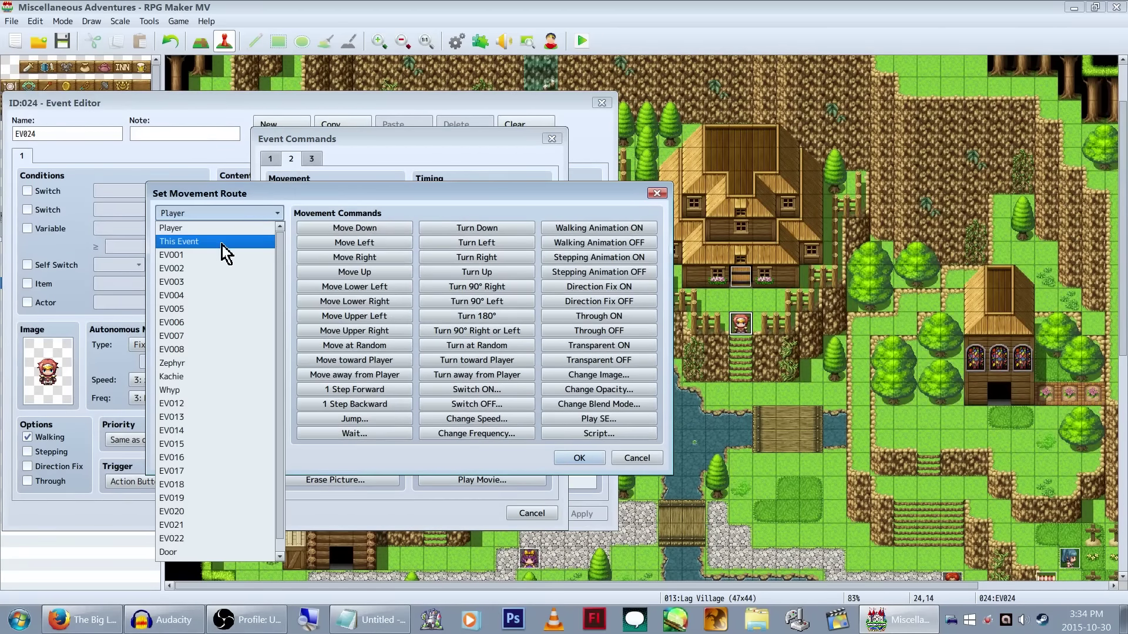
pyautogui.click(179, 241)
pyautogui.click(354, 272)
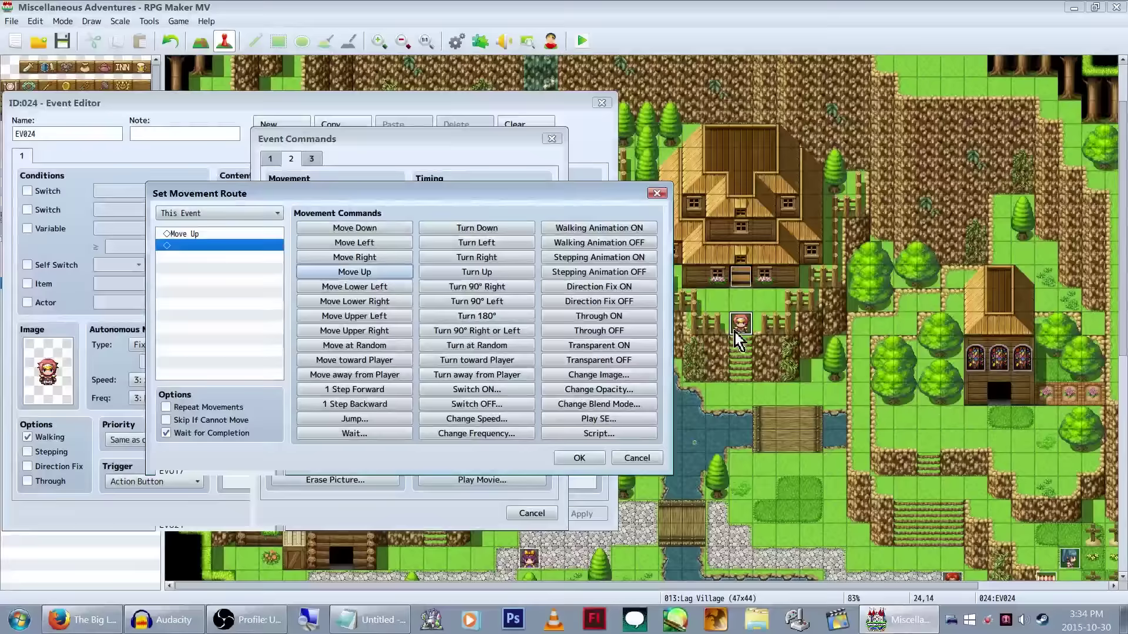
pyautogui.click(579, 459)
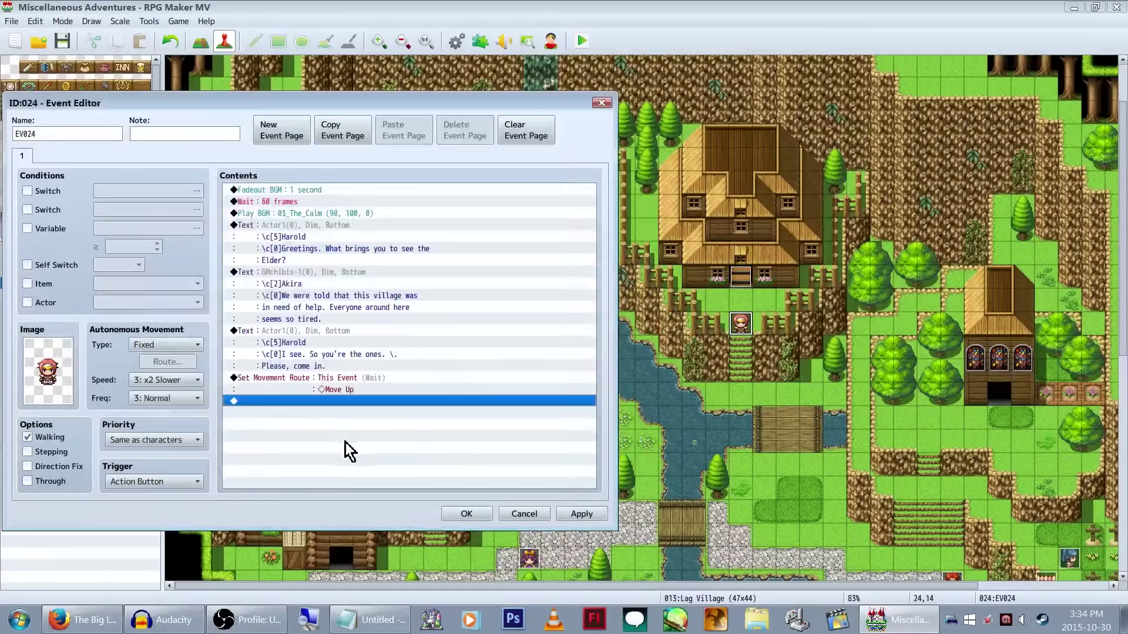
# Step: Set the guard's frequency to 5: Highest and speed to 4: Normal, then save the event
pyautogui.click(196, 404)
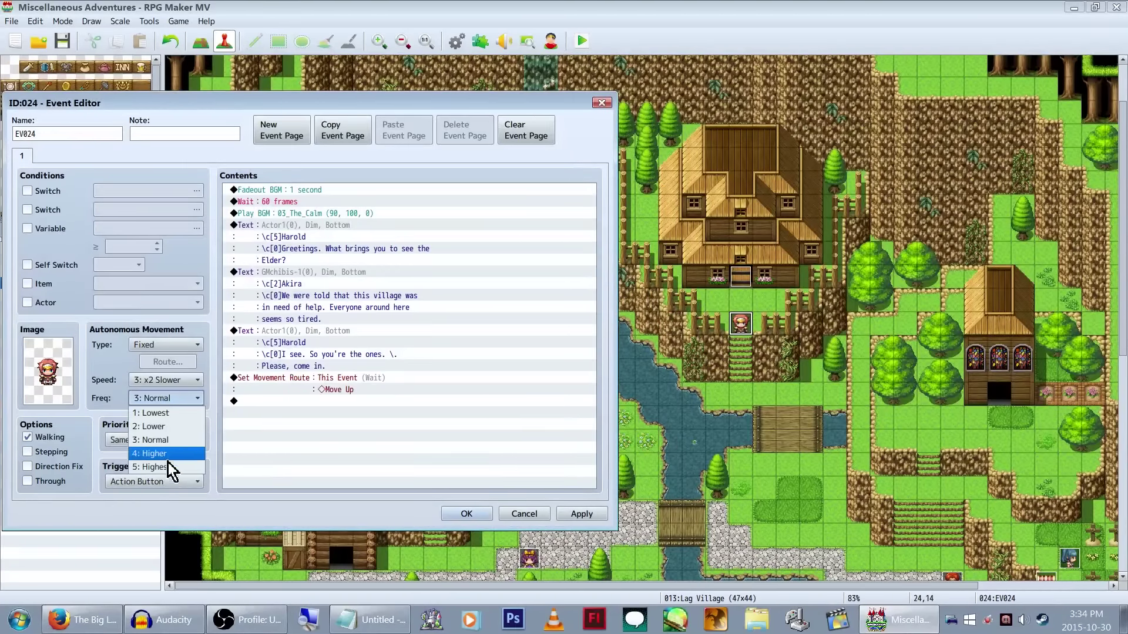
pyautogui.click(156, 467)
pyautogui.scroll(-1, 166, 380)
pyautogui.click(195, 380)
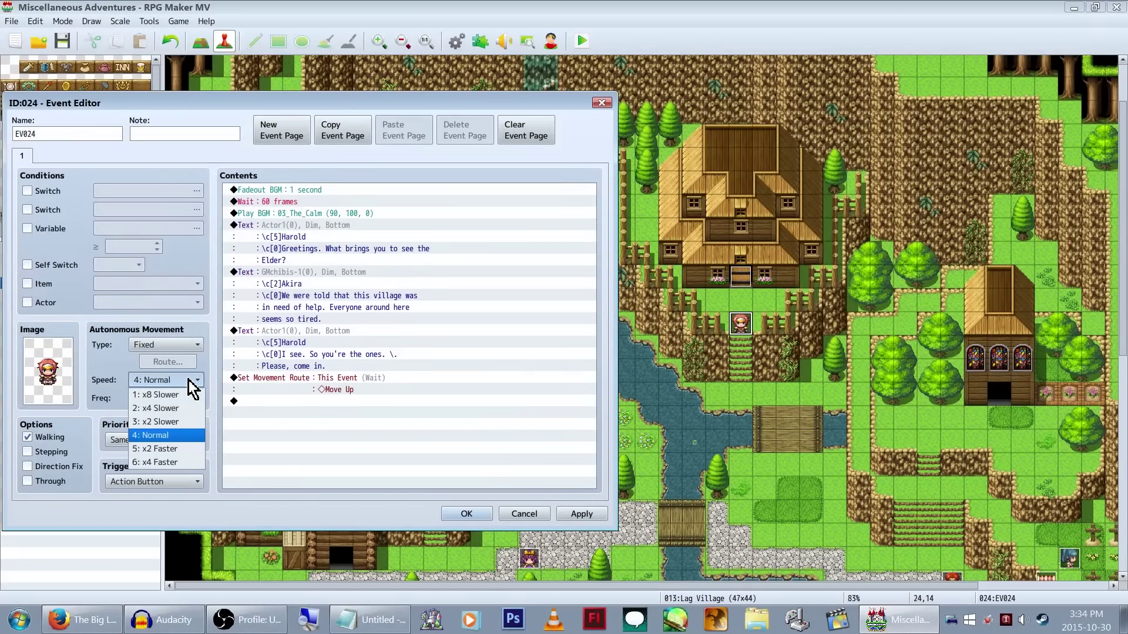
pyautogui.click(156, 380)
pyautogui.click(397, 379)
pyautogui.doubleClick(327, 402)
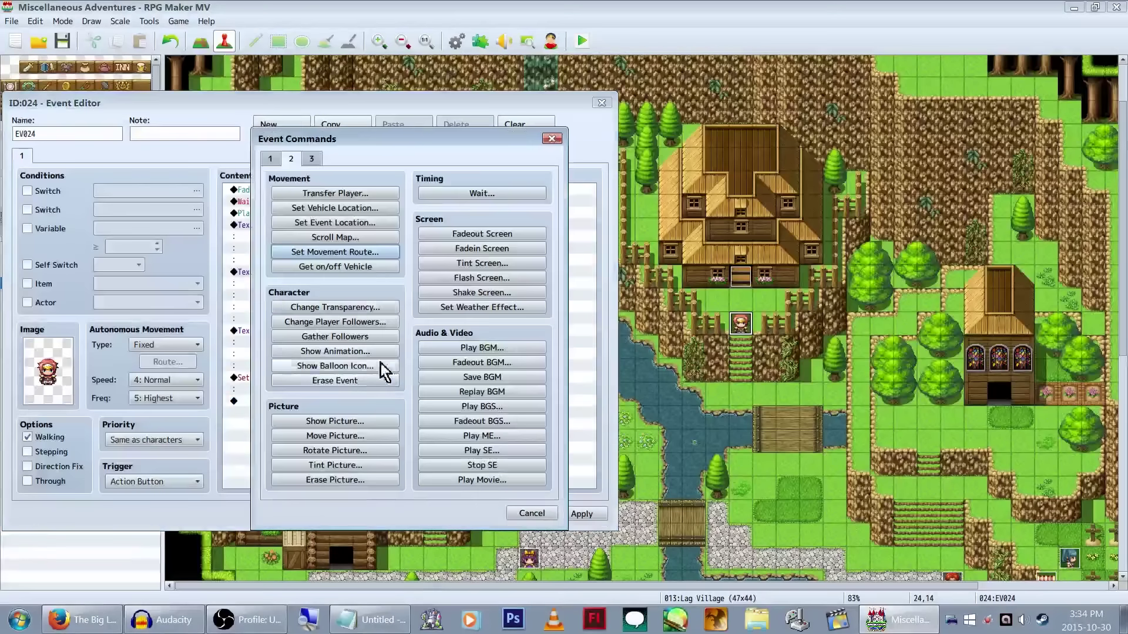
pyautogui.click(382, 252)
pyautogui.click(637, 458)
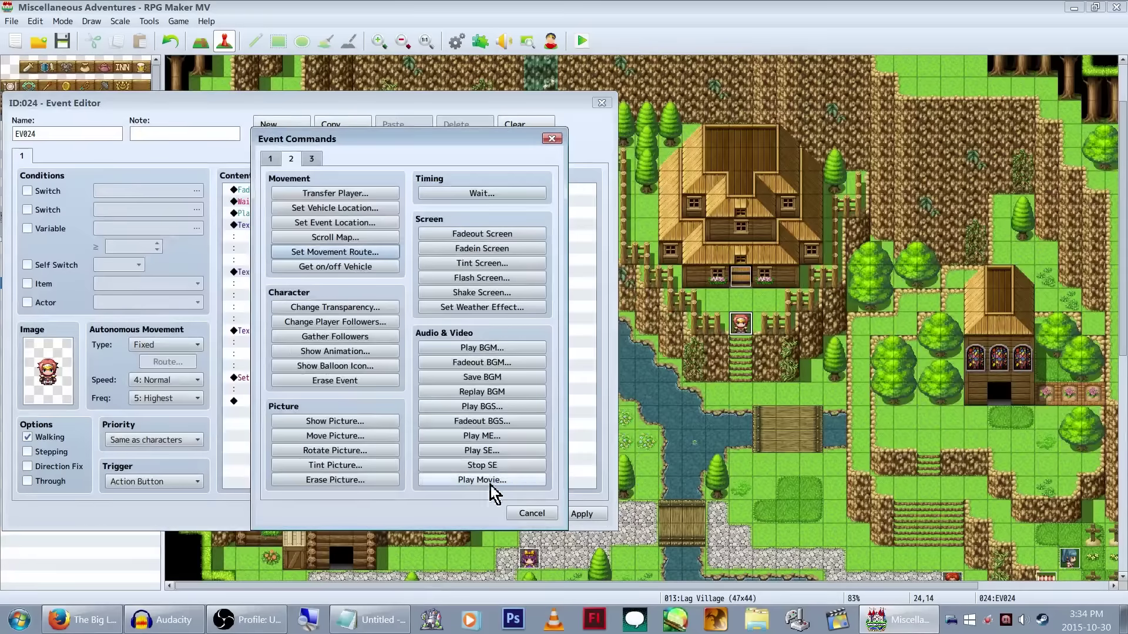
pyautogui.click(532, 513)
pyautogui.click(459, 515)
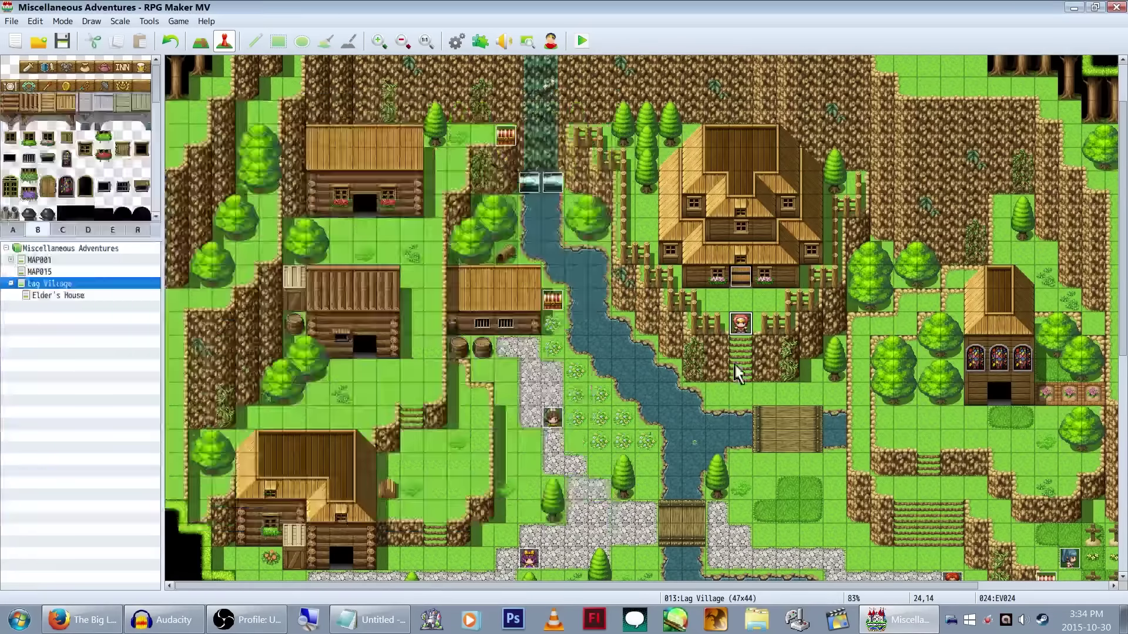
# Step: Copy the door event's sound and route commands into the end of the guard event
pyautogui.doubleClick(738, 274)
pyautogui.click(599, 193)
pyautogui.keyDown('shift'); pyautogui.click(599, 181); pyautogui.keyUp('shift')
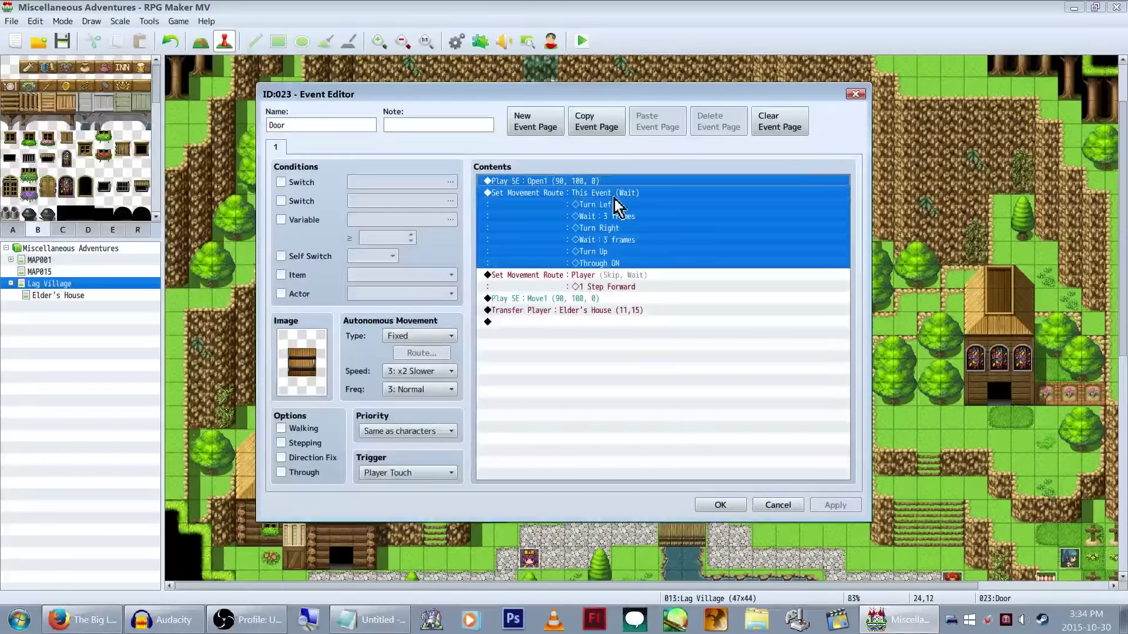
pyautogui.press('Escape')
pyautogui.doubleClick(726, 329)
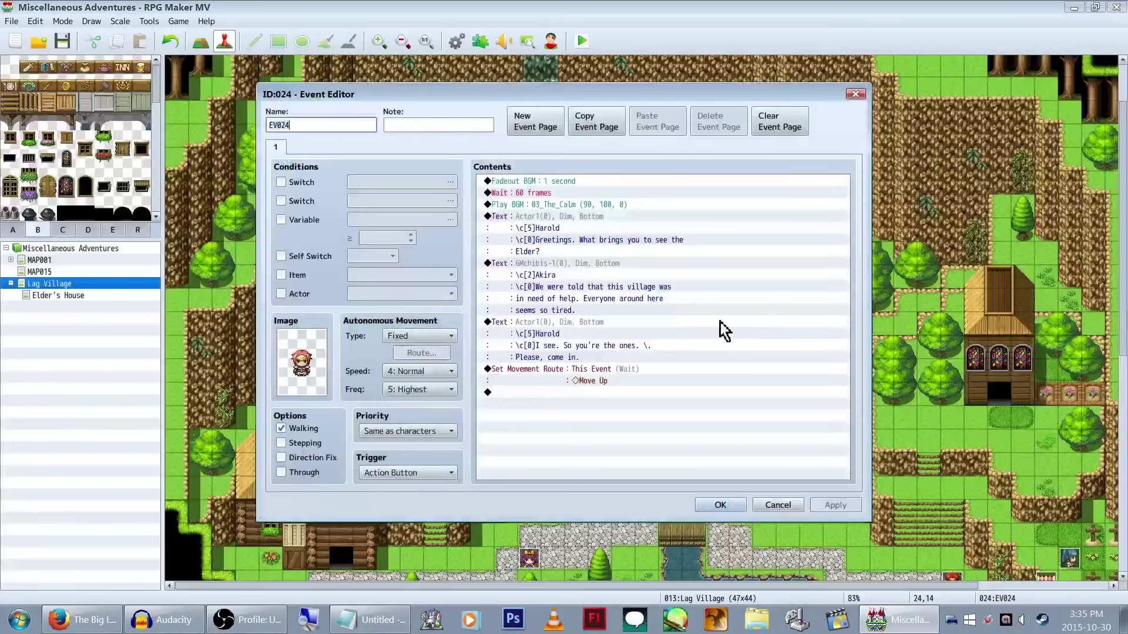
pyautogui.click(631, 393)
pyautogui.hotkey('ctrl', 'v')
# Step: Retarget the pasted movement route to the Door event
pyautogui.moveTo(701, 95); pyautogui.dragTo(594, 73)
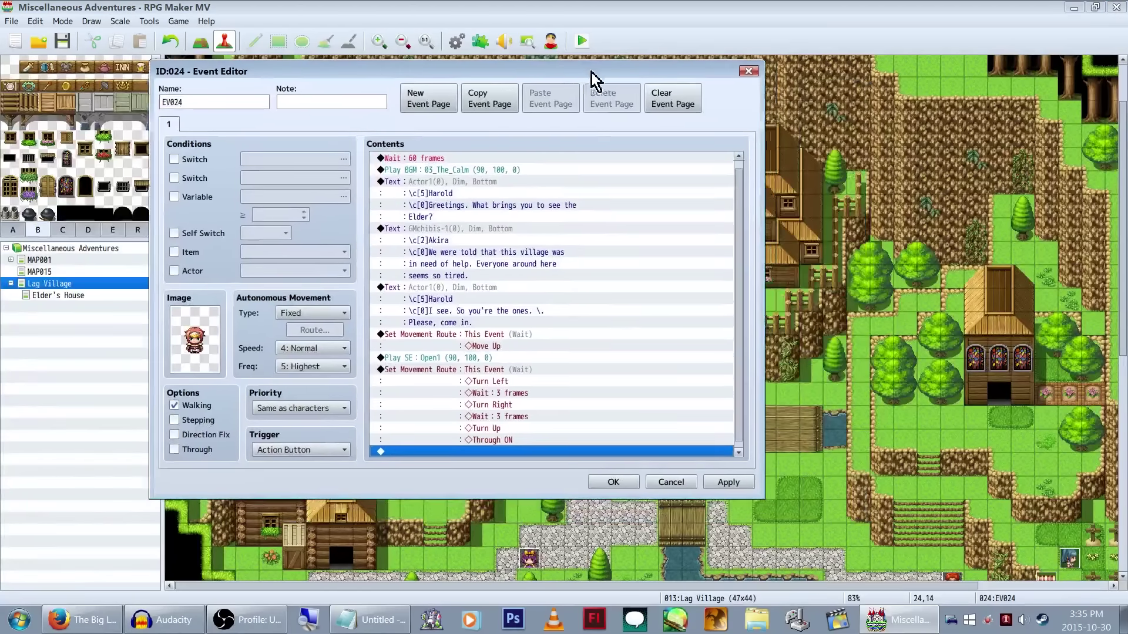
pyautogui.click(529, 383)
pyautogui.rightClick(523, 378)
pyautogui.click(535, 397)
pyautogui.click(369, 183)
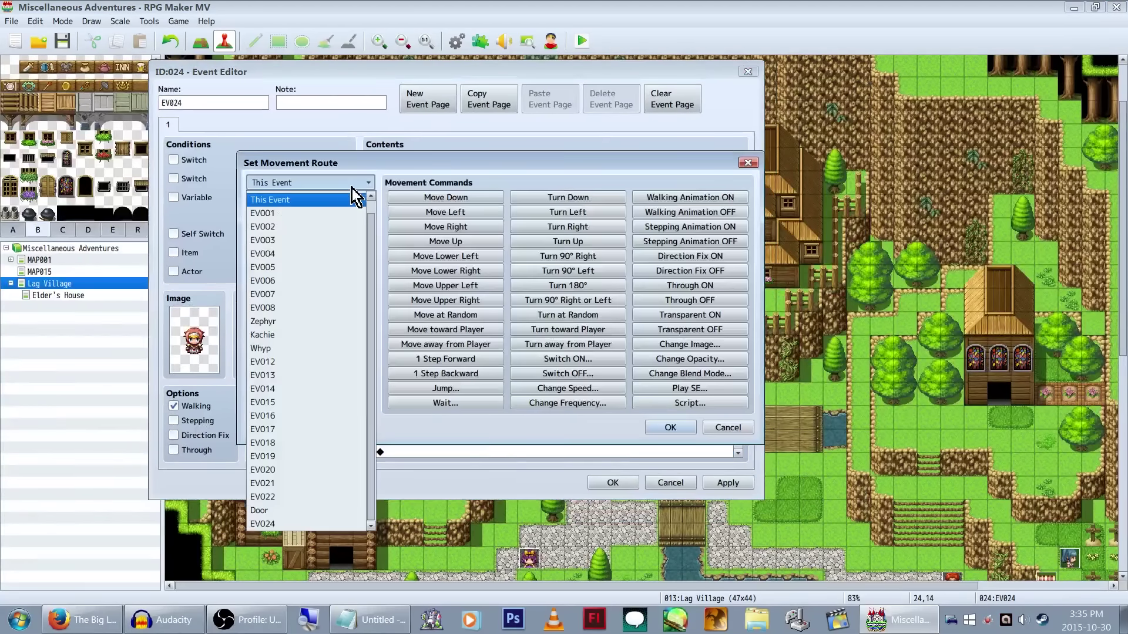
pyautogui.click(334, 510)
pyautogui.click(670, 428)
# Step: Copy the guard's Move Up route to the end of the list and open it for editing
pyautogui.scroll(-1, 591, 362)
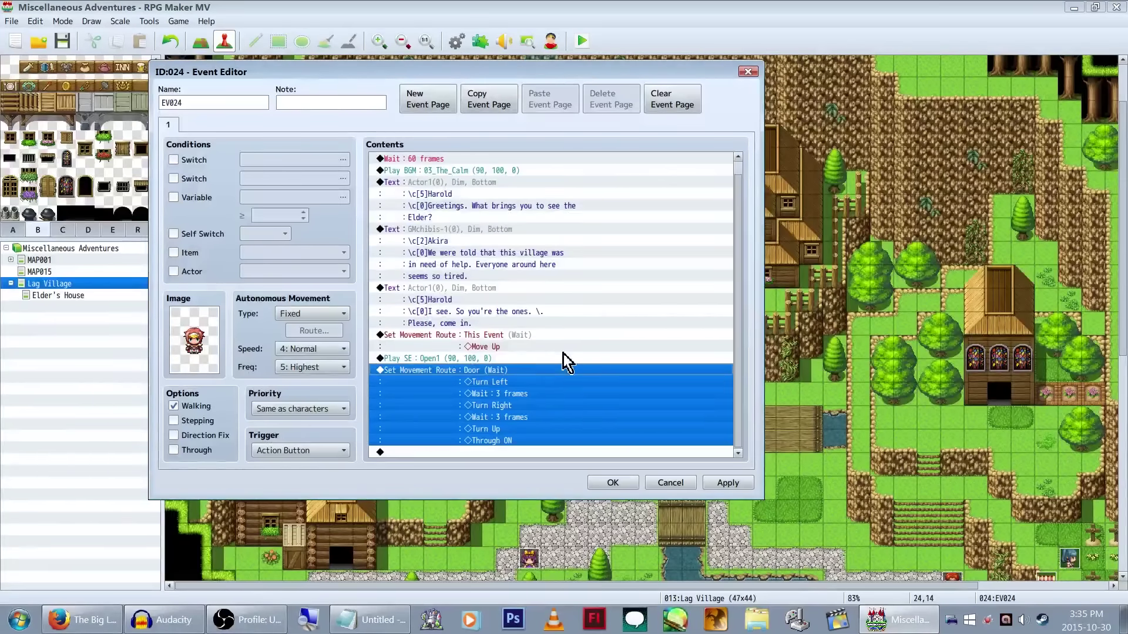
pyautogui.click(537, 348)
pyautogui.hotkey('ctrl', 'c')
pyautogui.click(539, 452)
pyautogui.hotkey('ctrl', 'v')
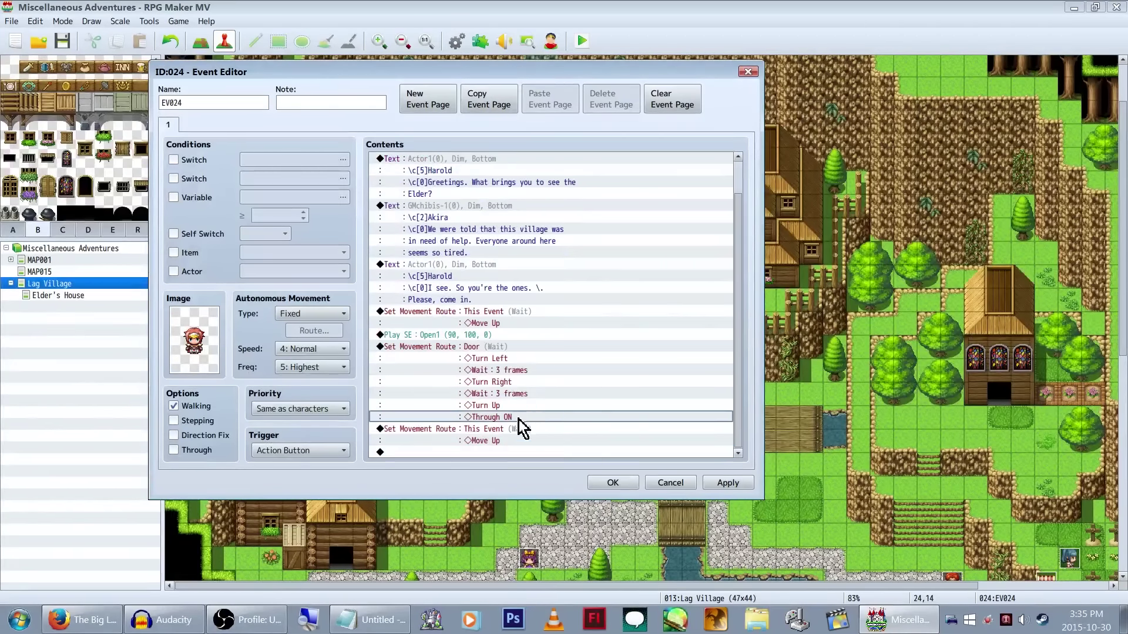
pyautogui.rightClick(521, 428)
pyautogui.click(529, 453)
pyautogui.press('Escape')
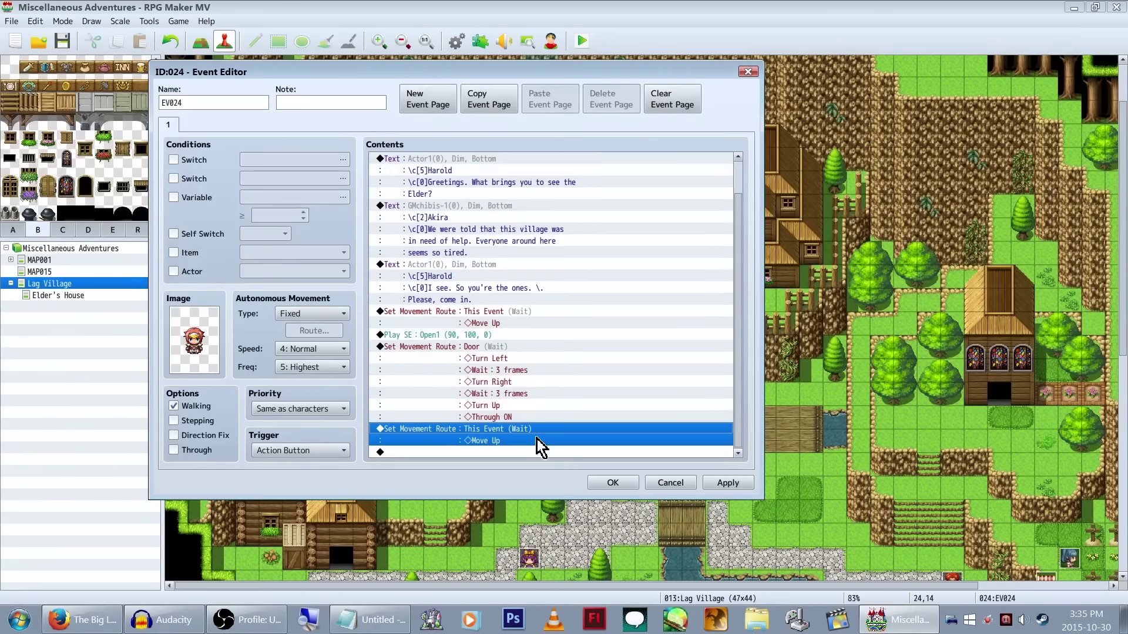
pyautogui.rightClick(537, 439)
pyautogui.click(548, 456)
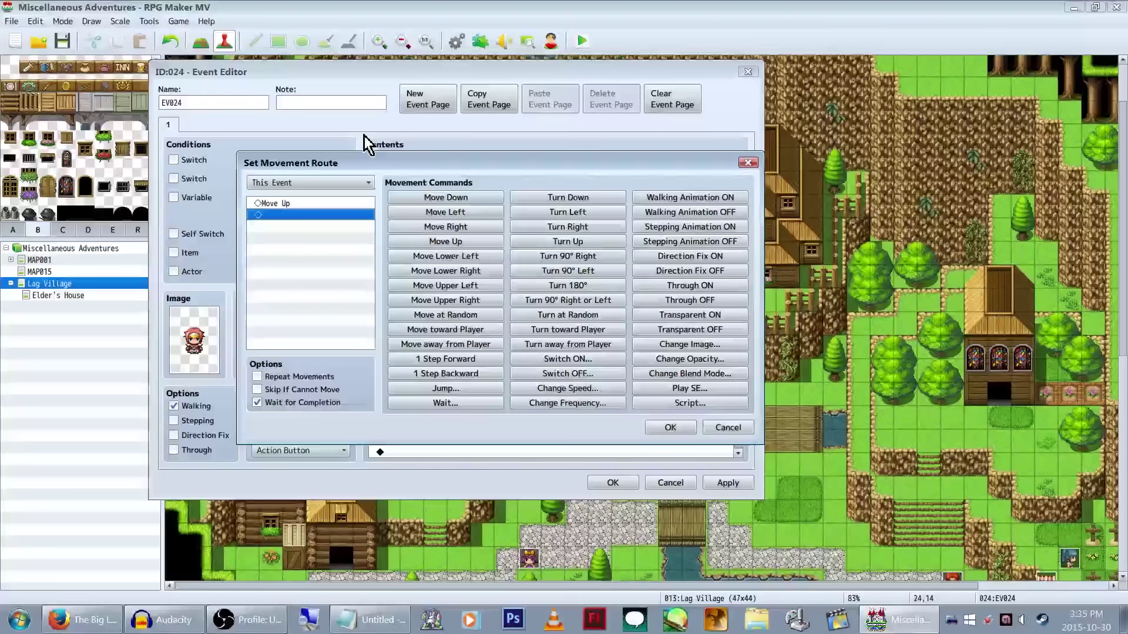
# Step: Make the guard's final route Through ON, Move Up, Image: None without waiting, and apply
pyautogui.press('Up')
pyautogui.press('Delete')
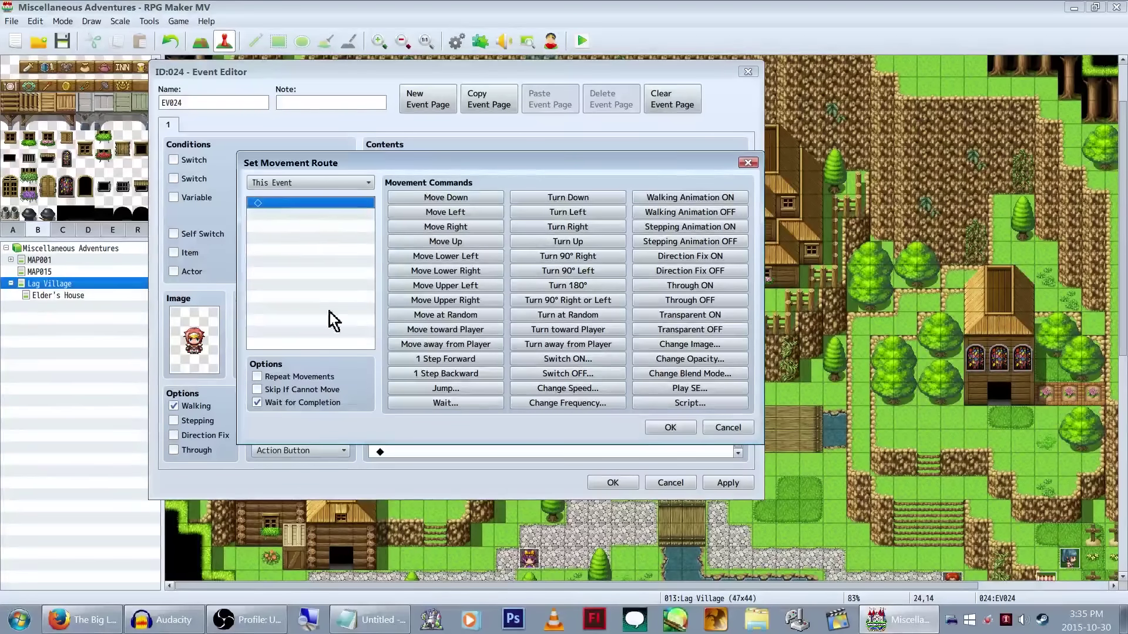
pyautogui.click(305, 404)
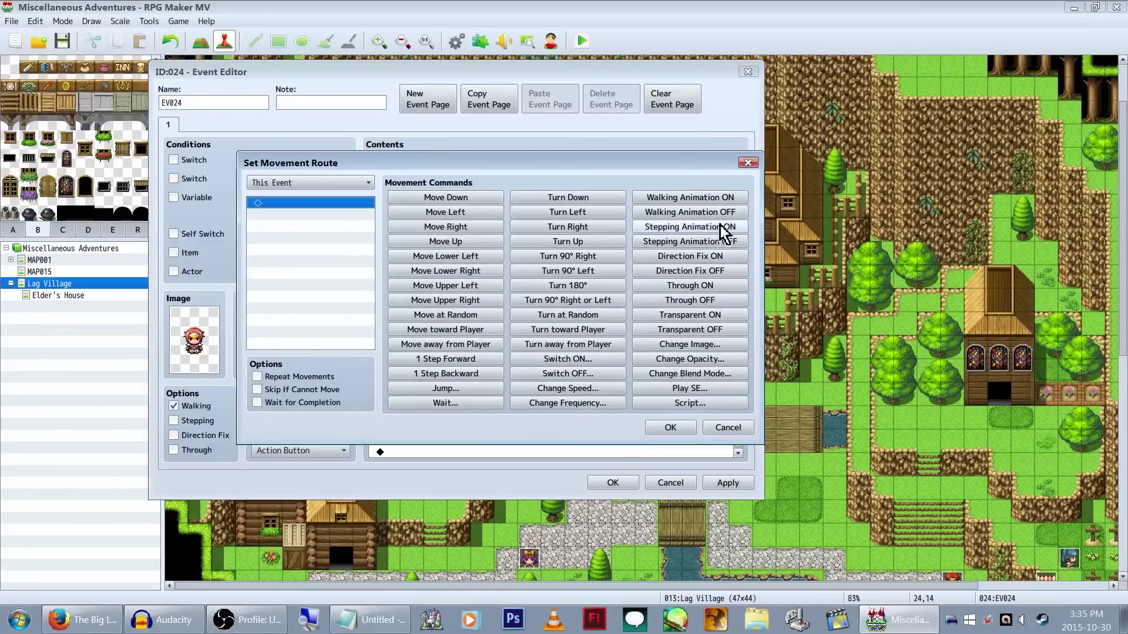
pyautogui.click(729, 286)
pyautogui.click(470, 241)
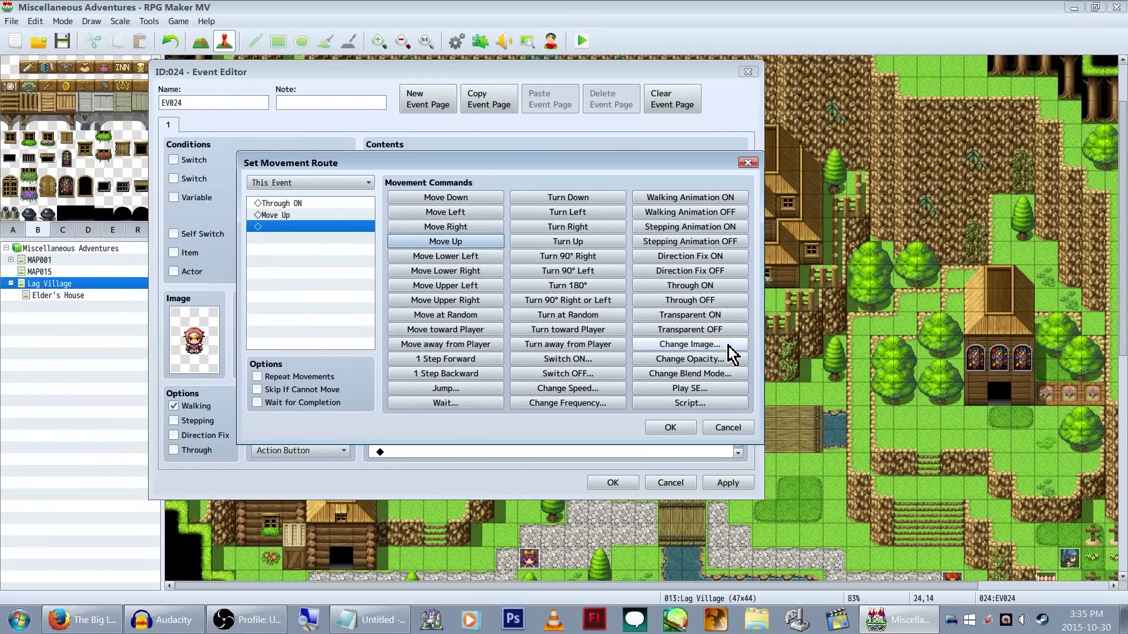
pyautogui.click(729, 346)
pyautogui.click(461, 338)
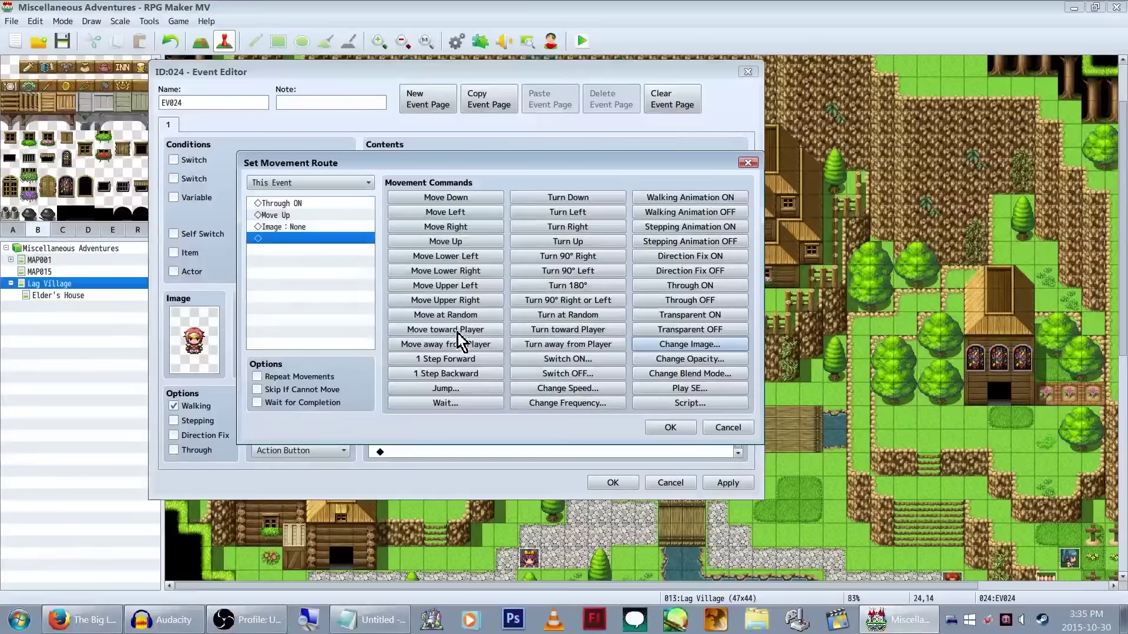
pyautogui.click(670, 428)
pyautogui.click(747, 485)
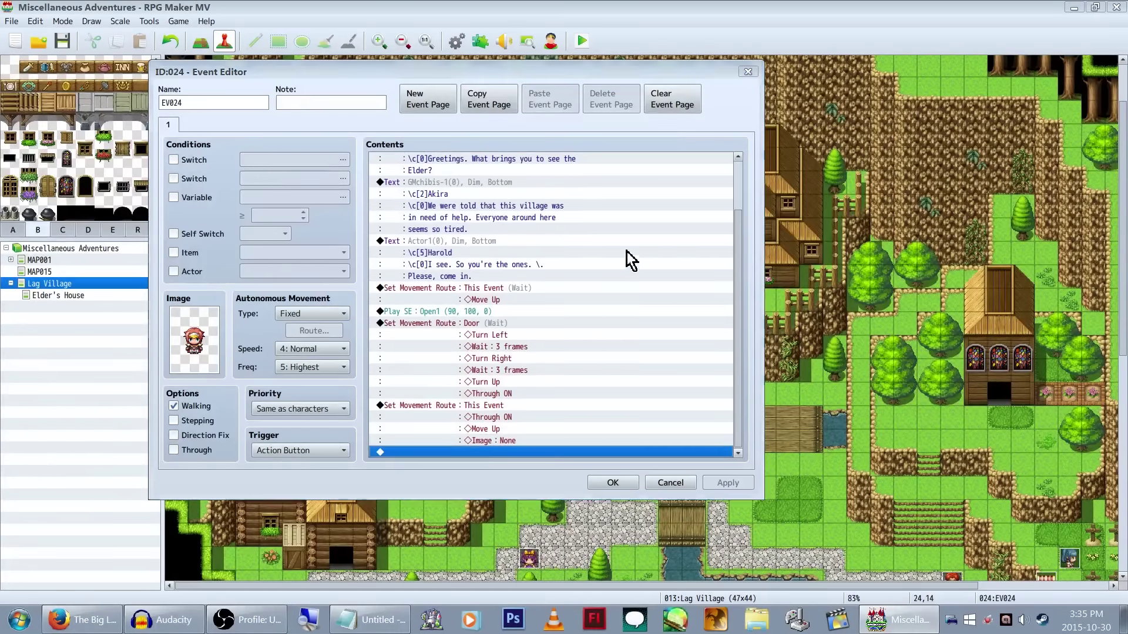
pyautogui.press('Return')
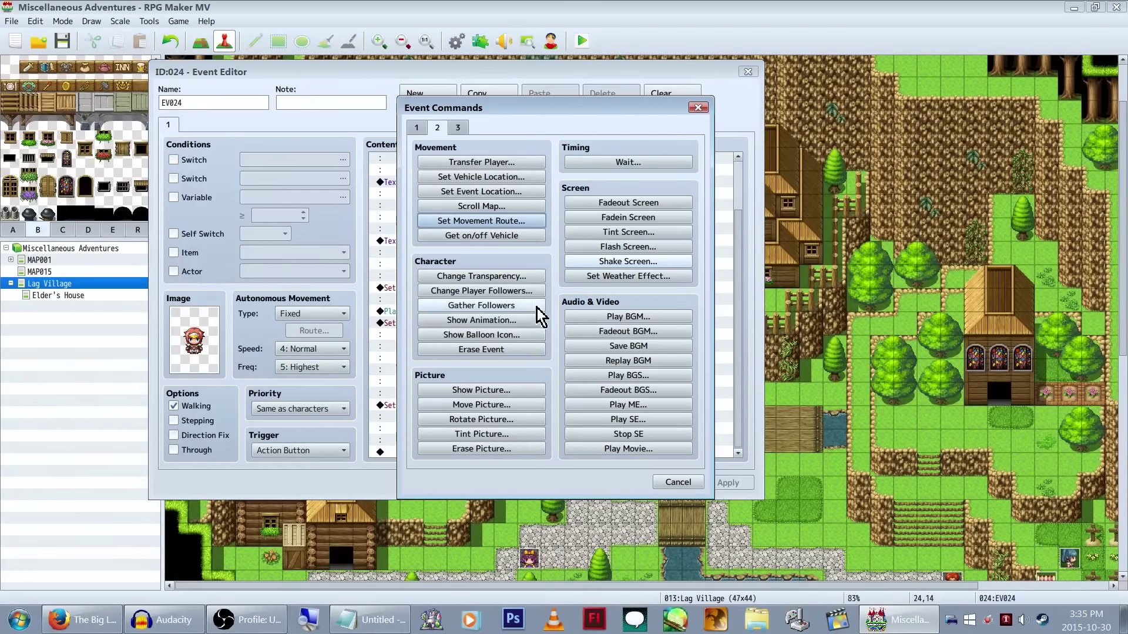
# Step: Add a Player route of Through ON followed by three Move Up steps
pyautogui.moveTo(584, 110); pyautogui.dragTo(385, 119)
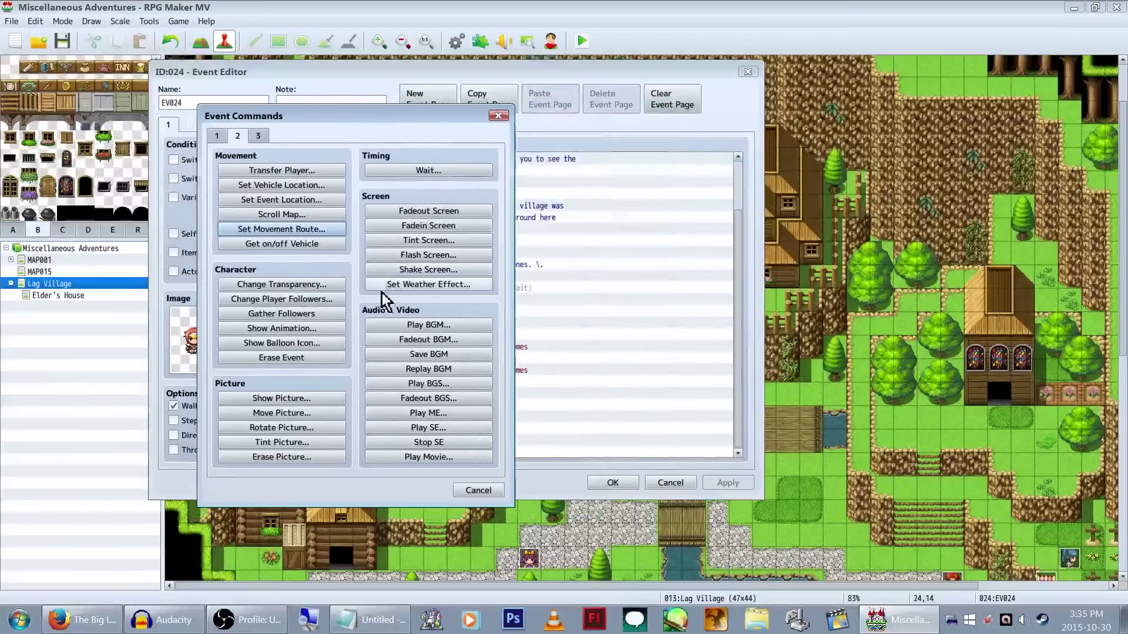
pyautogui.click(307, 230)
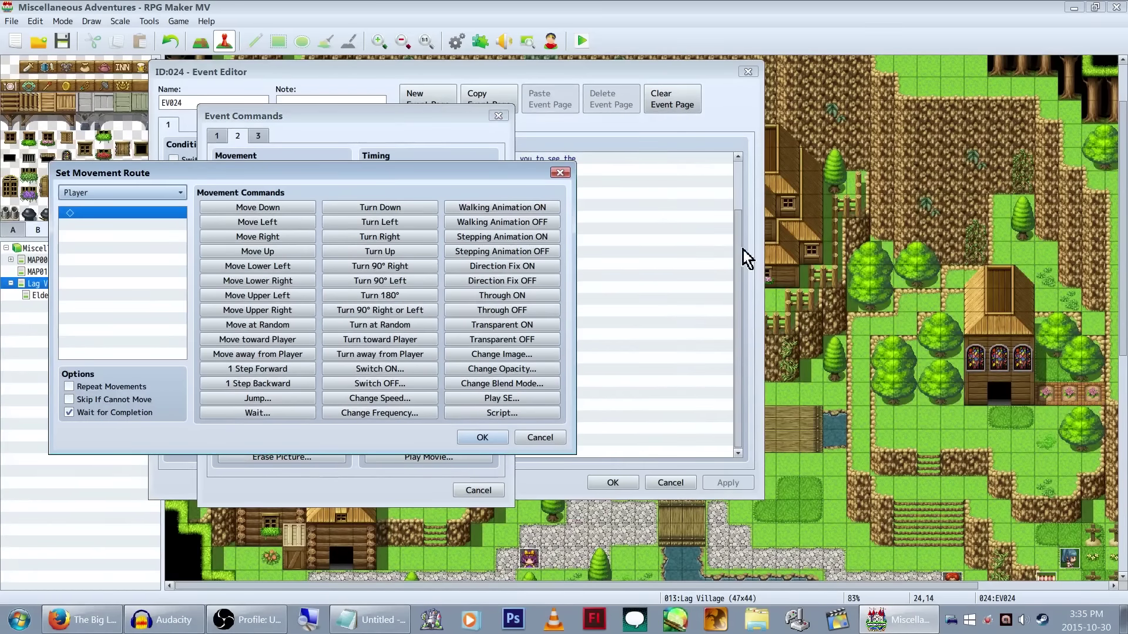
pyautogui.press('Escape')
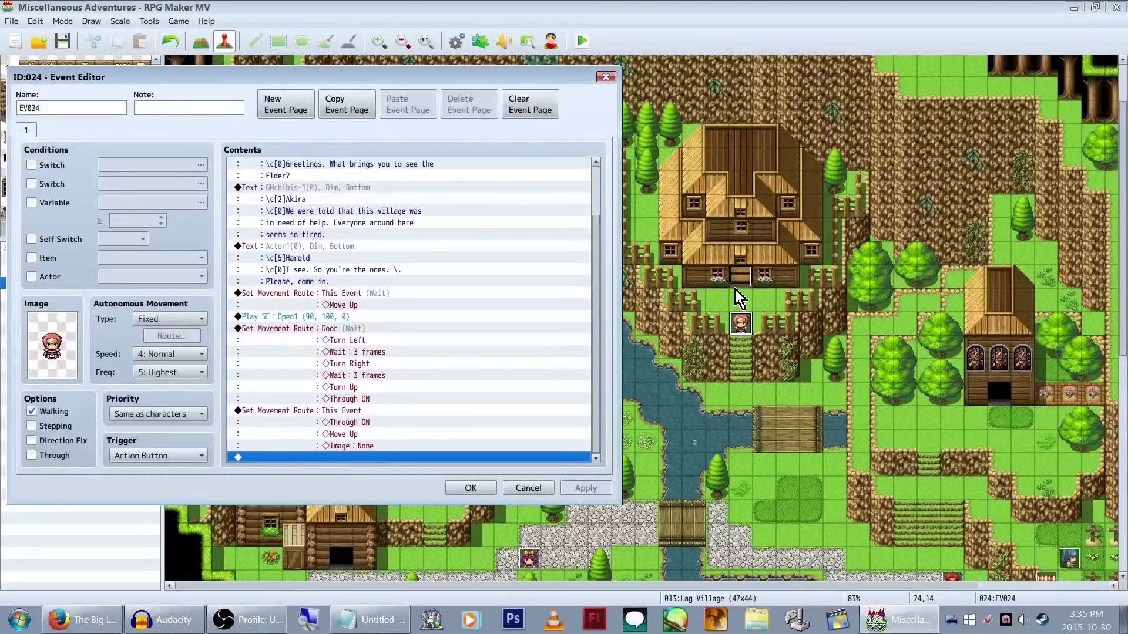
pyautogui.doubleClick(396, 457)
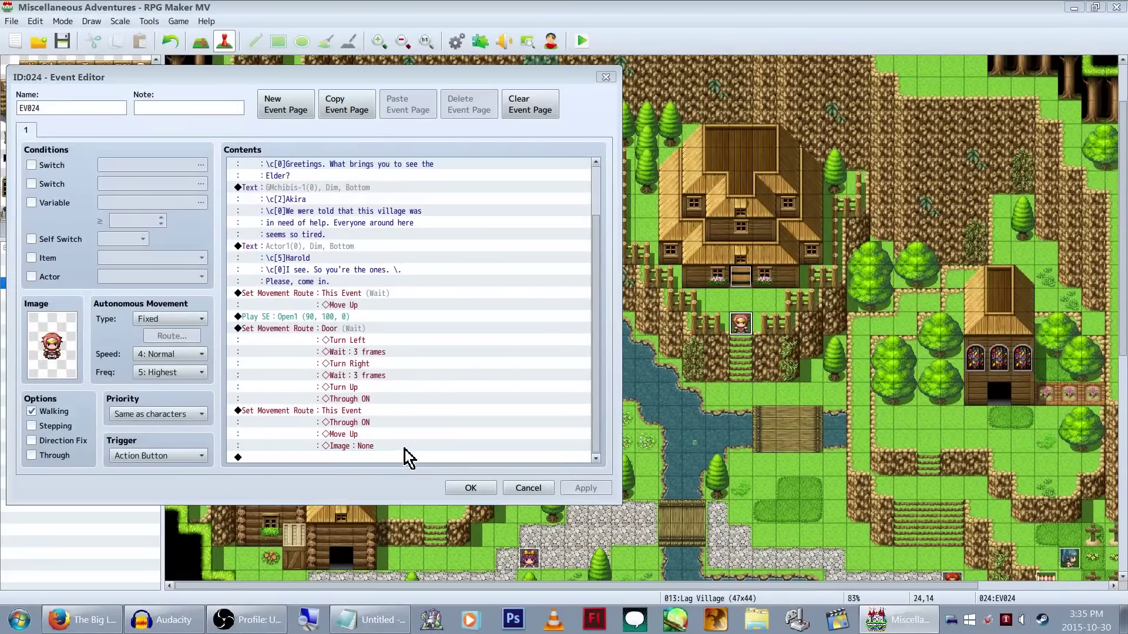
pyautogui.click(373, 228)
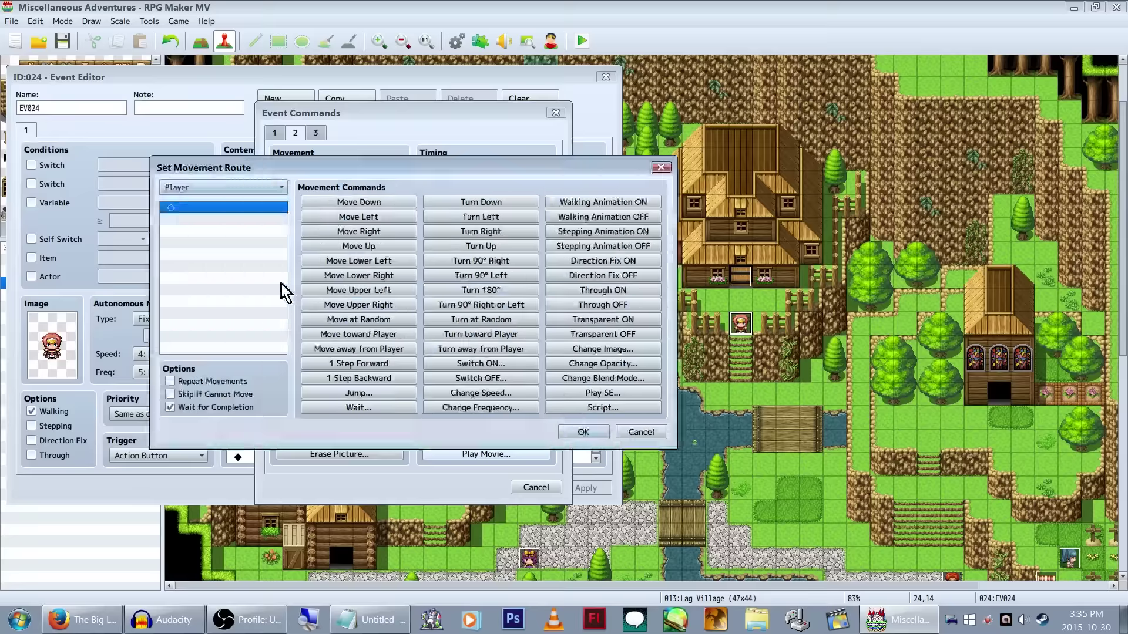
pyautogui.click(358, 245)
pyautogui.click(358, 246)
pyautogui.click(358, 246)
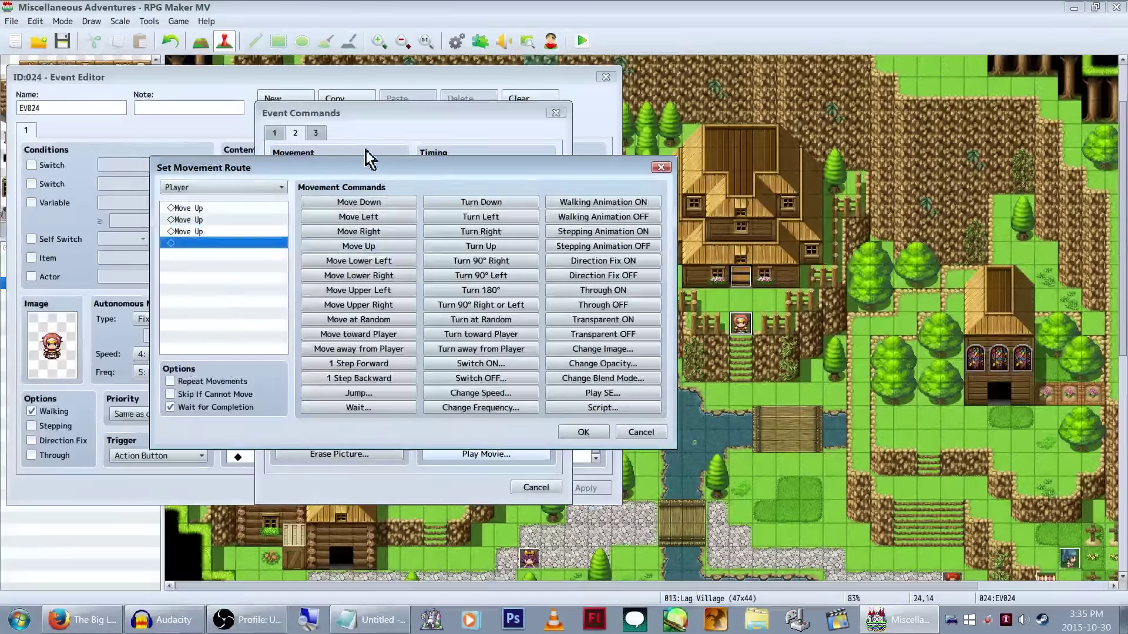
pyautogui.click(223, 232)
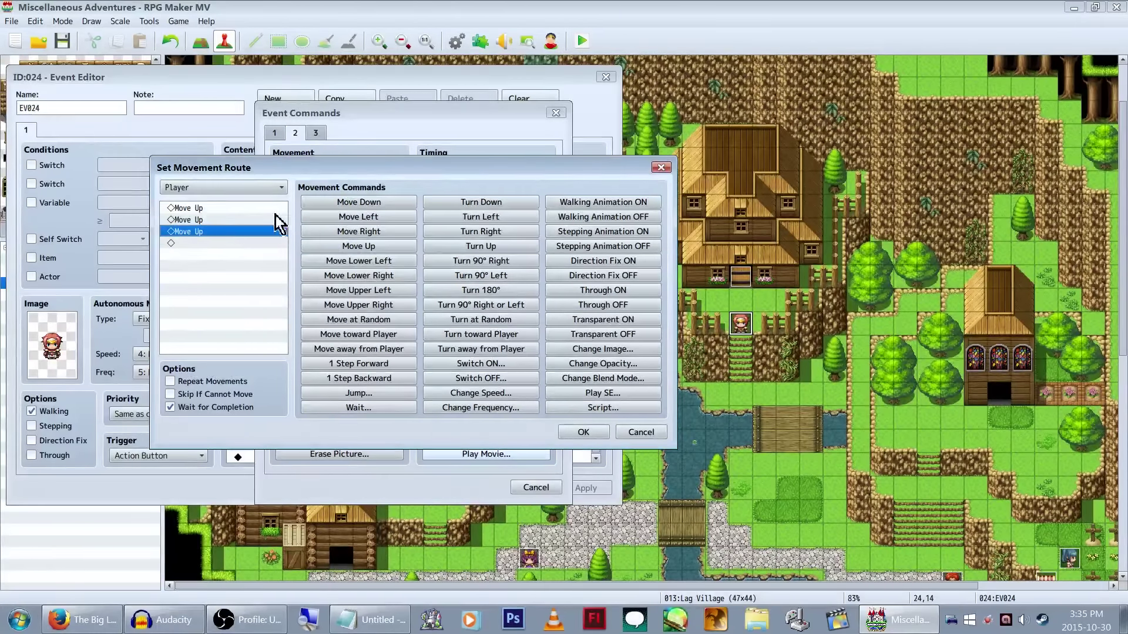
pyautogui.press('Up')
pyautogui.press('Up')
pyautogui.click(603, 290)
pyautogui.click(208, 320)
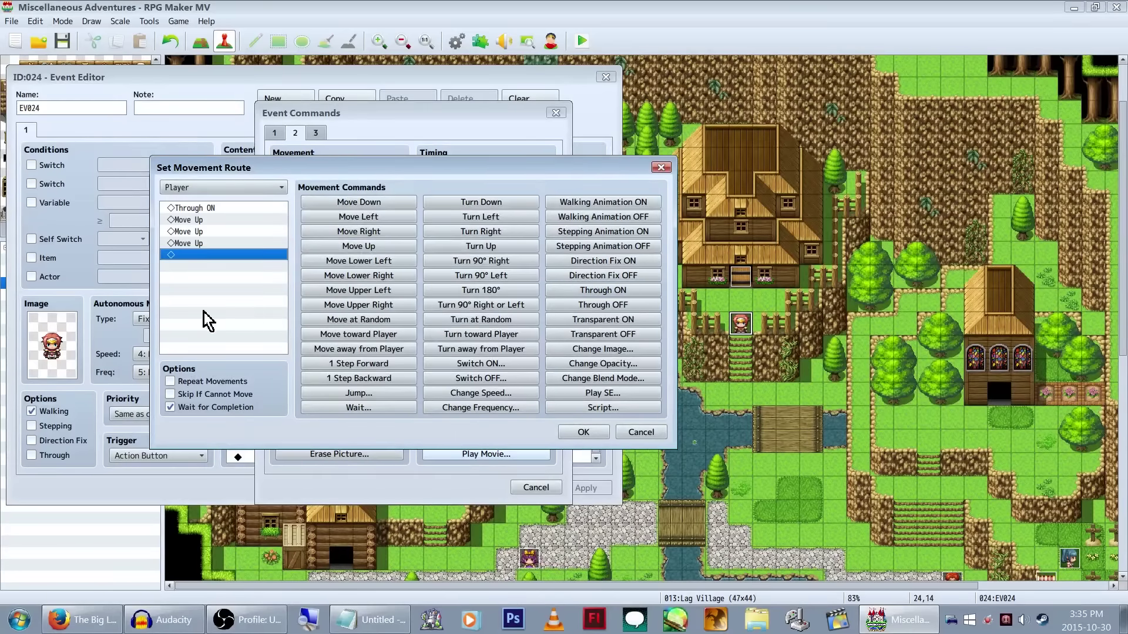
pyautogui.click(582, 432)
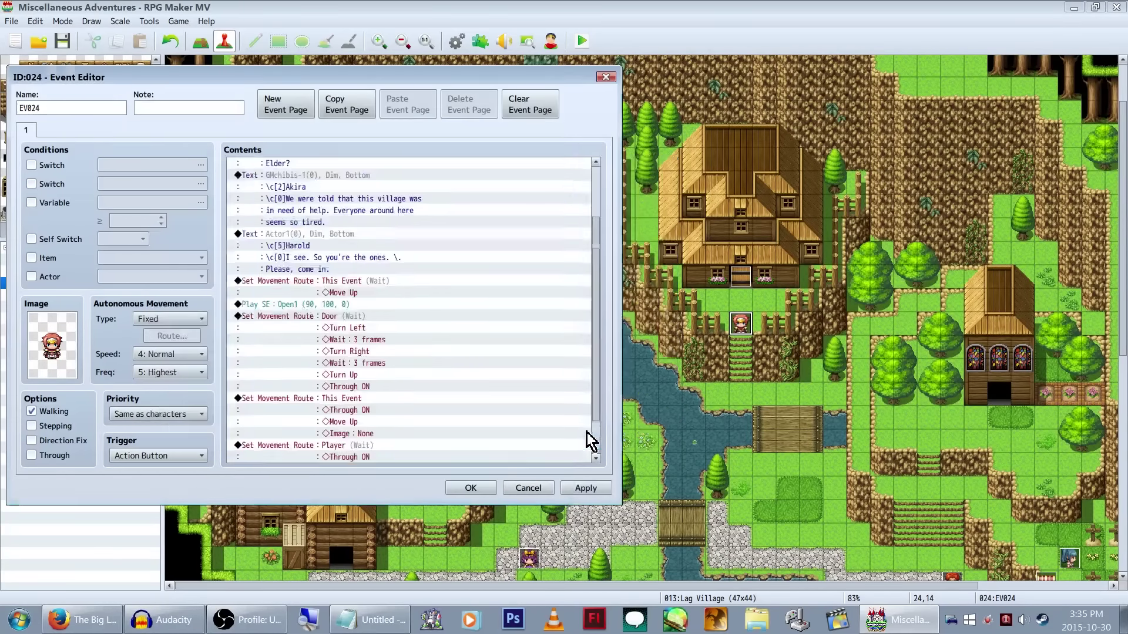
pyautogui.doubleClick(440, 456)
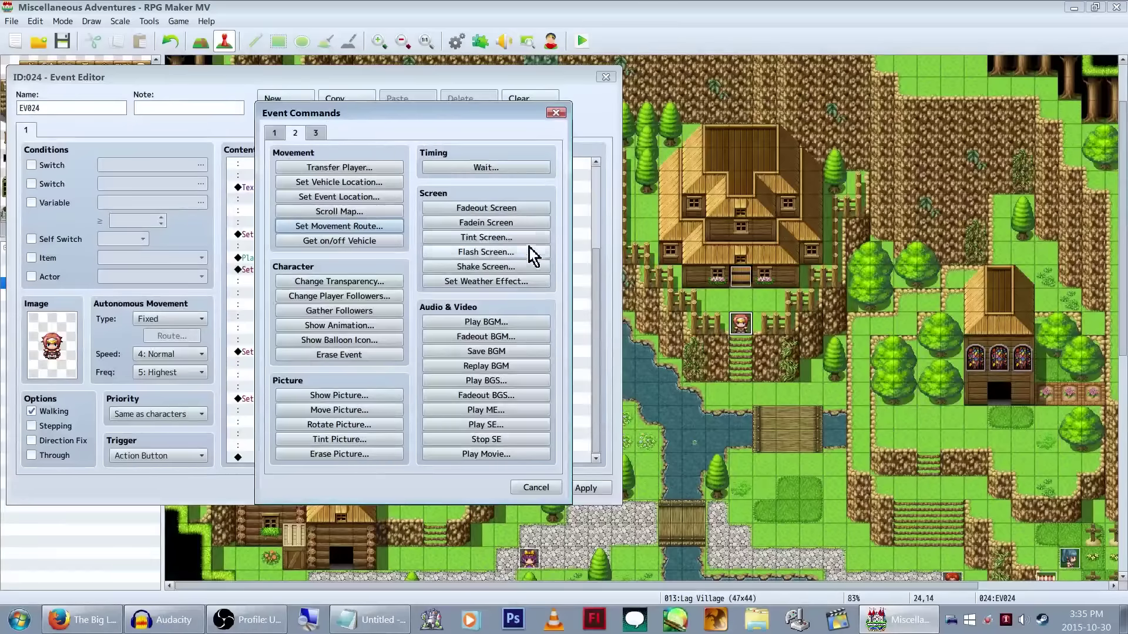
# Step: Add a screen fadeout and a Transfer Player to the Elder's House entrance tile
pyautogui.click(522, 209)
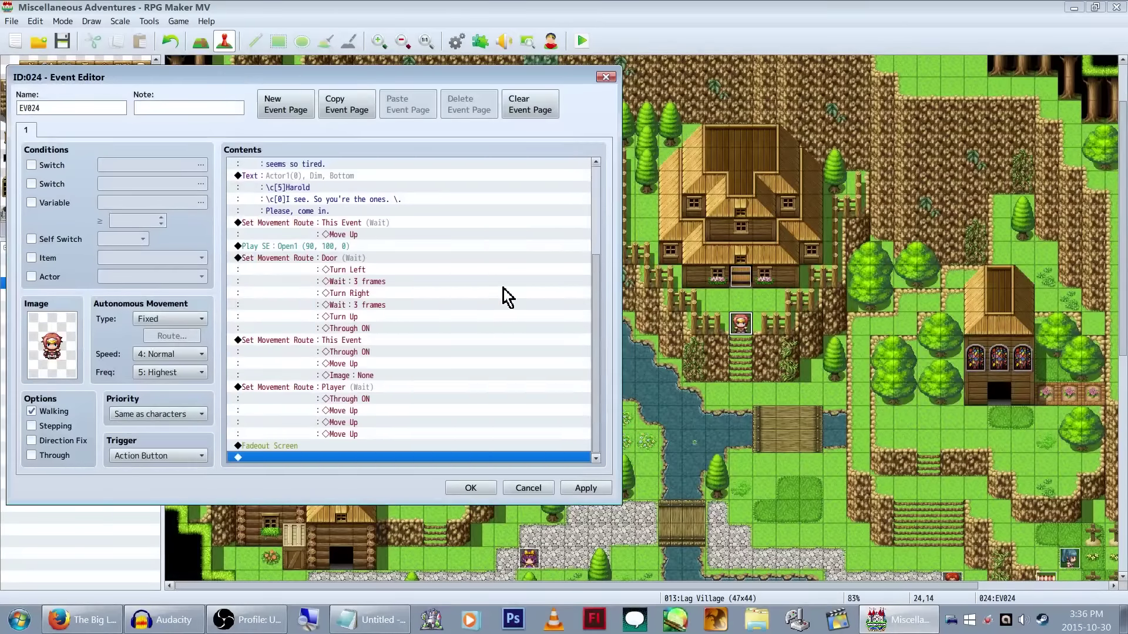
pyautogui.press('Return')
pyautogui.click(339, 167)
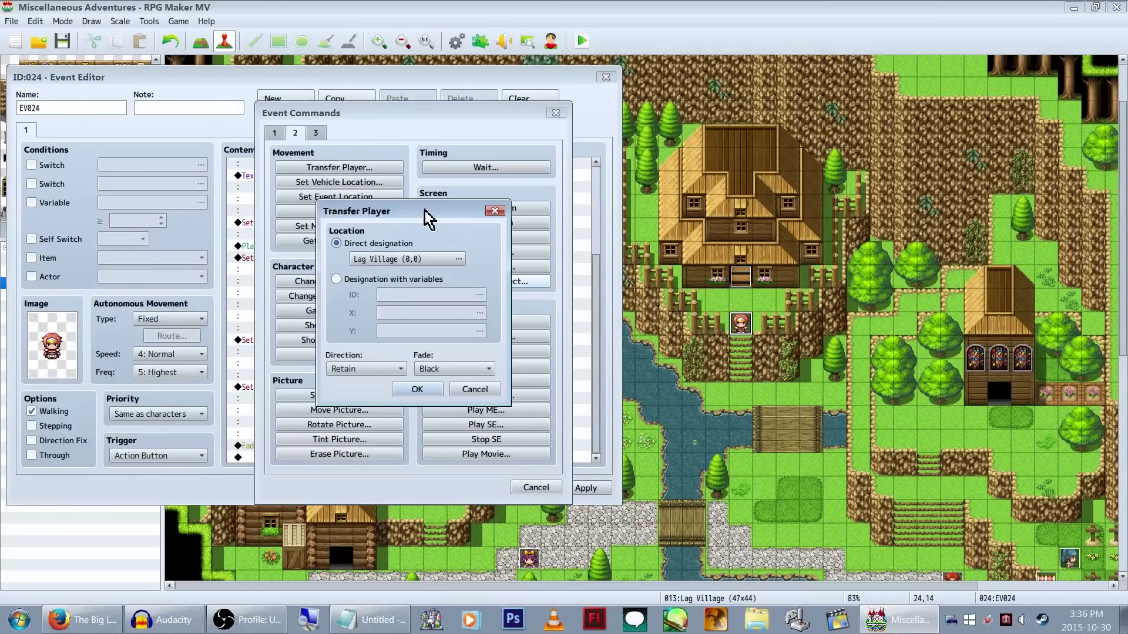
pyautogui.click(428, 259)
pyautogui.press('Down')
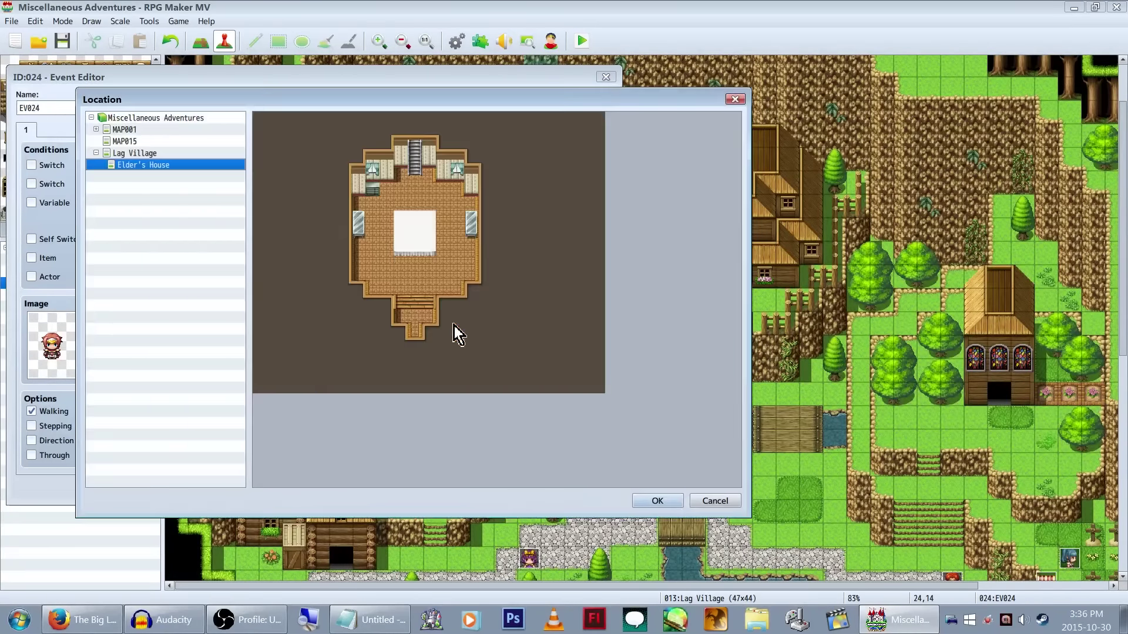
pyautogui.click(414, 330)
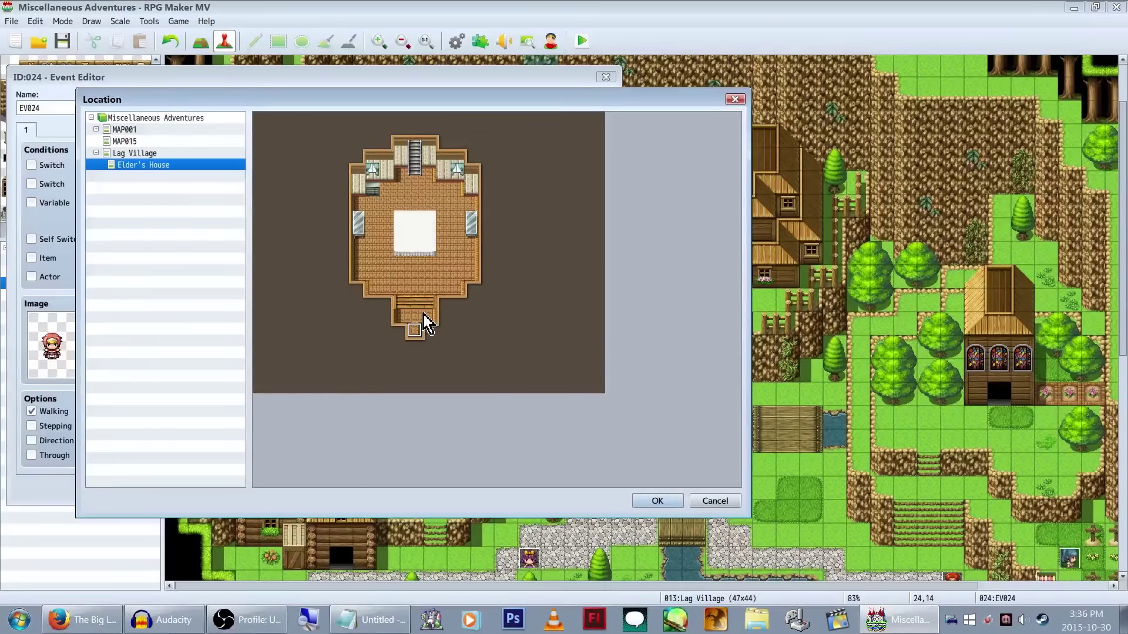
pyautogui.press('Return')
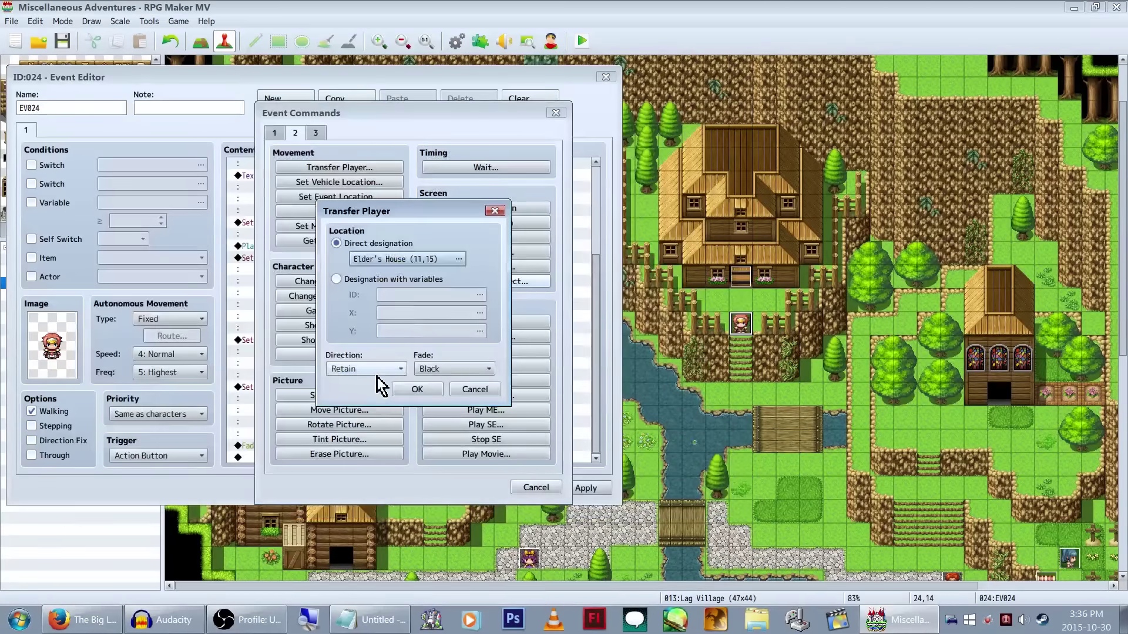
pyautogui.click(415, 389)
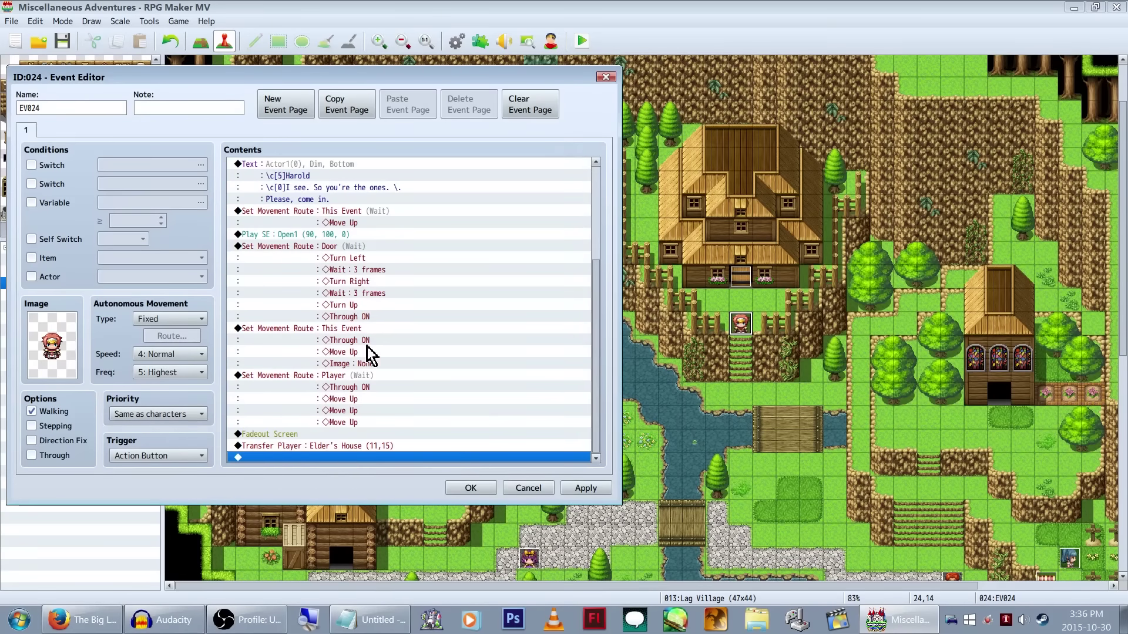
# Step: Add a Self Switch A ON command, then create page 2 conditioned on Self Switch A
pyautogui.moveTo(370, 71); pyautogui.dragTo(590, 103)
pyautogui.doubleClick(573, 486)
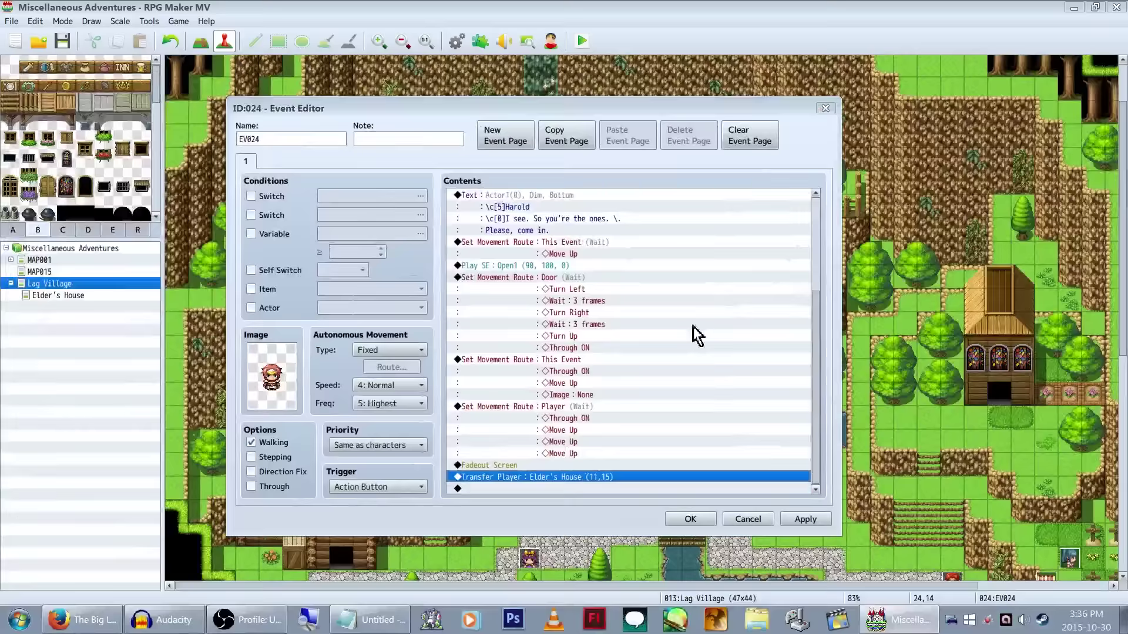
pyautogui.click(494, 164)
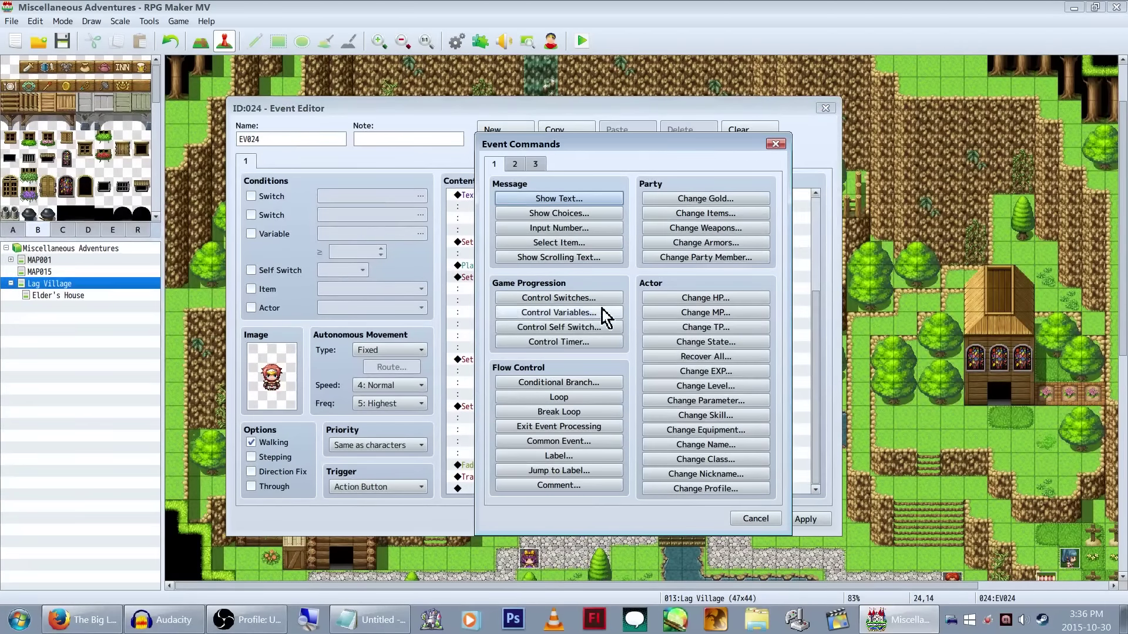
pyautogui.press('Escape')
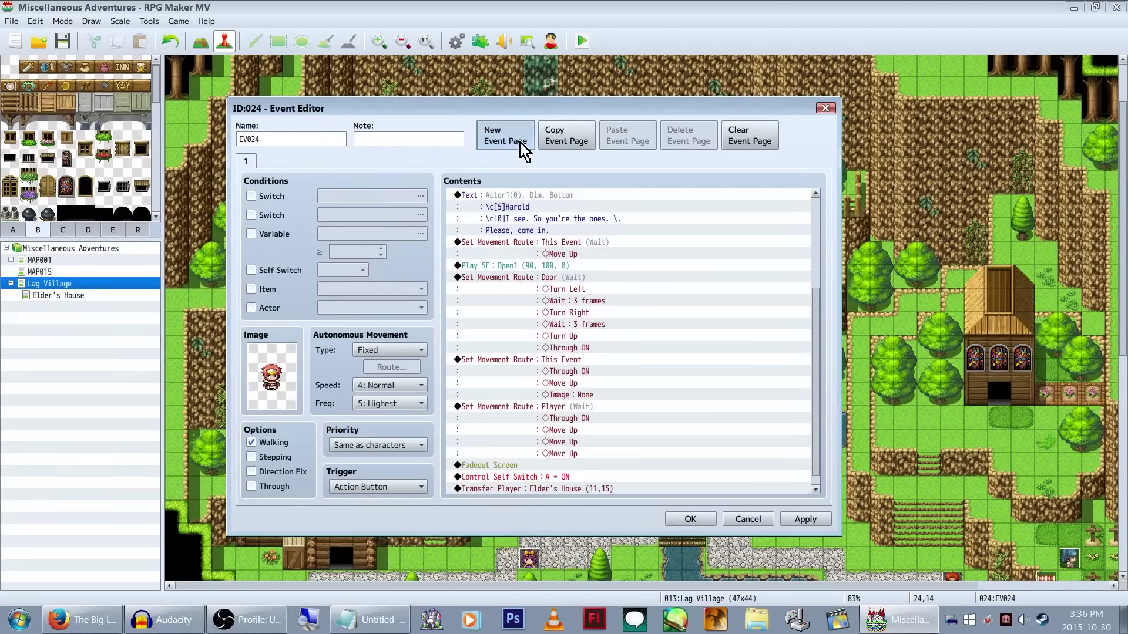
pyautogui.click(511, 139)
pyautogui.click(282, 272)
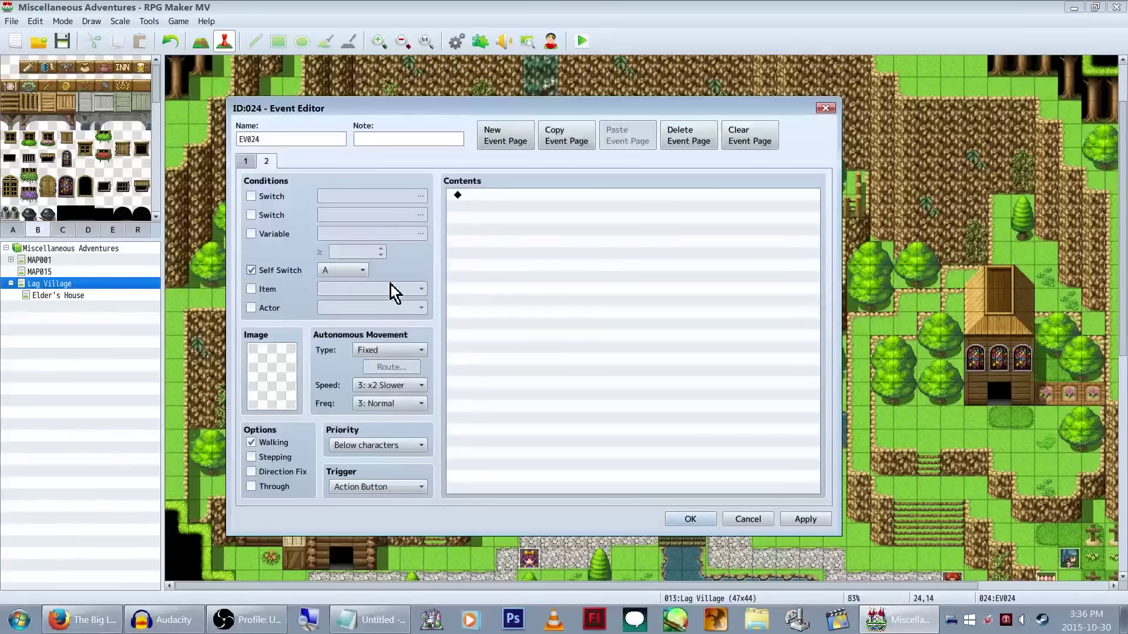
pyautogui.click(242, 164)
pyautogui.moveTo(522, 109); pyautogui.dragTo(475, 103)
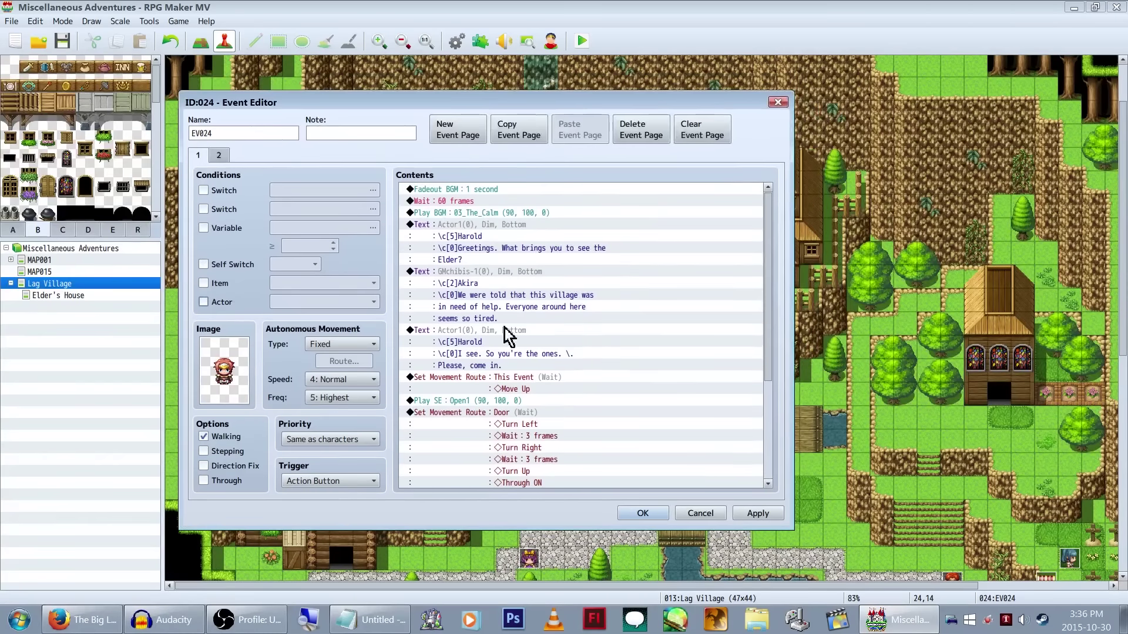
# Step: End the player's walk-in movement route with a Through OFF step
pyautogui.click(514, 452)
pyautogui.scroll(-5, 531, 455)
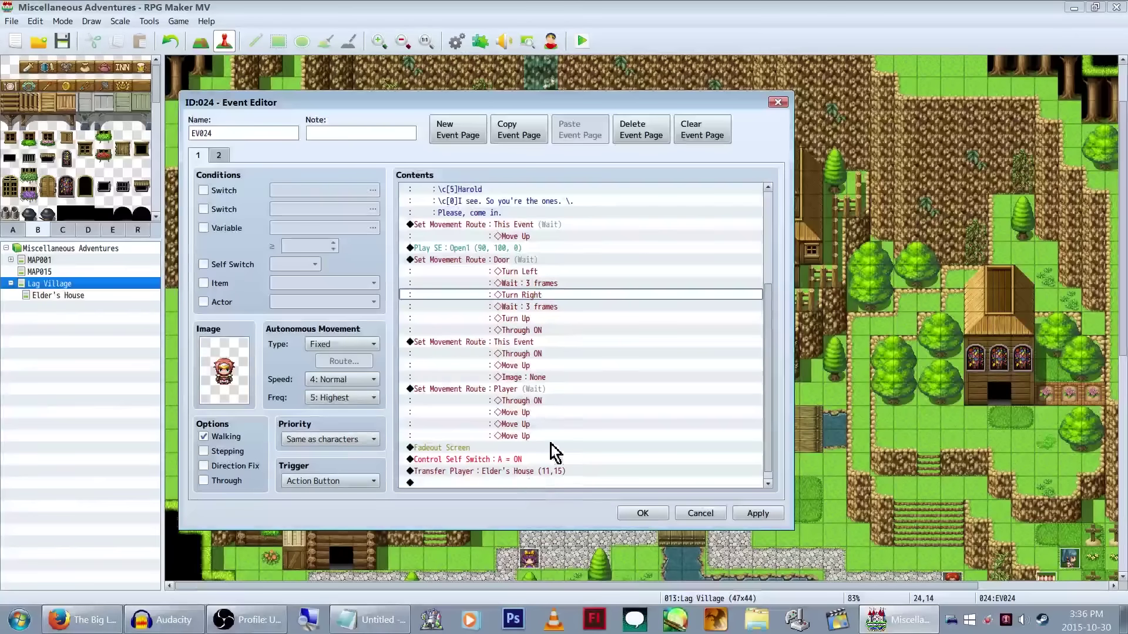
pyautogui.click(551, 390)
pyautogui.rightClick(551, 391)
pyautogui.click(569, 414)
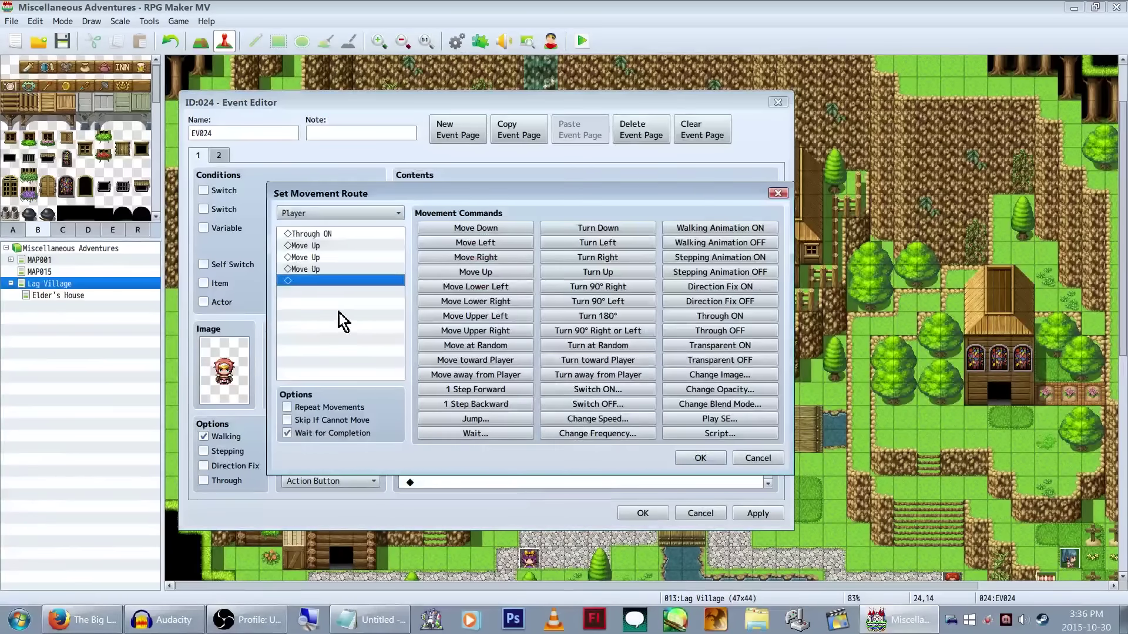
pyautogui.click(723, 330)
pyautogui.click(320, 281)
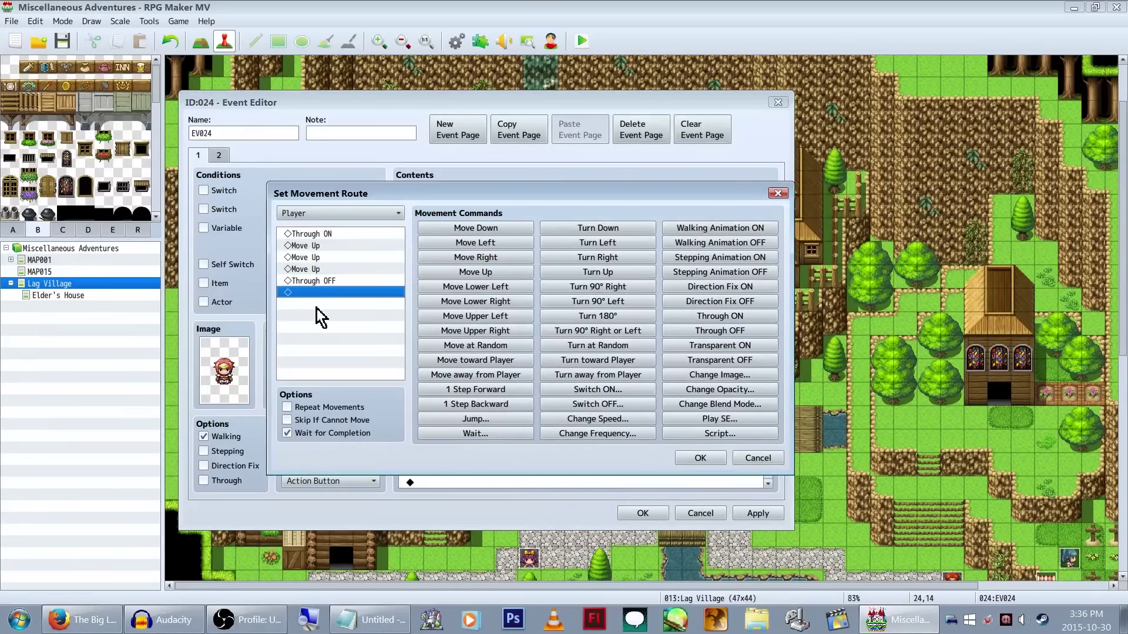
pyautogui.click(691, 376)
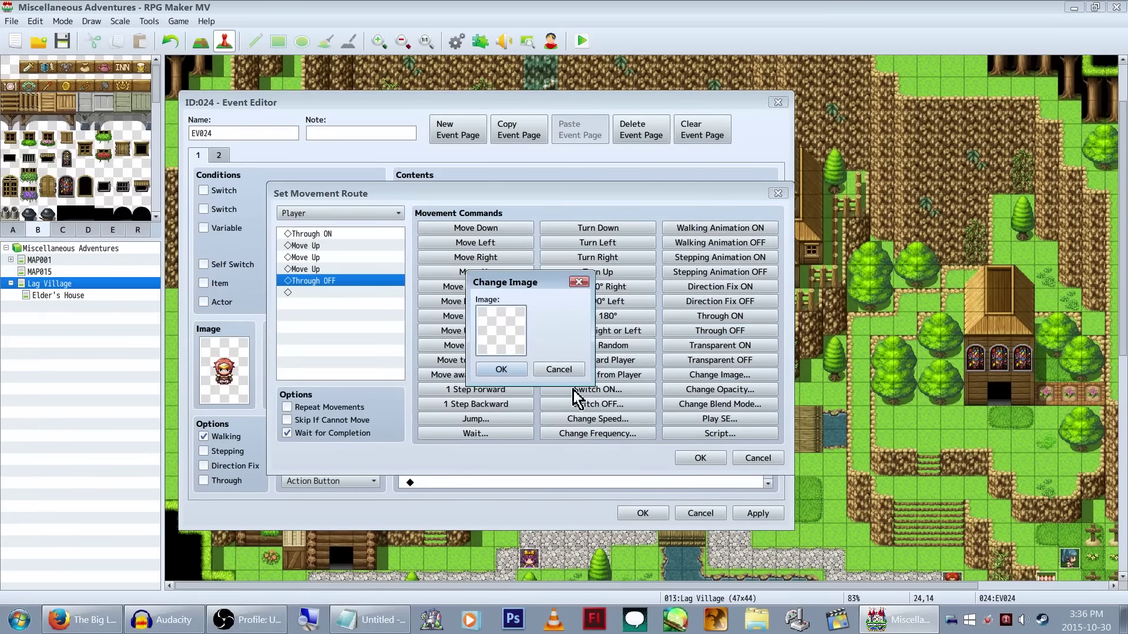
pyautogui.press('Return')
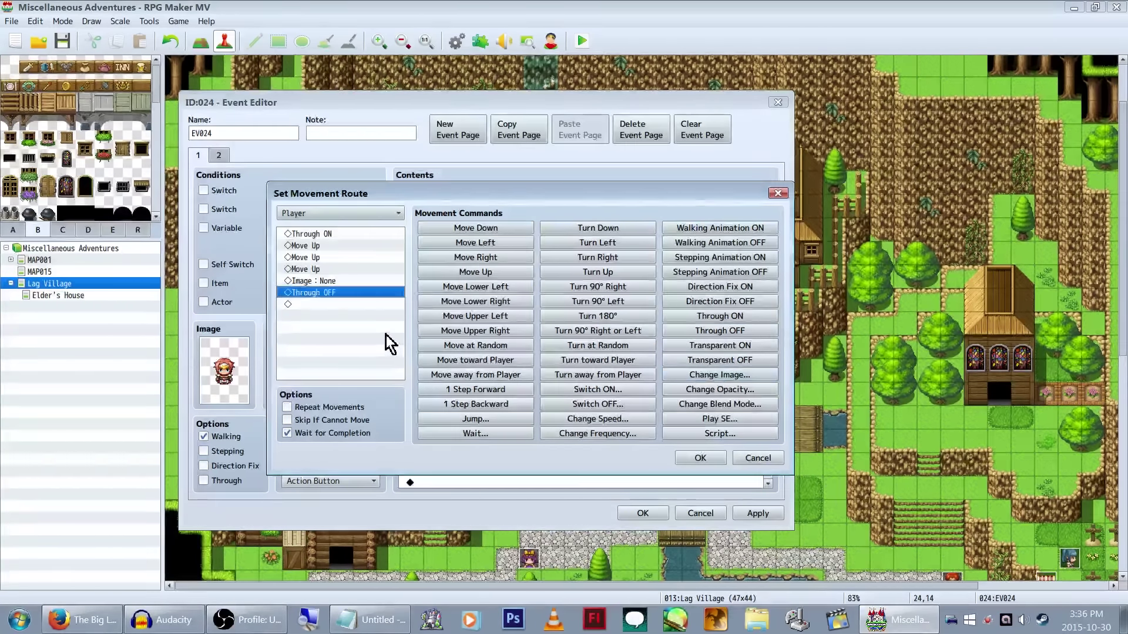
pyautogui.click(690, 459)
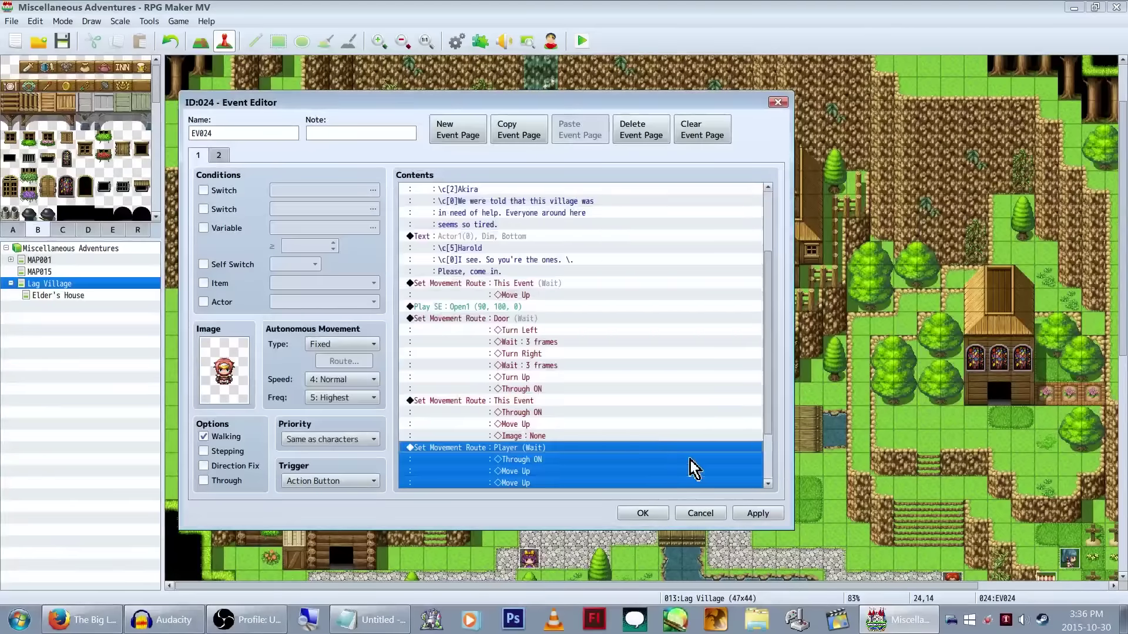
pyautogui.scroll(-2, 690, 460)
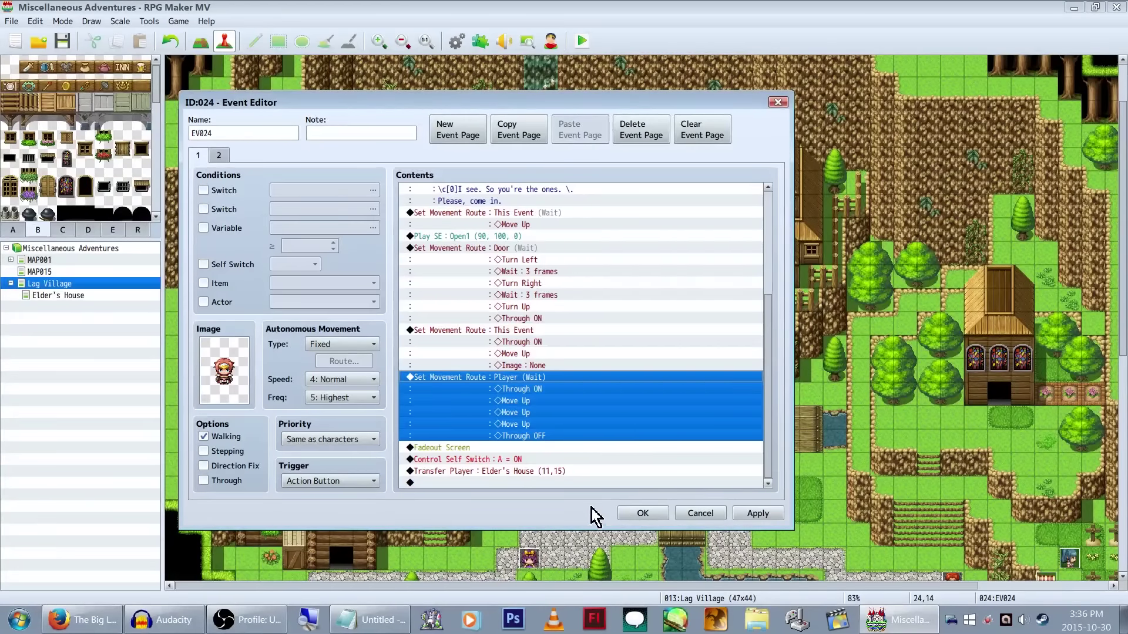
pyautogui.rightClick(582, 389)
pyautogui.click(603, 409)
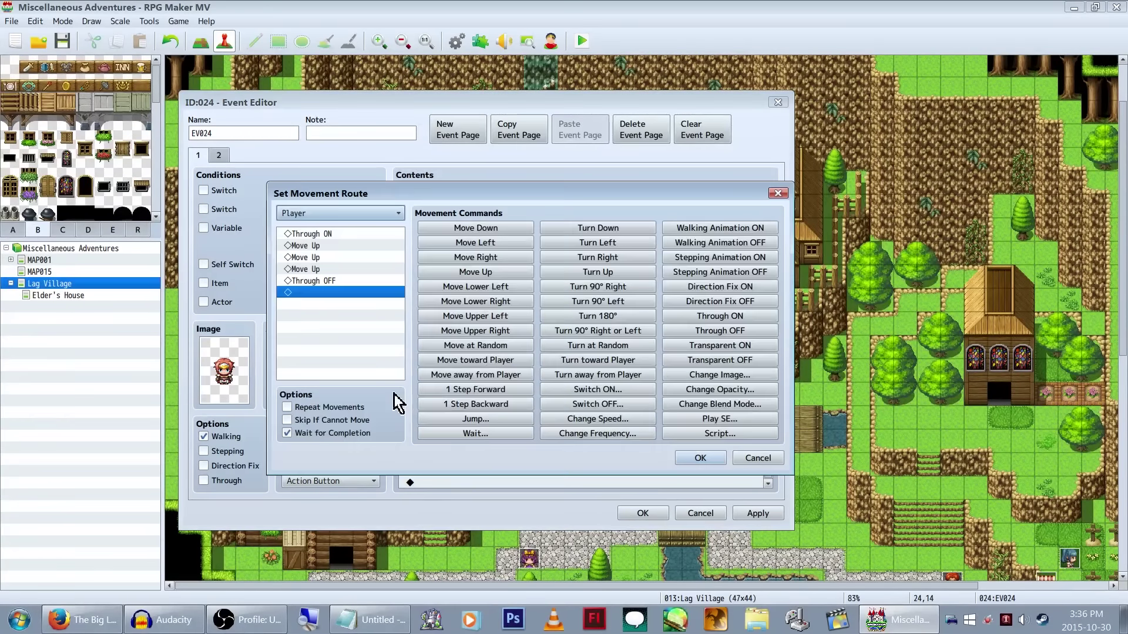
pyautogui.press('Return')
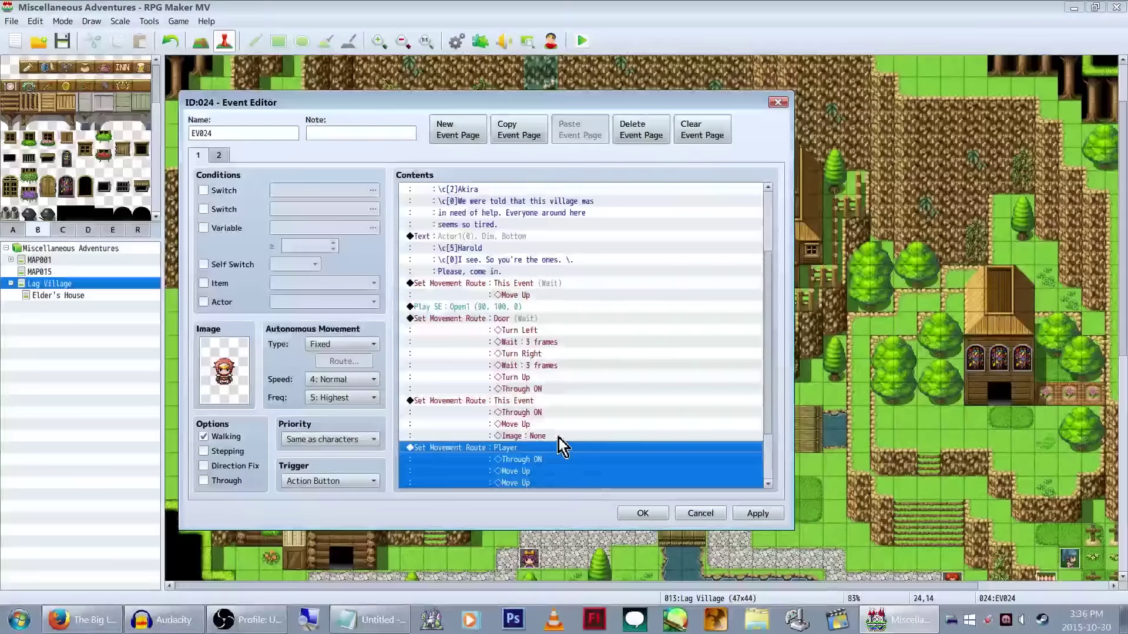
# Step: Insert a 60-frame Wait before Control Self Switch and save the guard event
pyautogui.click(590, 481)
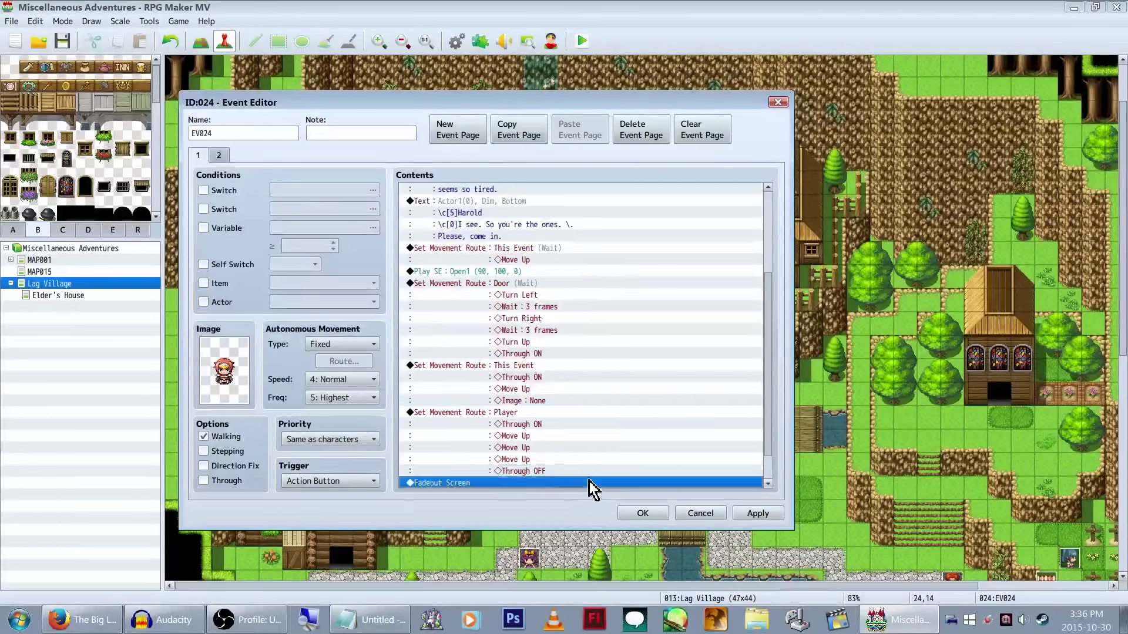
pyautogui.press('Down')
pyautogui.press('Down')
pyautogui.press('Down')
pyautogui.click(568, 459)
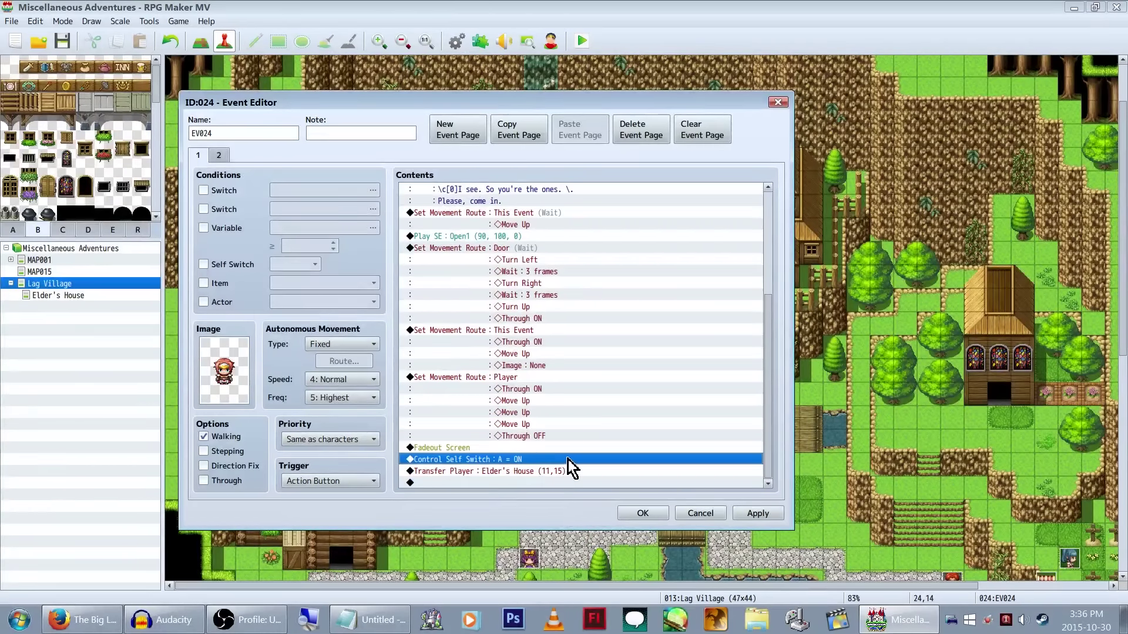
pyautogui.click(568, 470)
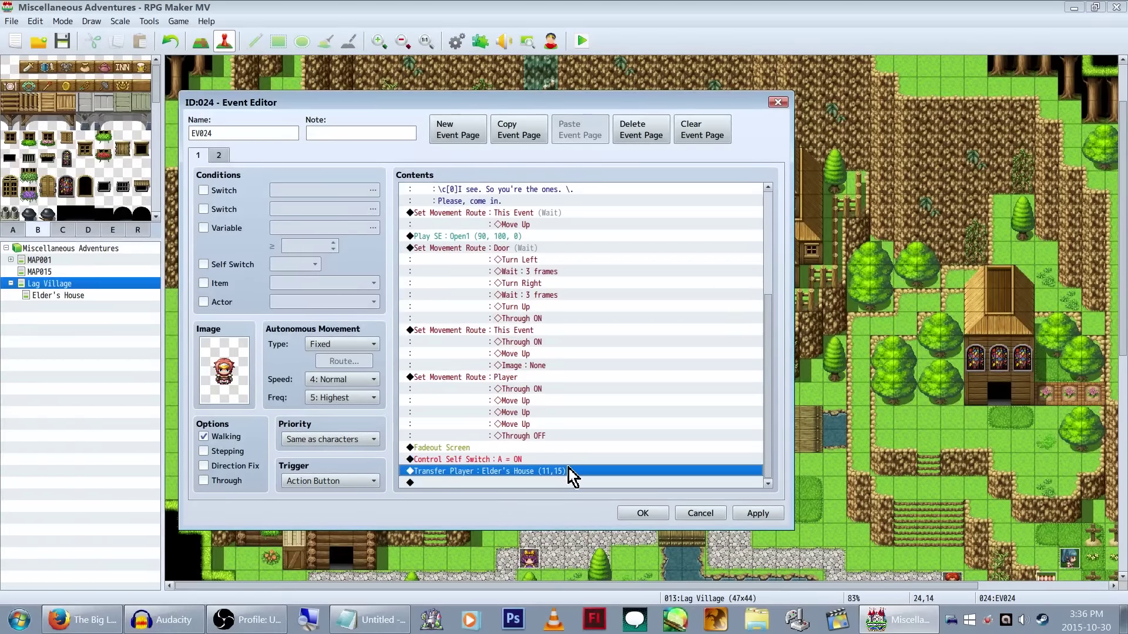
pyautogui.click(570, 459)
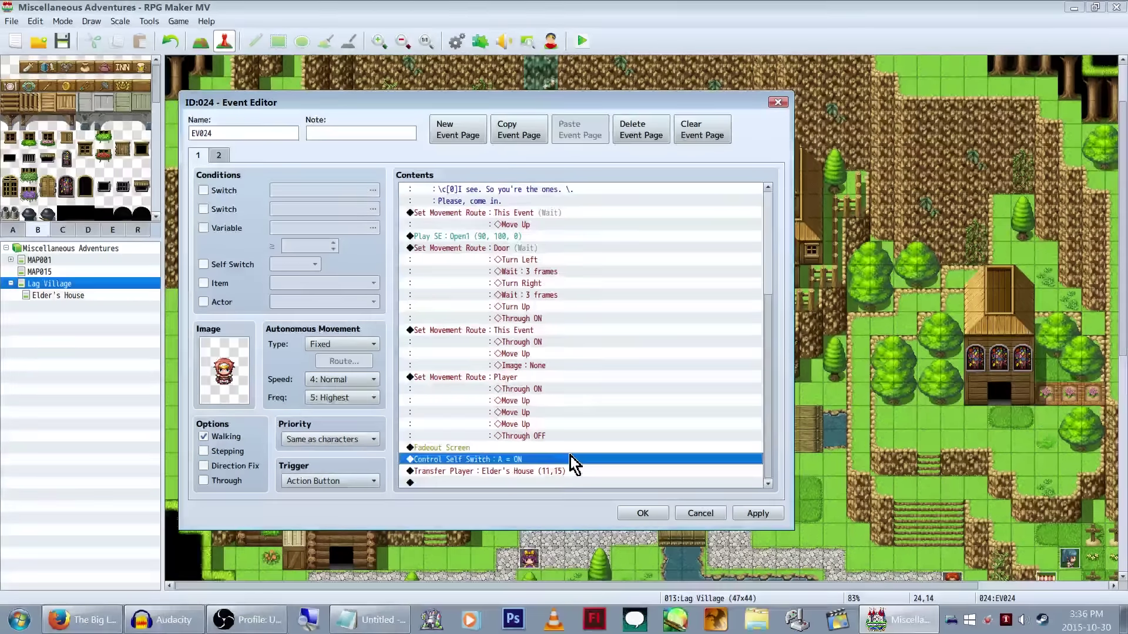
pyautogui.press('Insert')
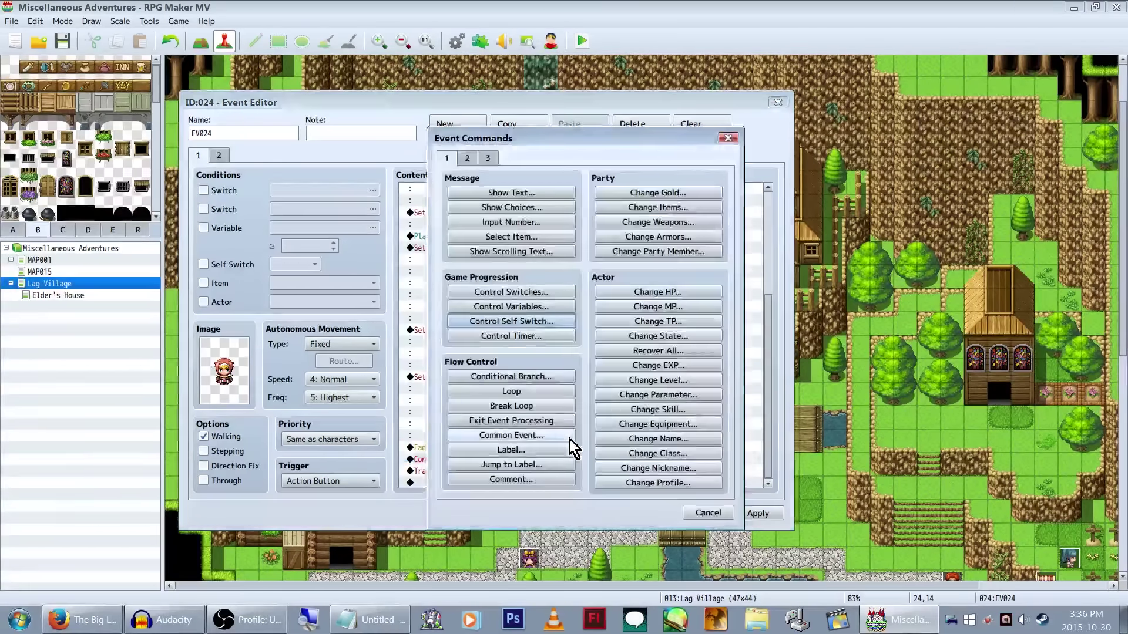
pyautogui.click(468, 158)
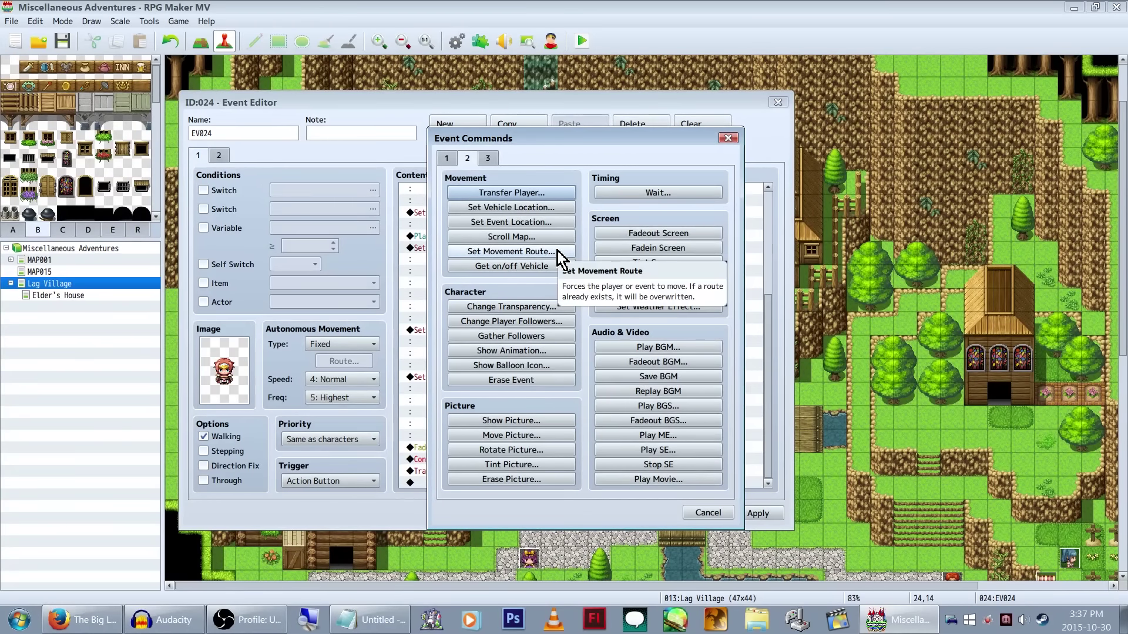
pyautogui.click(539, 365)
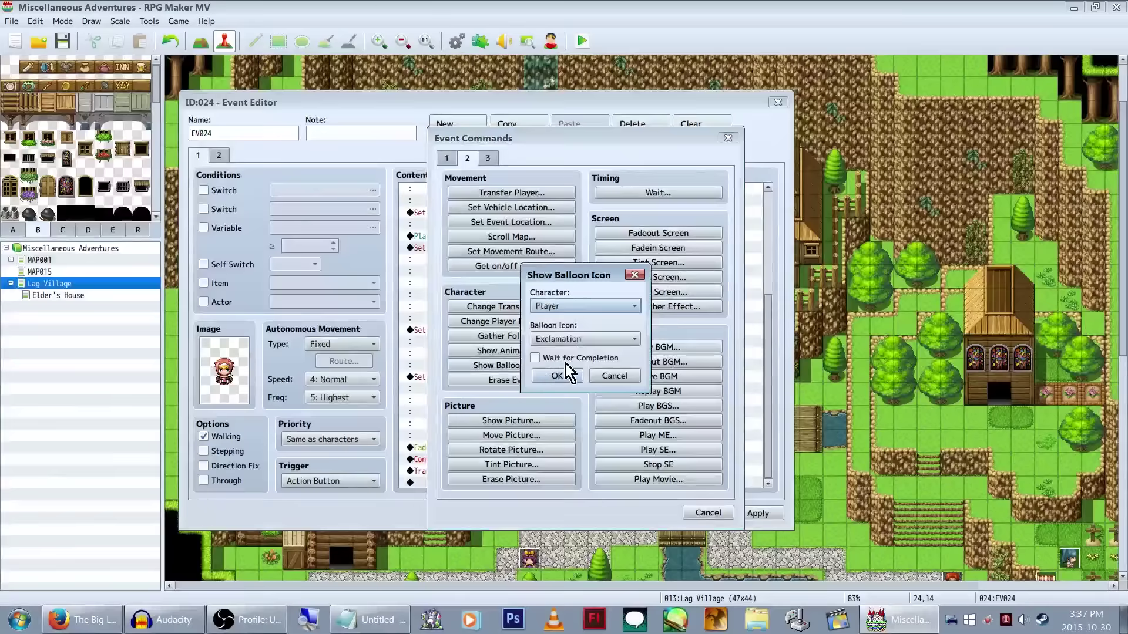
pyautogui.click(614, 376)
pyautogui.click(708, 512)
pyautogui.click(761, 514)
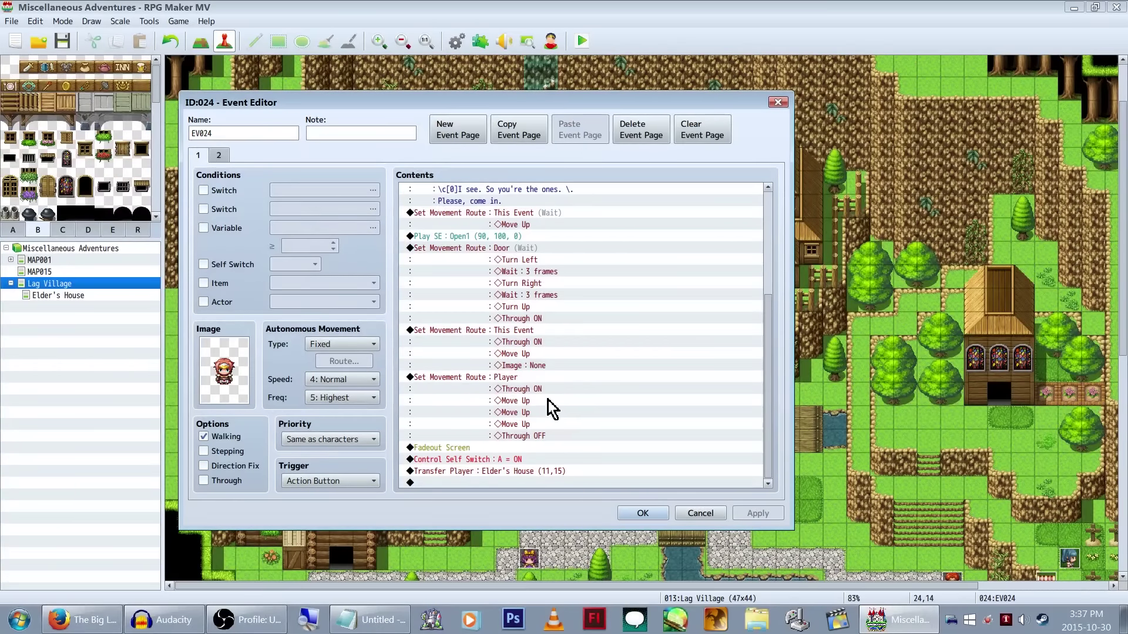
pyautogui.click(502, 459)
pyautogui.press('Insert')
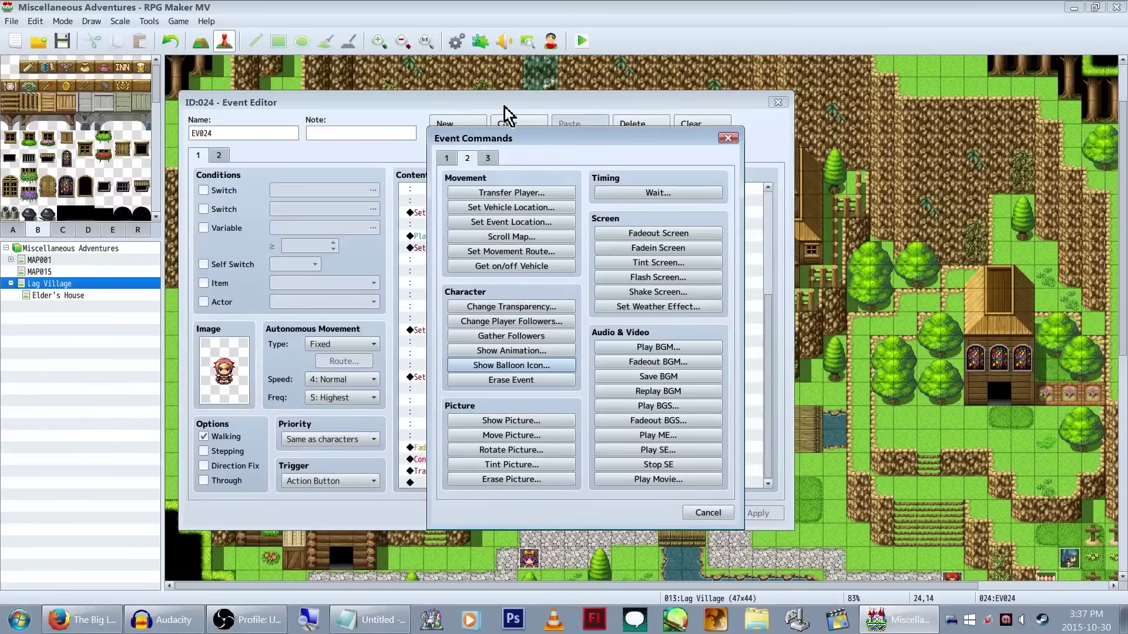
pyautogui.click(676, 193)
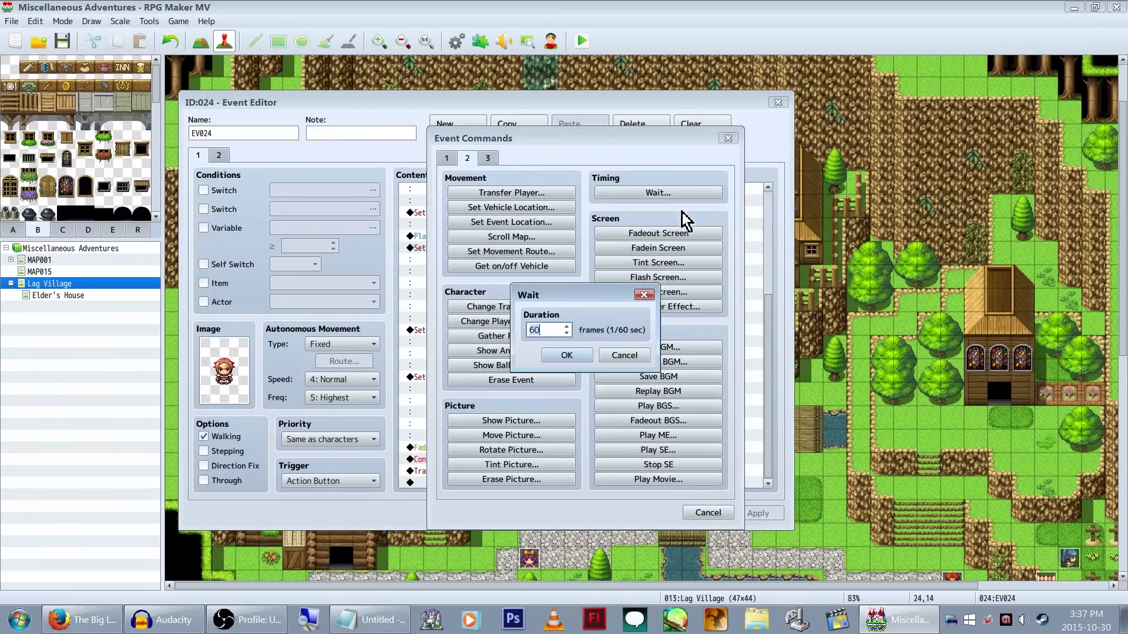
pyautogui.press('Return')
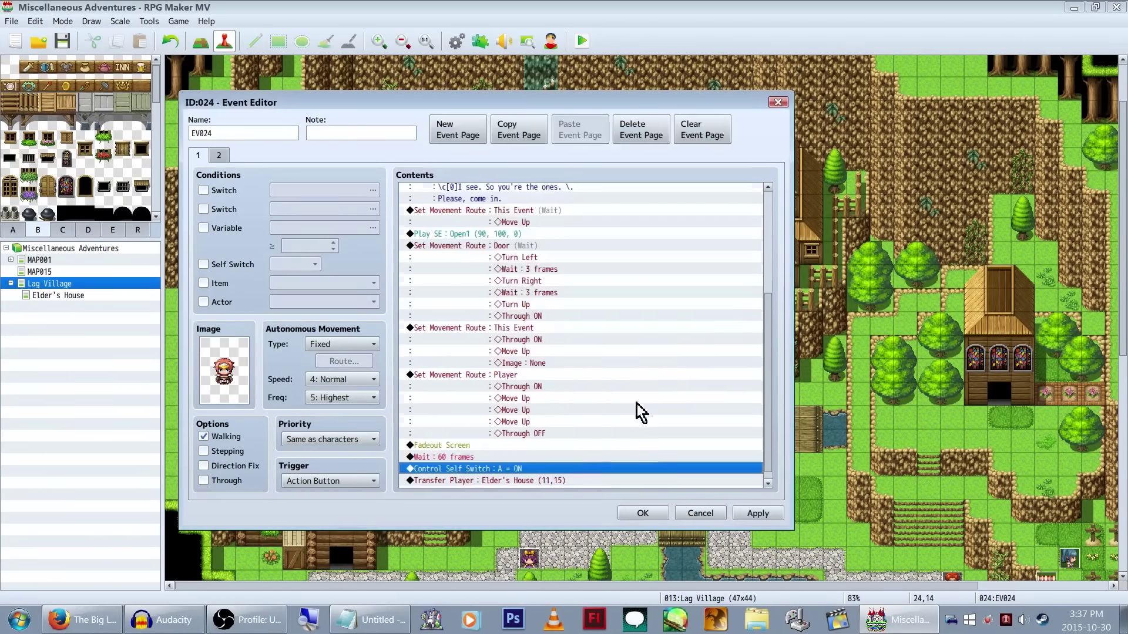
pyautogui.click(642, 514)
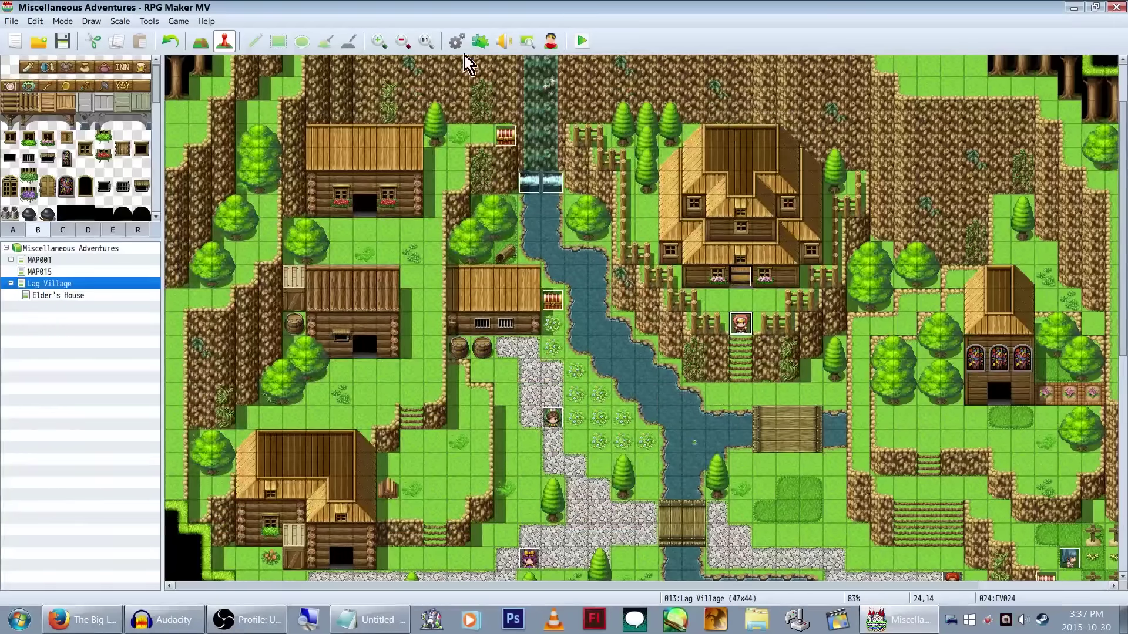
# Step: Open the Elder's House map and inspect the entrance tile at 11,15
pyautogui.click(118, 295)
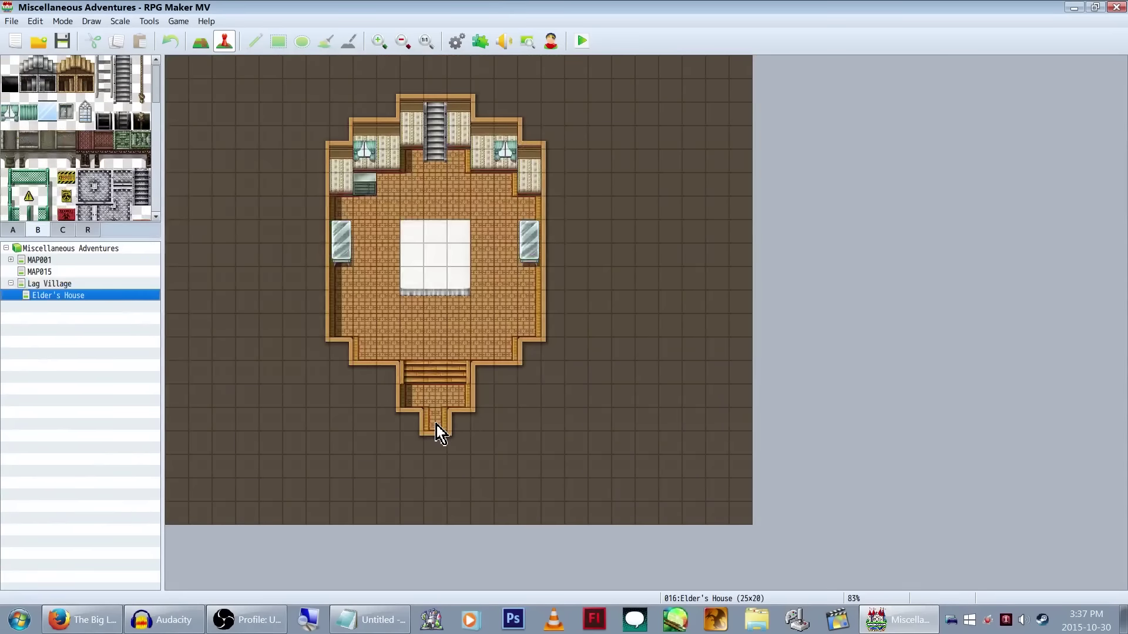
pyautogui.click(436, 424)
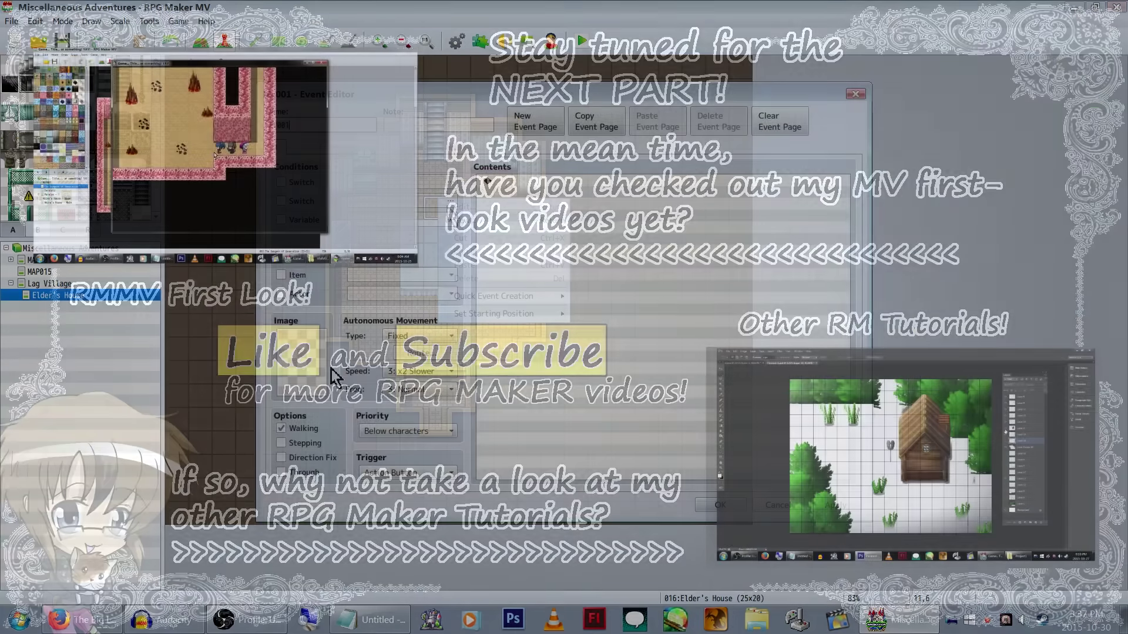
pyautogui.scroll(-4, 405, 281)
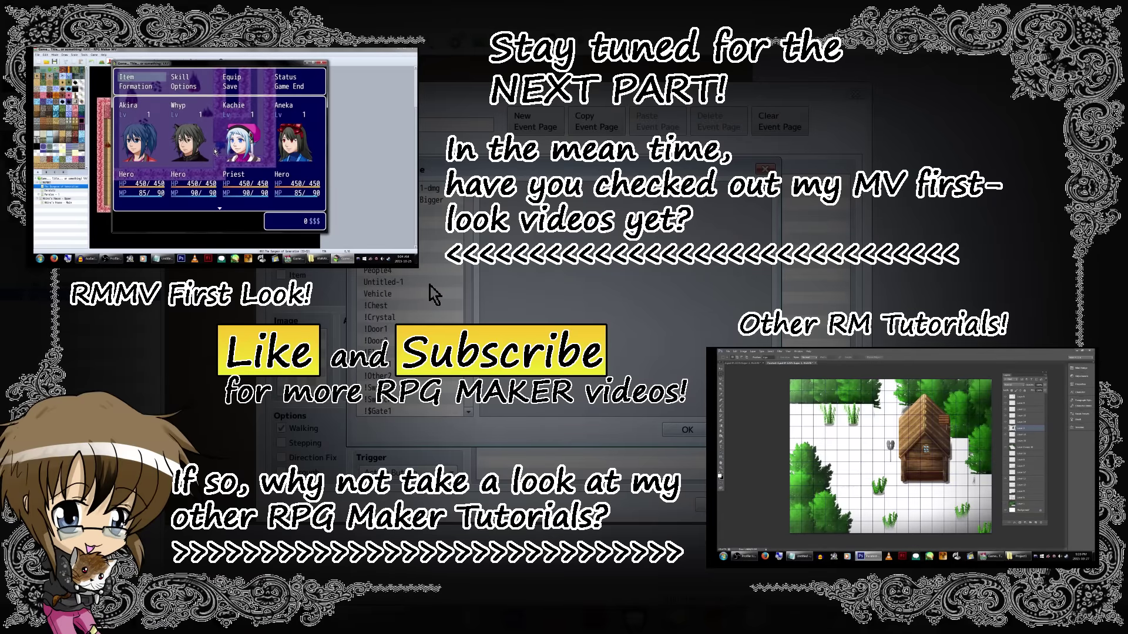
pyautogui.scroll(-3, 430, 286)
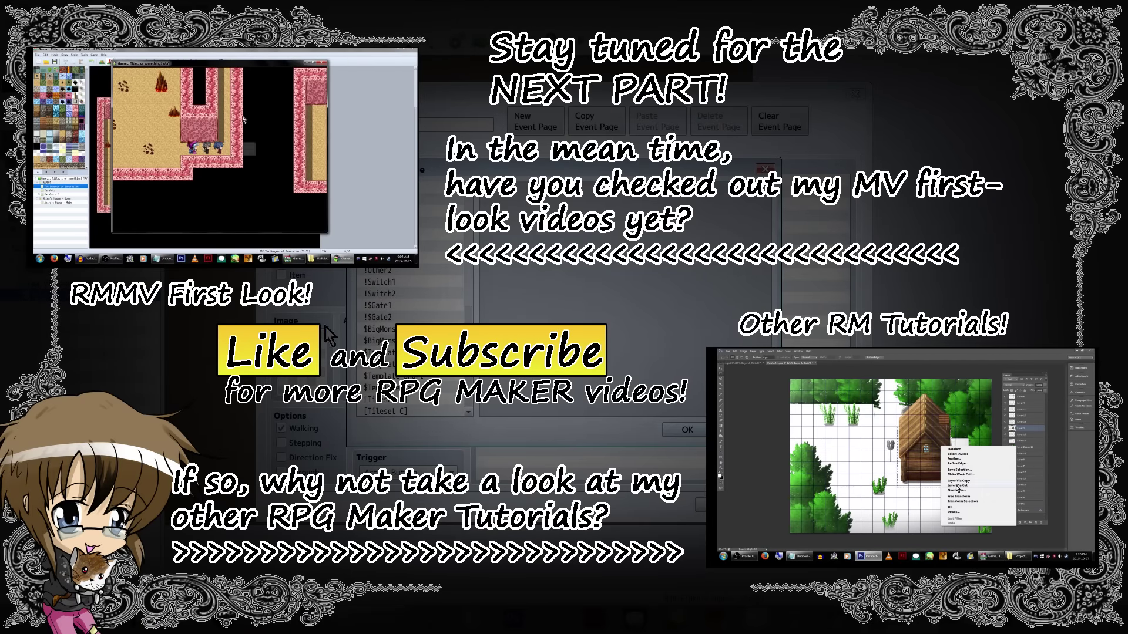